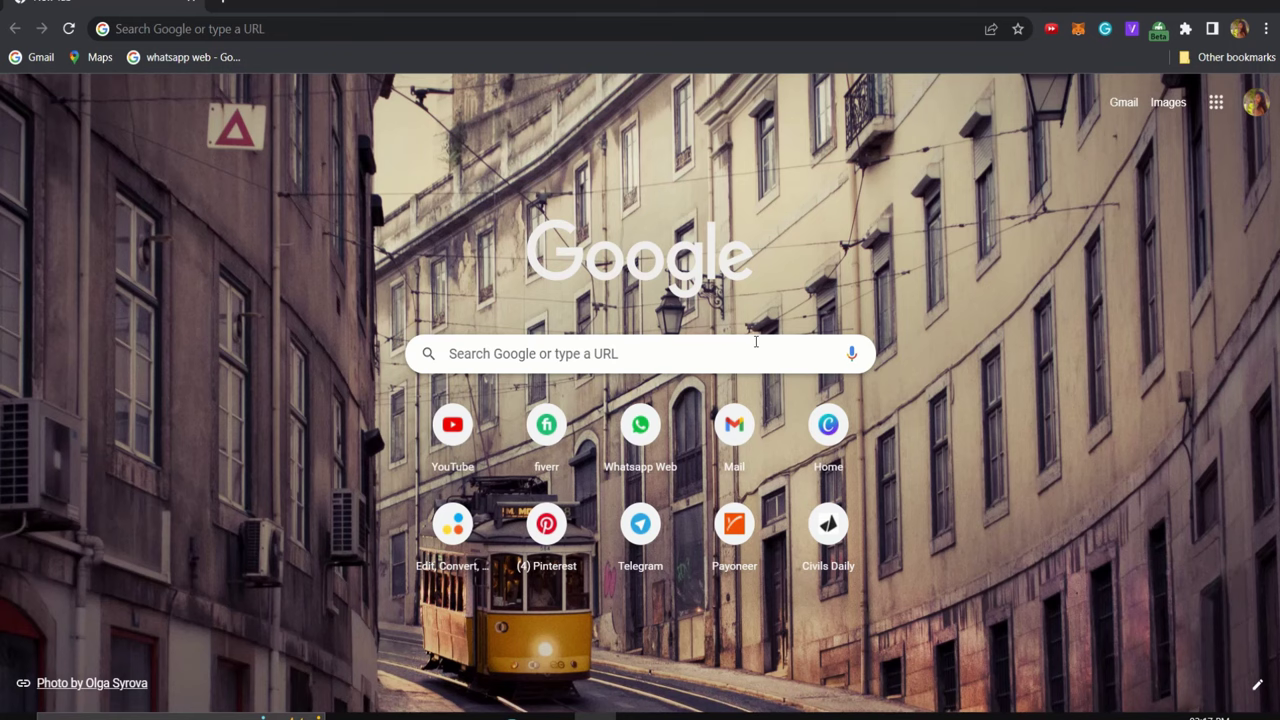
- Search Google for 'freepik'
click(756, 342)
text(free)
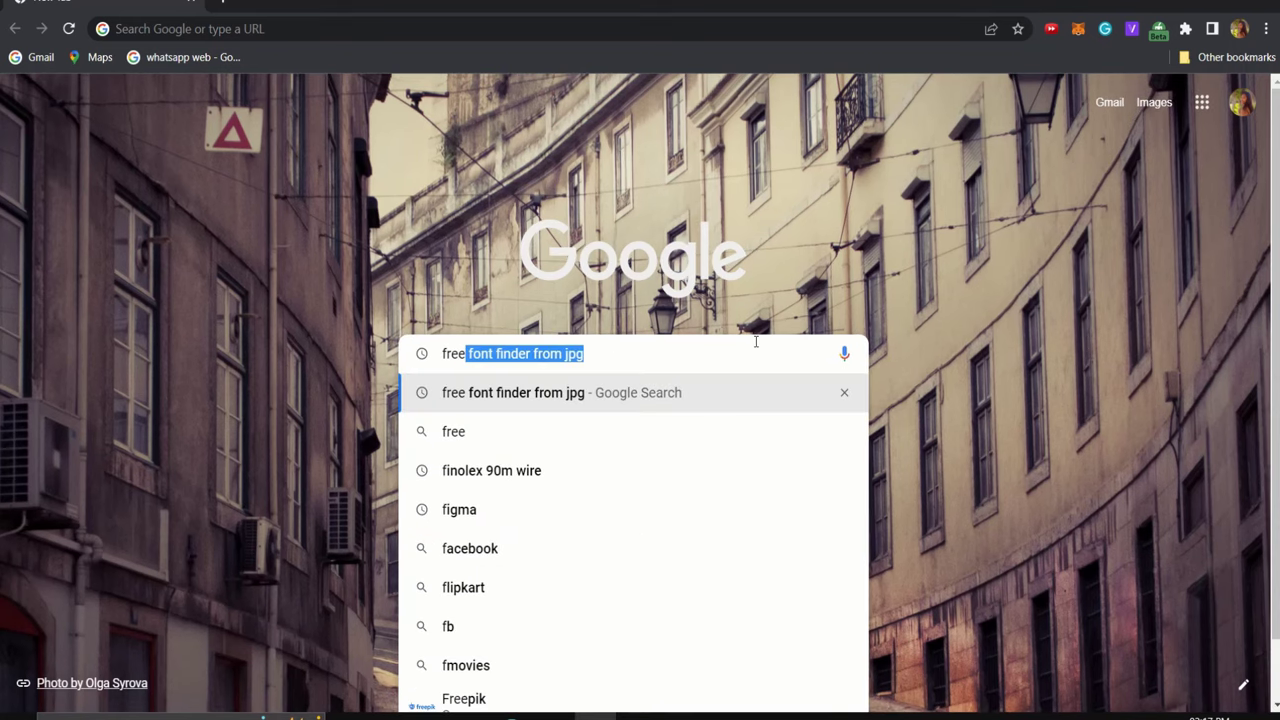
text(pik)
key(Return)
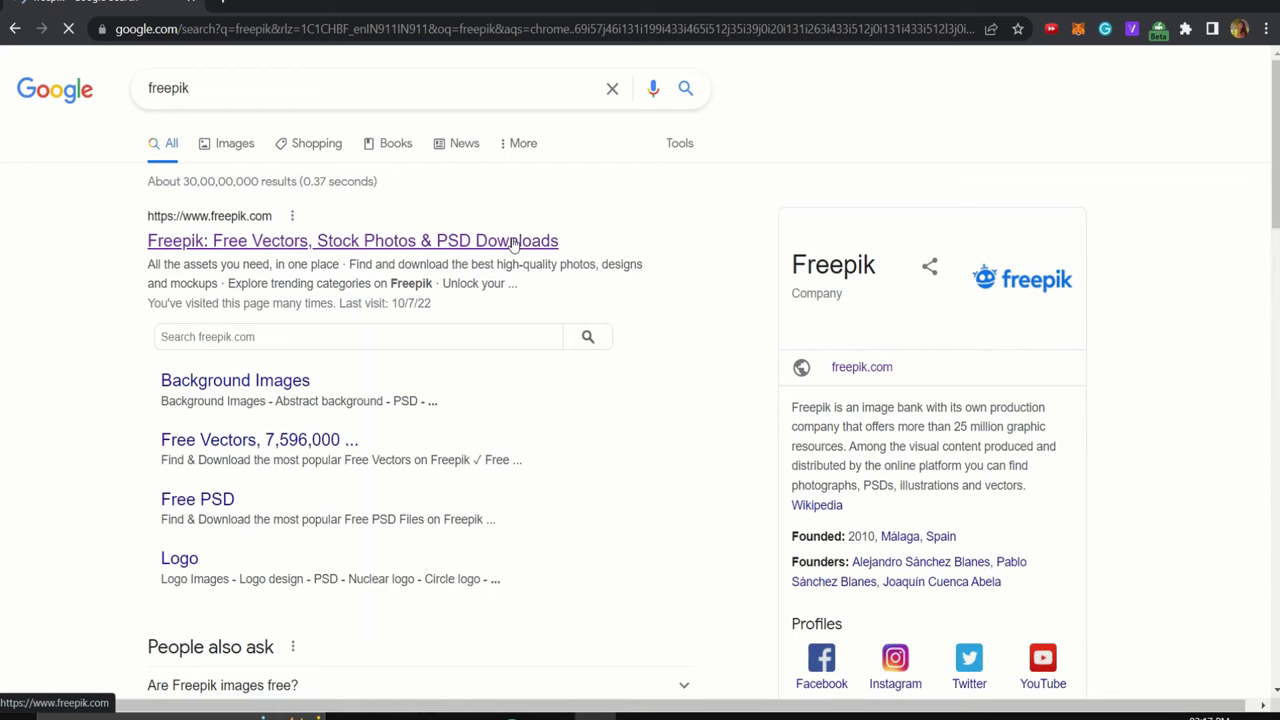
- On Freepik, search 'purple floral background' and free-download the soft purple floral watercolor background
click(513, 241)
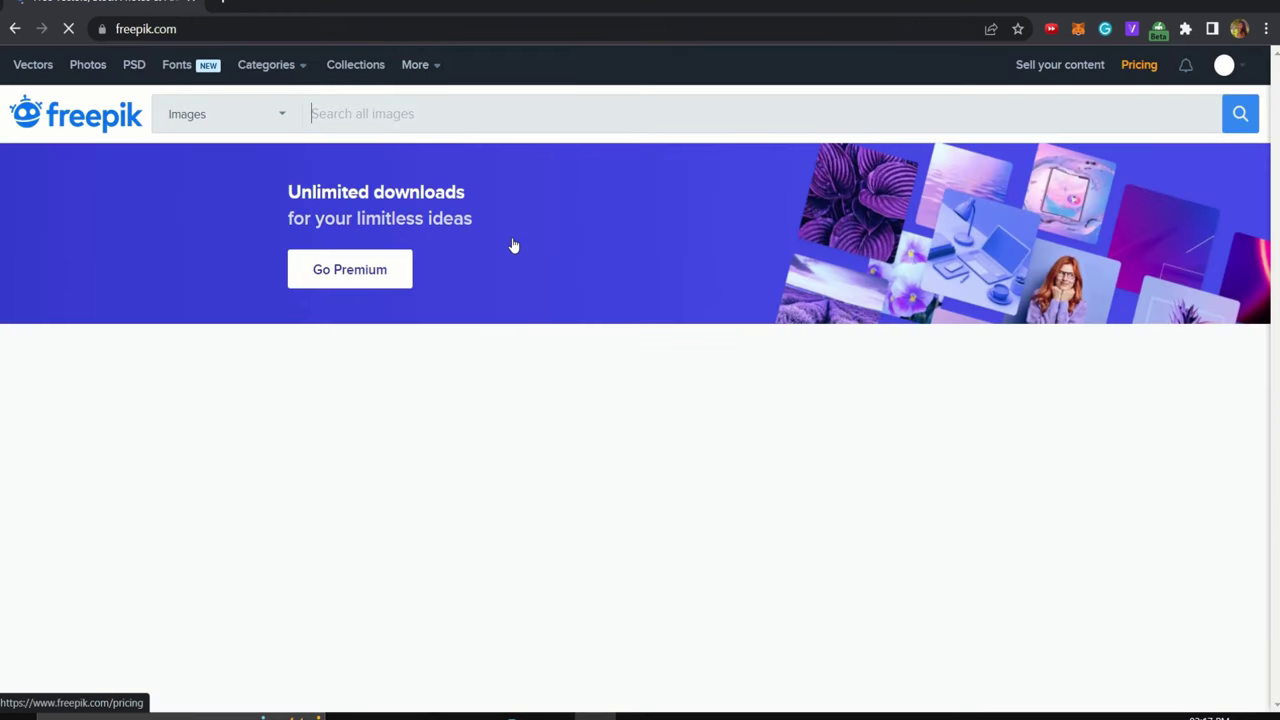
text(p)
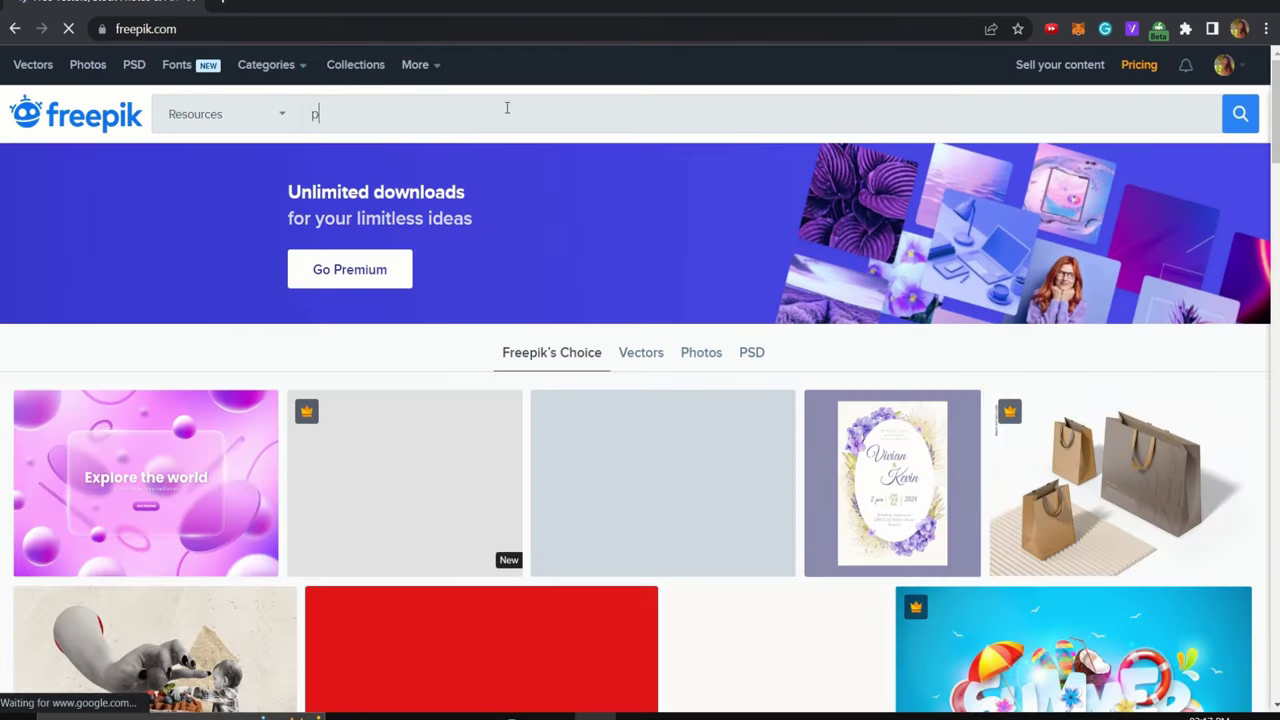
text(urple f)
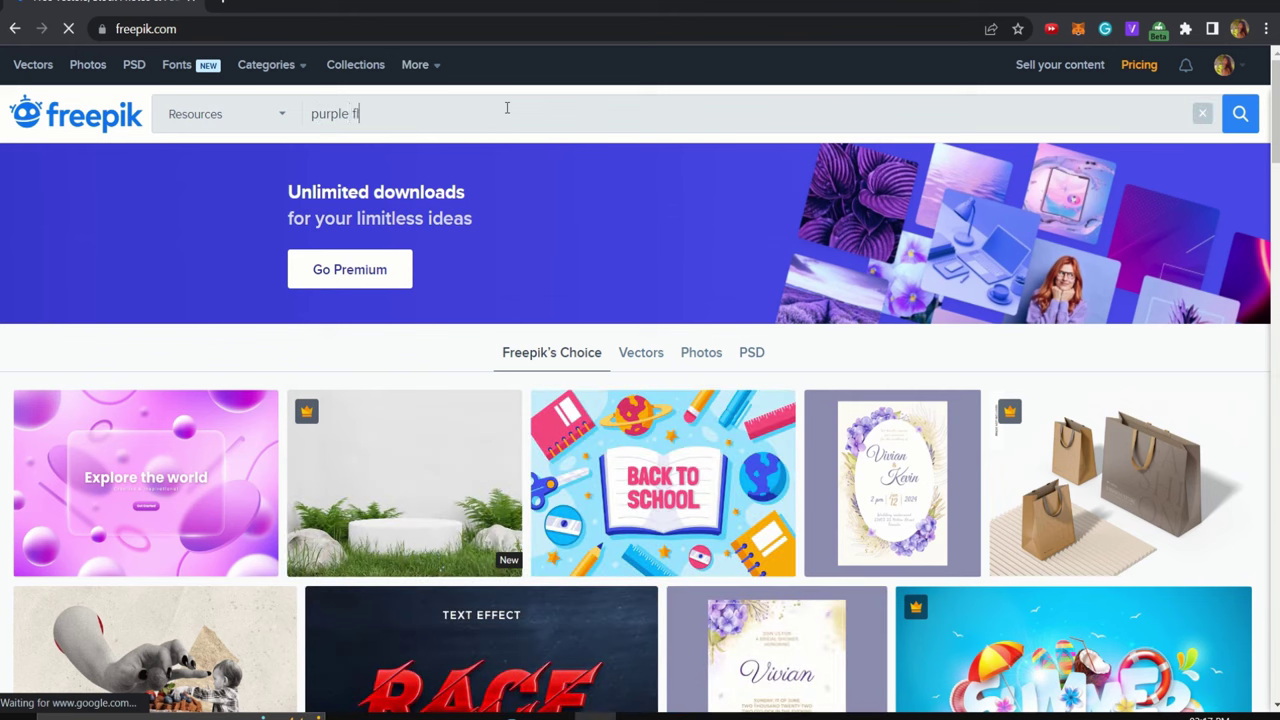
text(l back)
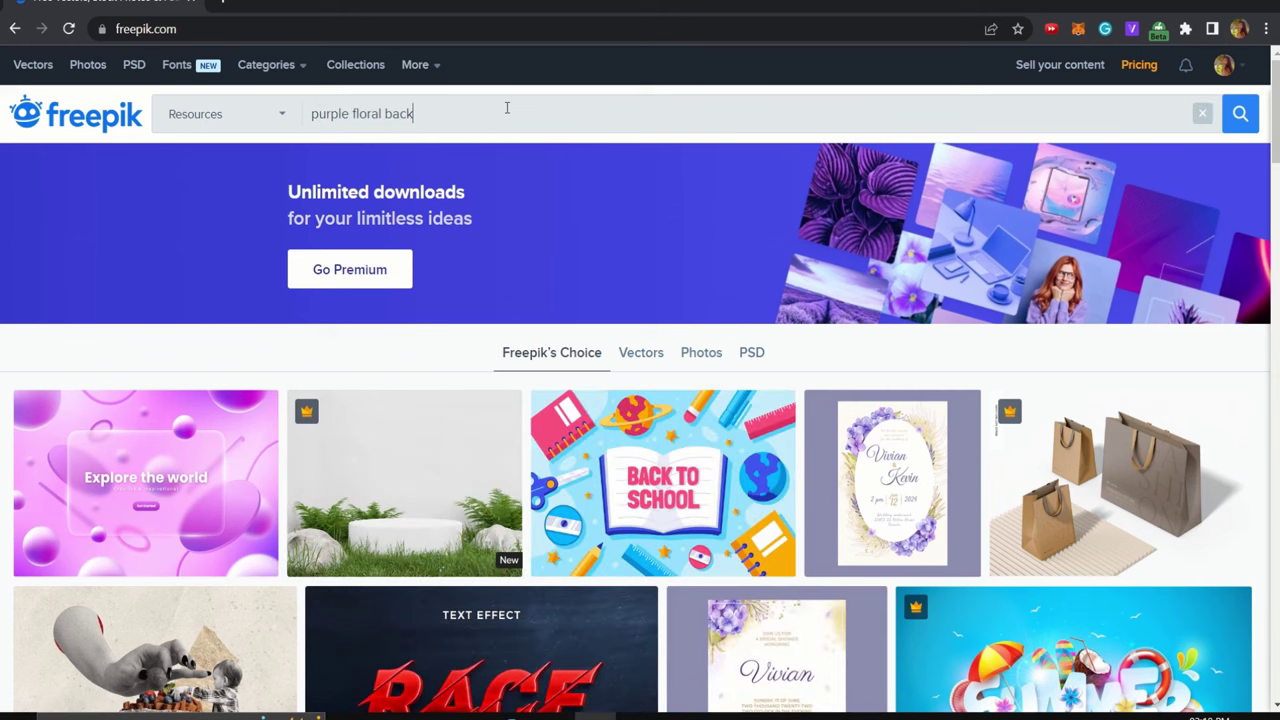
text(ground)
key(Return)
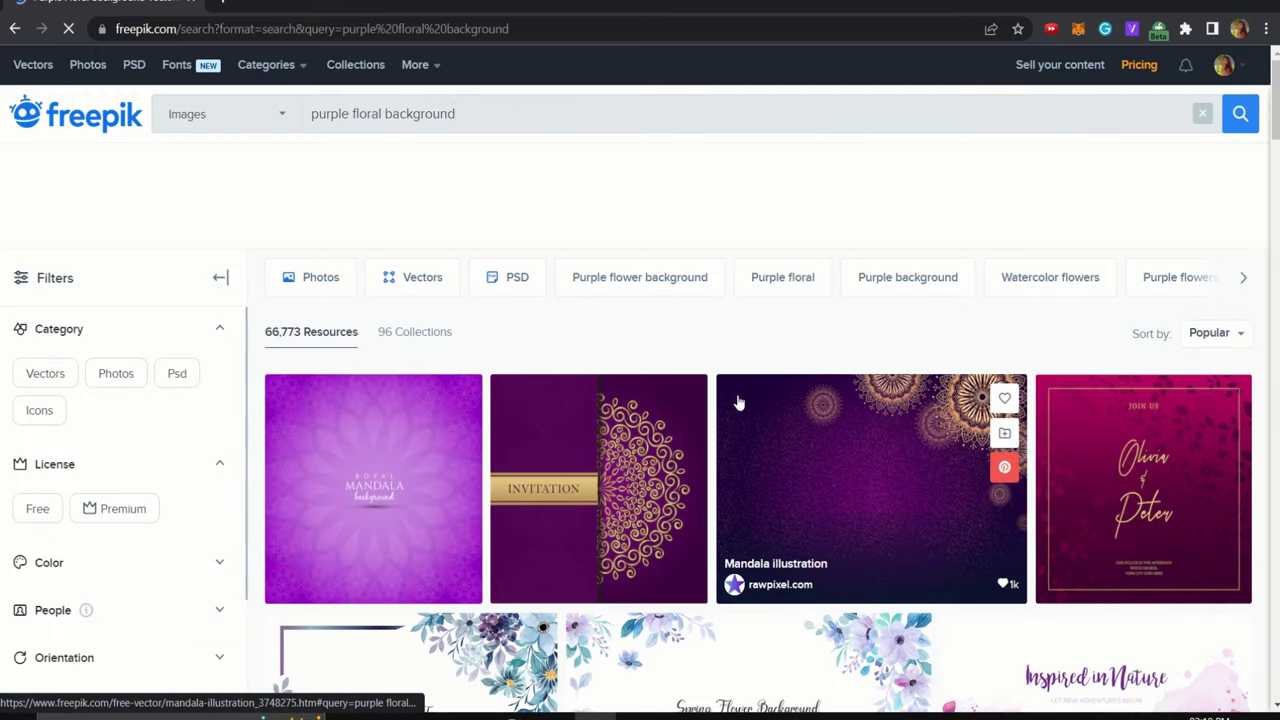
scroll(738, 402, down, 3)
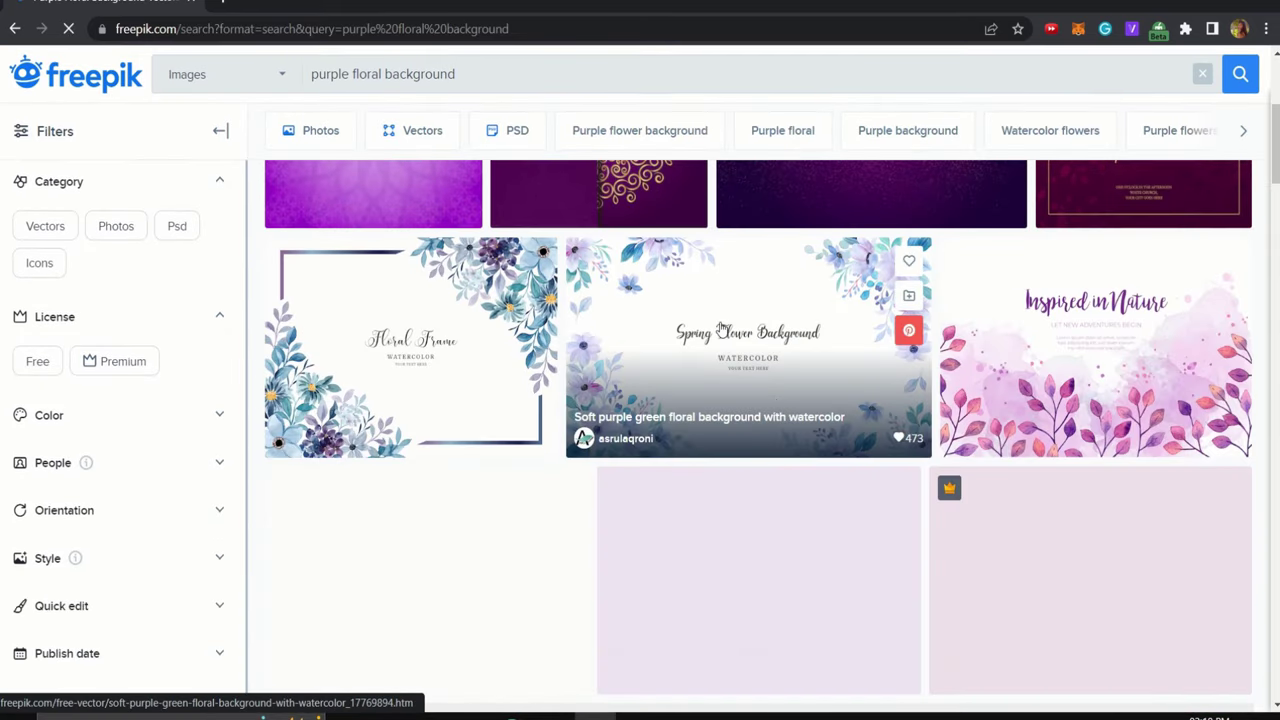
click(721, 327)
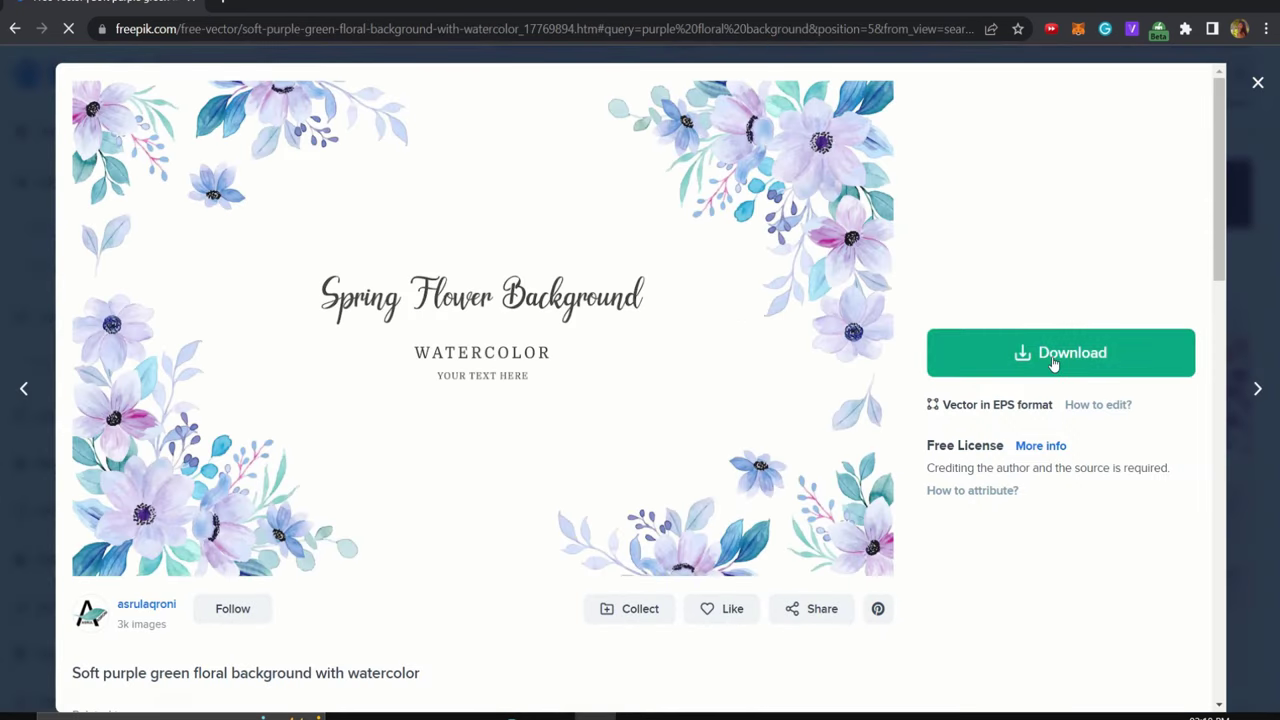
click(1053, 364)
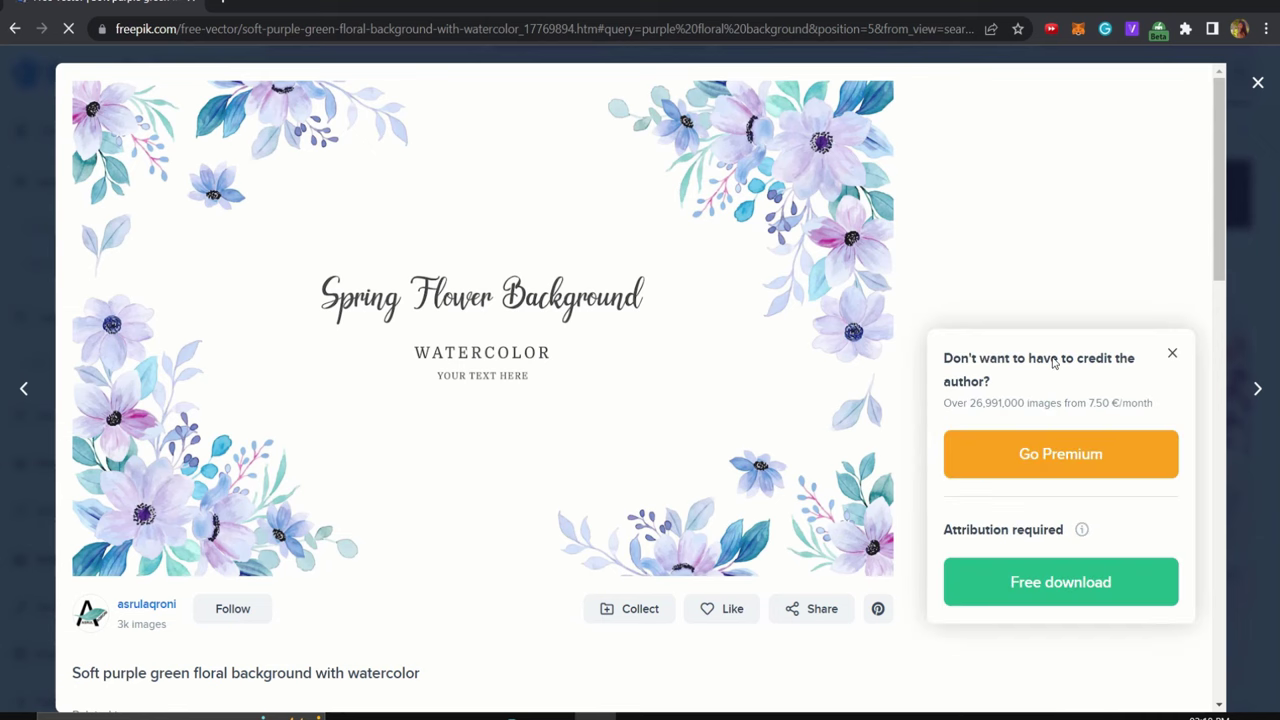
click(1063, 578)
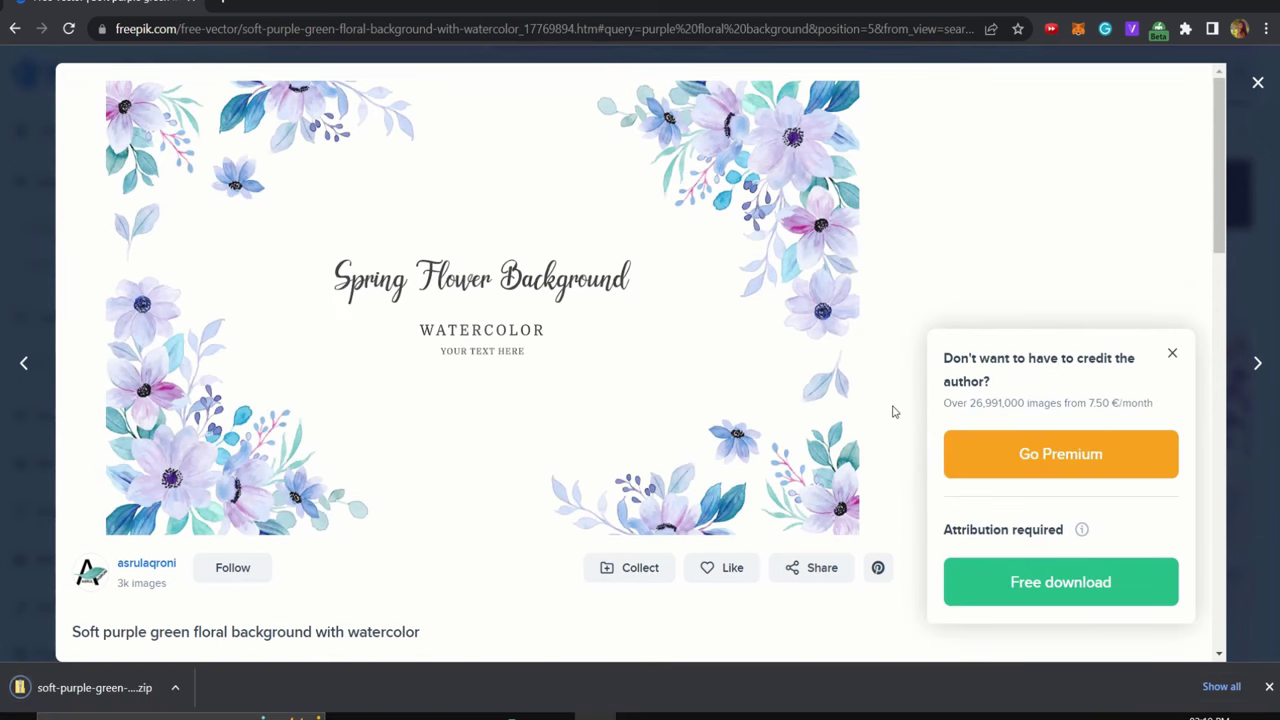
- Free-download the purple floral wreath thank-you card, then return to the search results
scroll(882, 432, down, 3)
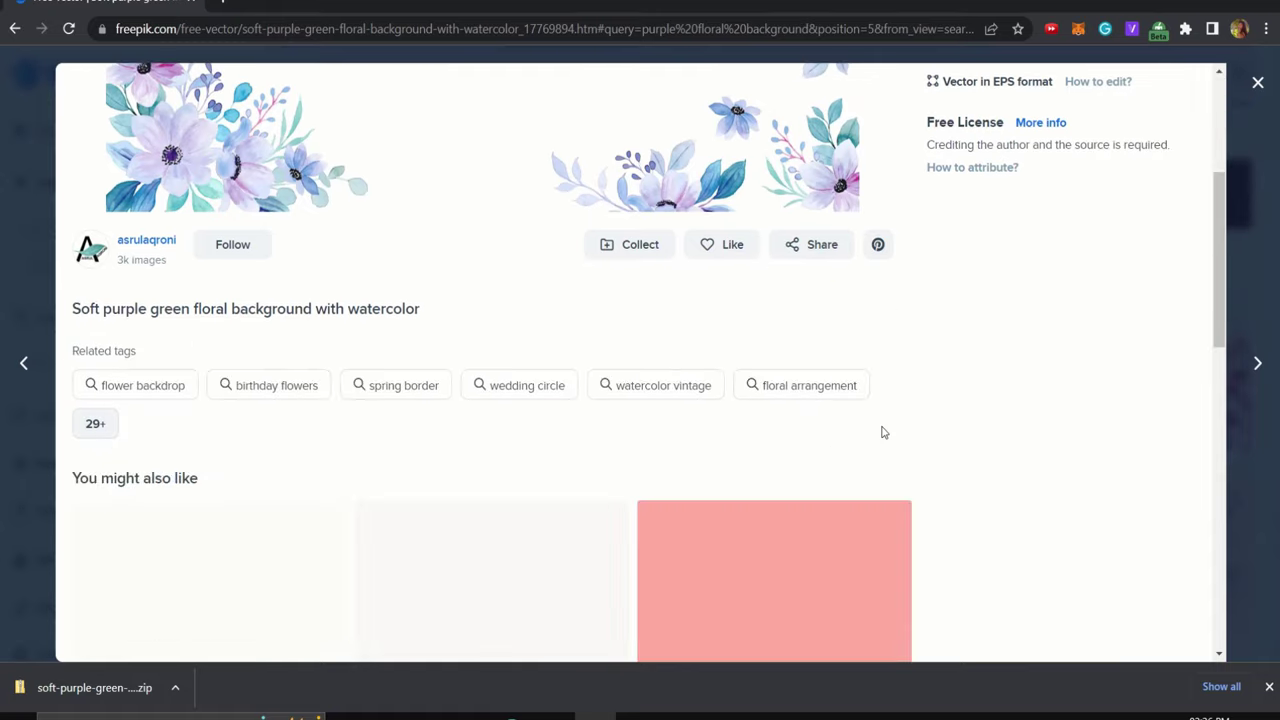
scroll(882, 432, down, 3)
scroll(882, 432, down, 4)
scroll(882, 432, down, 1)
scroll(882, 432, down, 2)
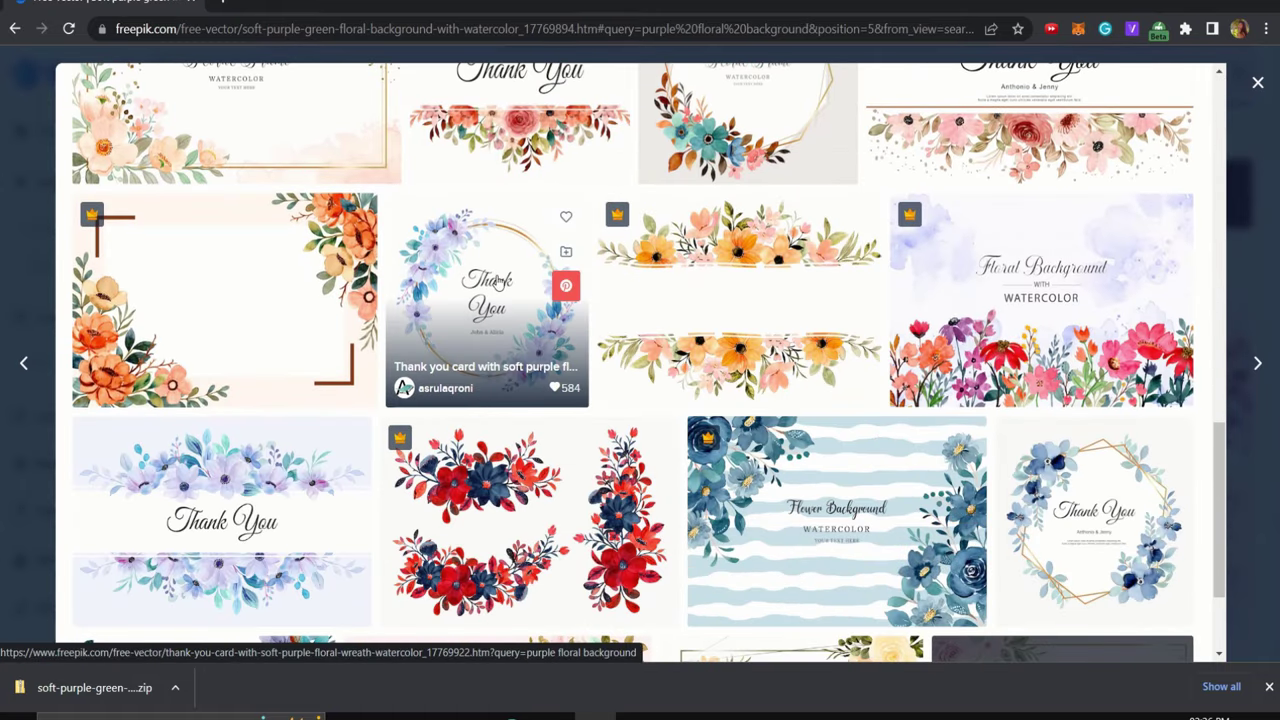
click(497, 283)
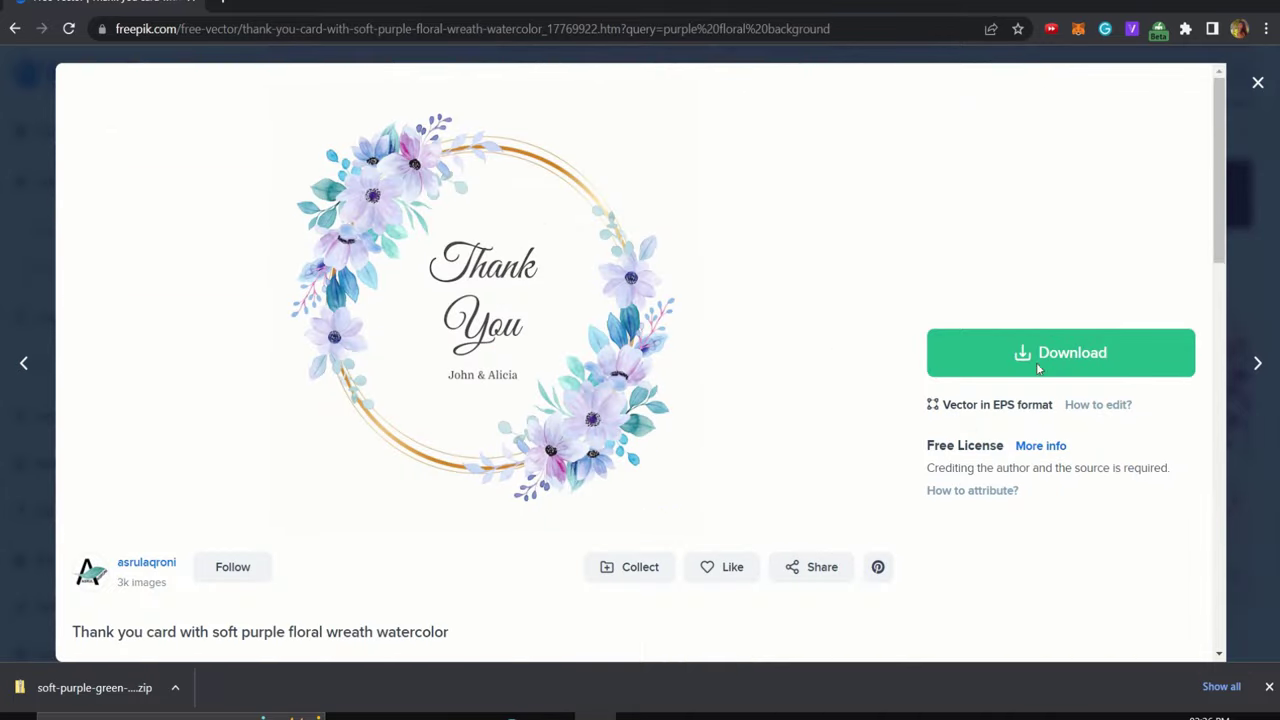
click(1087, 369)
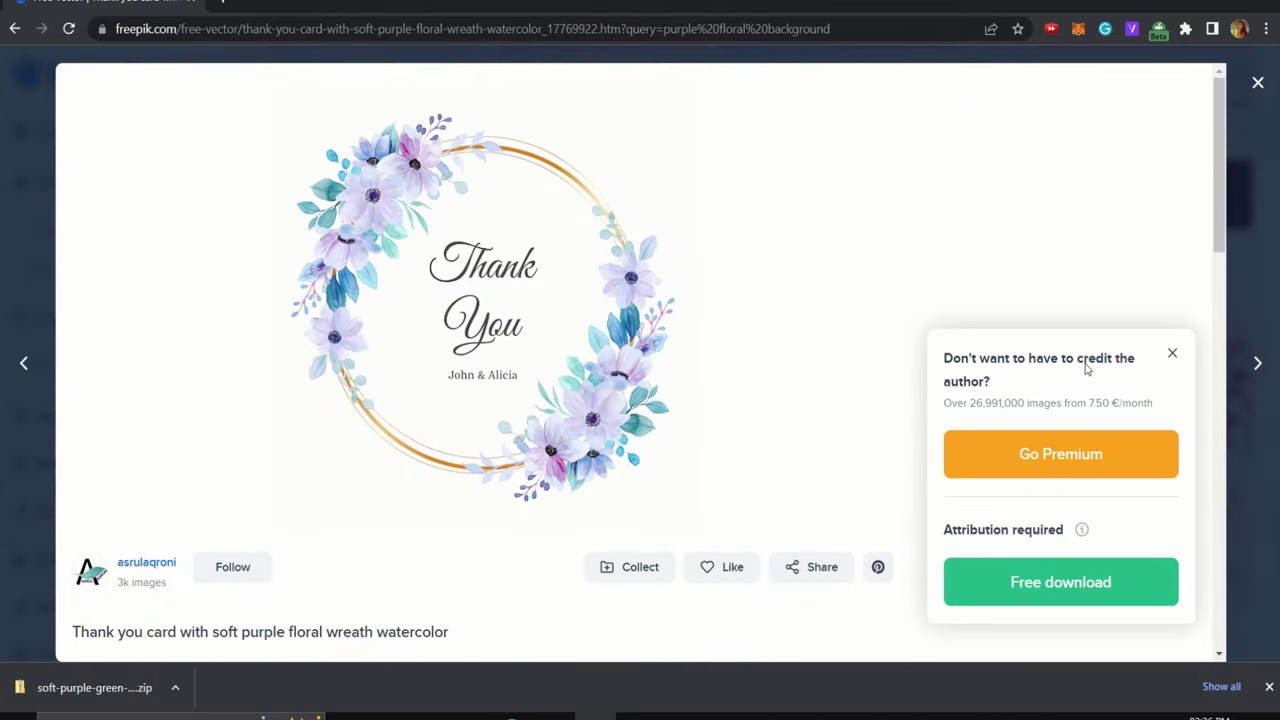
click(1073, 591)
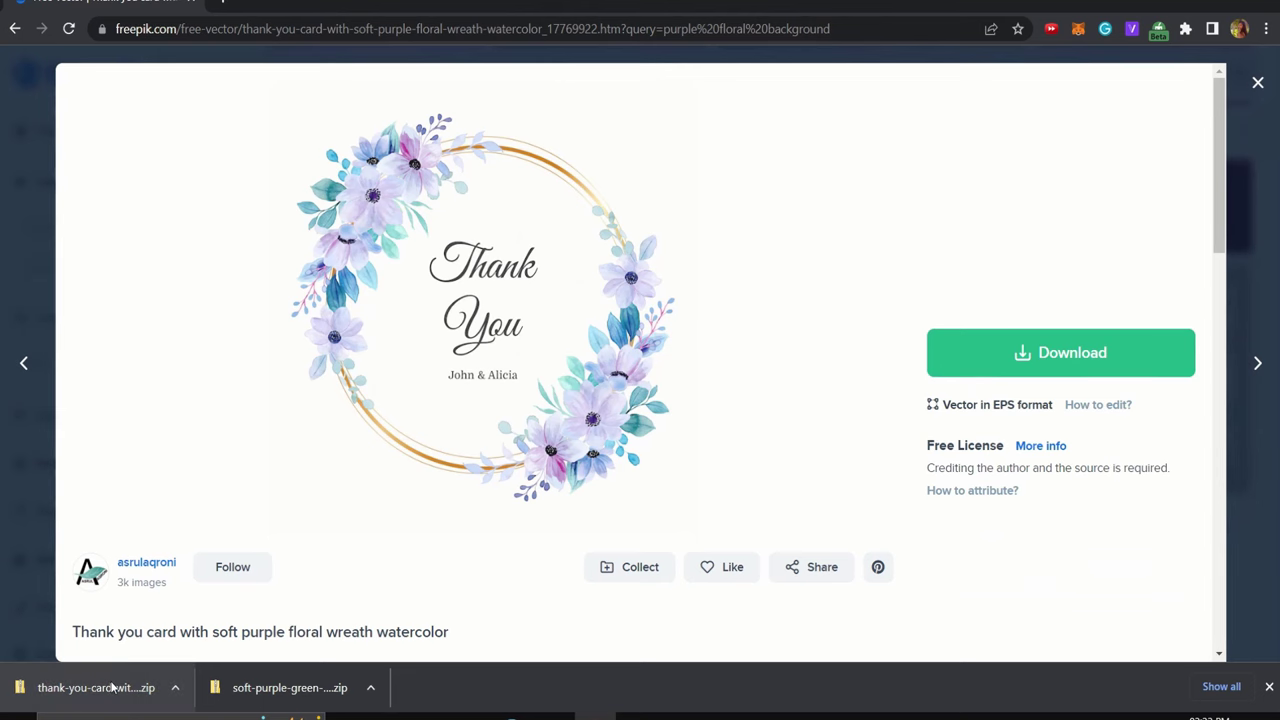
click(1257, 82)
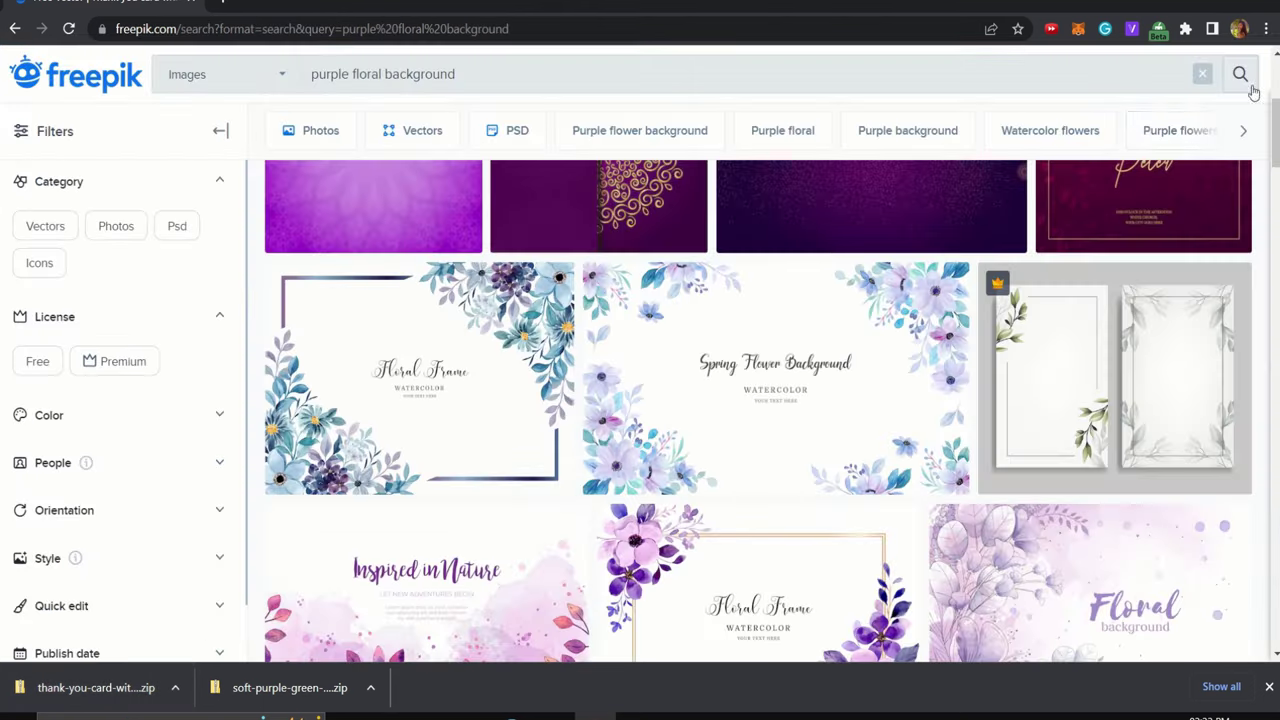
- Search Freepik for 'watercolor background with hand drawn elements' and free-download the lilac pansy background
click(382, 72)
key(BackSpace)
key(BackSpace)
key(BackSpace)
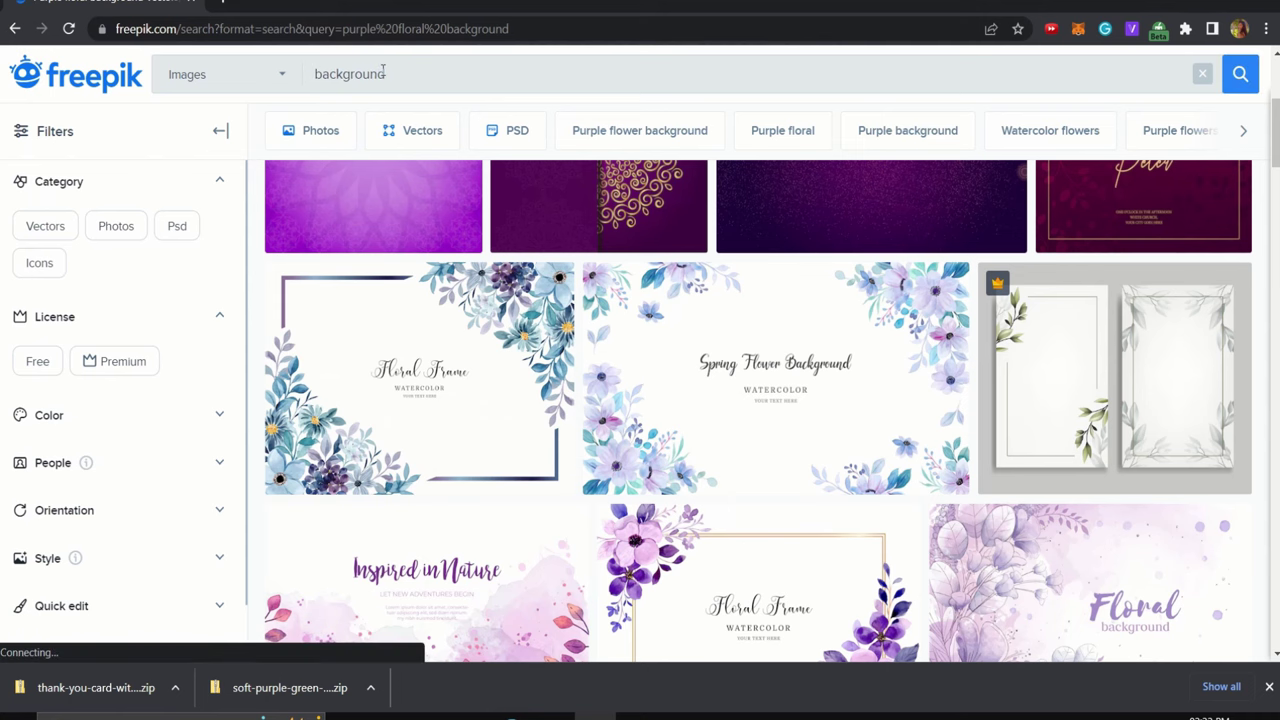
text(watercolor)
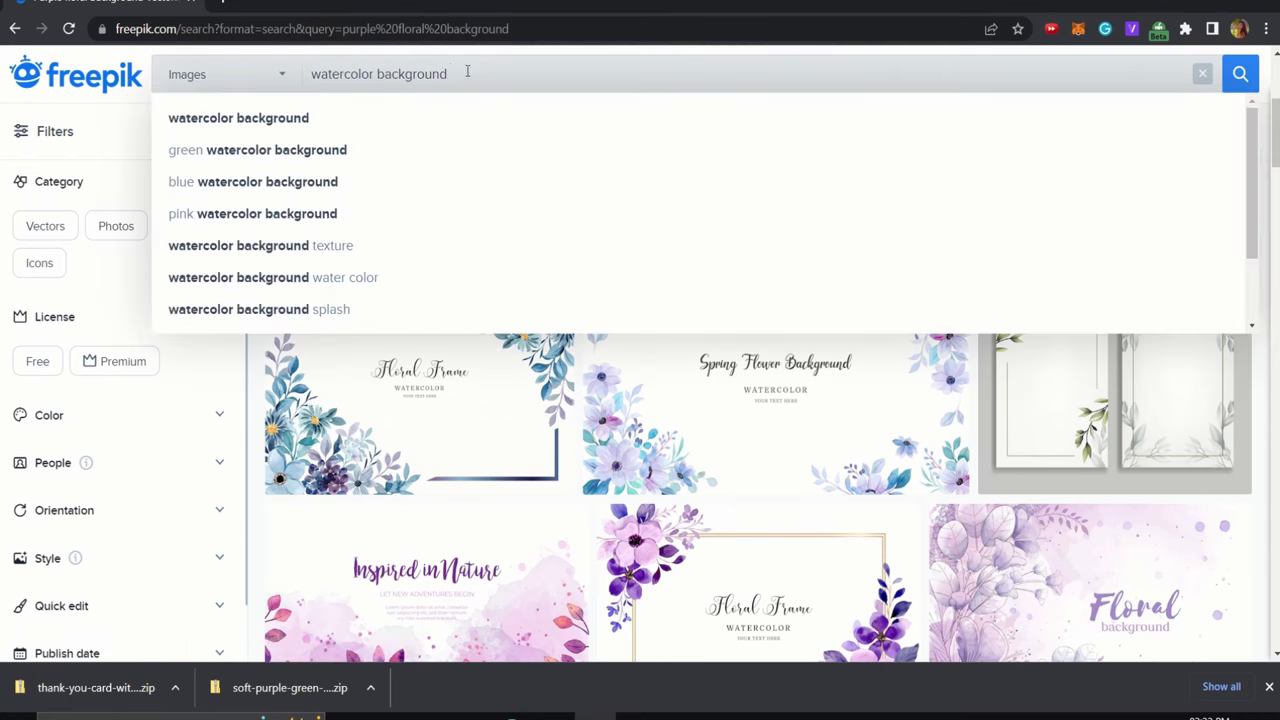
text( background with hand)
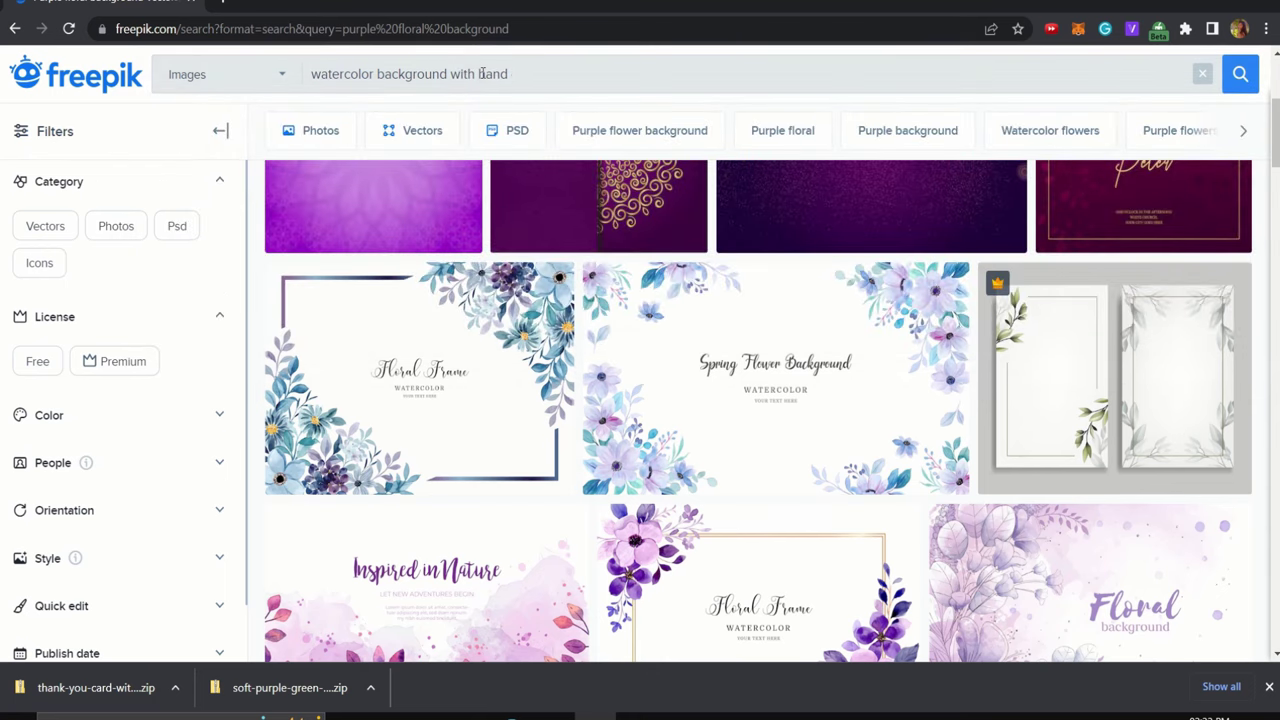
text( drawn wlw)
key(Return)
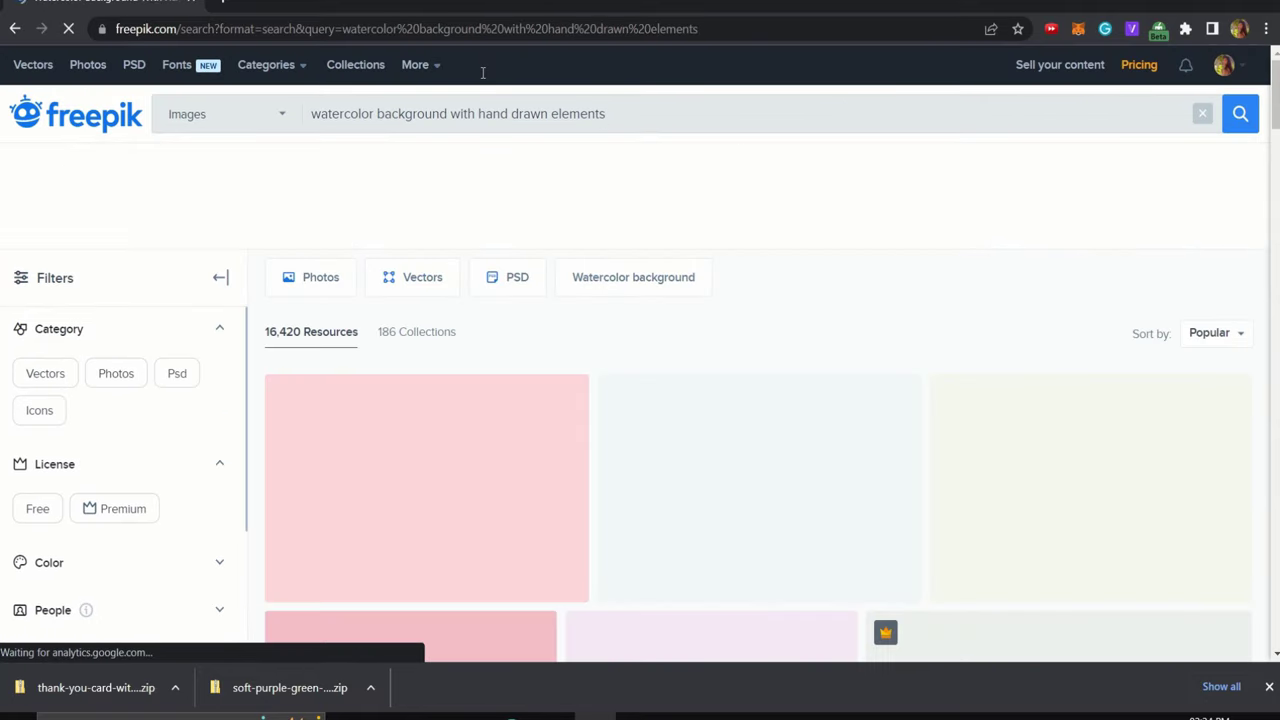
scroll(640, 430, down, 4)
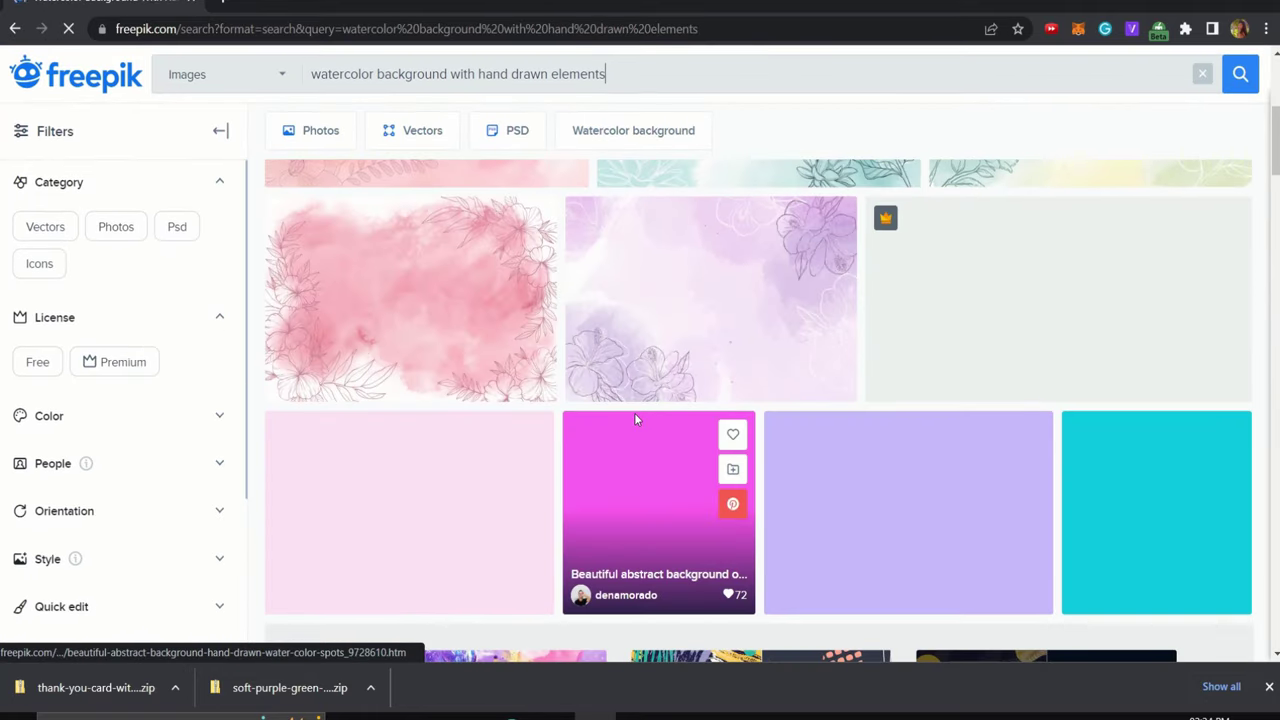
scroll(634, 420, down, 2)
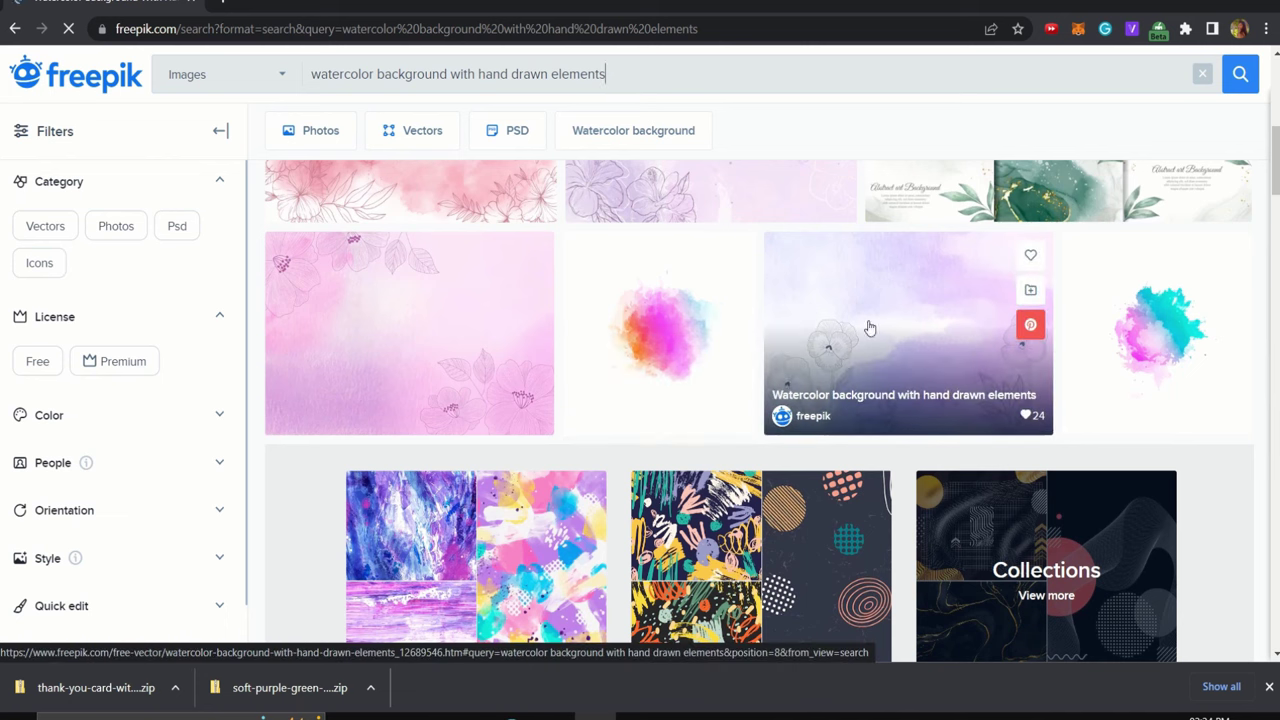
click(918, 310)
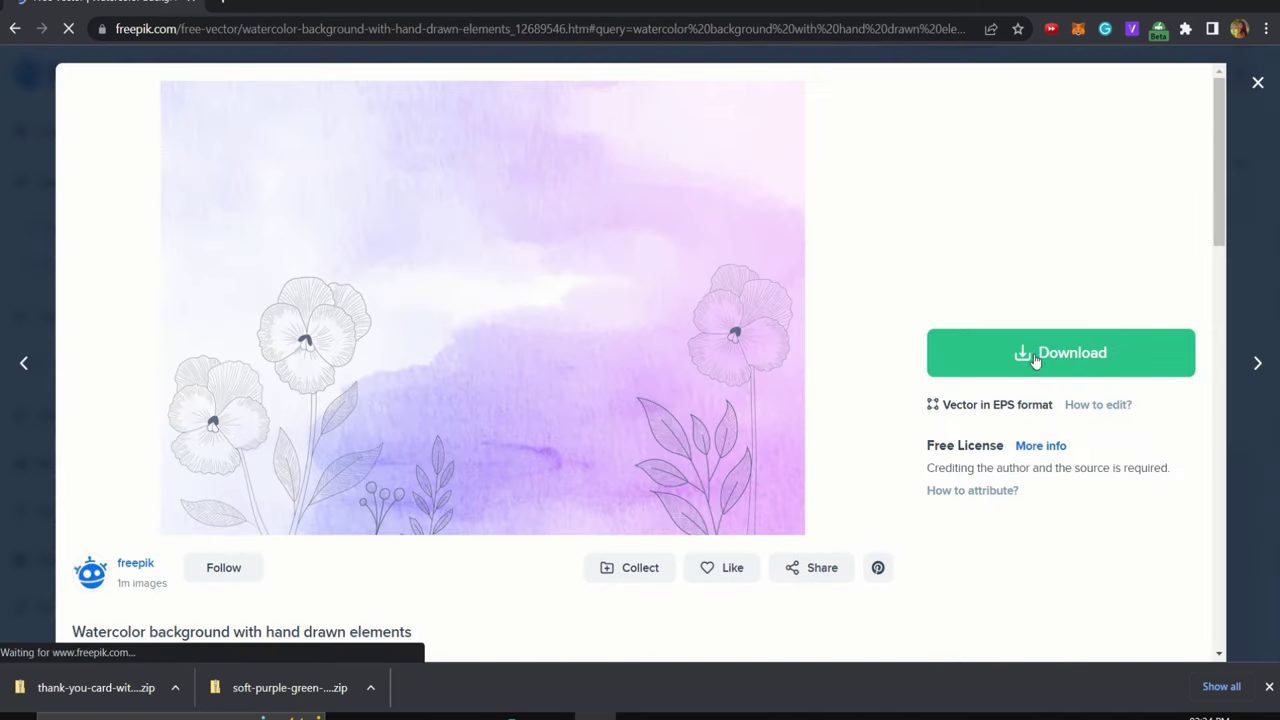
click(1035, 360)
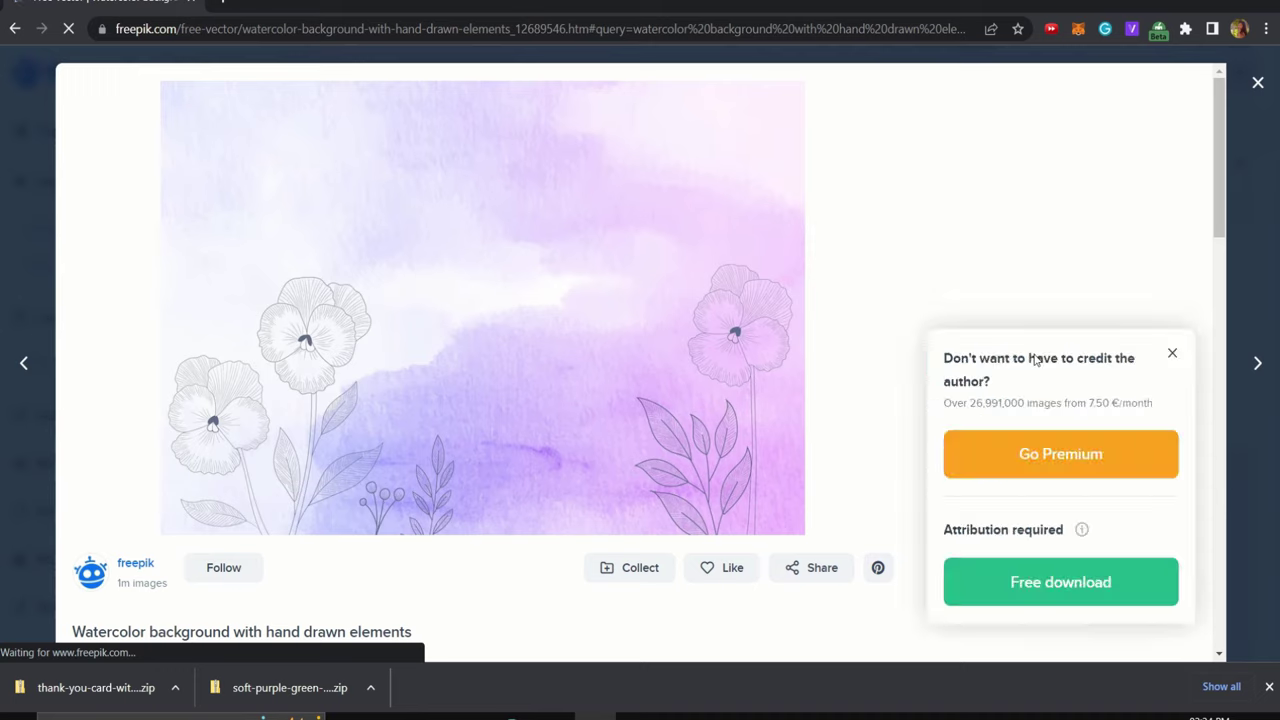
click(1116, 588)
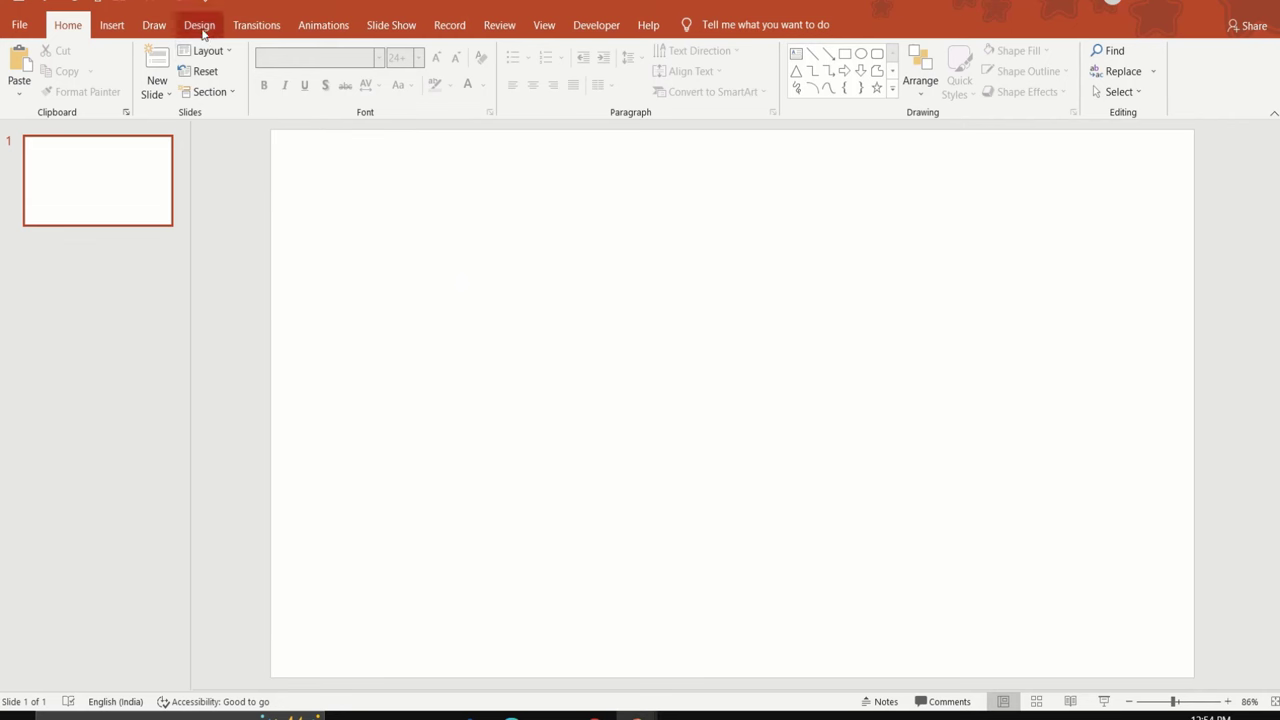
- Set a custom slide size of 12.7 cm wide by 7 in high, choosing Maximize
click(200, 26)
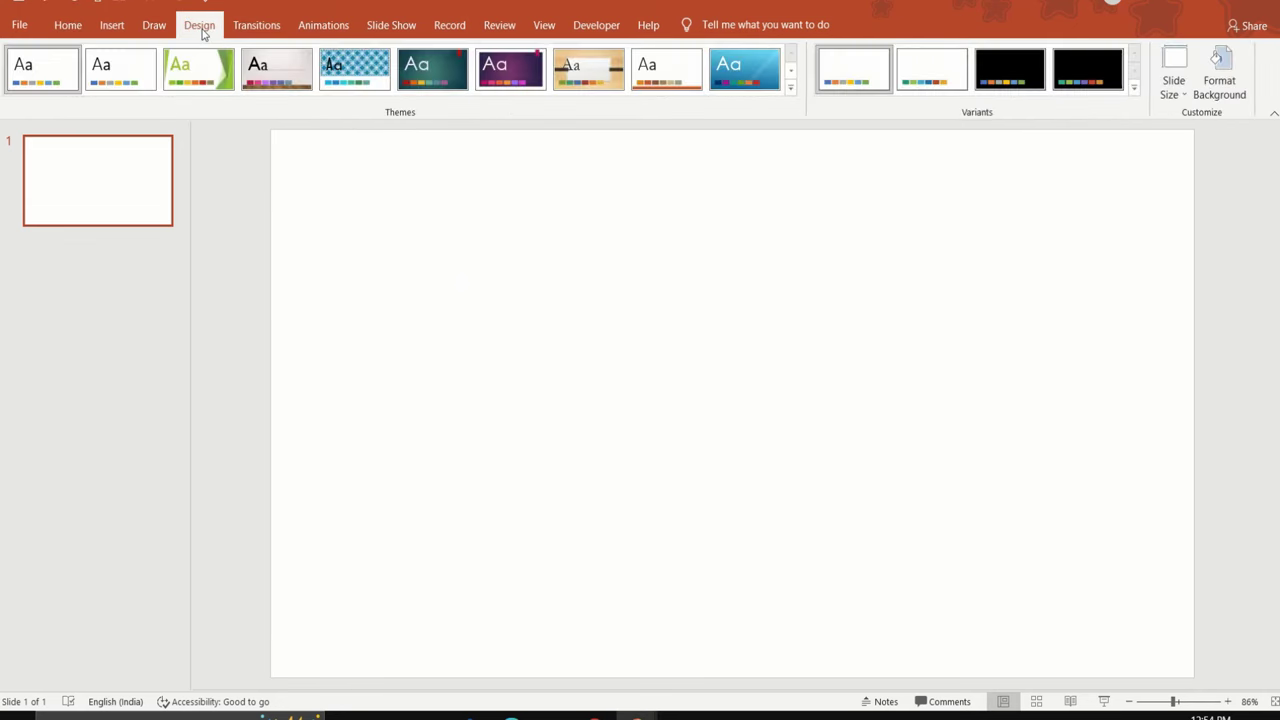
click(1173, 75)
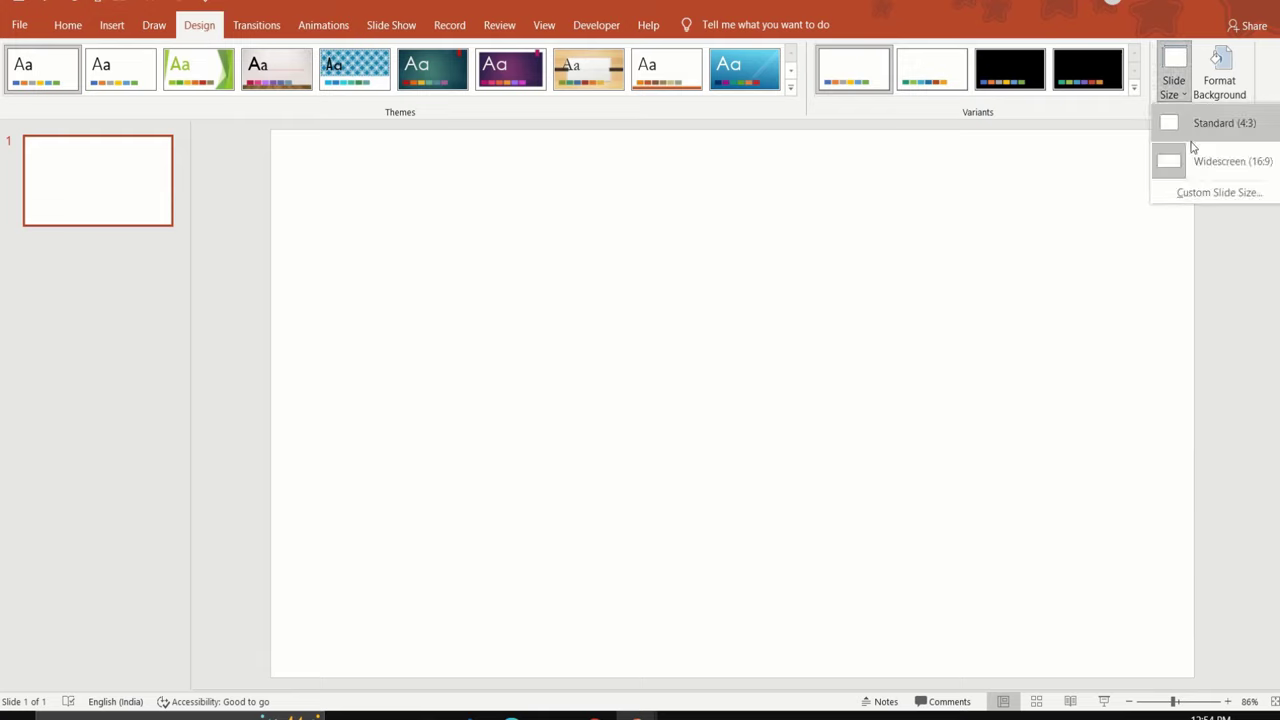
click(1209, 197)
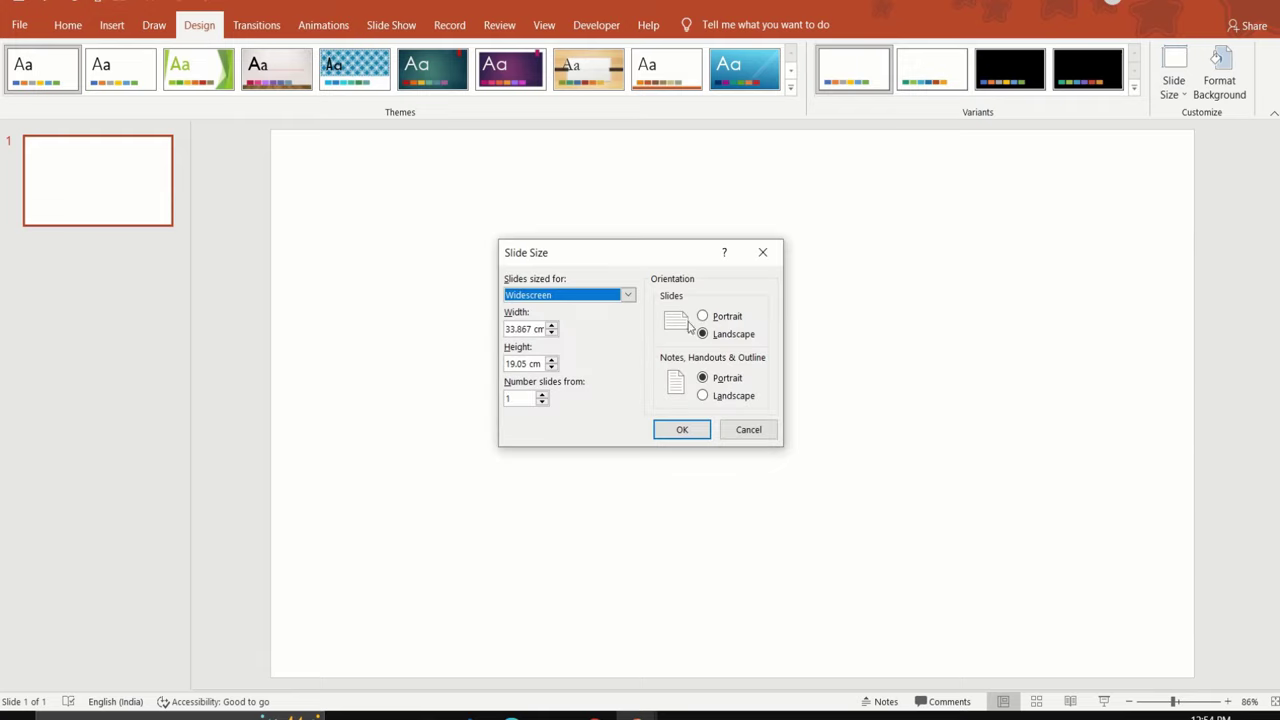
click(538, 330)
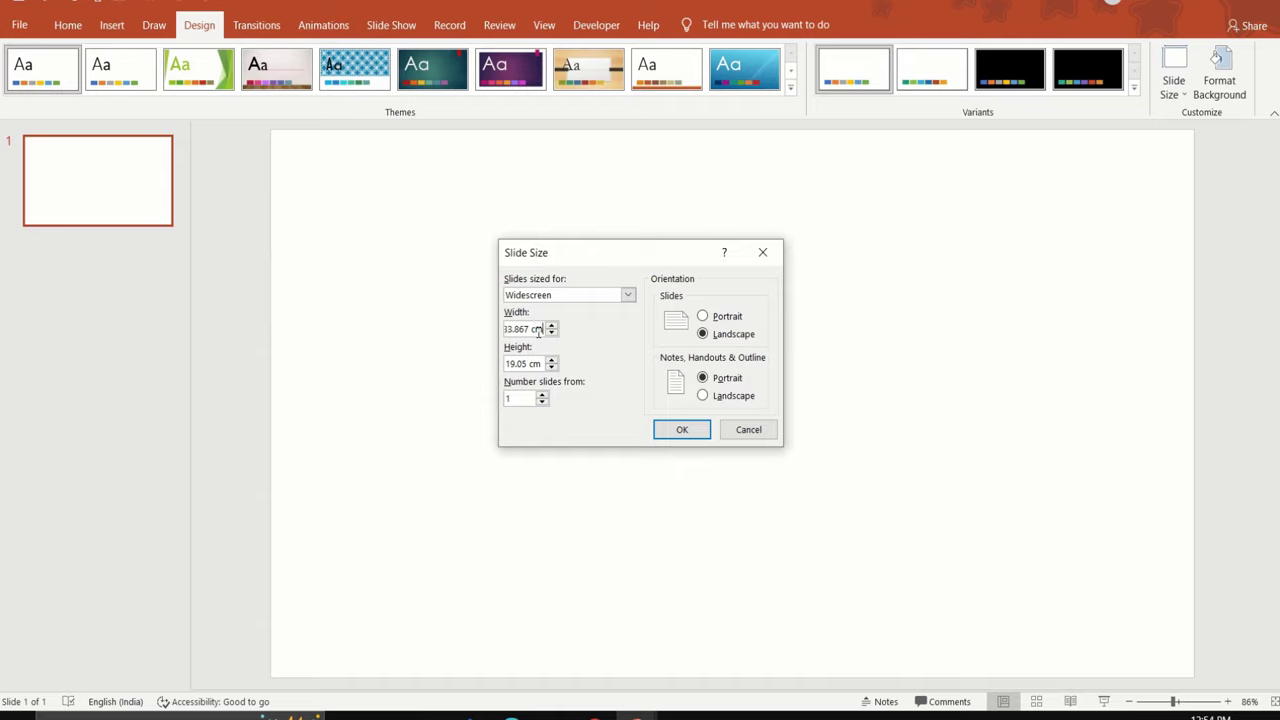
key(ctrl+a)
key(BackSpace)
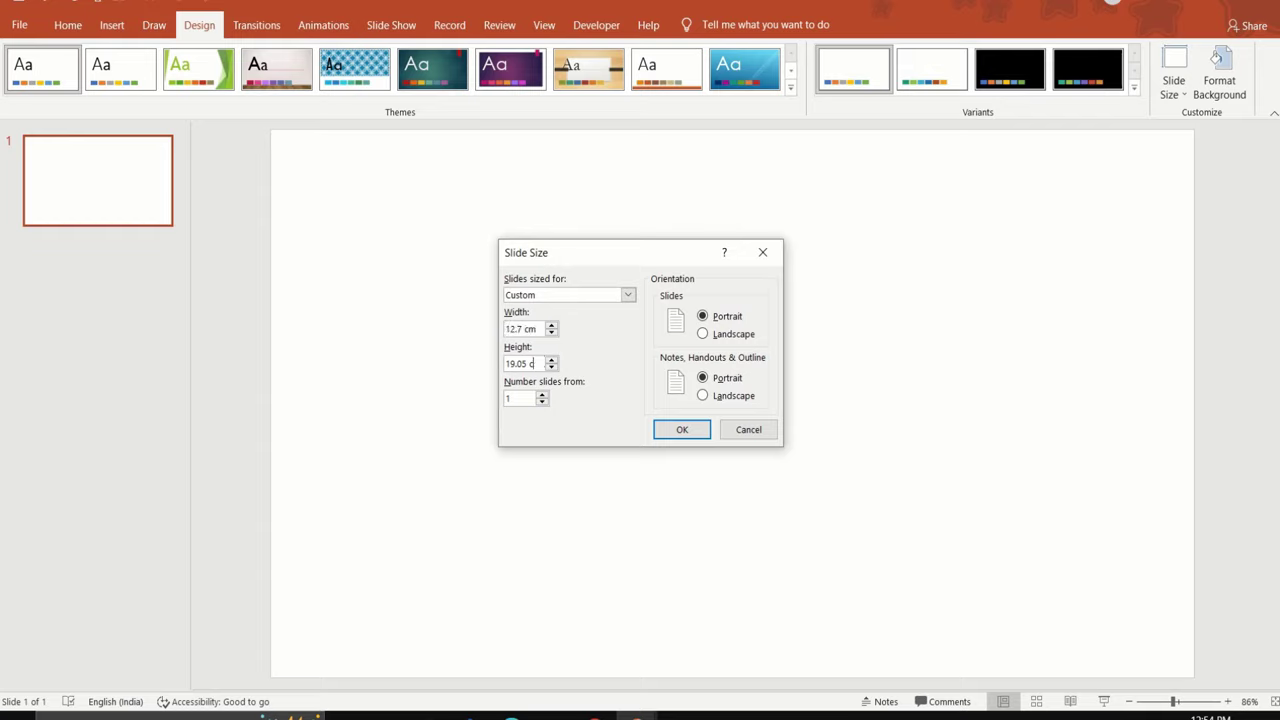
text(7 in)
click(686, 431)
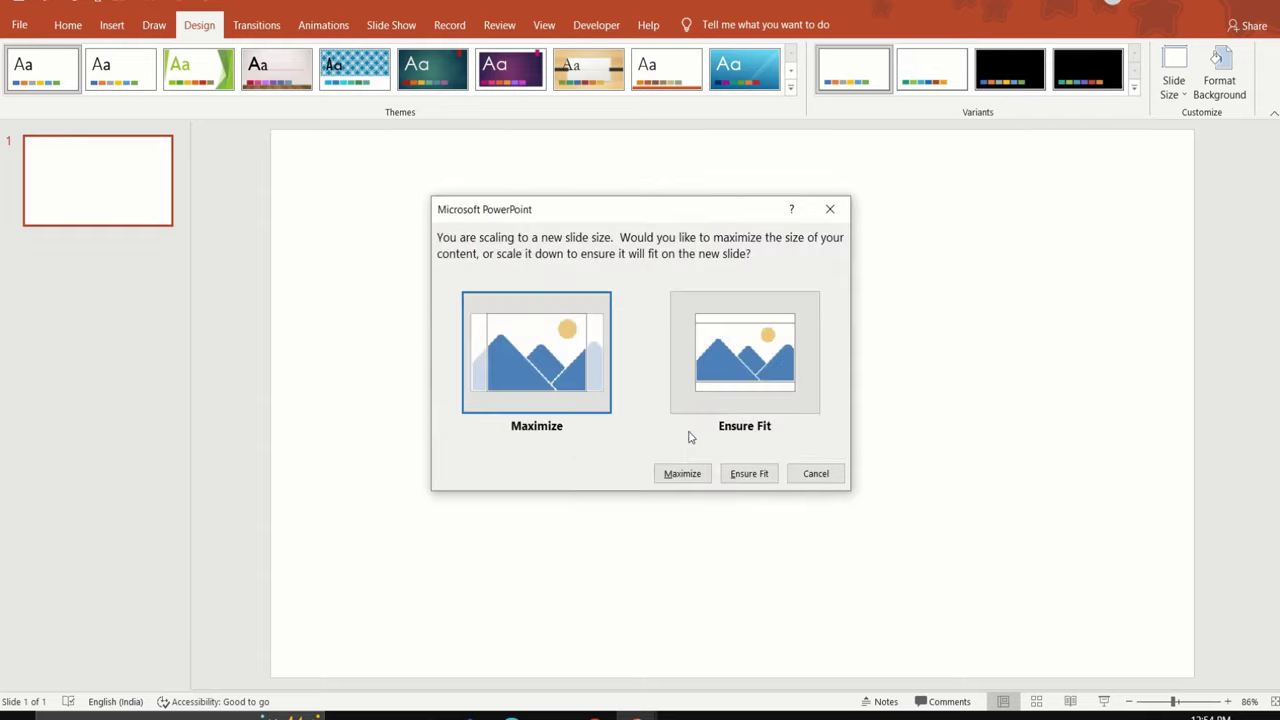
click(537, 372)
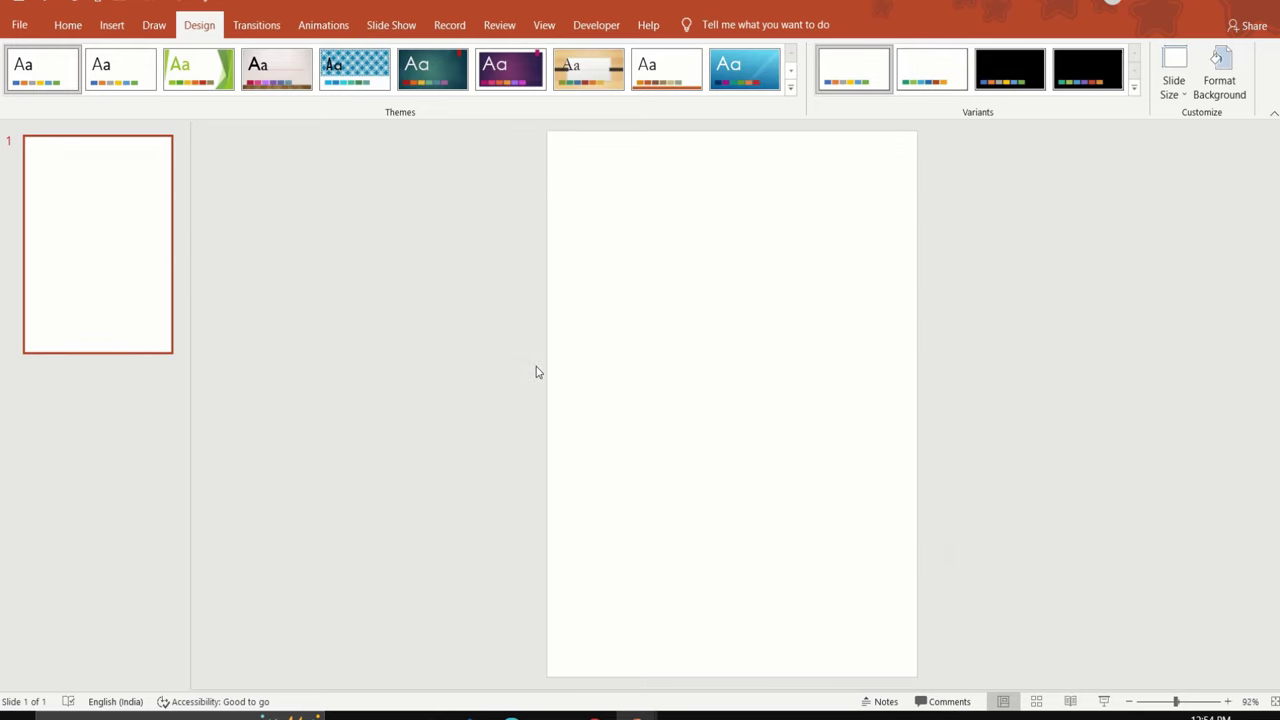
- Insert the purple-green floral watercolor picture from this computer
click(106, 25)
click(118, 84)
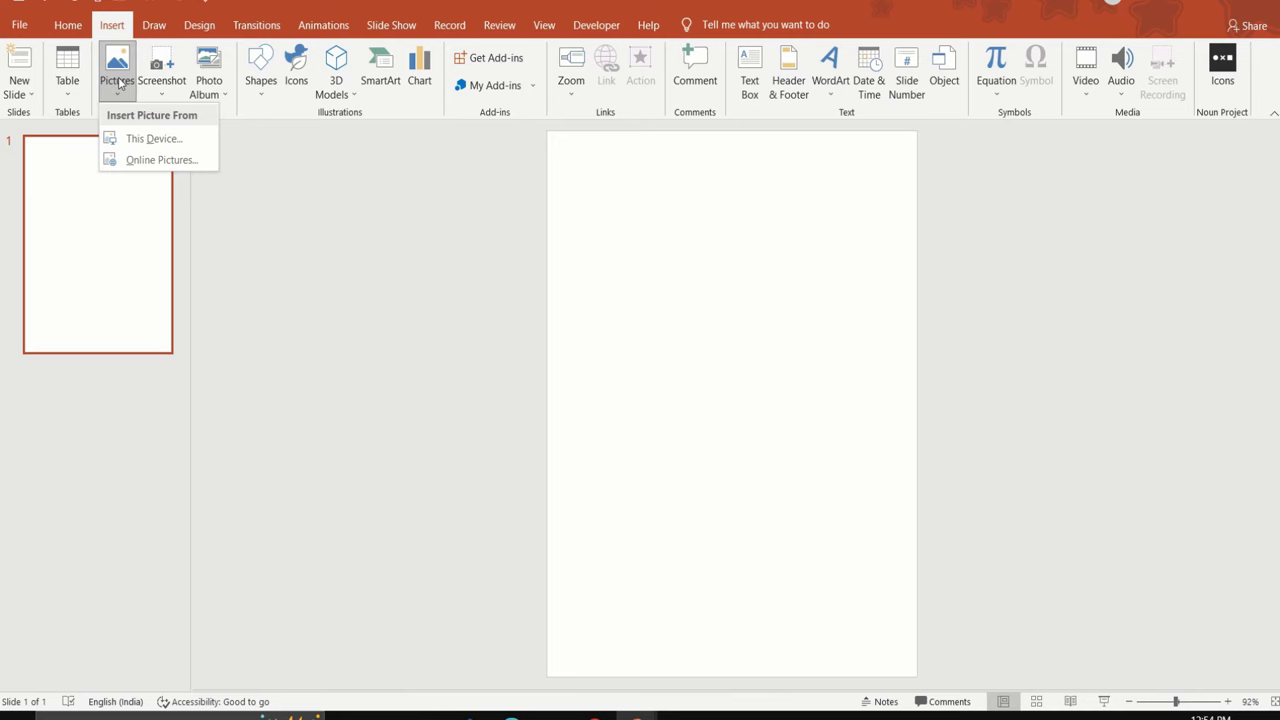
click(148, 138)
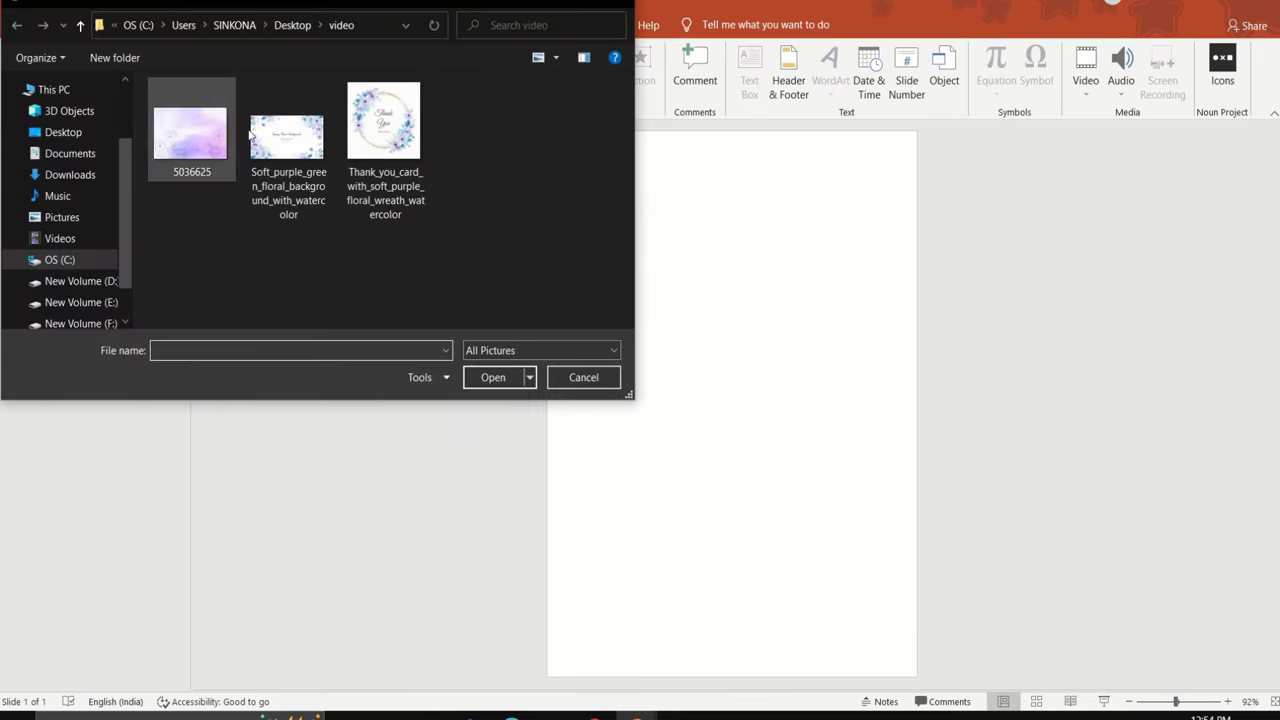
click(281, 140)
click(504, 382)
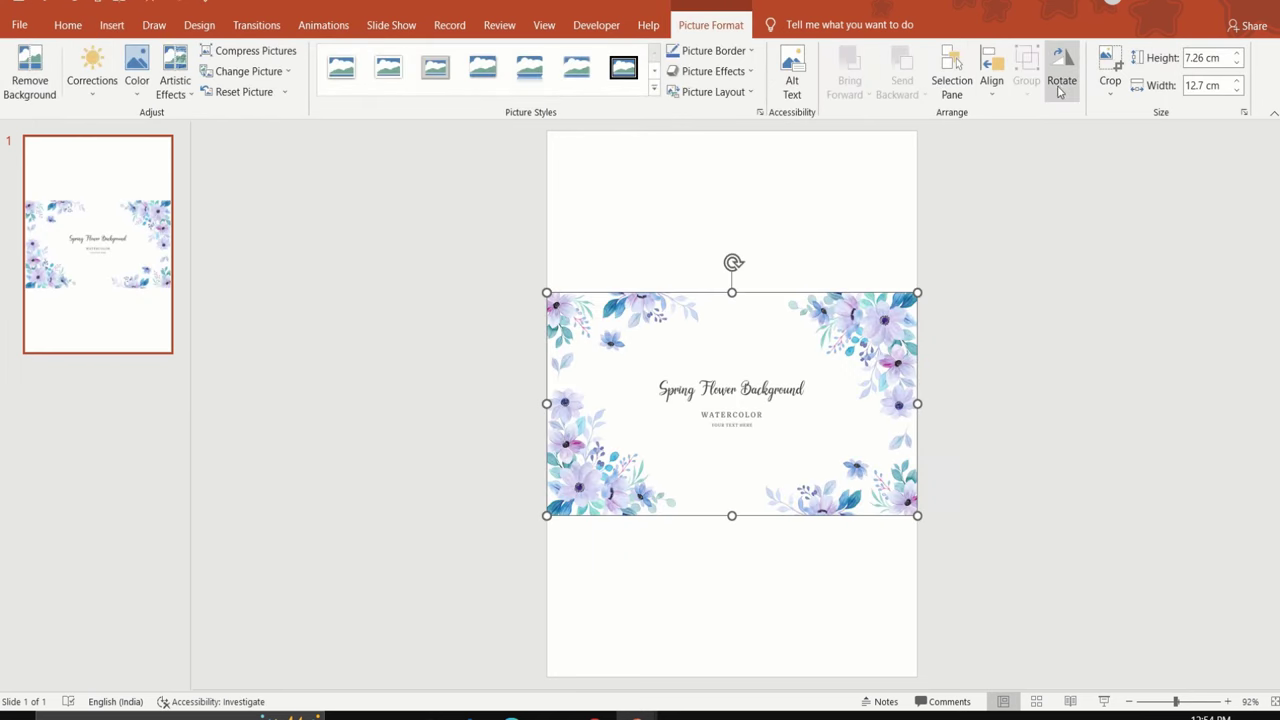
- Rotate the picture 90° right, enlarge it to full slide height, and place a duplicate beside it
click(1062, 86)
click(1089, 116)
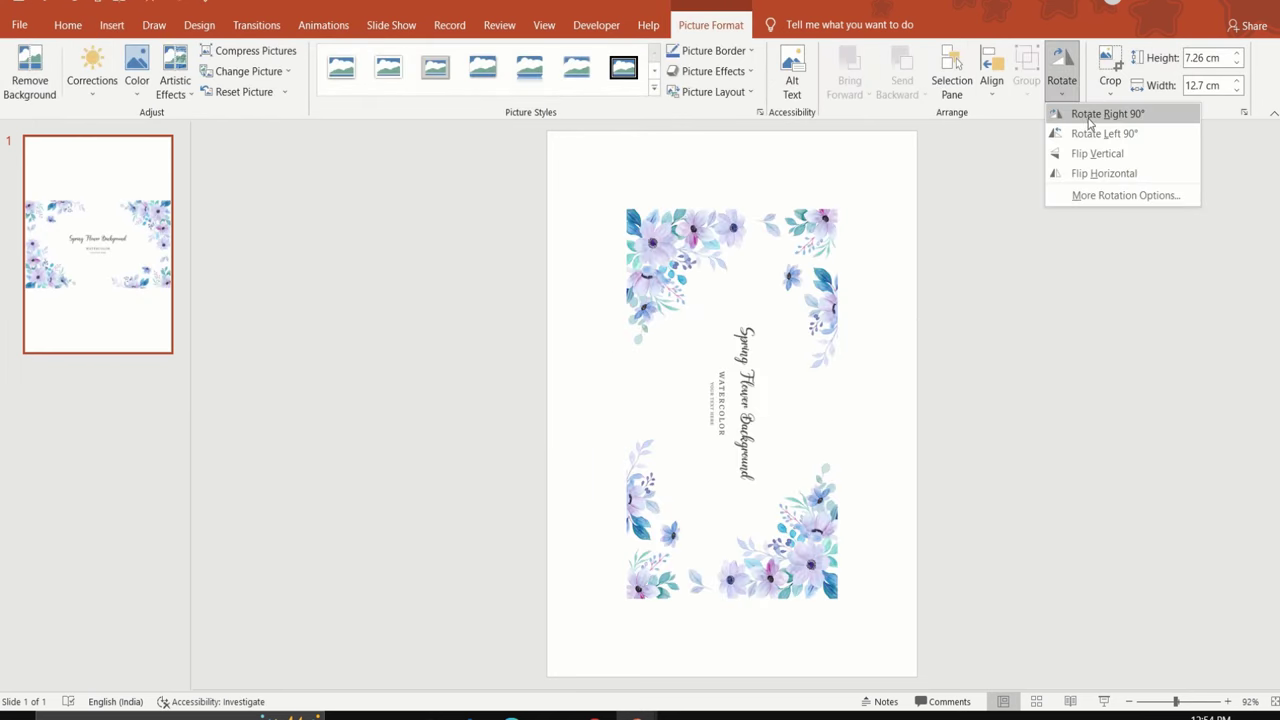
click(1089, 116)
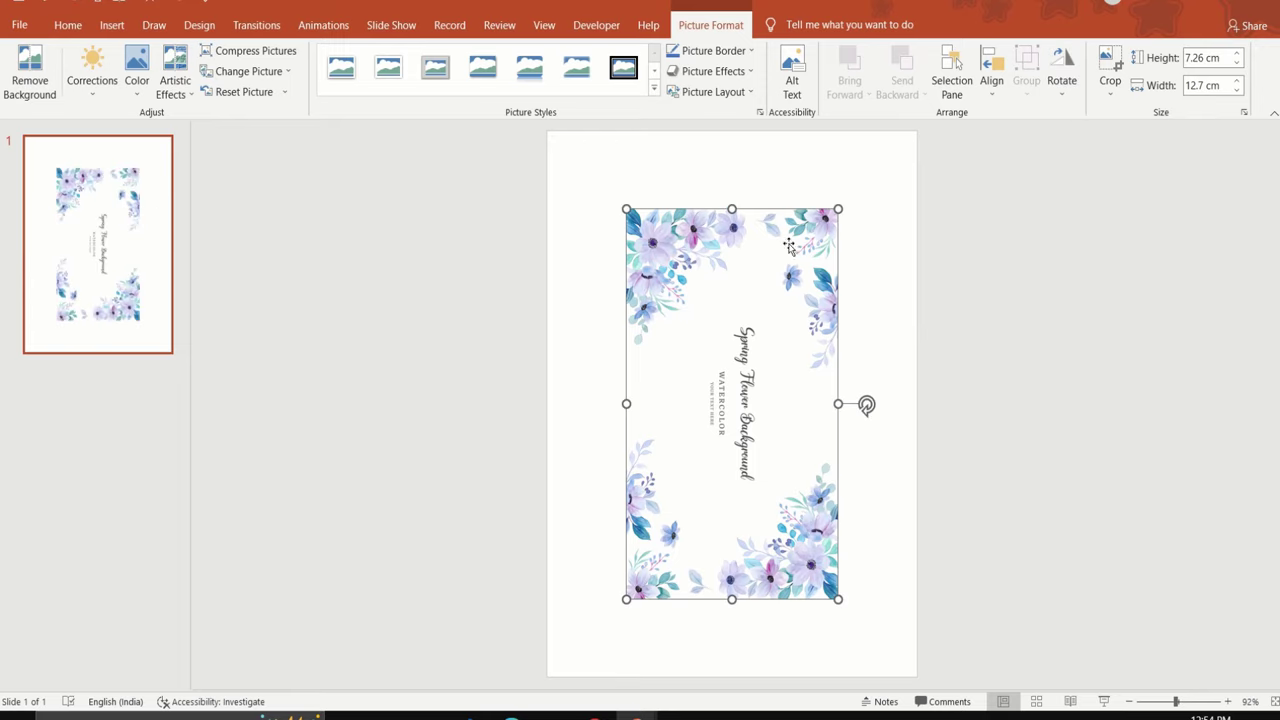
drag(762, 227, 683, 151)
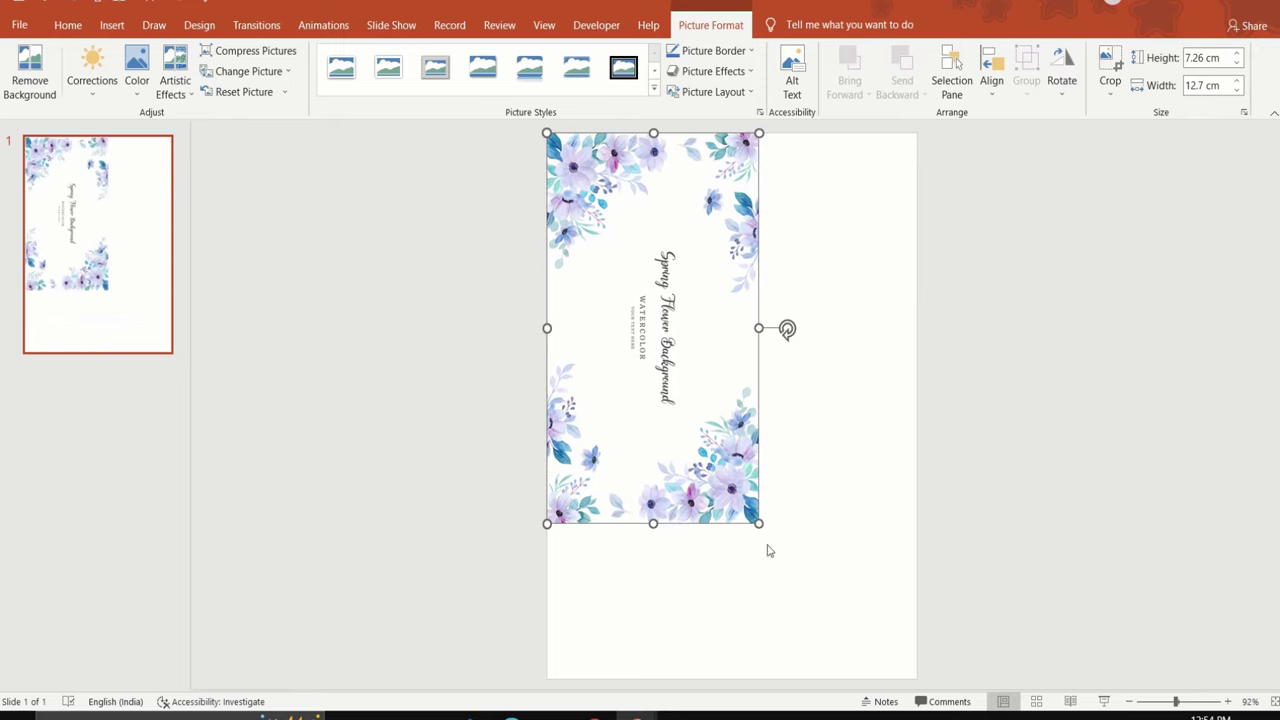
drag(758, 523, 842, 626)
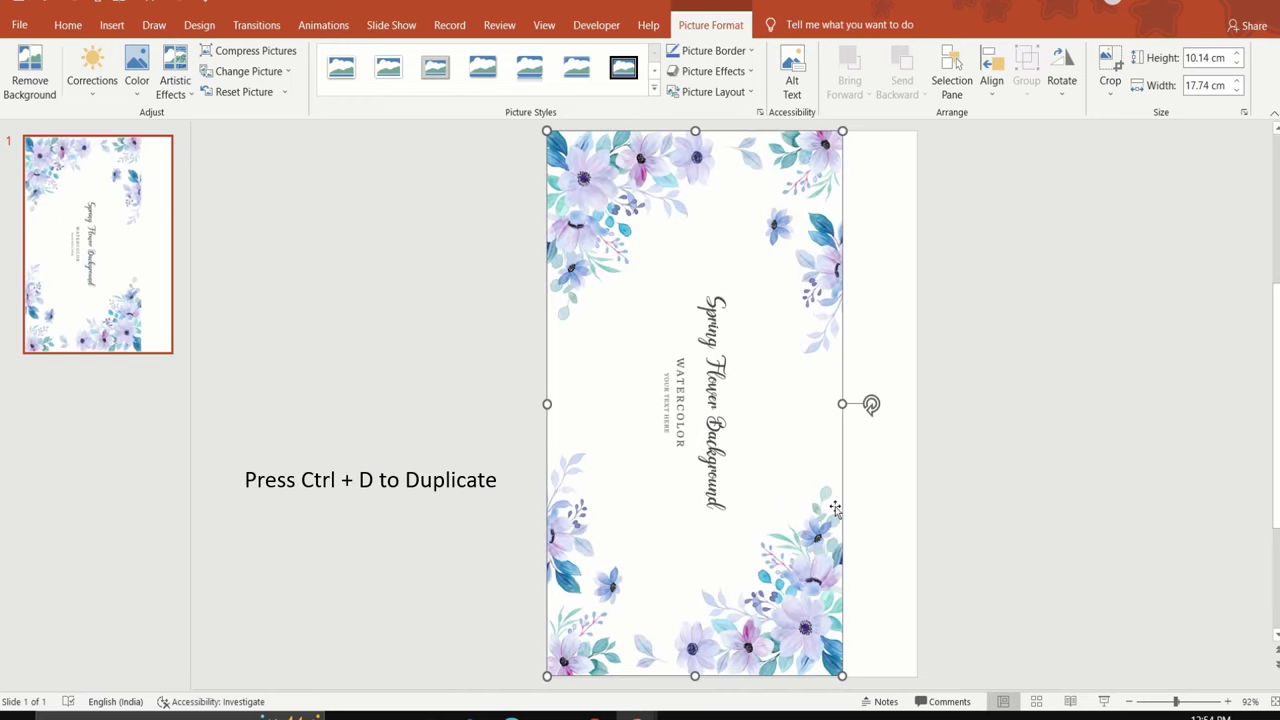
key(ctrl+d)
drag(840, 510, 1162, 491)
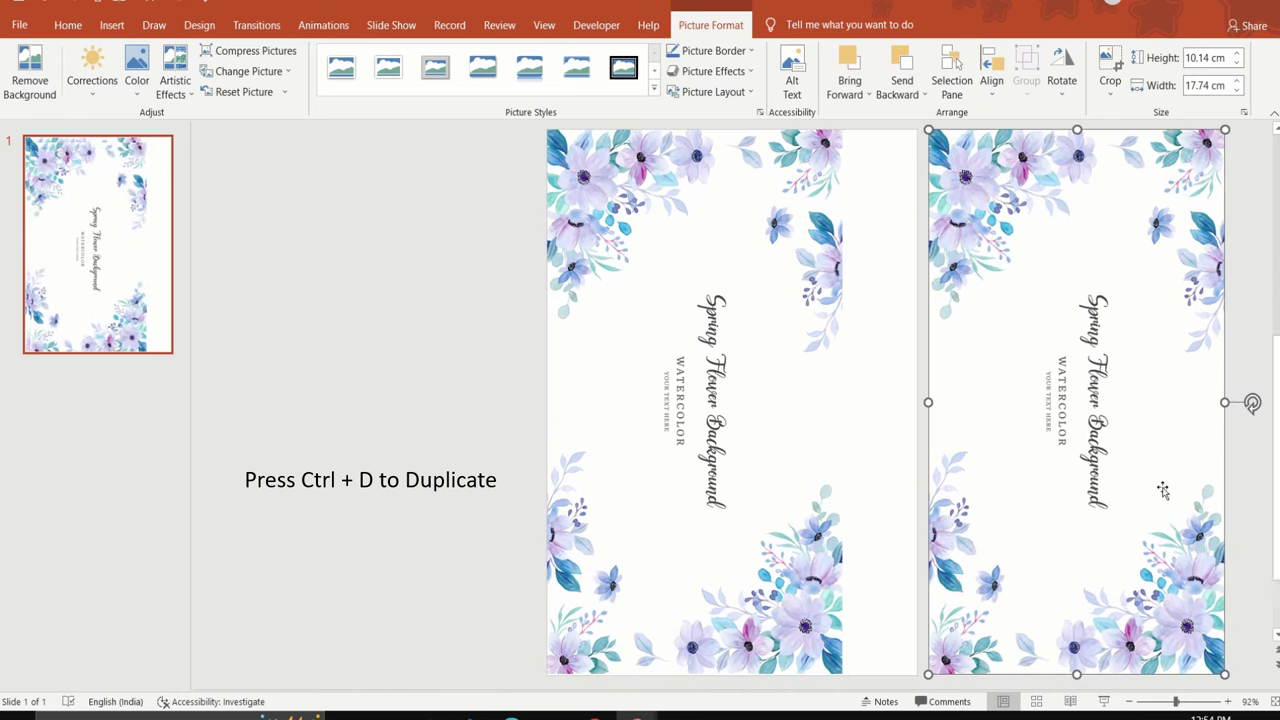
- Start a freehand scribble shape at the top of the left floral picture
click(829, 470)
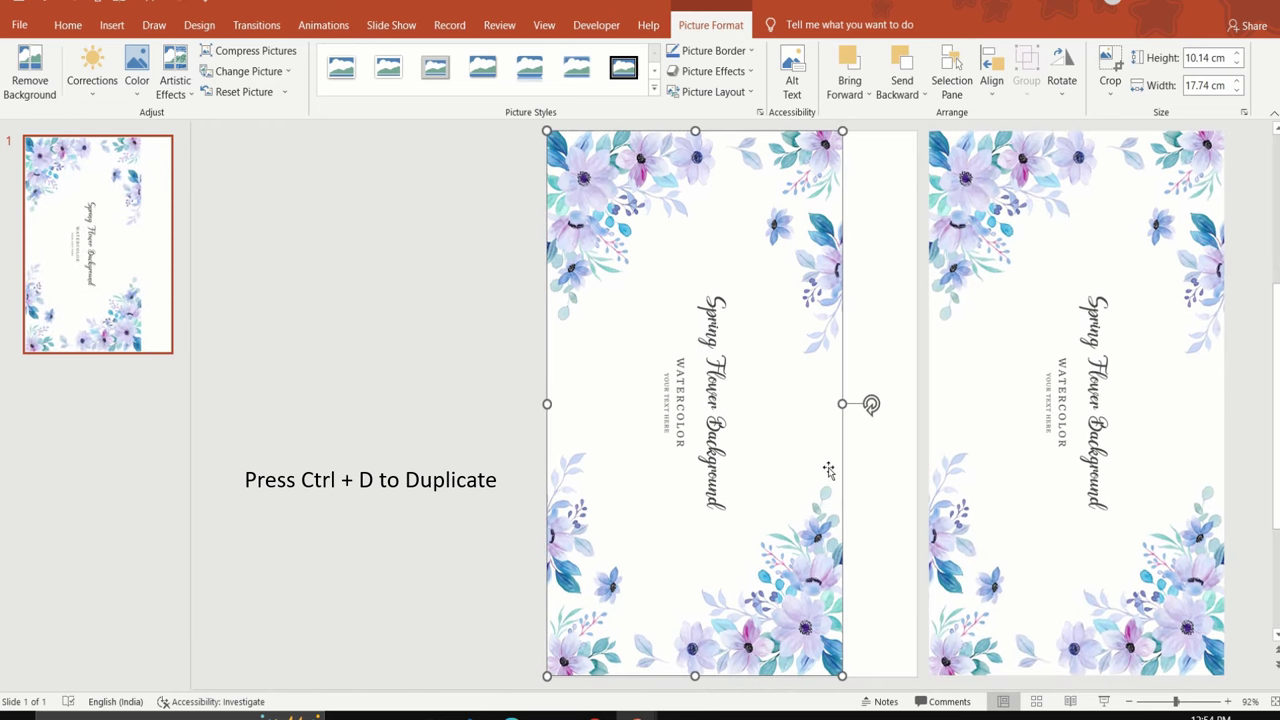
click(68, 25)
click(796, 87)
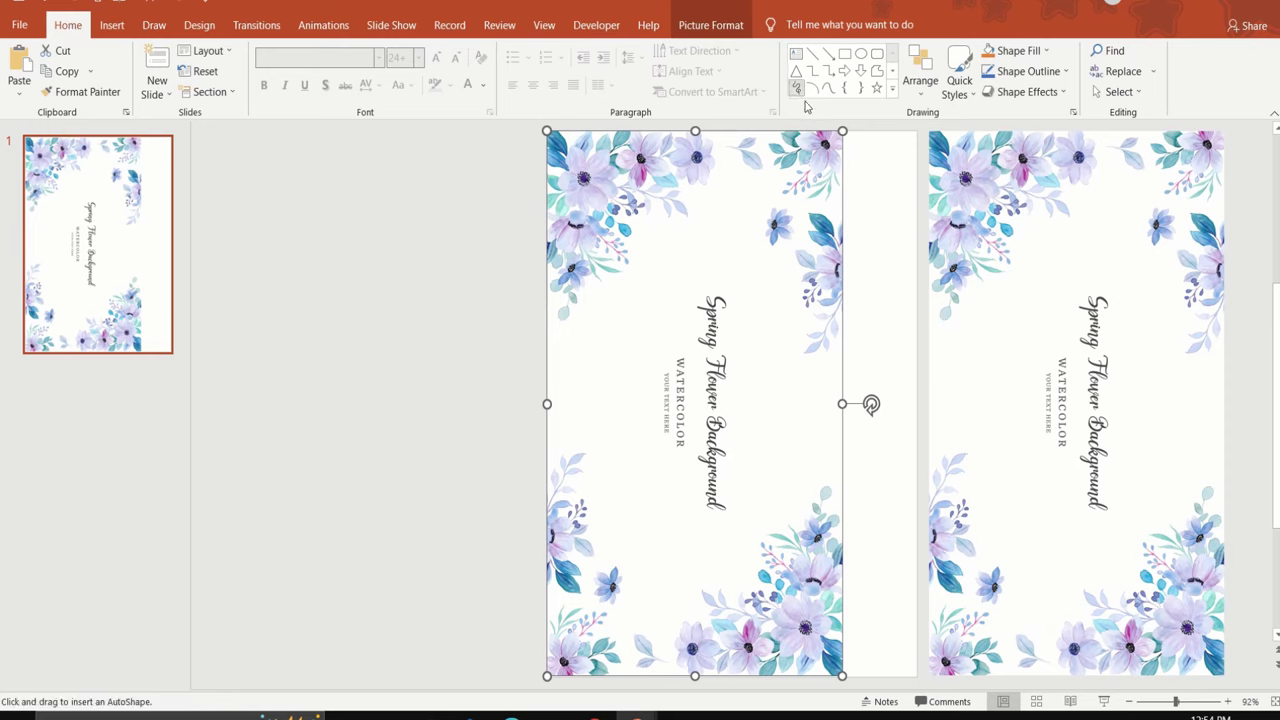
drag(866, 124, 840, 118)
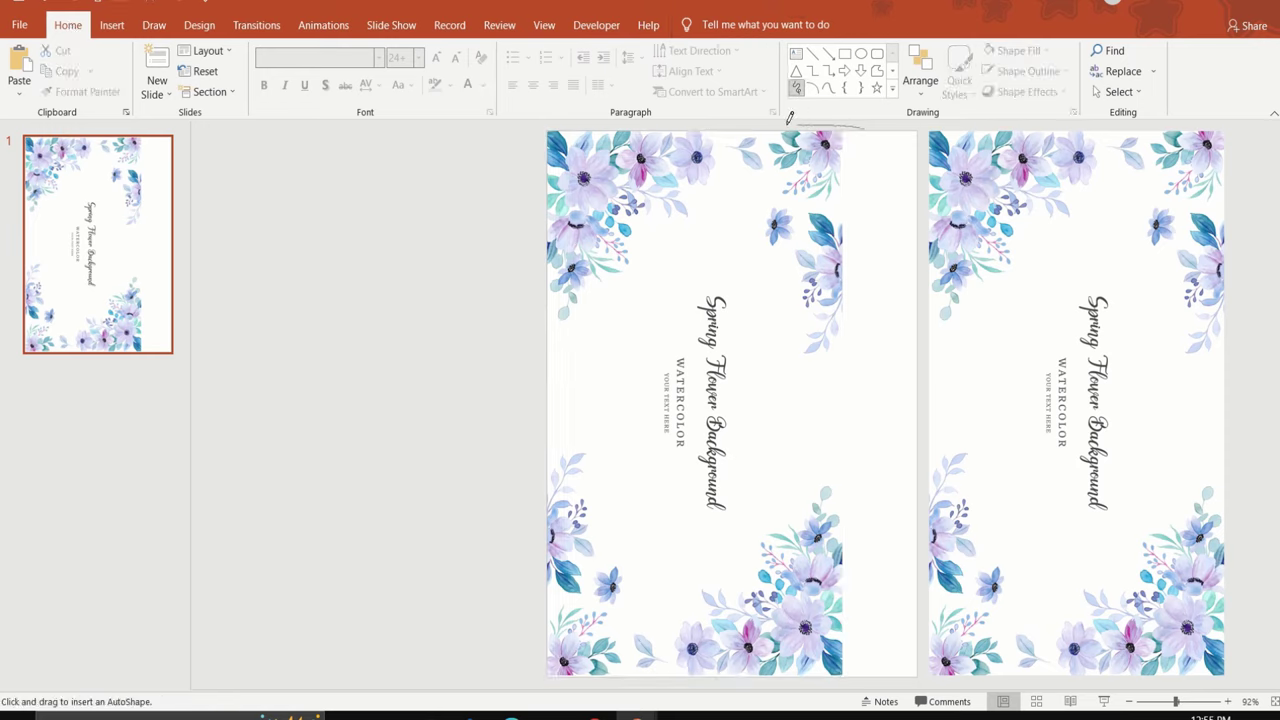
- Draw a wavy freehand shape over the left picture's right part, with no outline
mouse_move(764, 178)
mouse_down()
mouse_move(673, 645)
mouse_move(894, 180)
mouse_move(868, 124)
mouse_up()
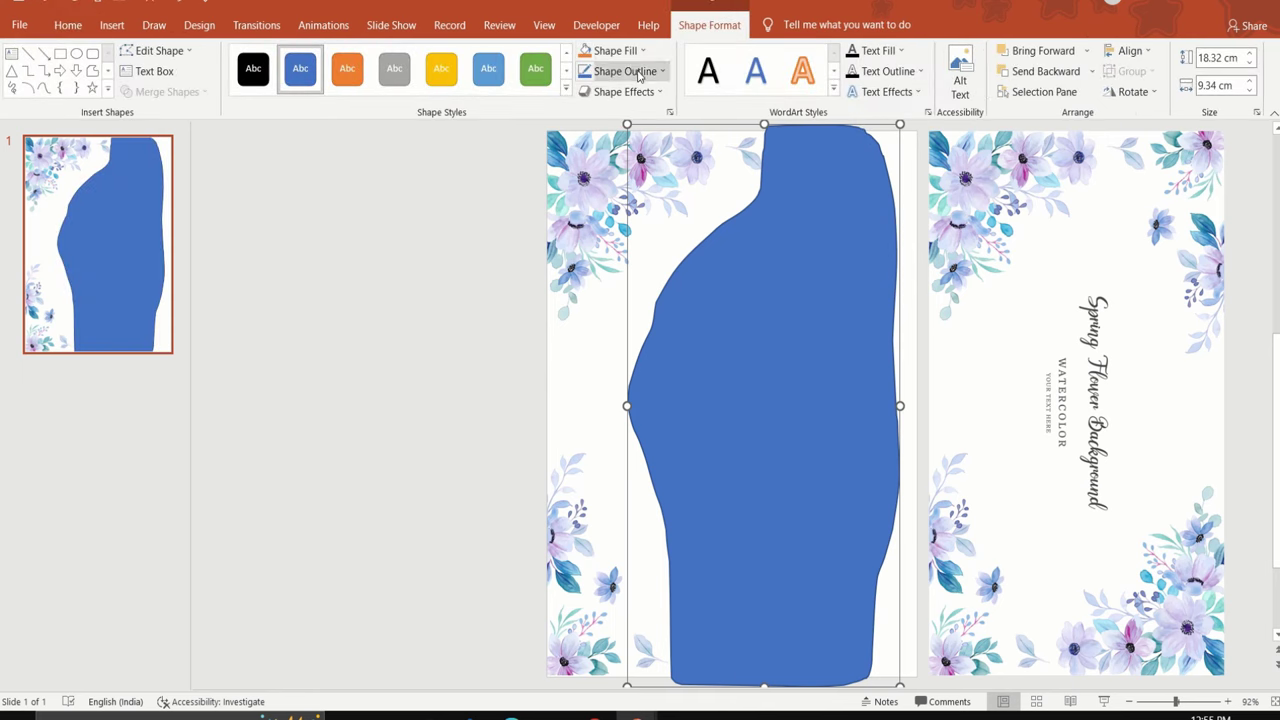
click(625, 71)
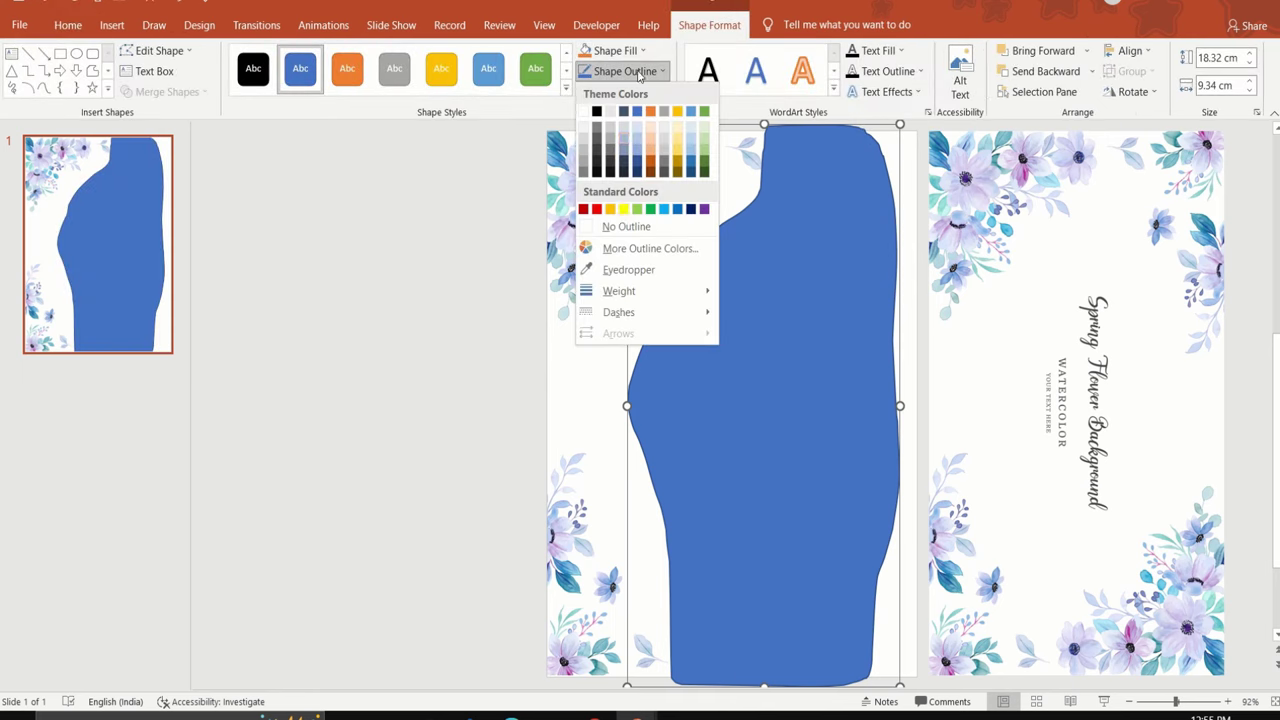
click(626, 227)
- Subtract the wavy shape from the left floral picture using Merge Shapes
click(855, 362)
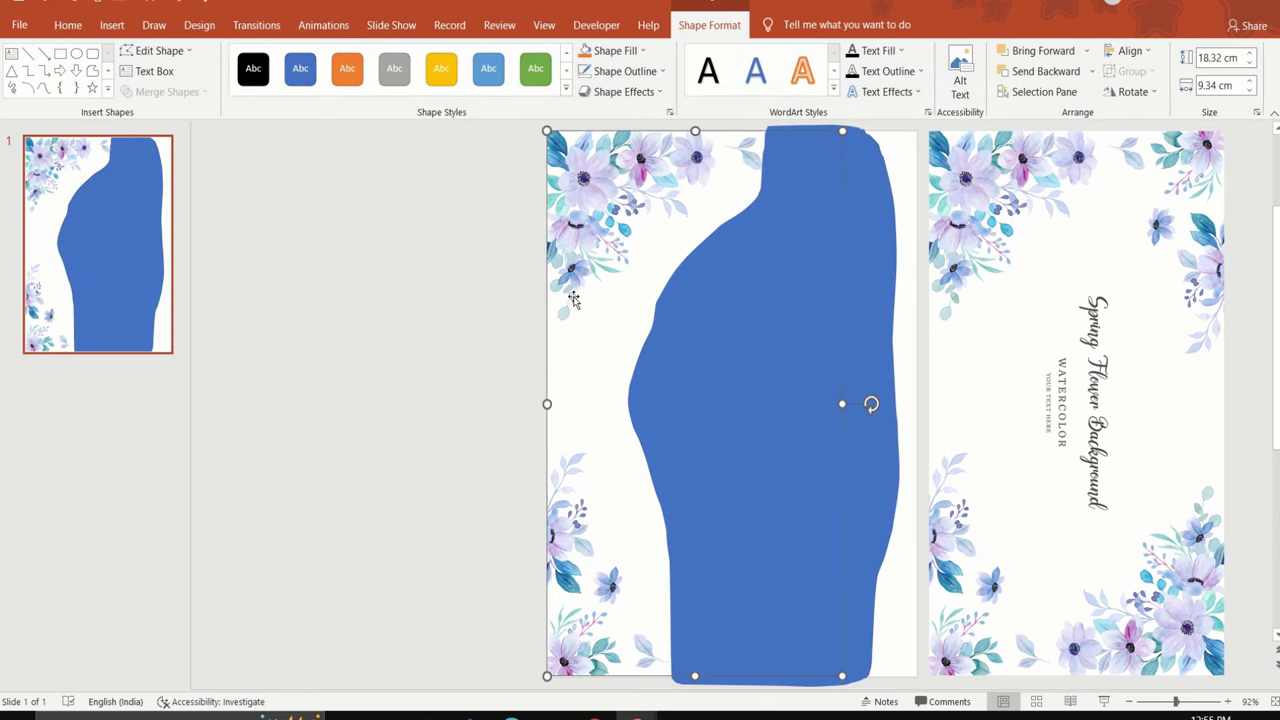
shift+click(855, 362)
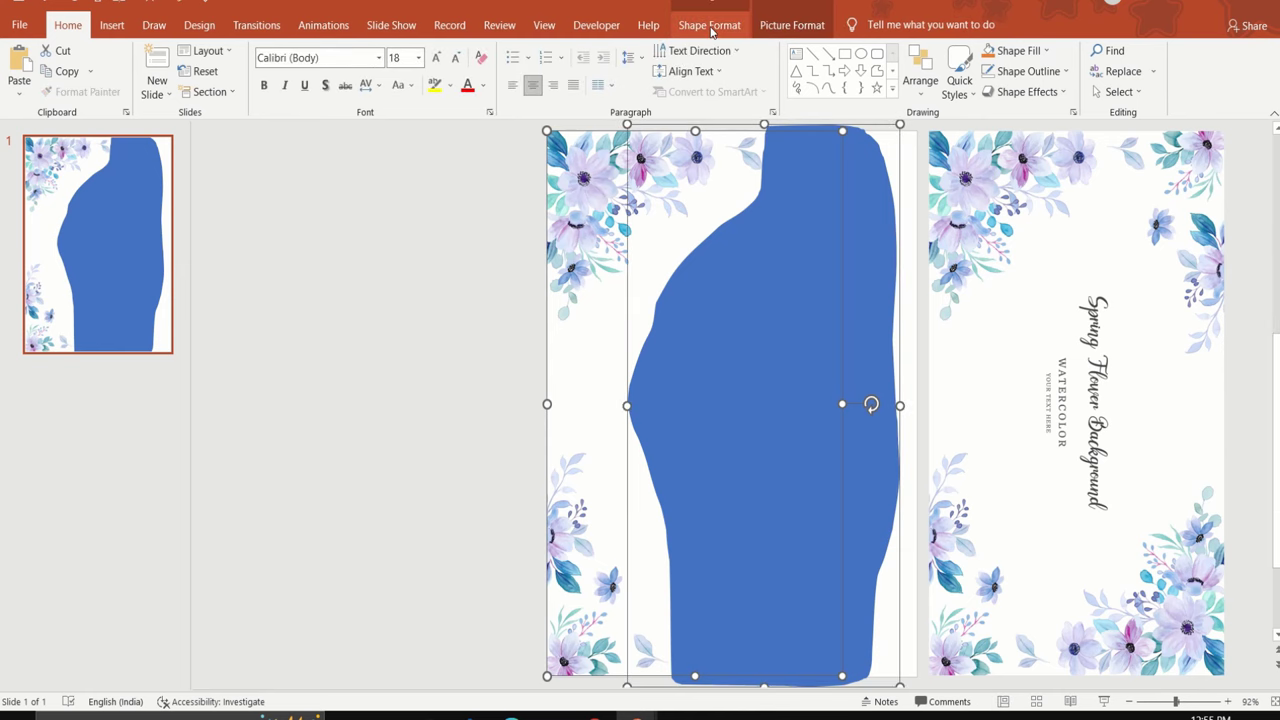
click(709, 25)
click(170, 91)
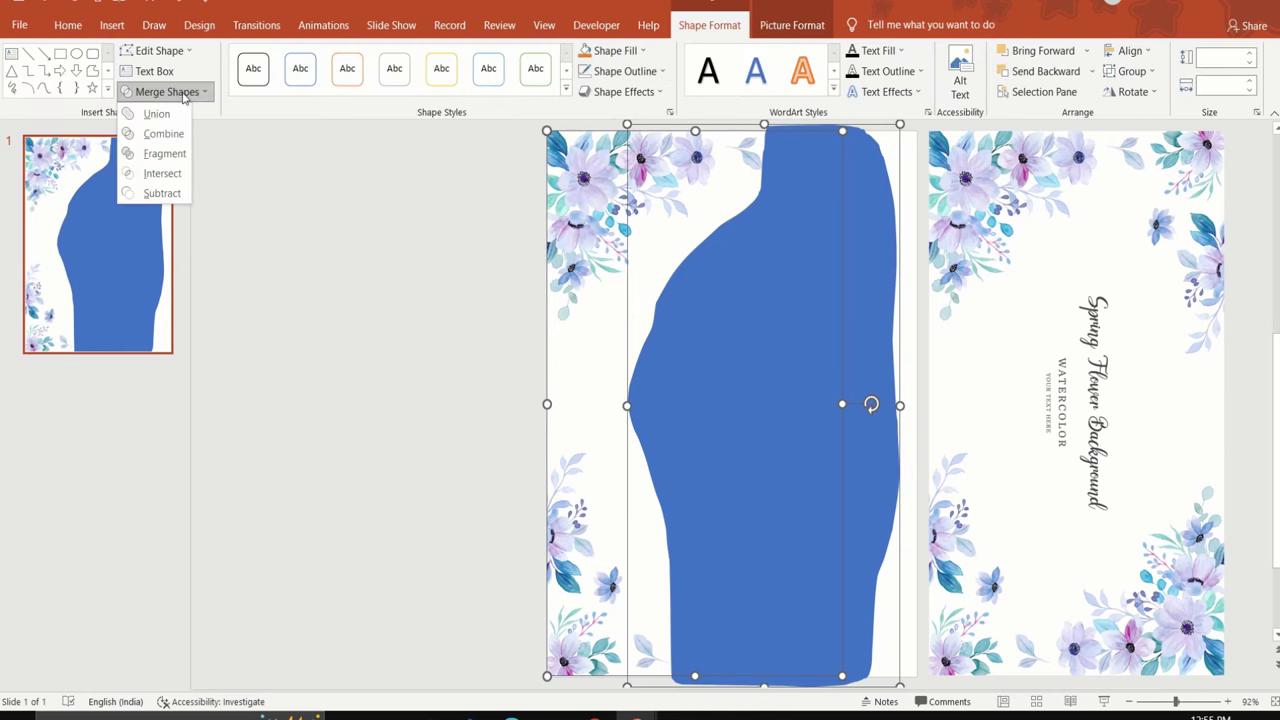
click(160, 193)
click(1105, 420)
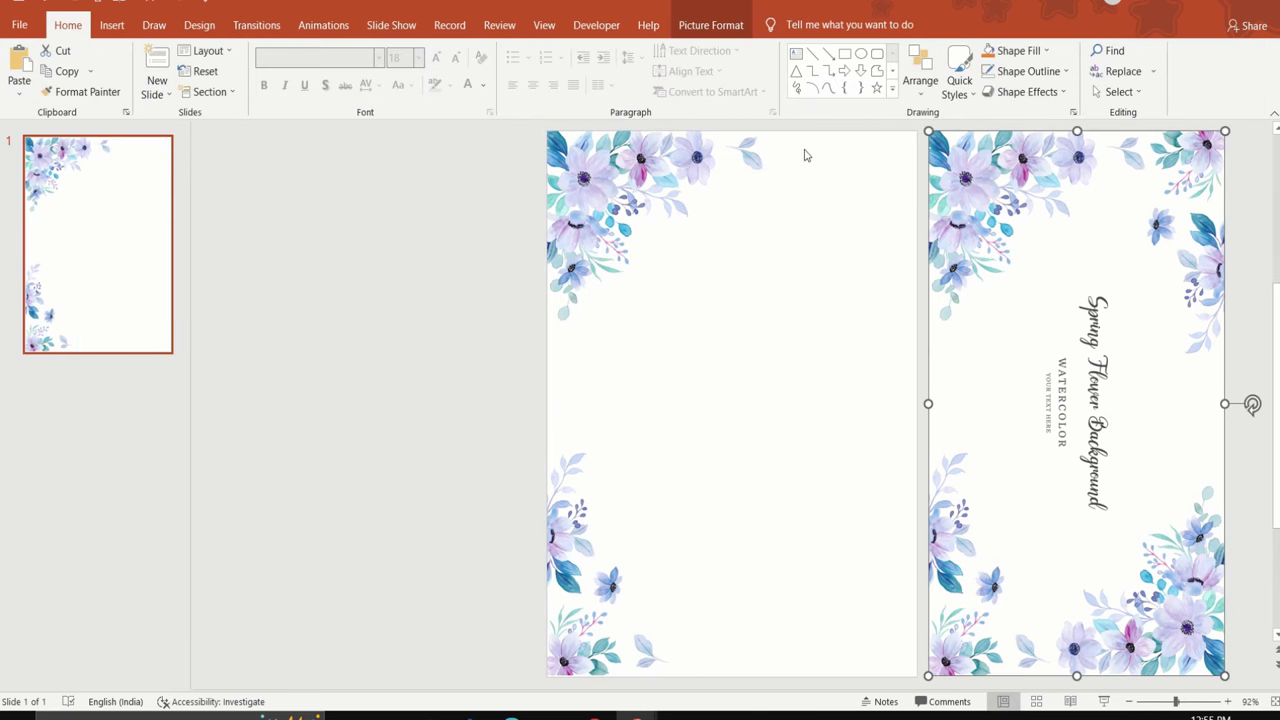
- Scribble a wavy shape over the copy's left part and subtract it, leaving a 6.01 × 17.74 cm strip
click(797, 87)
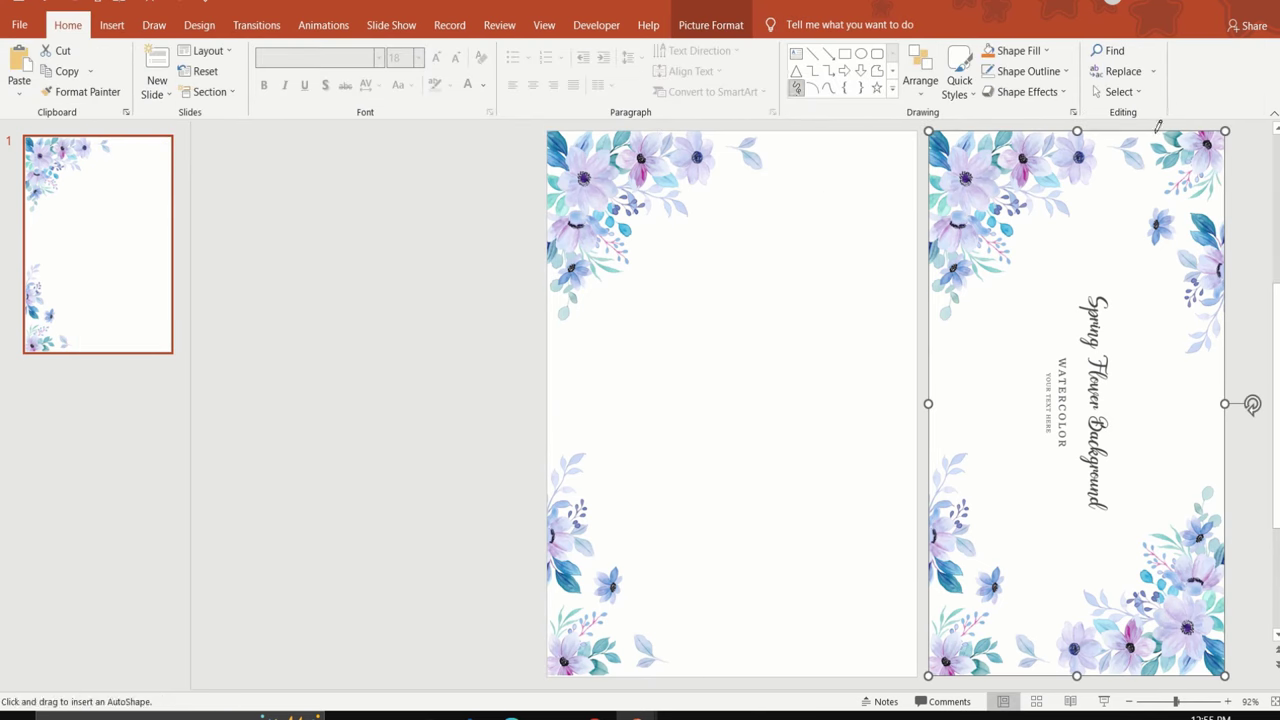
mouse_move(1150, 128)
mouse_down()
mouse_move(1086, 543)
mouse_move(1052, 650)
mouse_move(918, 134)
mouse_move(1150, 125)
mouse_up()
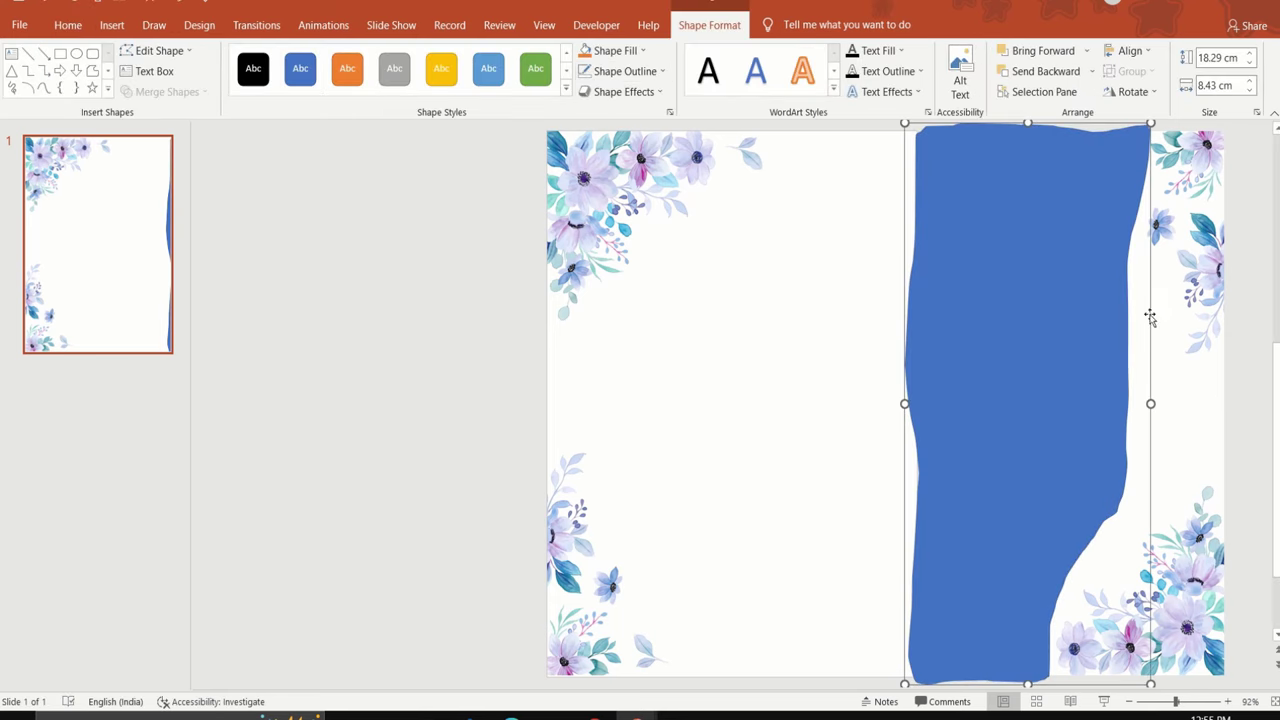
click(1180, 348)
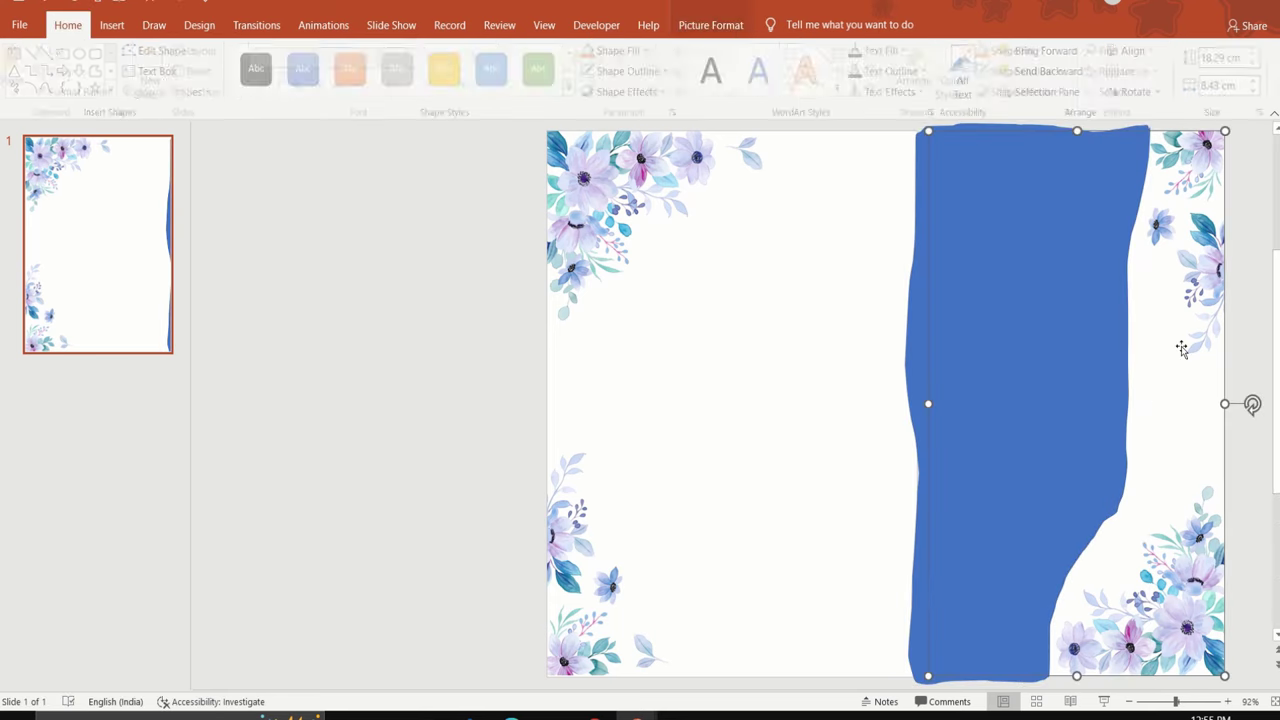
shift+click(918, 348)
click(713, 30)
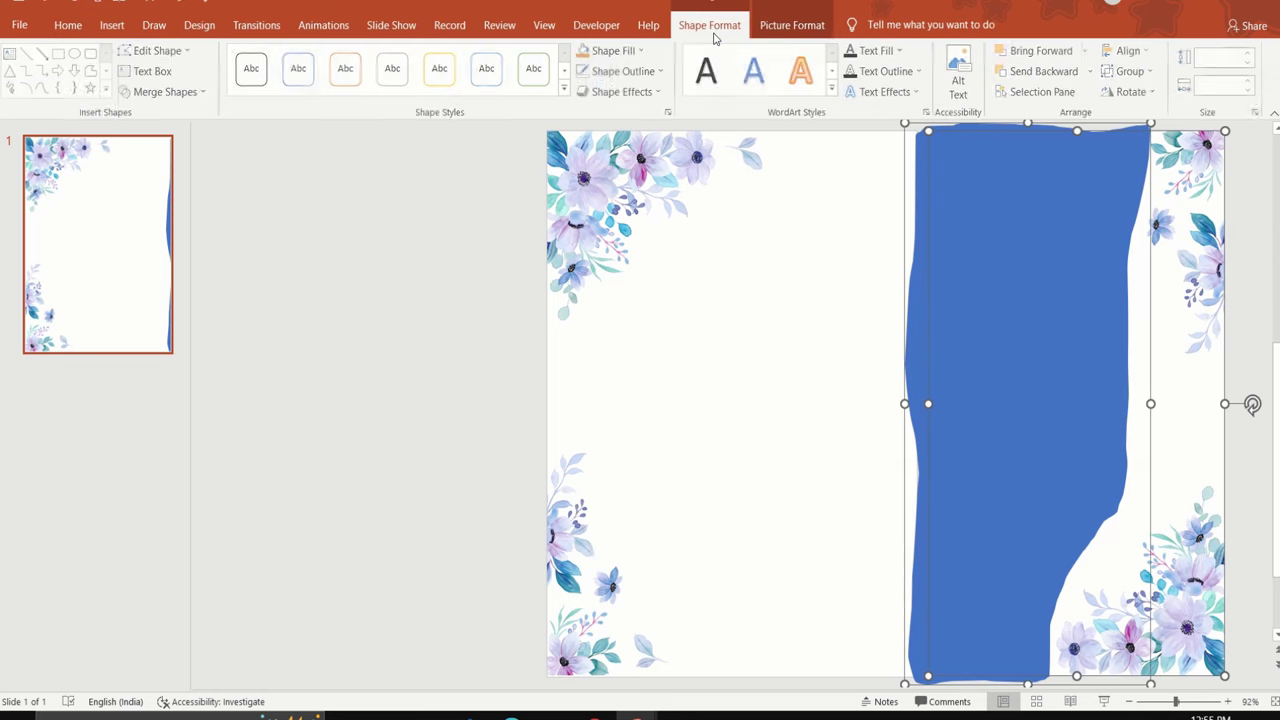
click(170, 91)
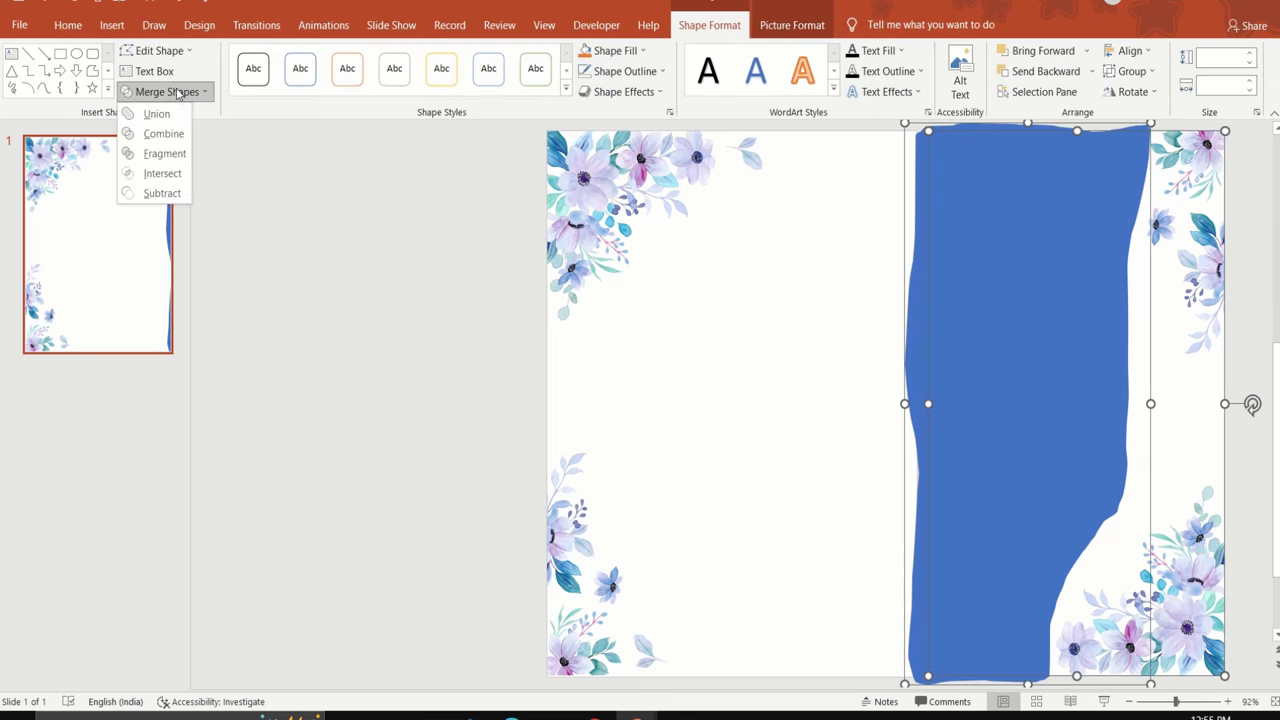
click(160, 193)
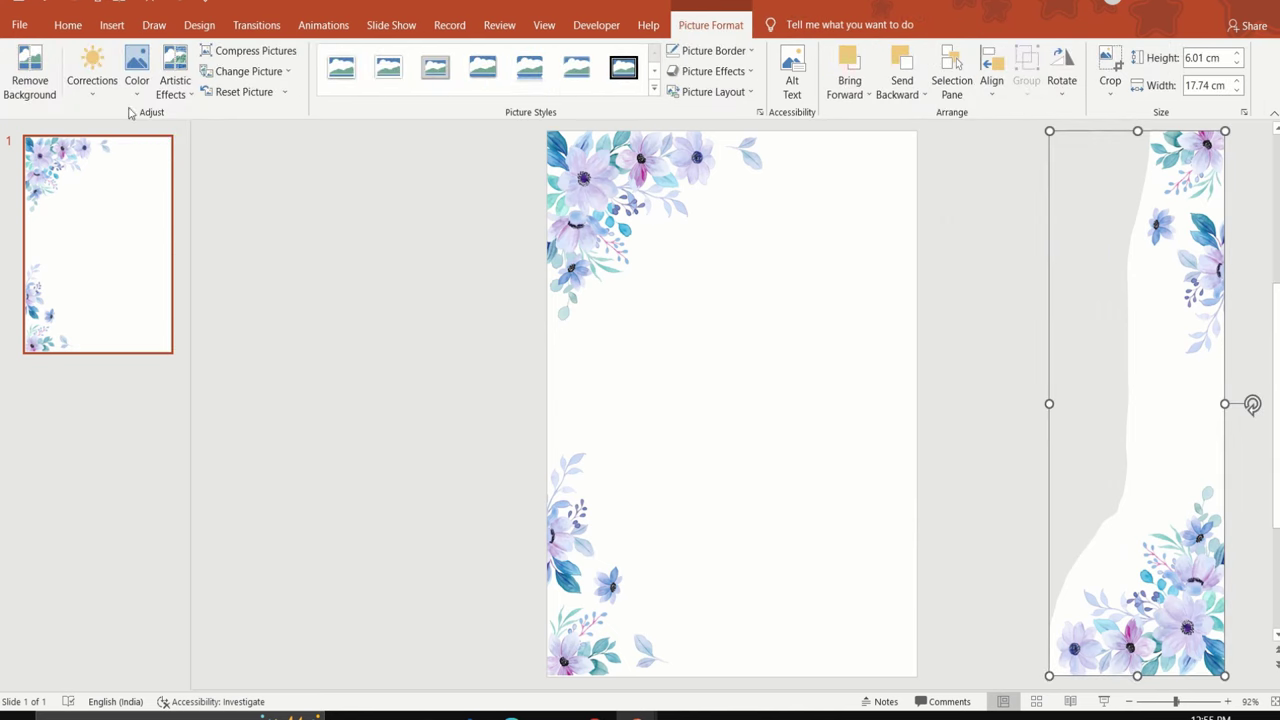
- Make the white background transparent on both the right and left floral pictures
click(137, 75)
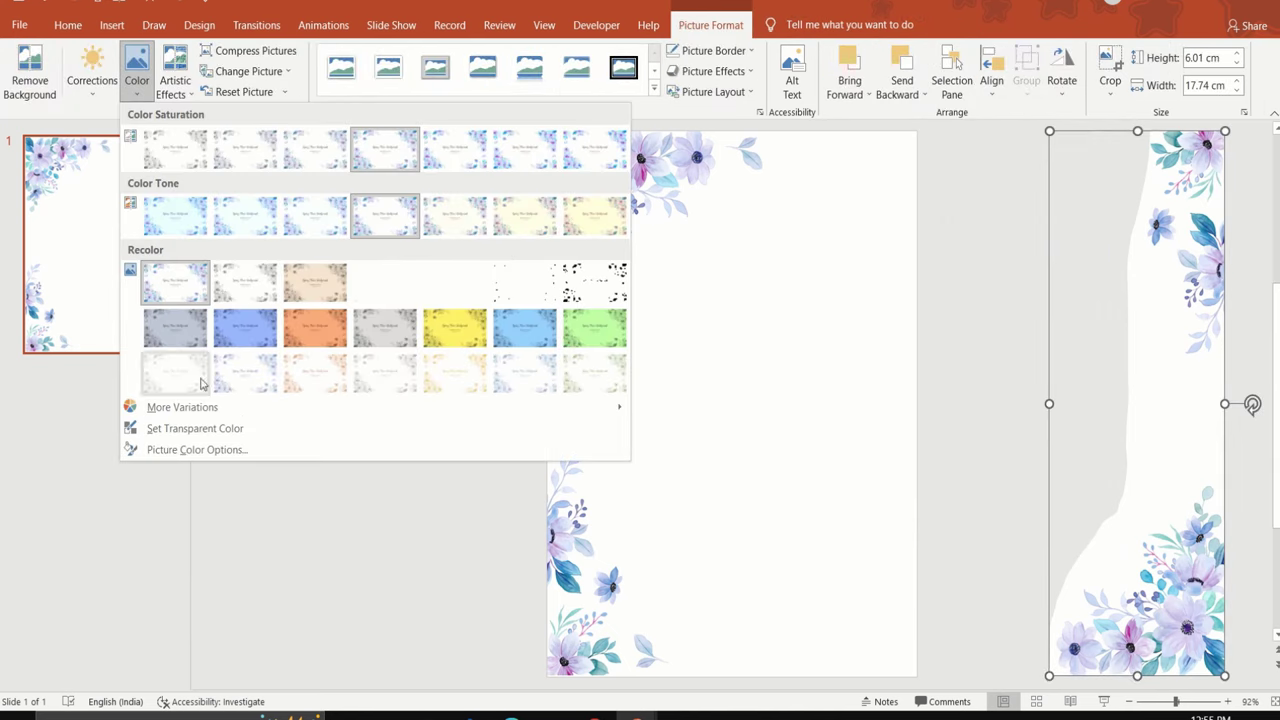
click(234, 429)
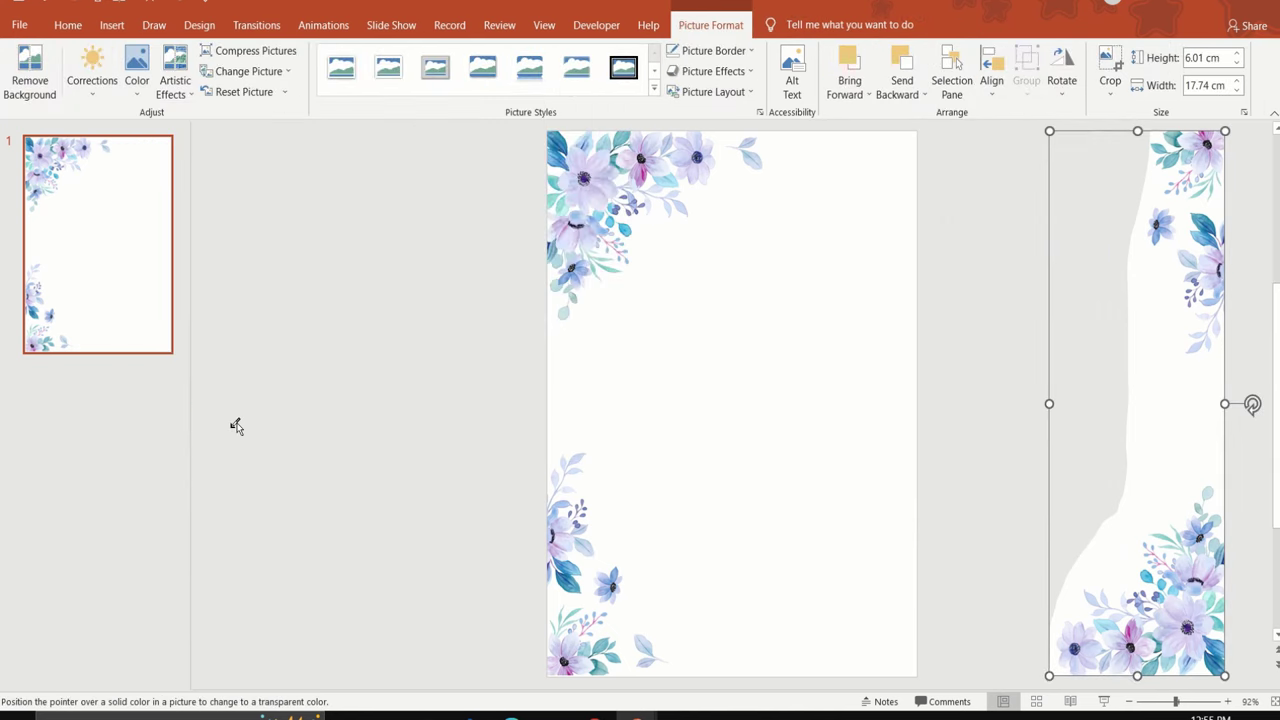
click(1175, 367)
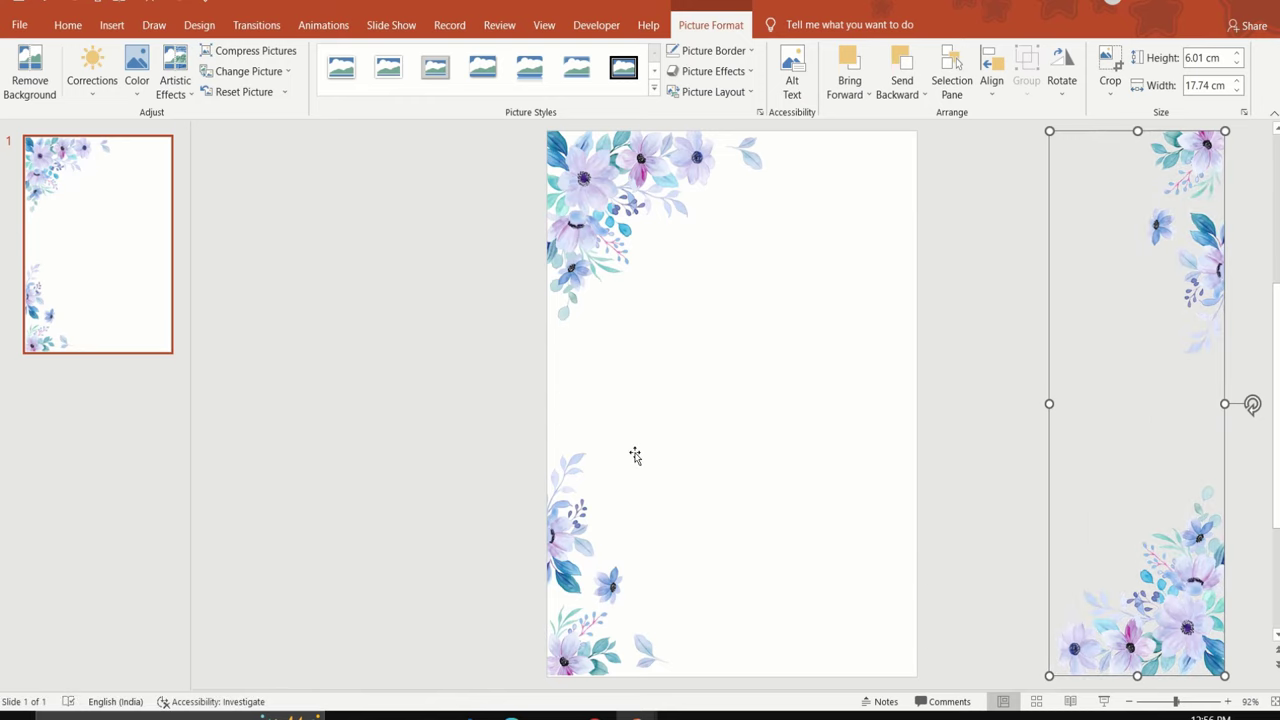
drag(571, 523, 394, 512)
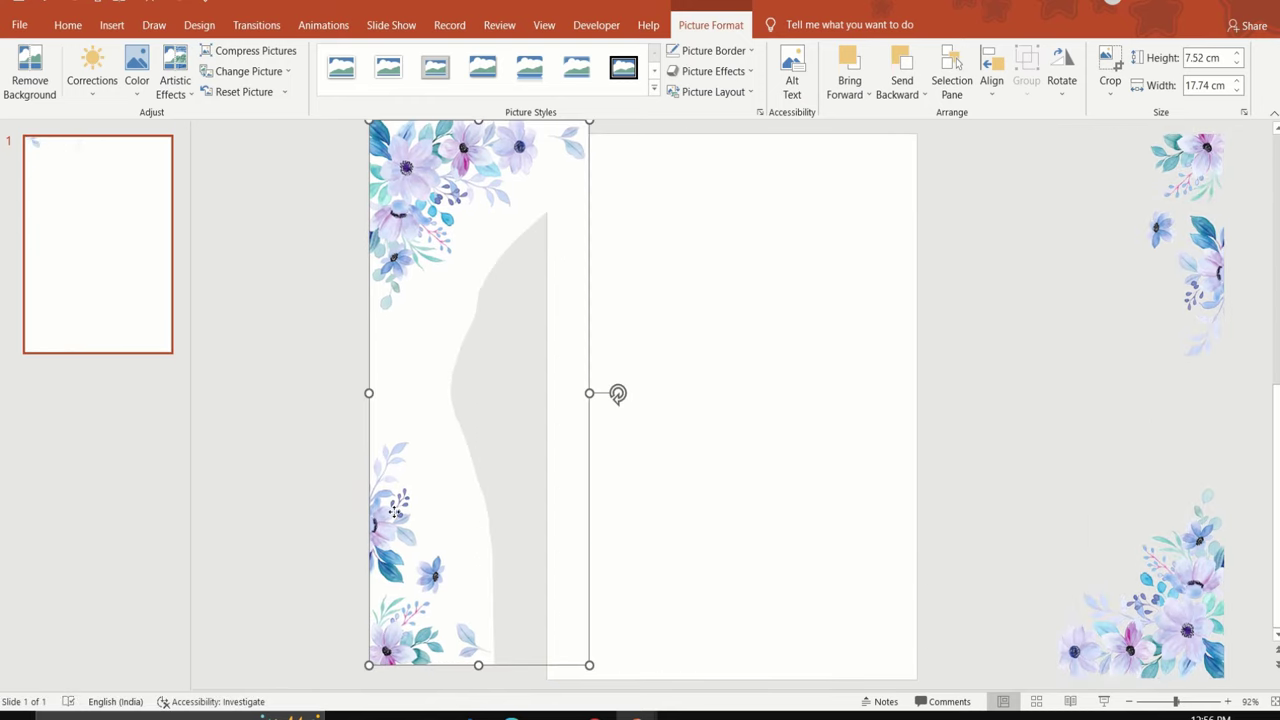
click(137, 82)
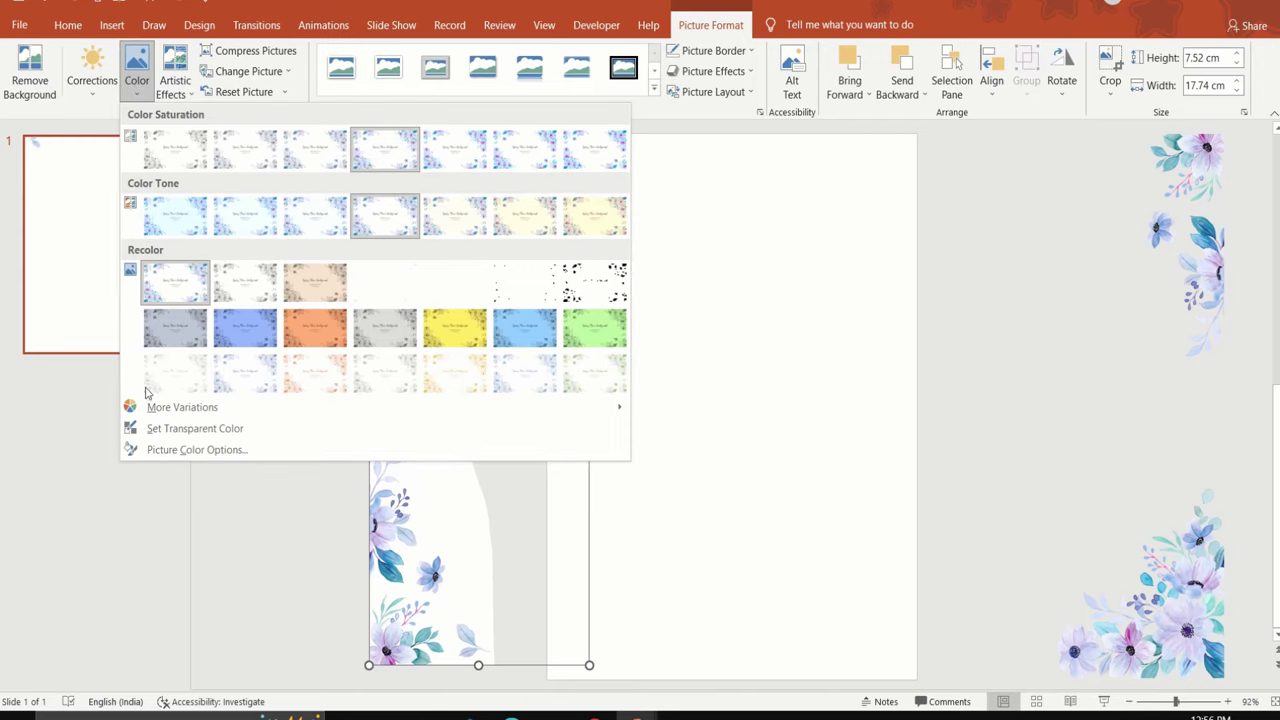
click(167, 430)
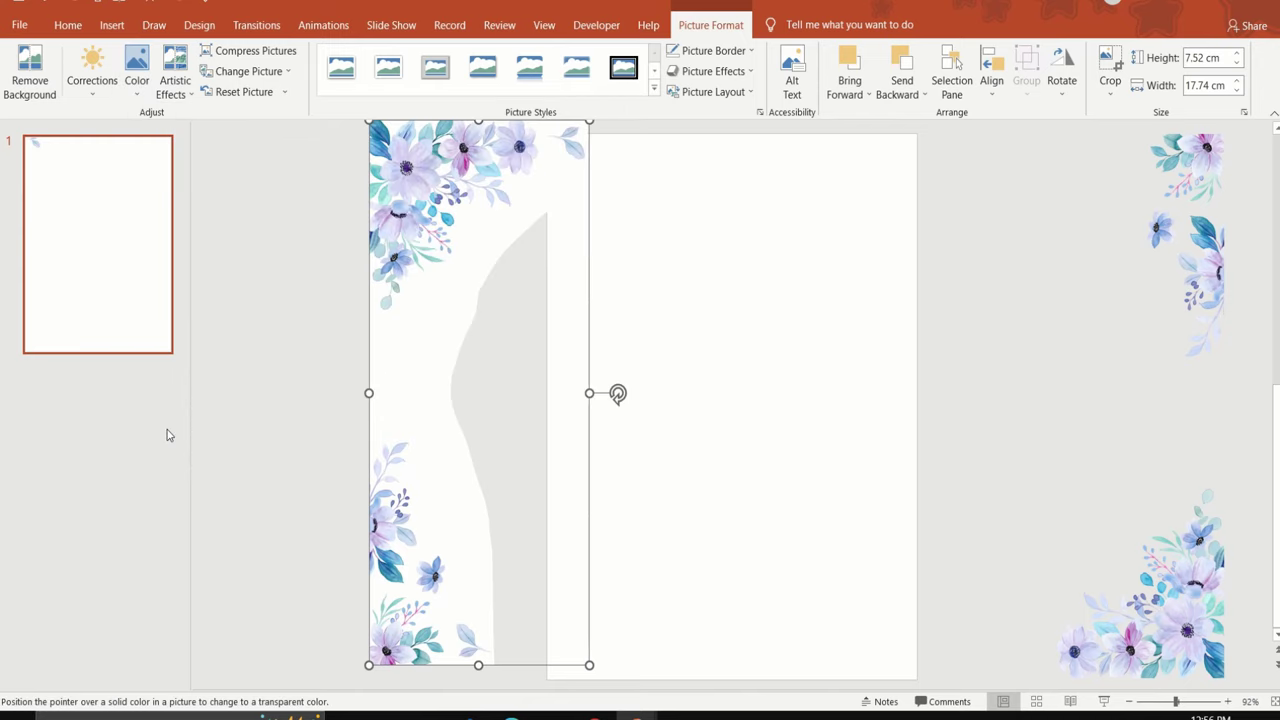
click(418, 334)
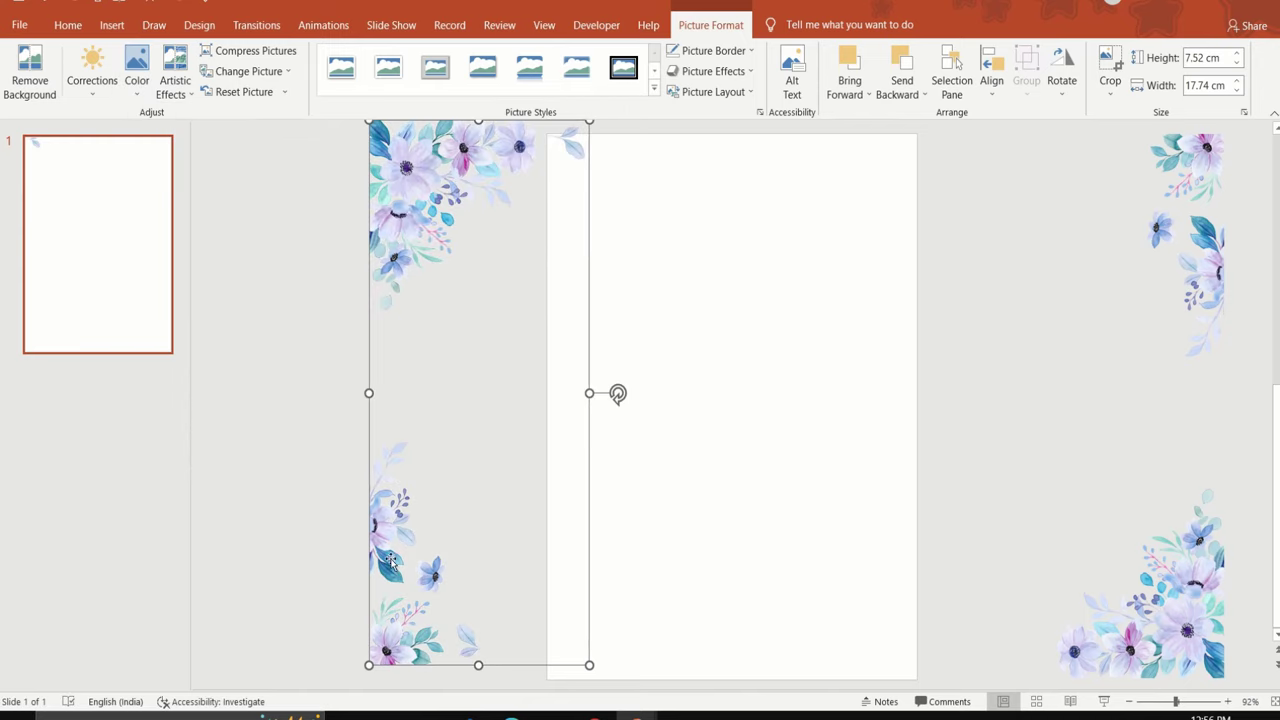
- Position the floral strips along the slide's left and right edges to frame the corners
drag(419, 554, 597, 565)
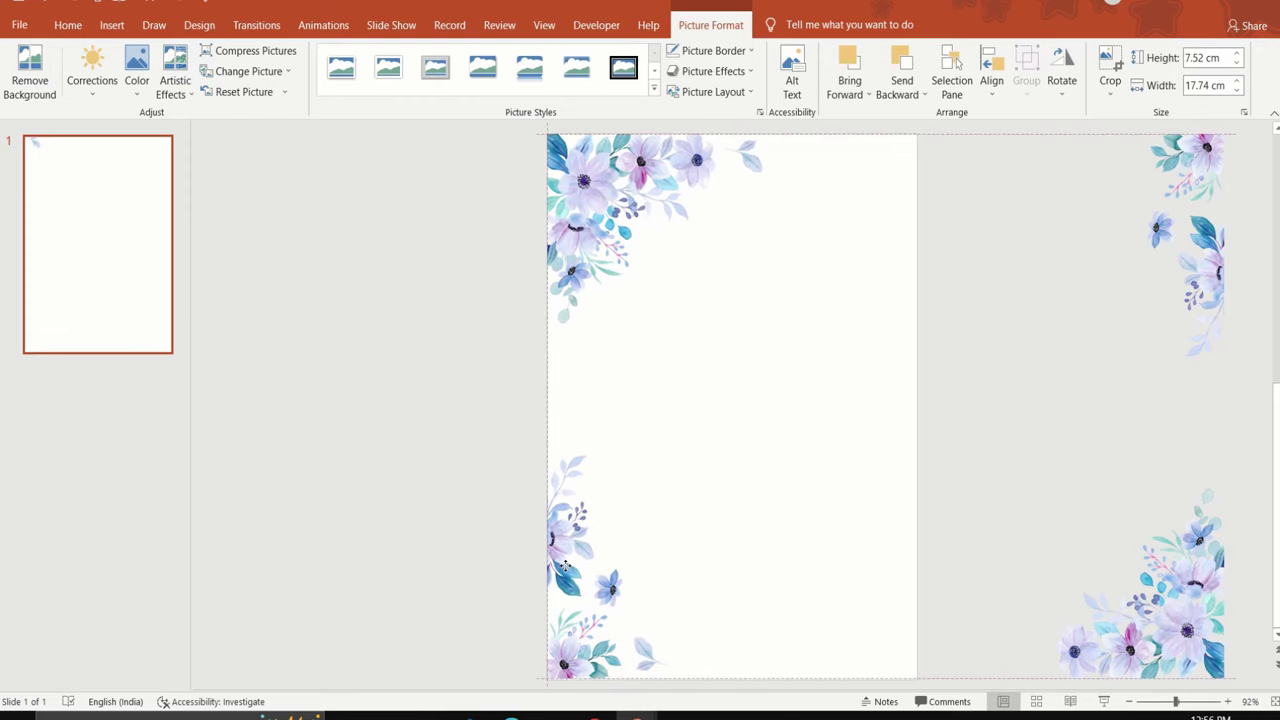
drag(1157, 637, 847, 636)
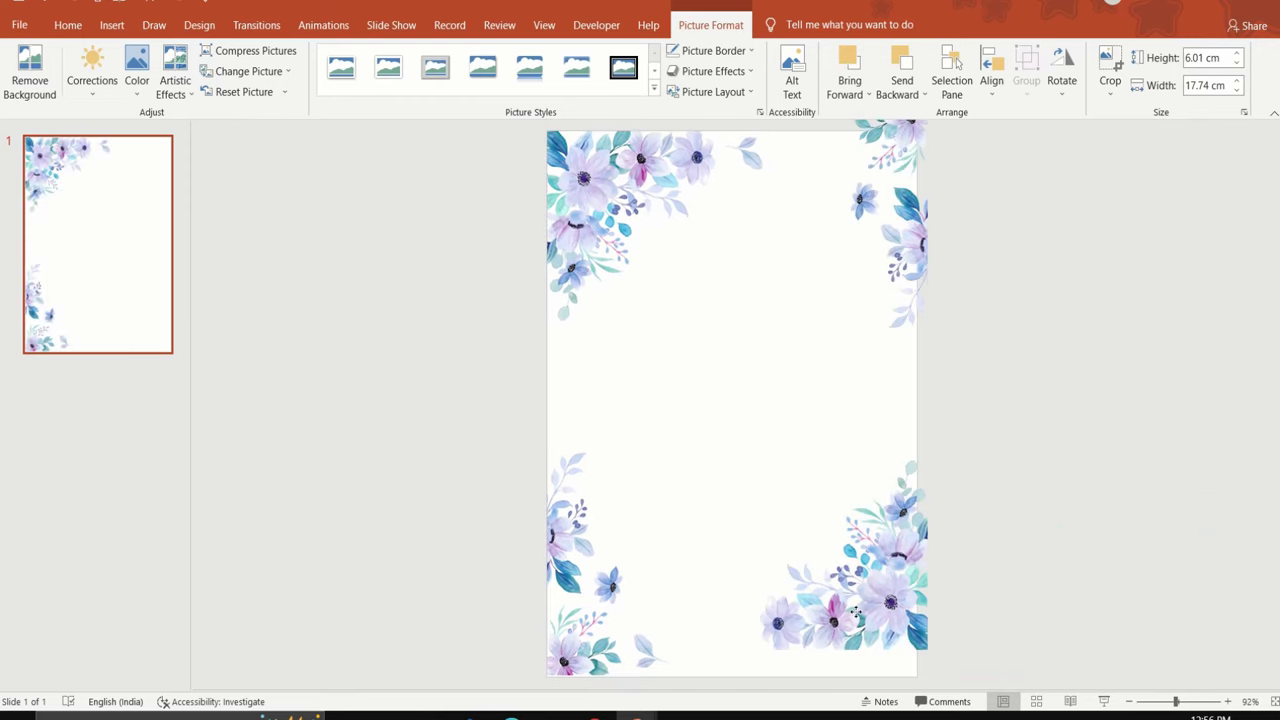
click(1090, 630)
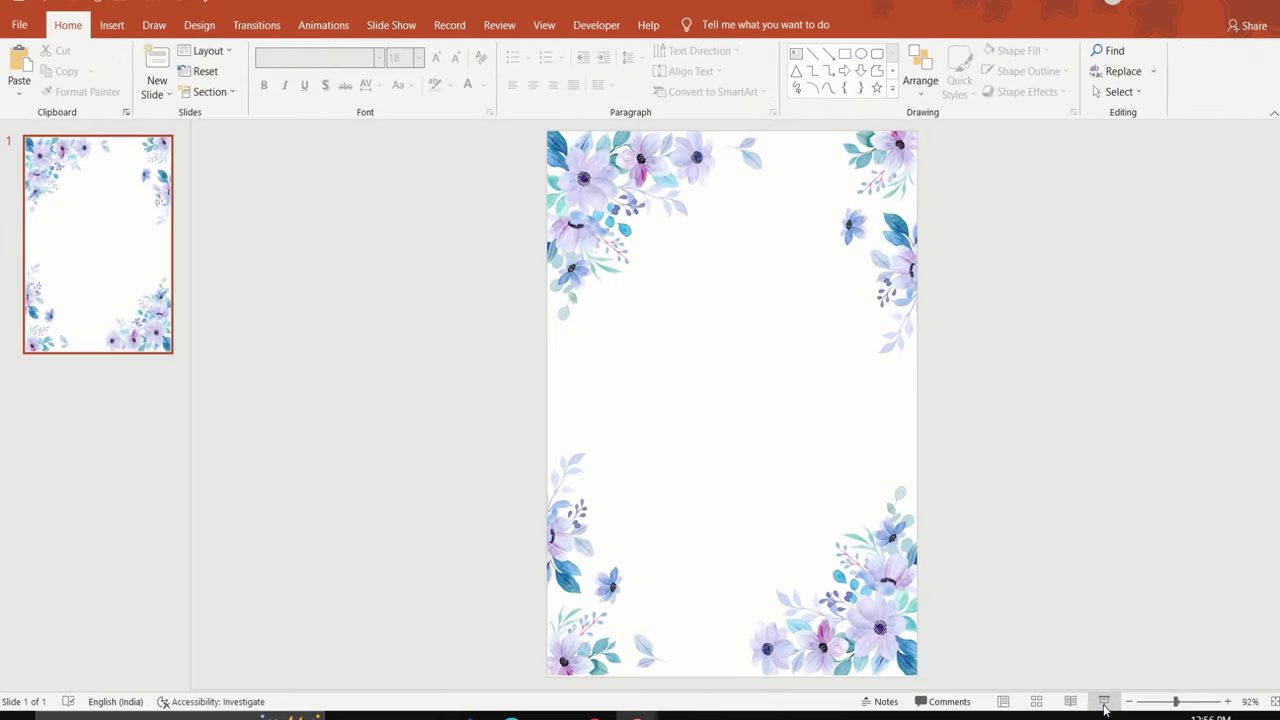
- Preview the slide full-screen, then group both floral pictures into one frame object
click(1104, 703)
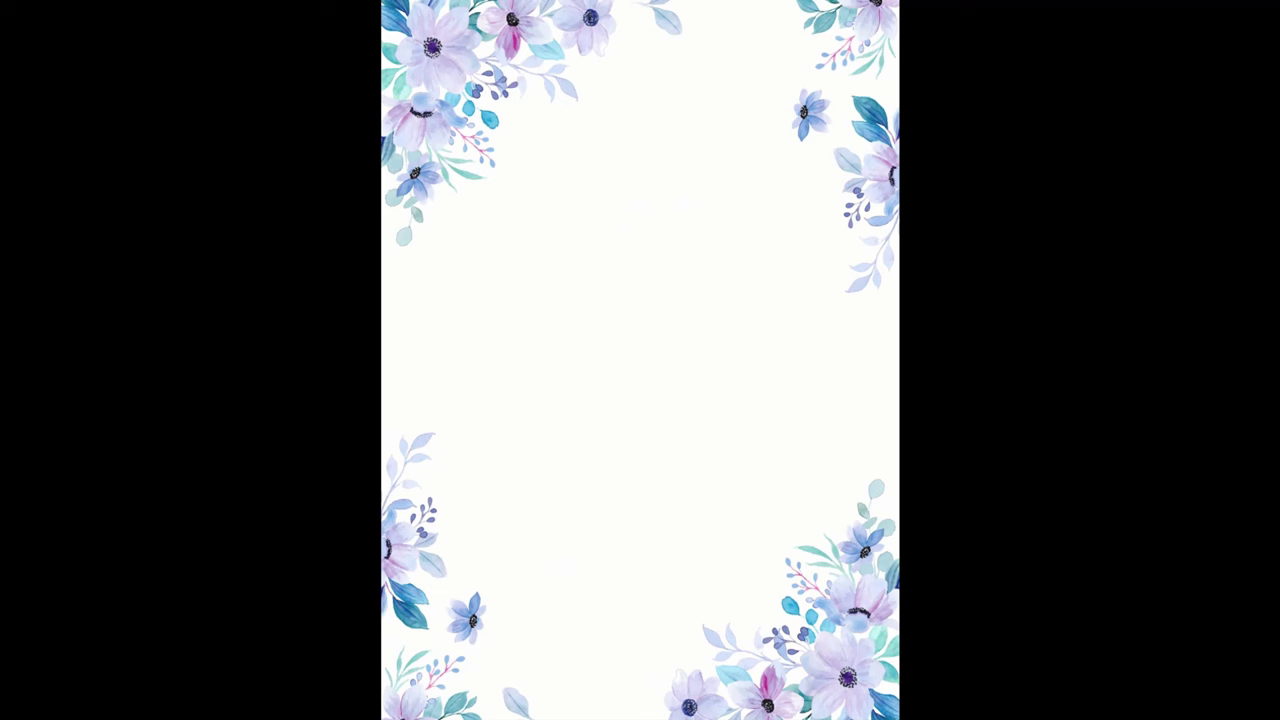
key(Escape)
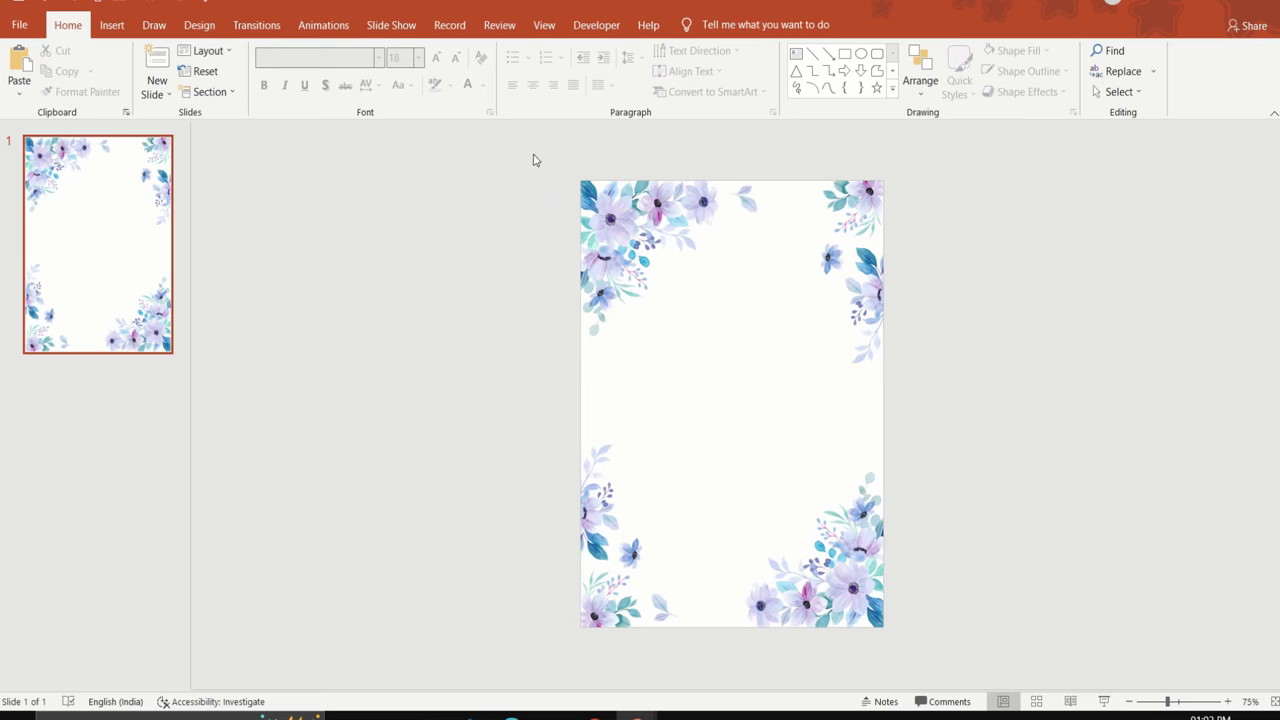
drag(517, 132, 1066, 650)
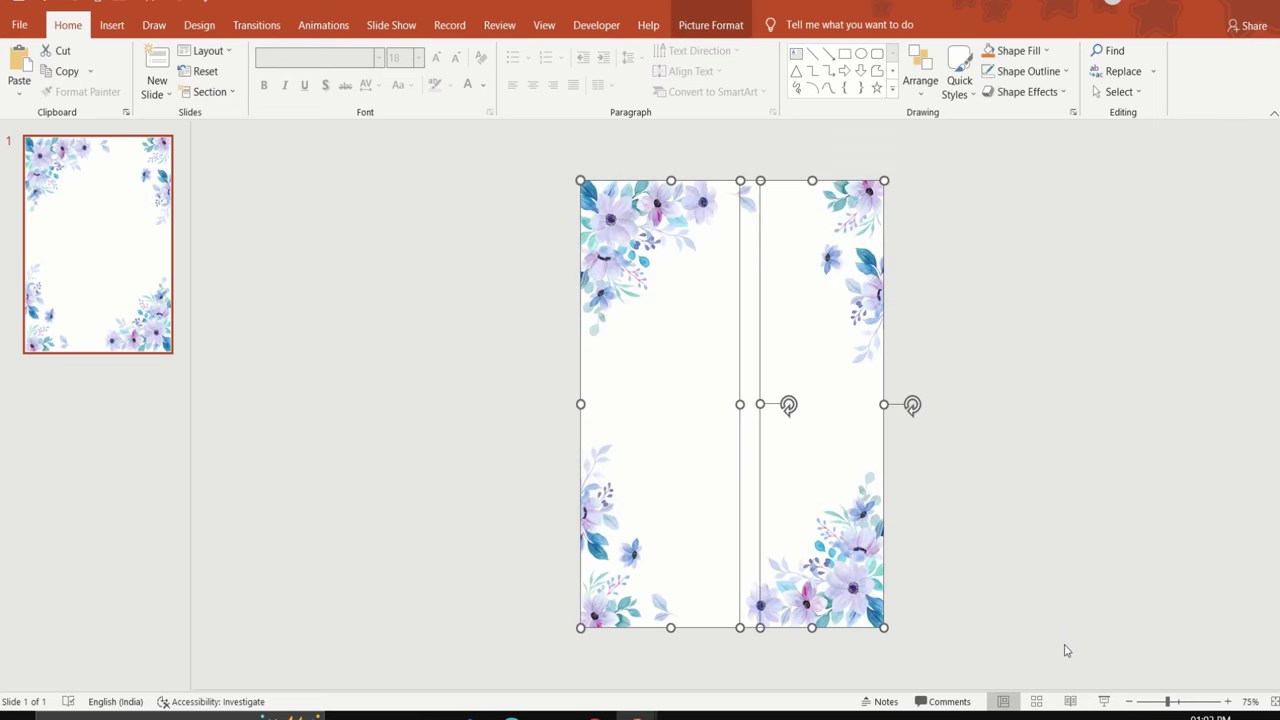
right_click(815, 500)
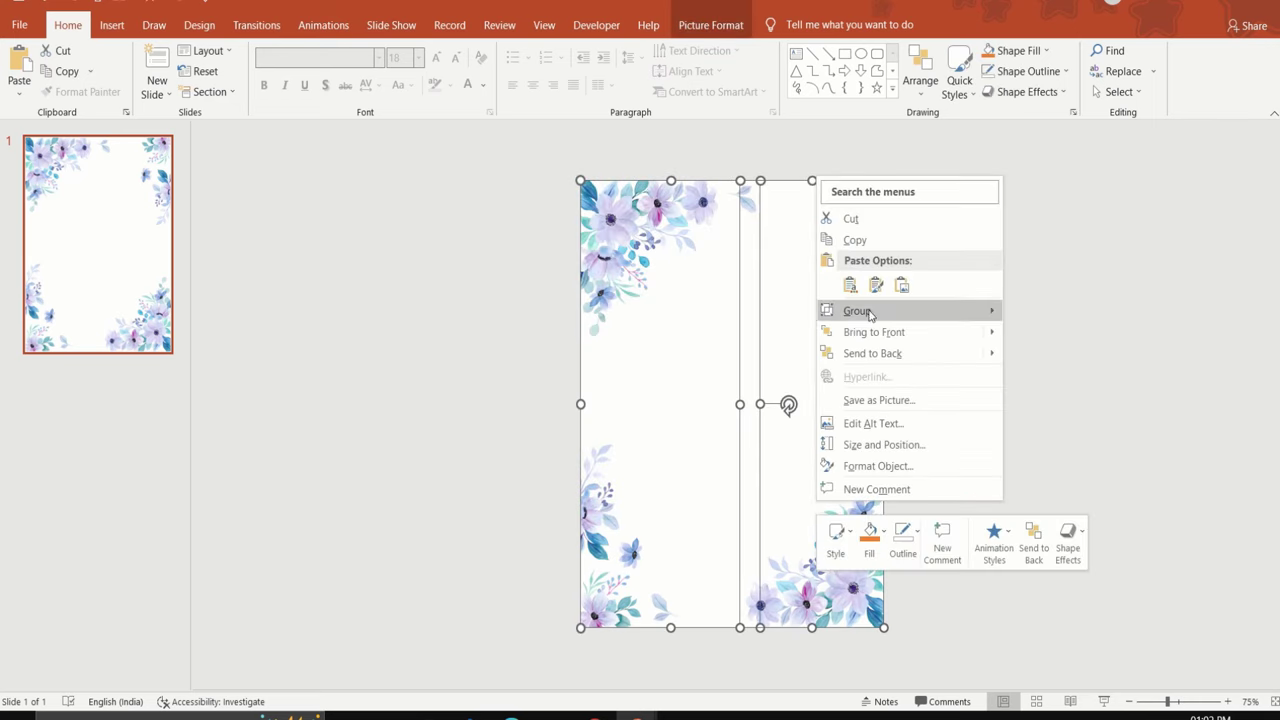
mouse_move(872, 314)
click(1040, 313)
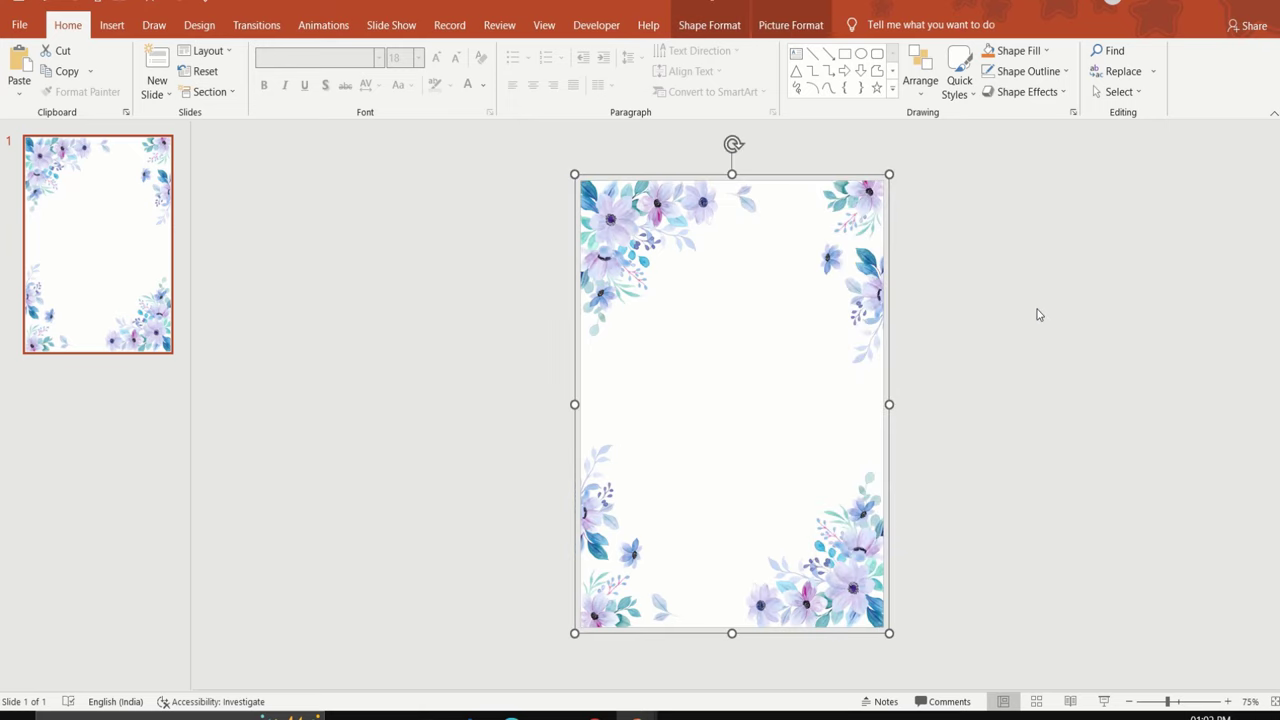
click(1040, 315)
- Add a text box with the name in the slide's upper middle
click(796, 53)
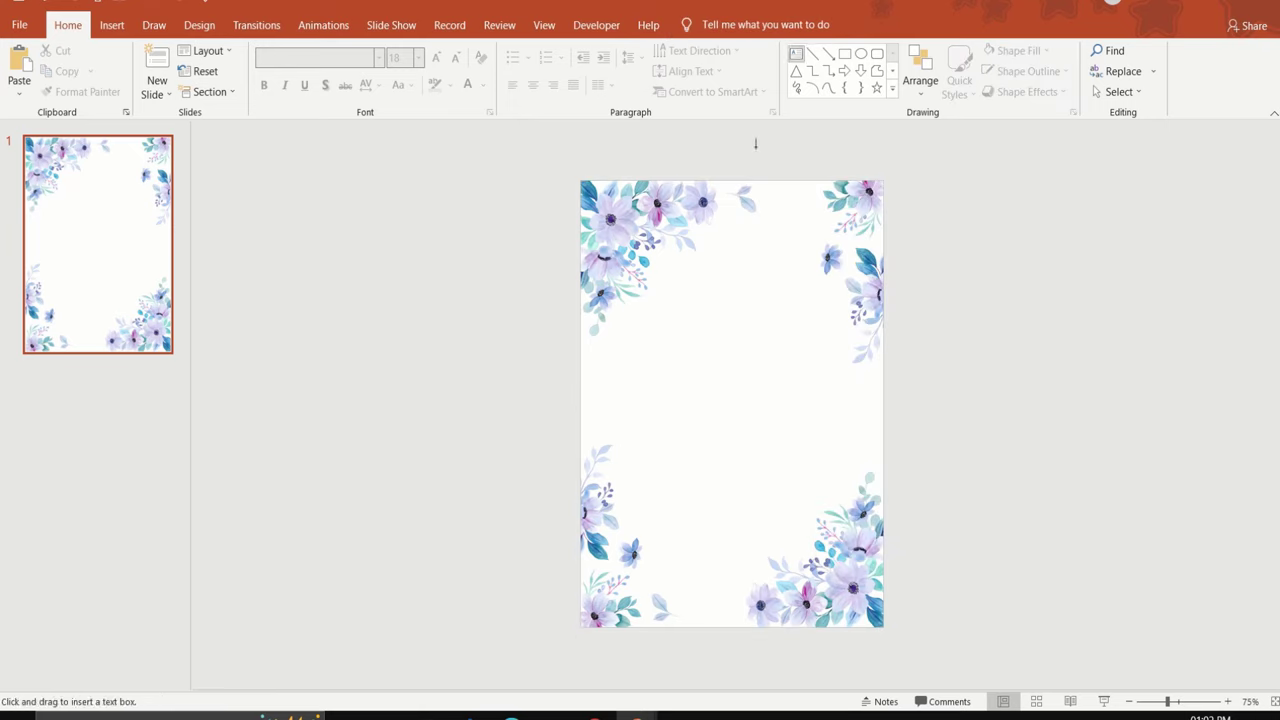
drag(679, 294, 794, 395)
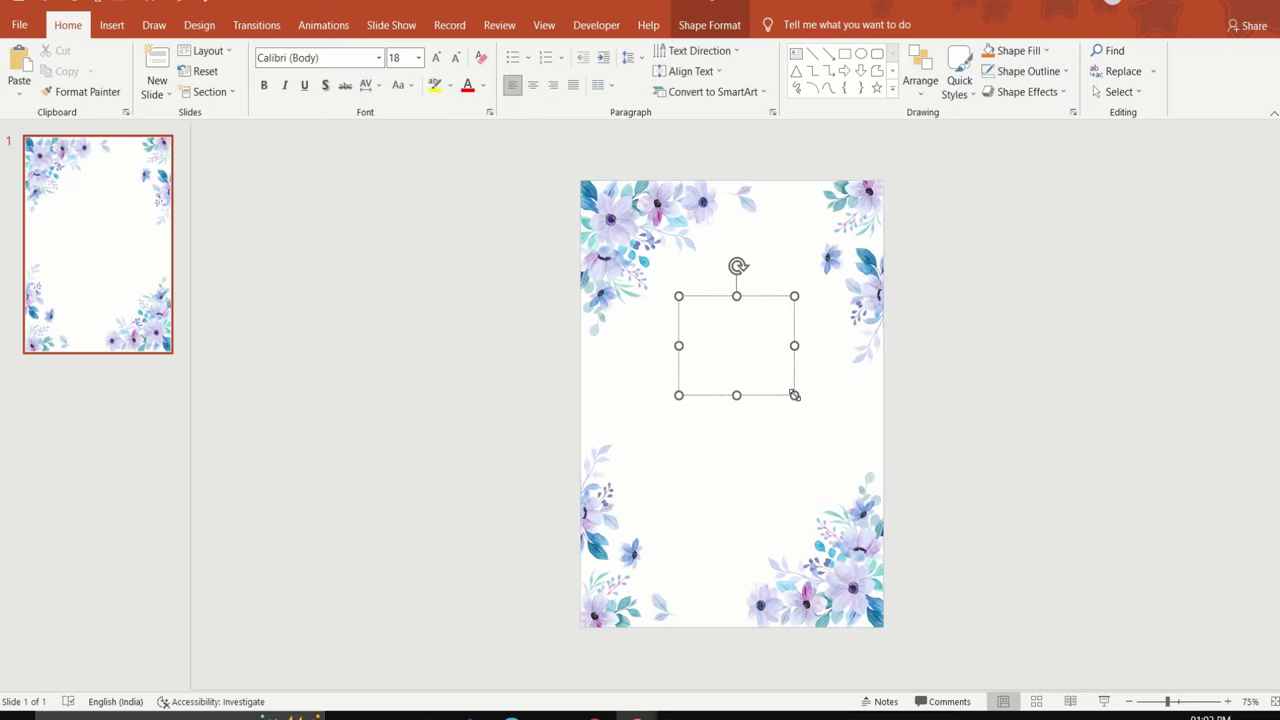
text(Anne)
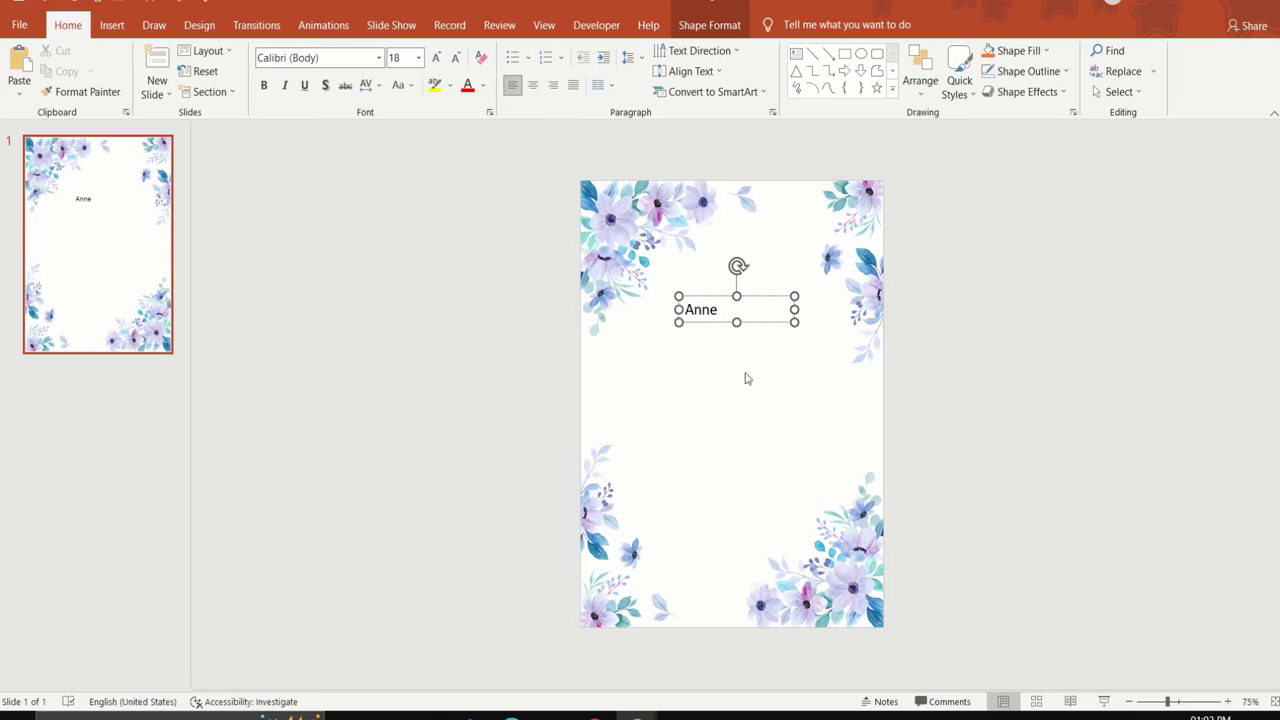
double_click(693, 311)
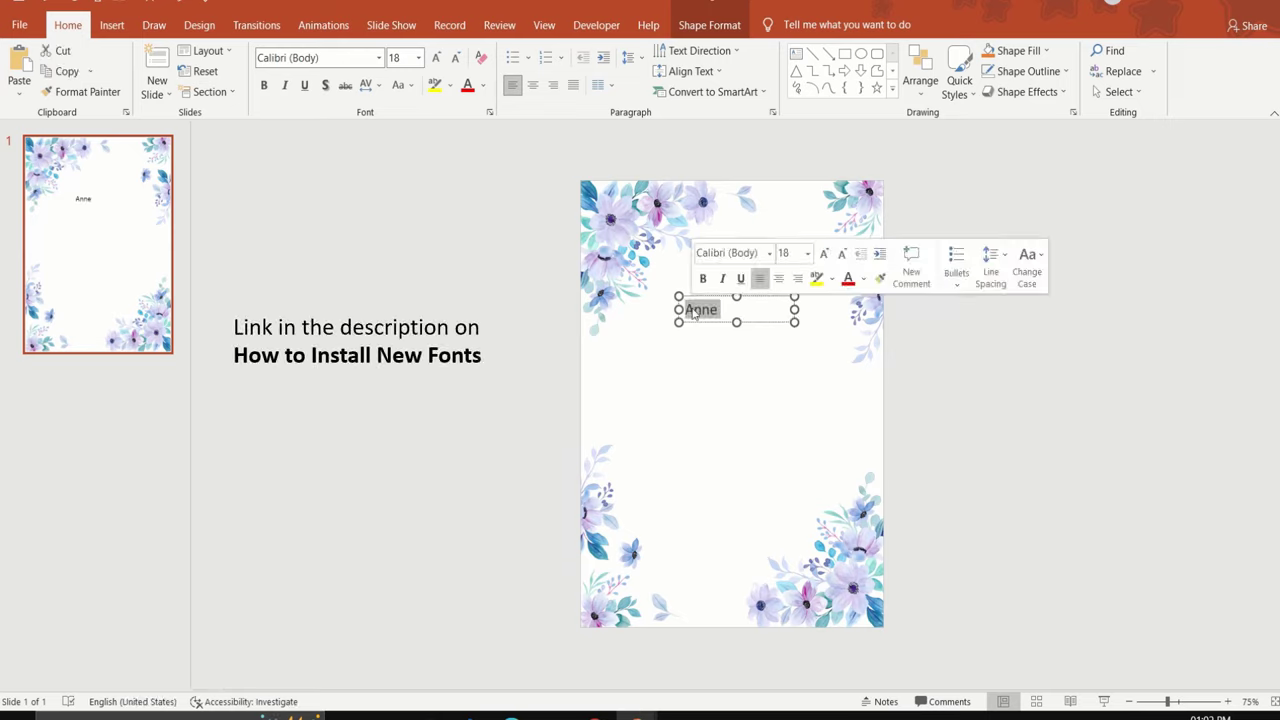
- Format the name in Airthan-Age font, size 72, dark blue
click(362, 58)
text(Airthan-Age)
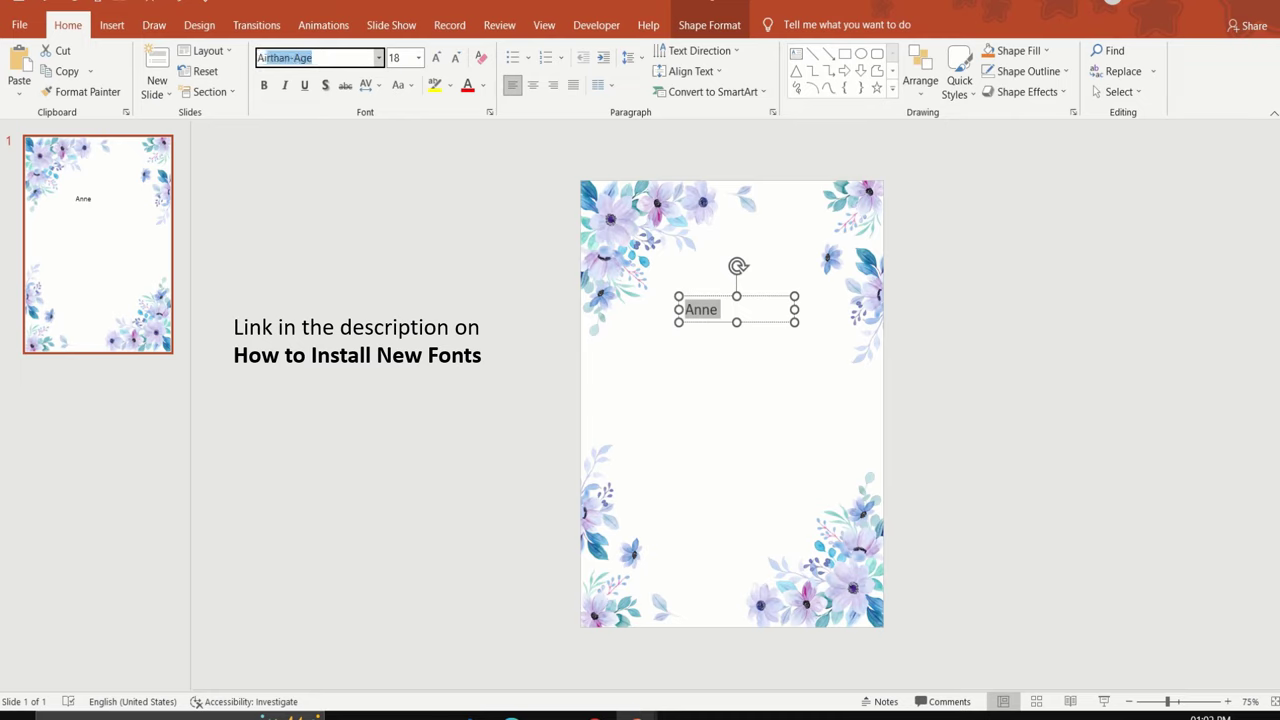
key(Return)
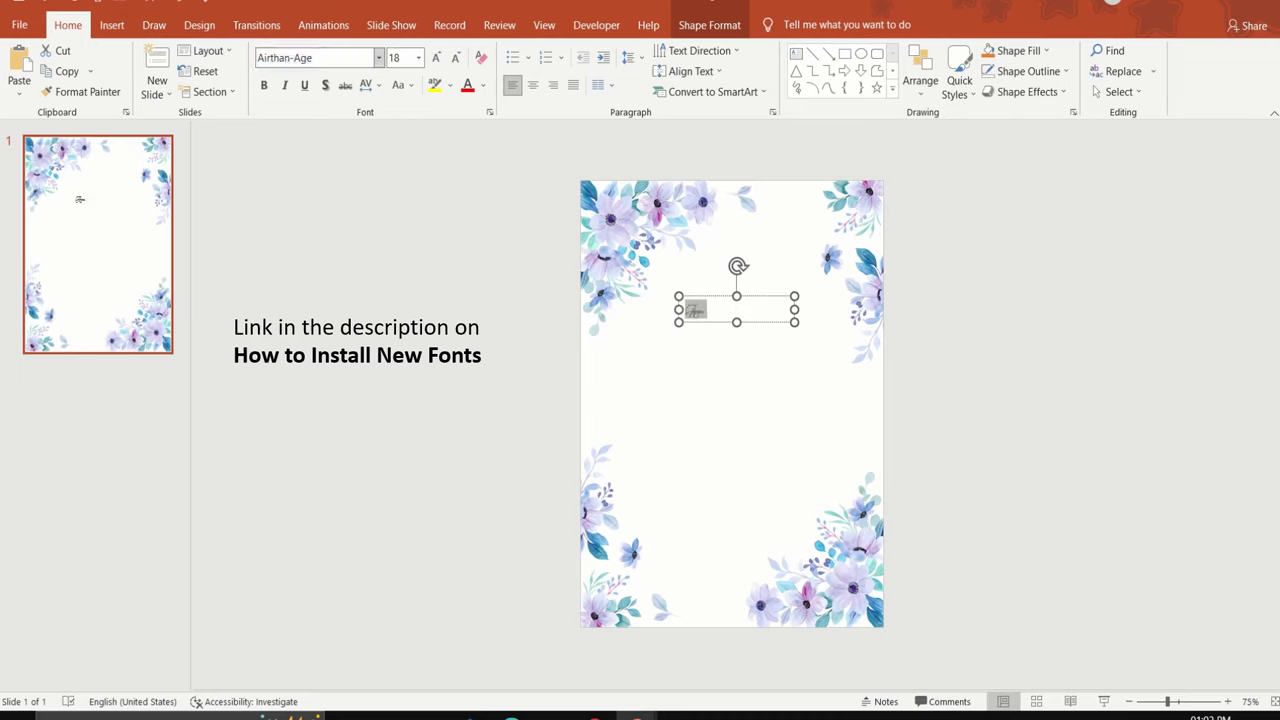
click(407, 58)
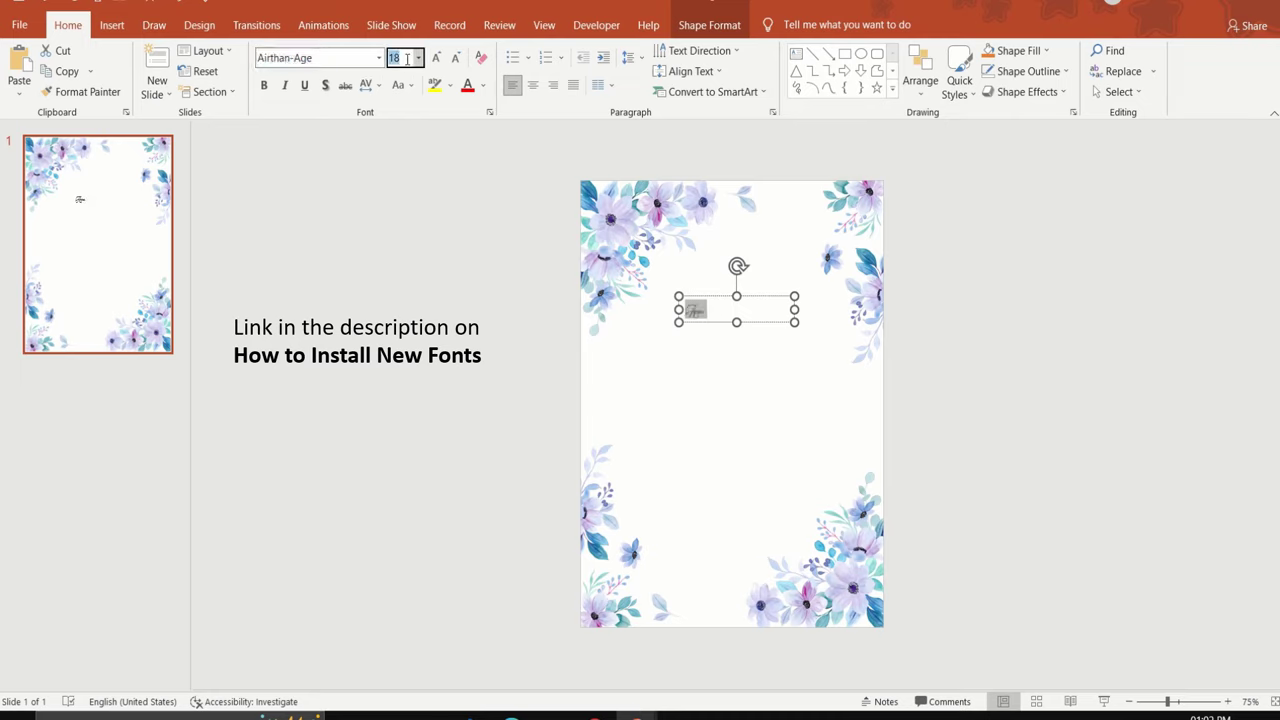
text(72)
key(Return)
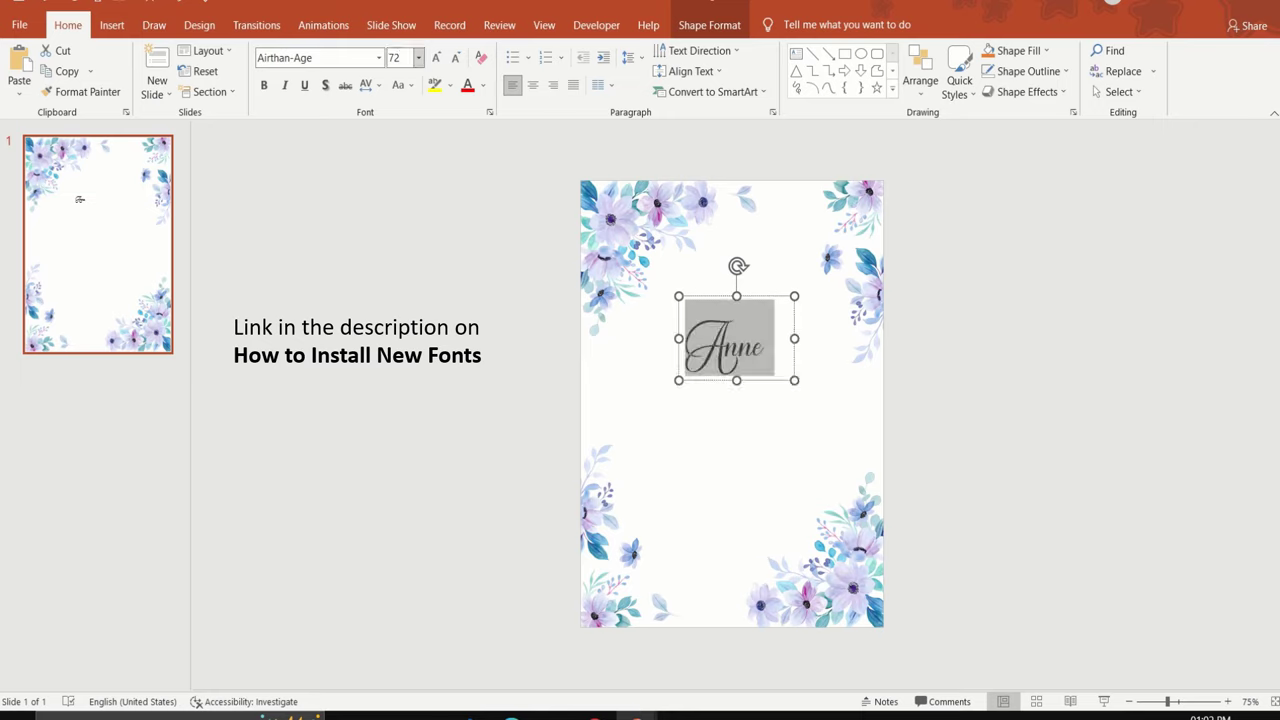
click(487, 93)
click(576, 228)
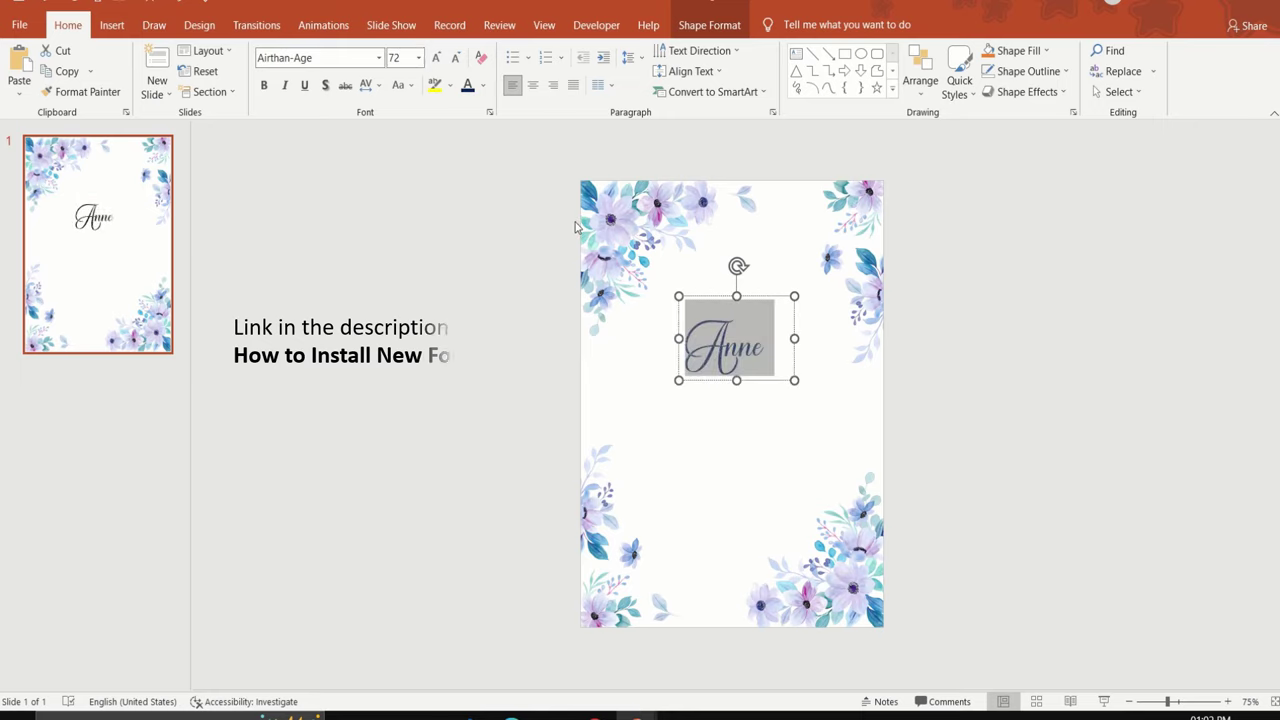
click(771, 337)
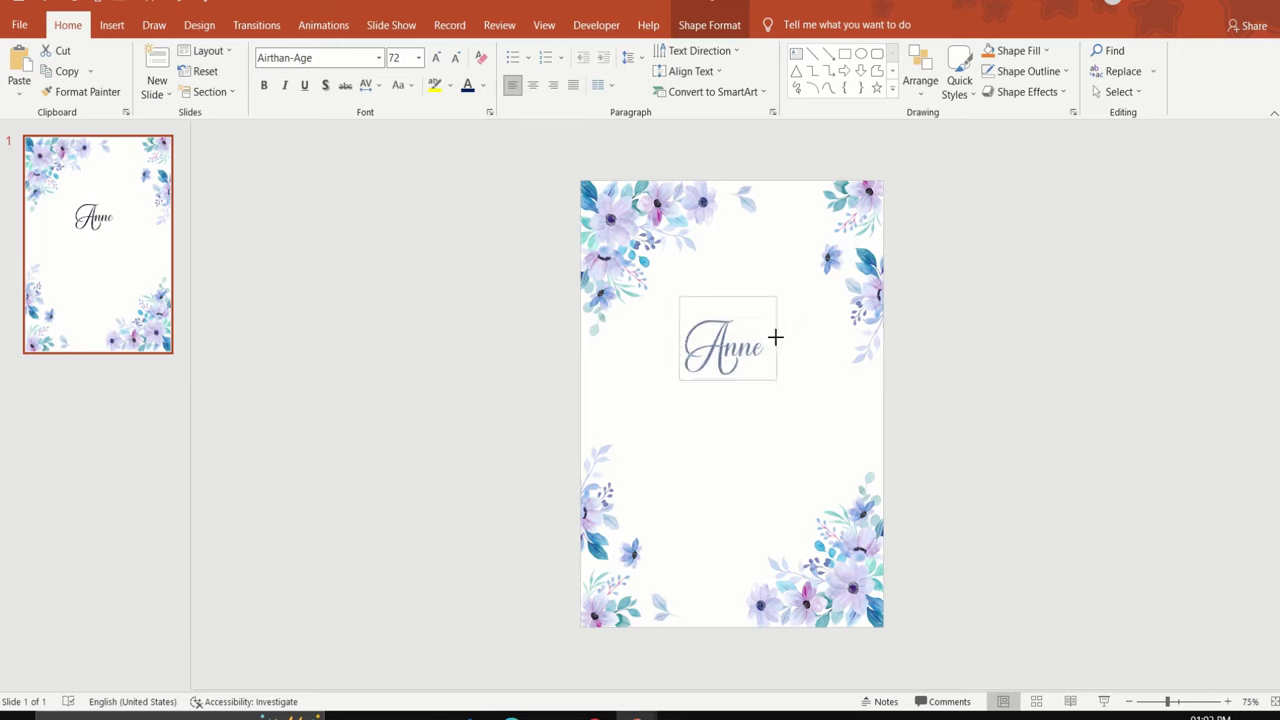
click(794, 340)
scroll(852, 358, up, 1)
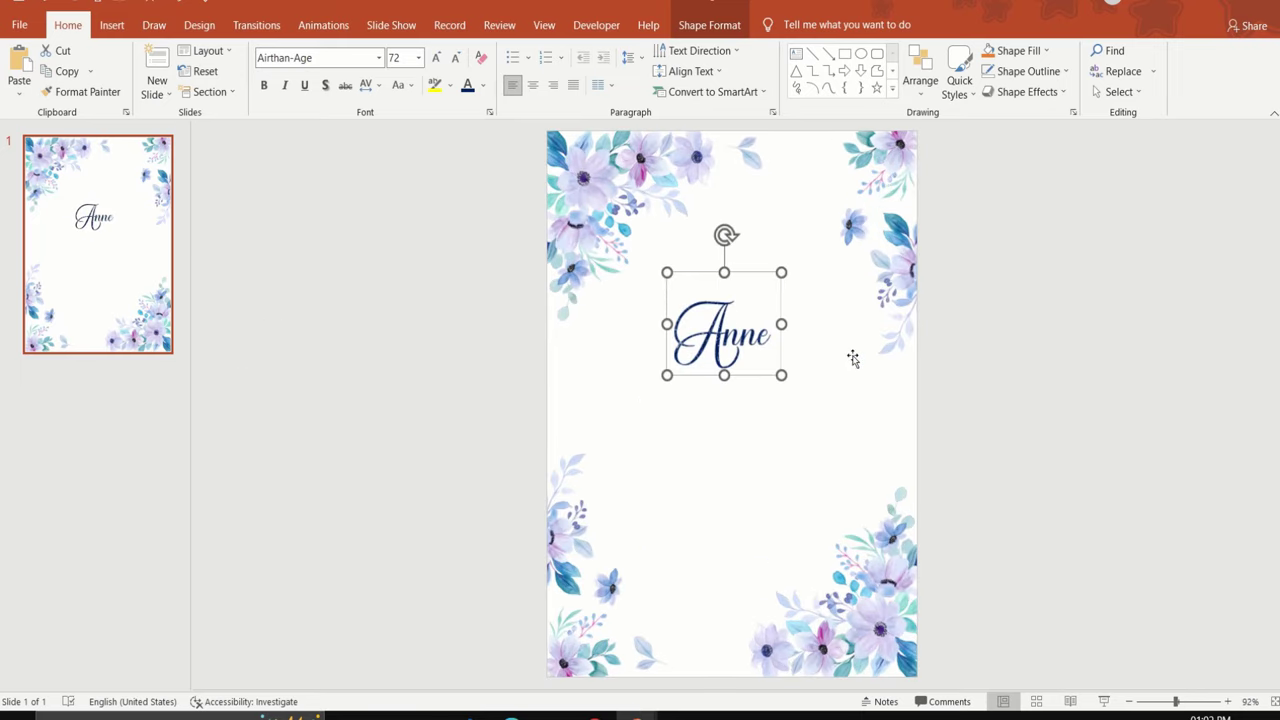
- Nudge the name box up slightly and retype the copied box's text as 'and'
mouse_move(758, 374)
mouse_down()
mouse_move(766, 318)
mouse_move(721, 321)
mouse_move(720, 383)
mouse_up()
click(709, 304)
click(782, 348)
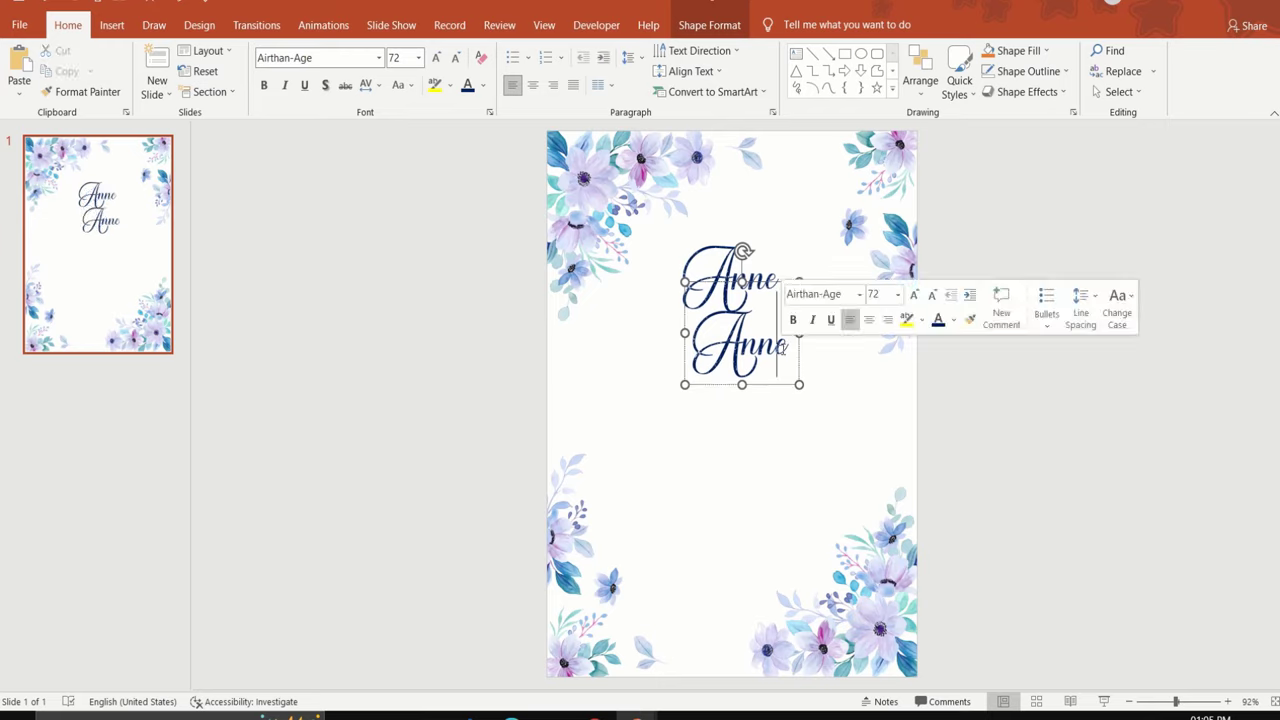
key(BackSpace)
key(BackSpace)
key(BackSpace)
key(BackSpace)
text(a)
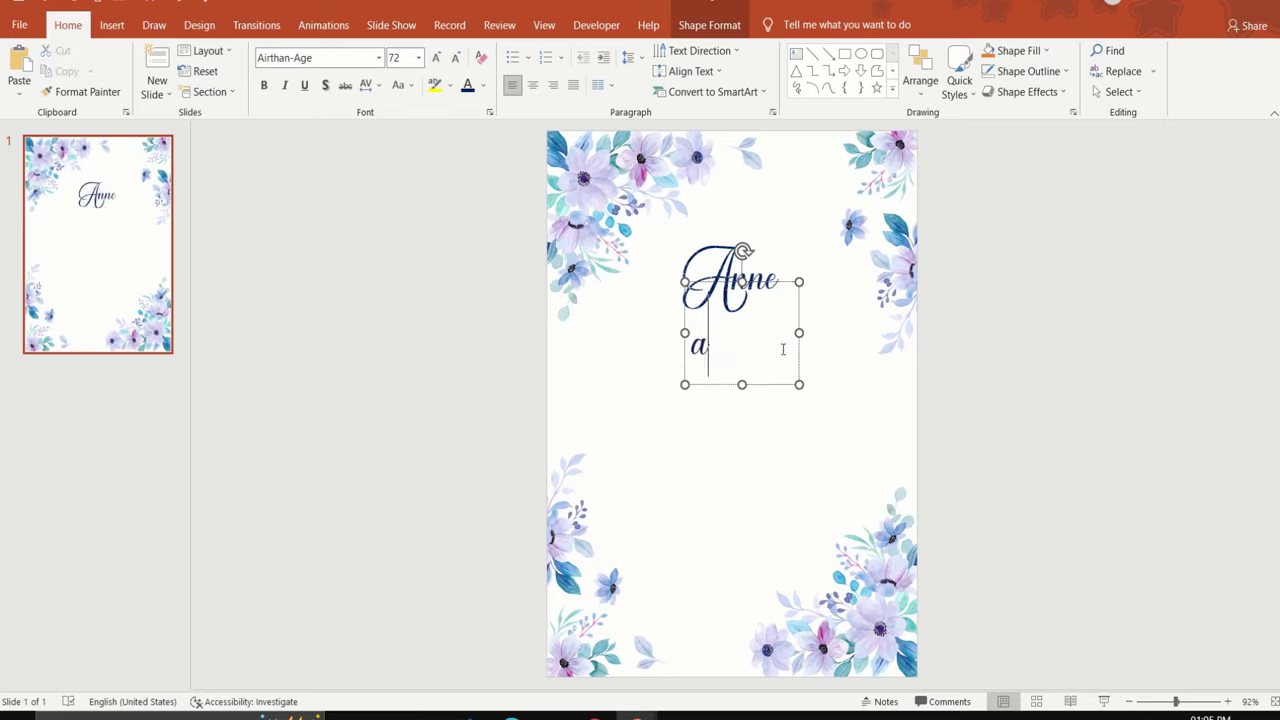
text(nd)
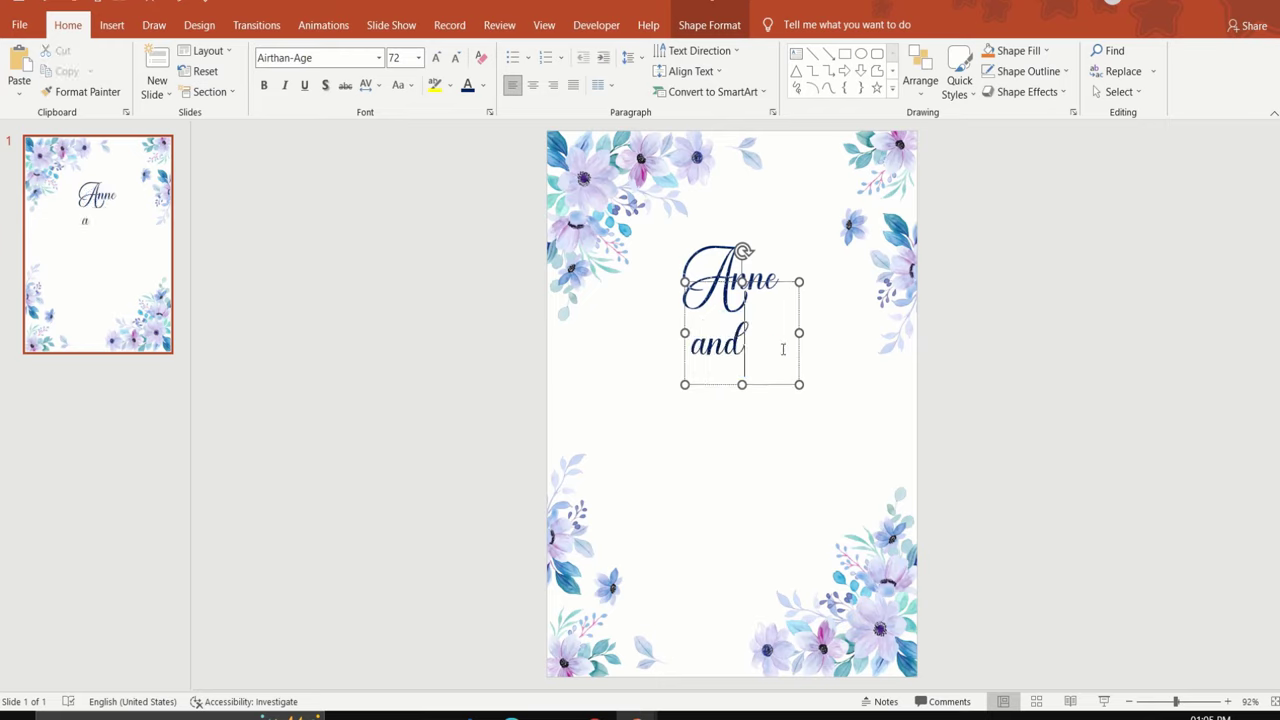
- Set the word 'and' to 36 pt
drag(745, 345, 680, 354)
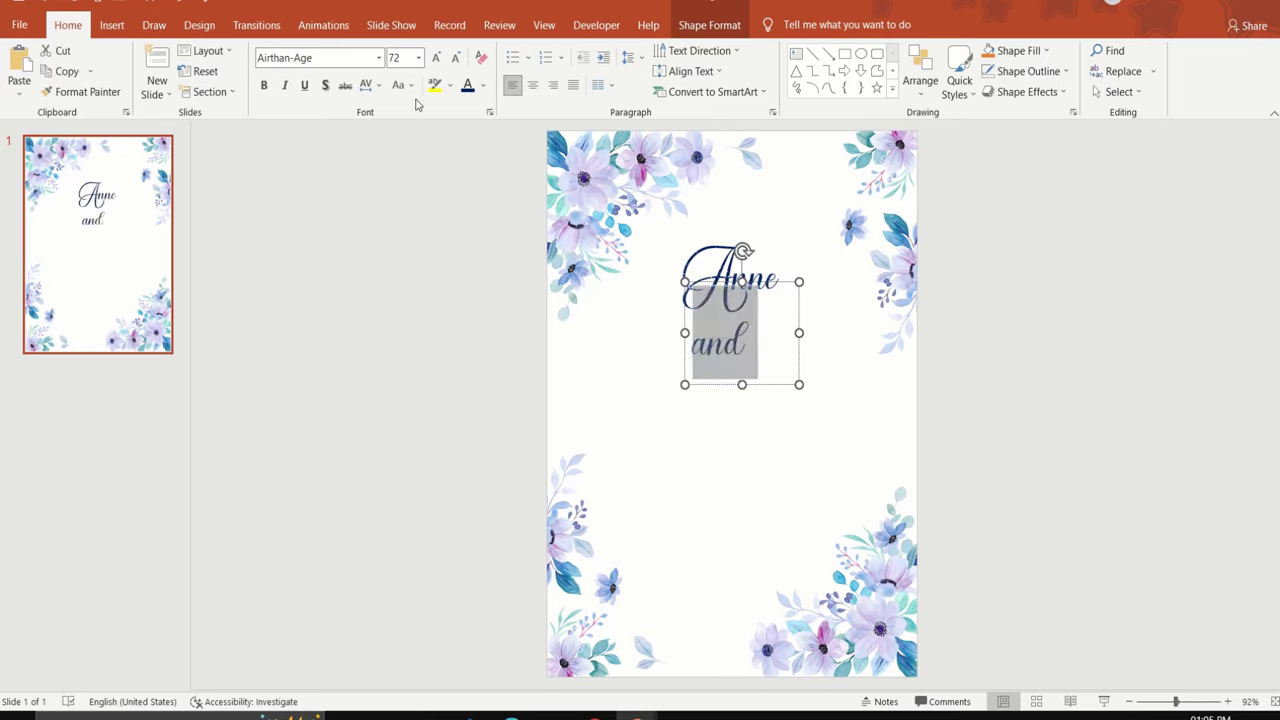
click(406, 58)
text(36)
key(Return)
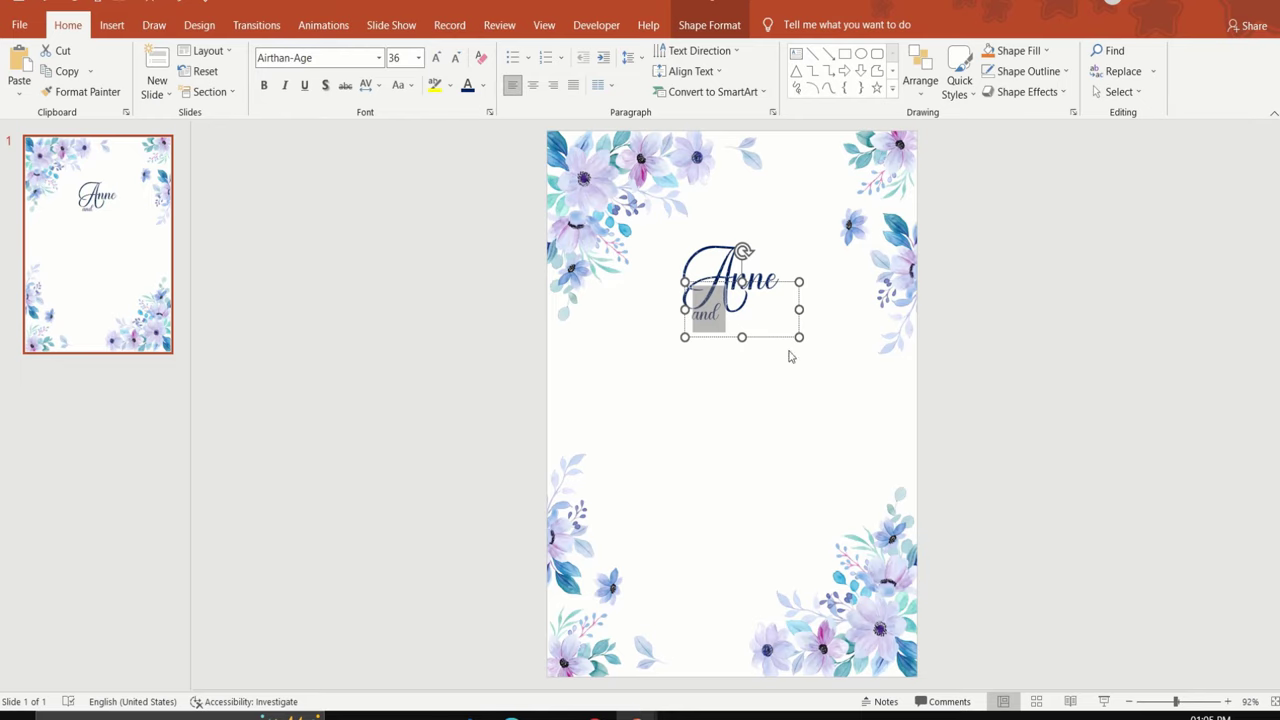
- Move 'and' under Anne and duplicate the Anne text box below it
mouse_move(782, 337)
mouse_down()
mouse_move(818, 346)
mouse_move(767, 320)
mouse_up()
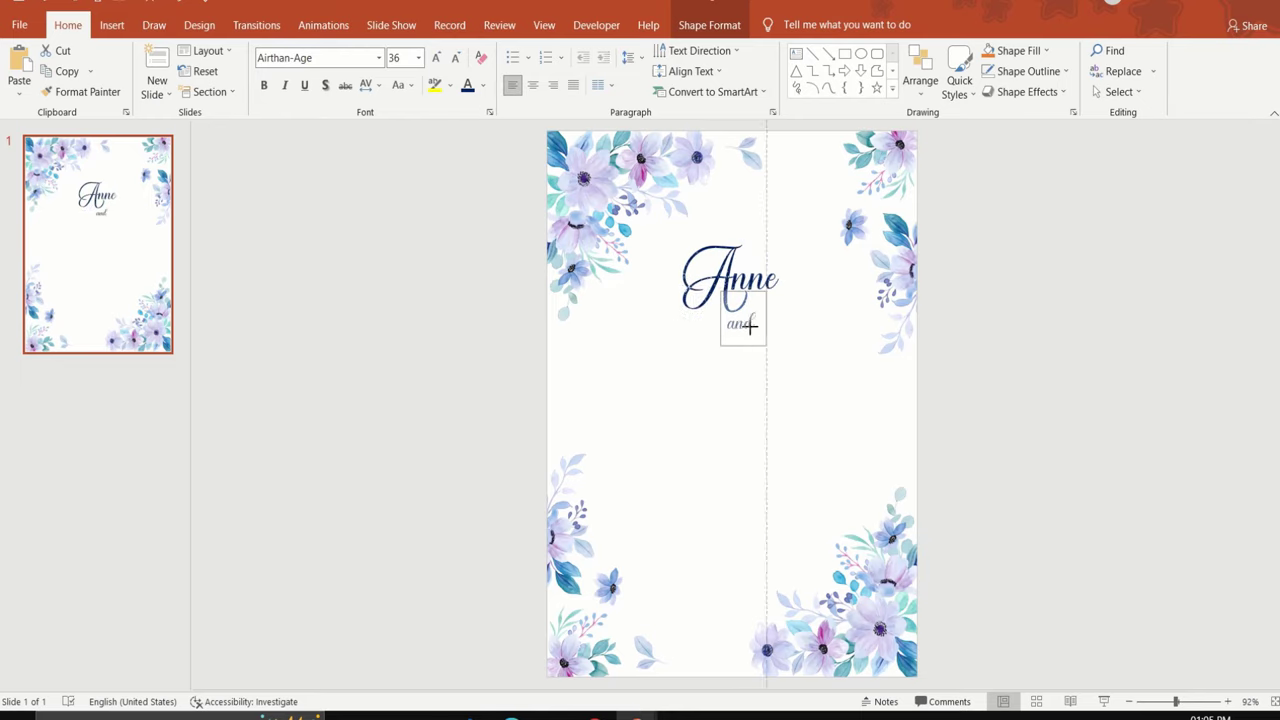
click(779, 295)
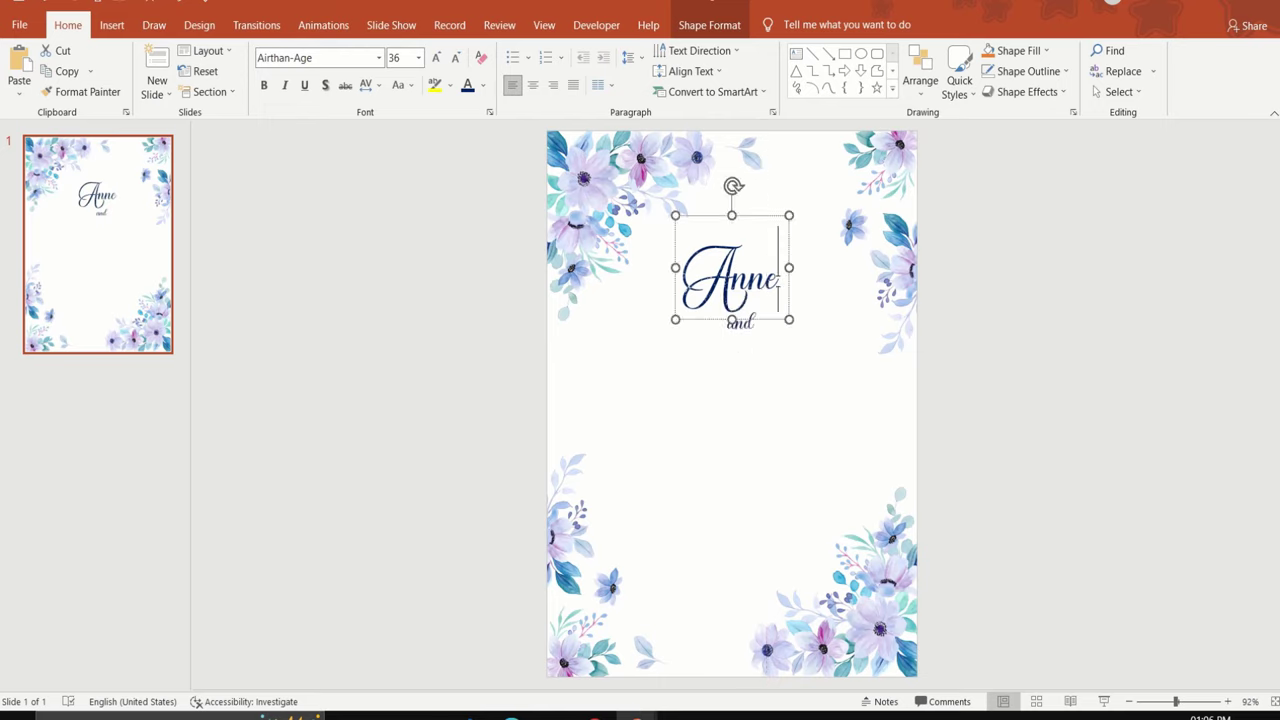
mouse_move(776, 326)
ctrl+mouse_down()
mouse_move(788, 341)
mouse_move(752, 391)
ctrl+mouse_up()
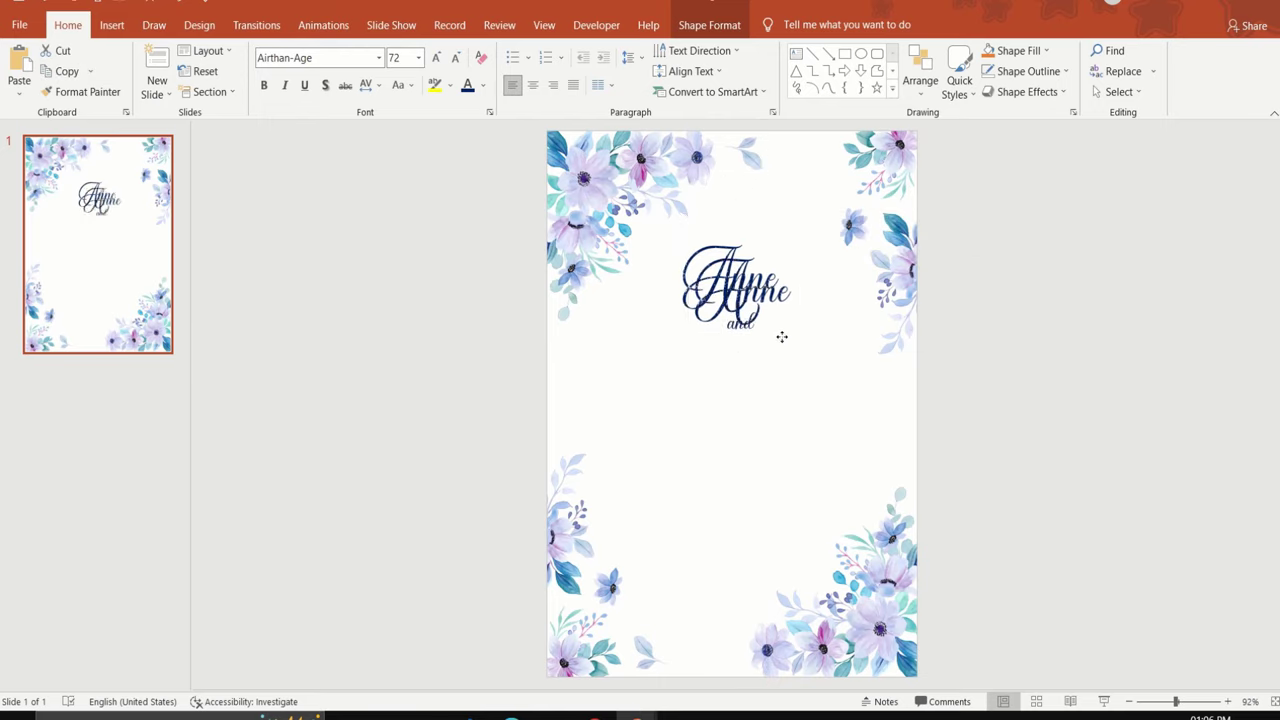
- Retype the copied name as 'Gilbert' and widen its box to keep one line
click(752, 391)
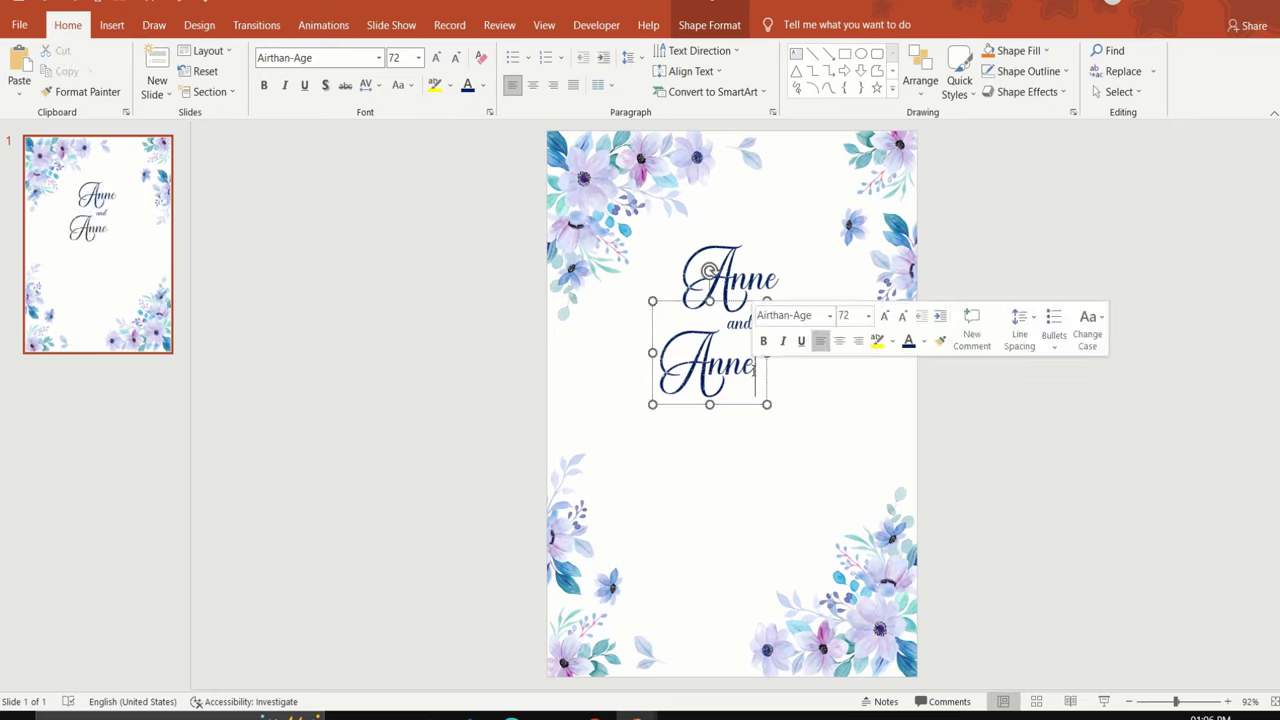
key(BackSpace)
key(BackSpace)
key(BackSpace)
key(BackSpace)
text(G)
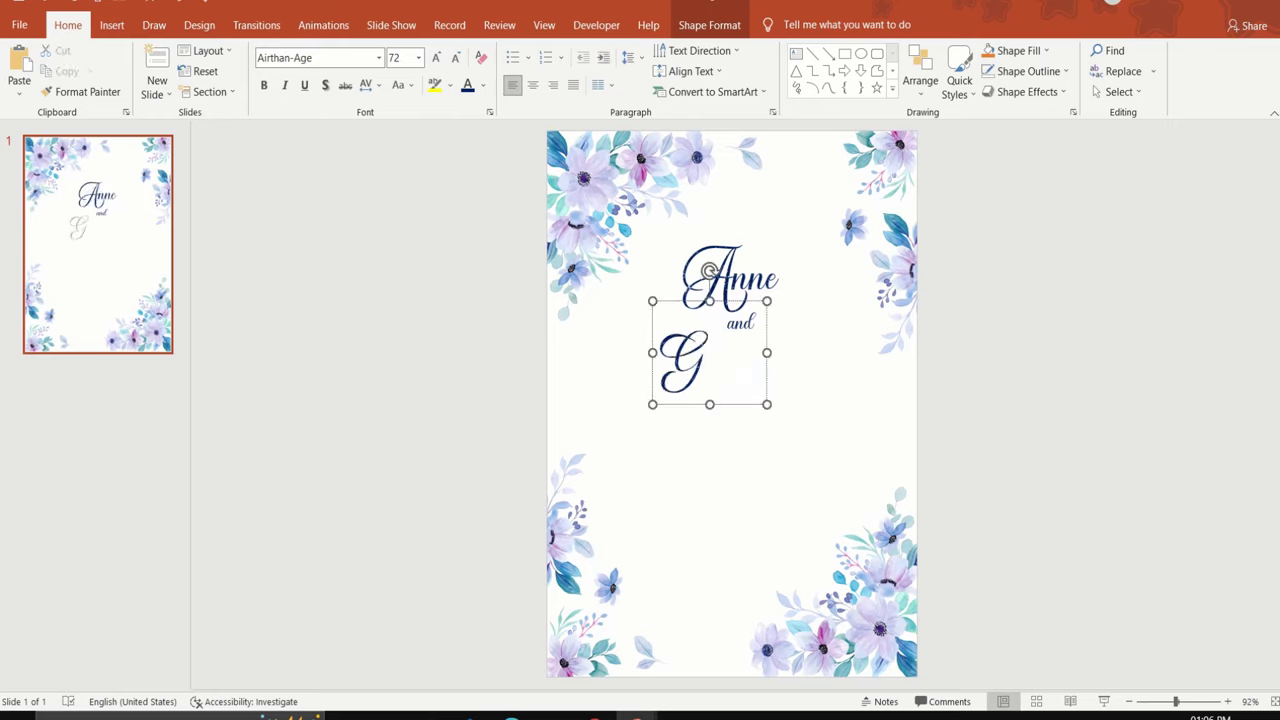
text(ilbe)
key(Return)
text(rt)
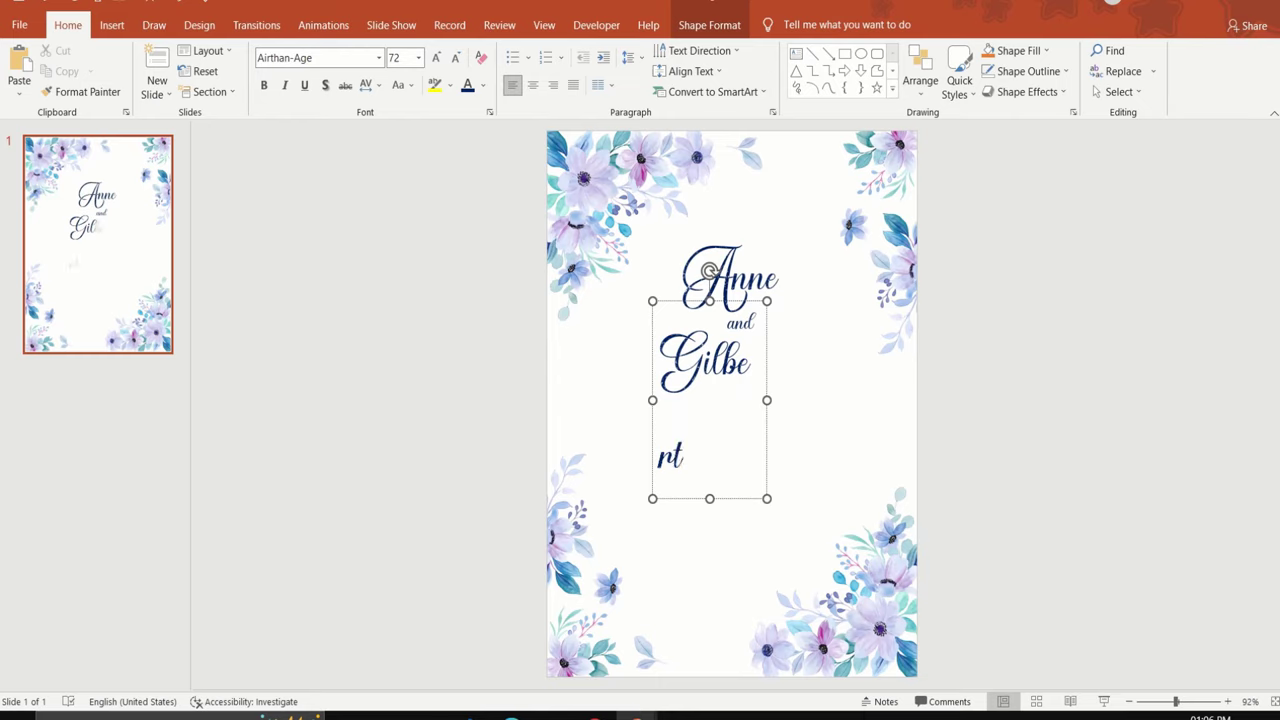
drag(767, 399, 783, 404)
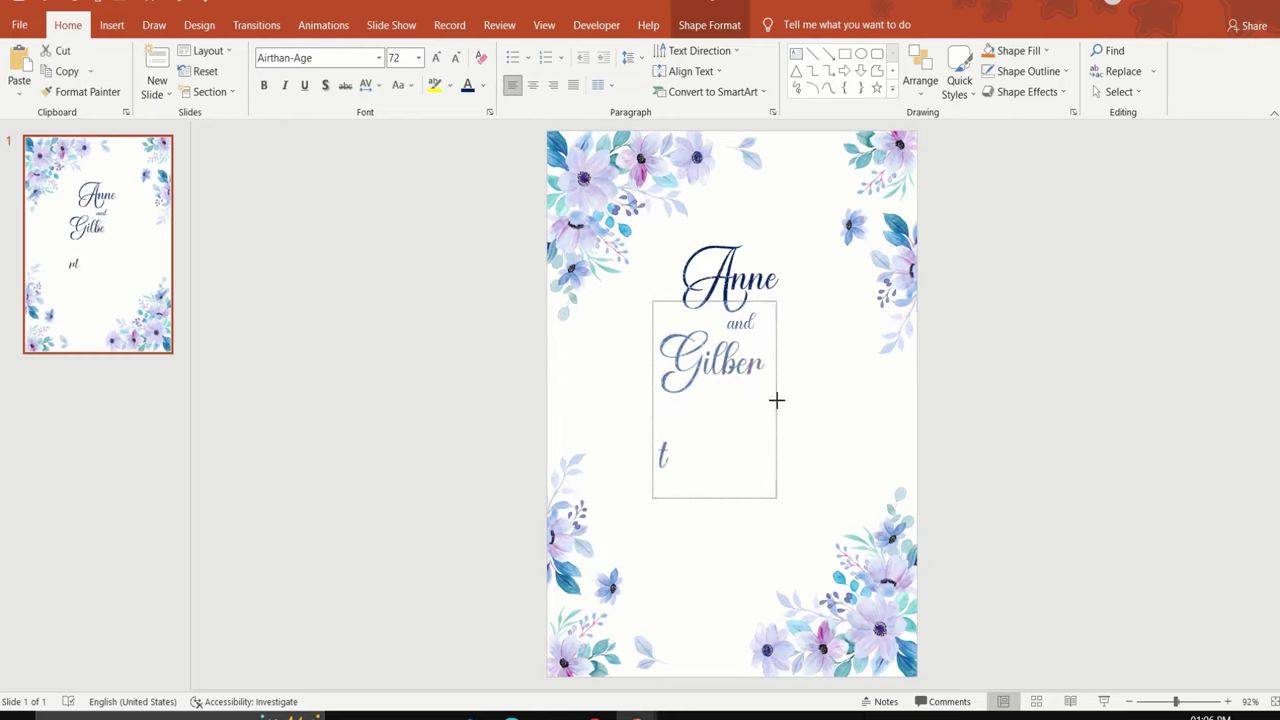
- Align the Gilbert text box to the horizontal centre of the slide
click(936, 88)
mouse_move(962, 329)
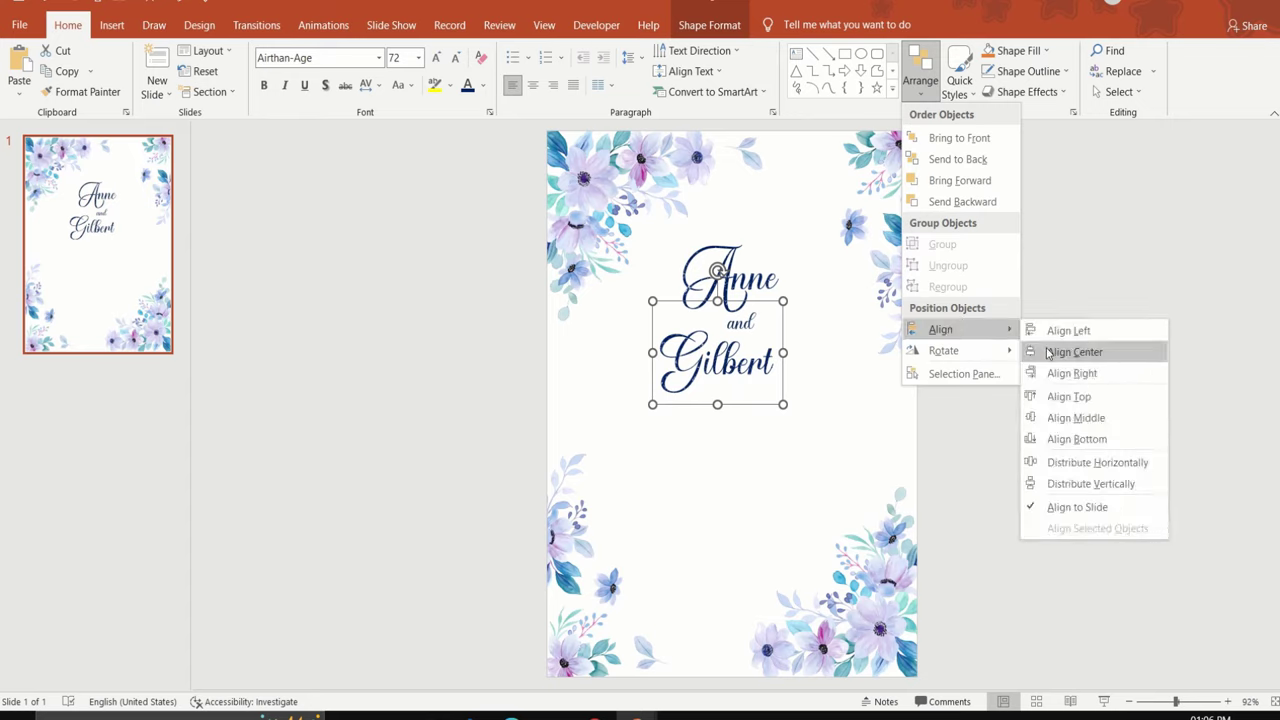
click(1050, 352)
click(1009, 437)
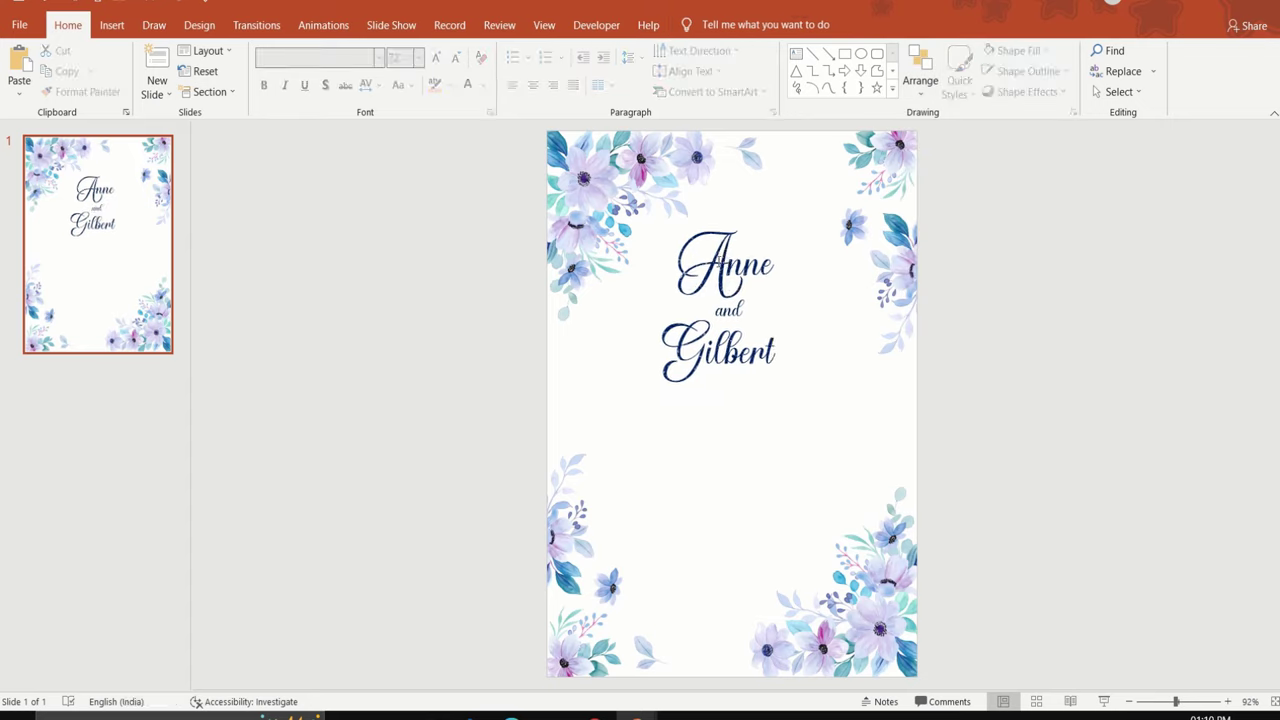
- Apply Loose character spacing to both 'Anne' and 'and Gilbert'
click(714, 261)
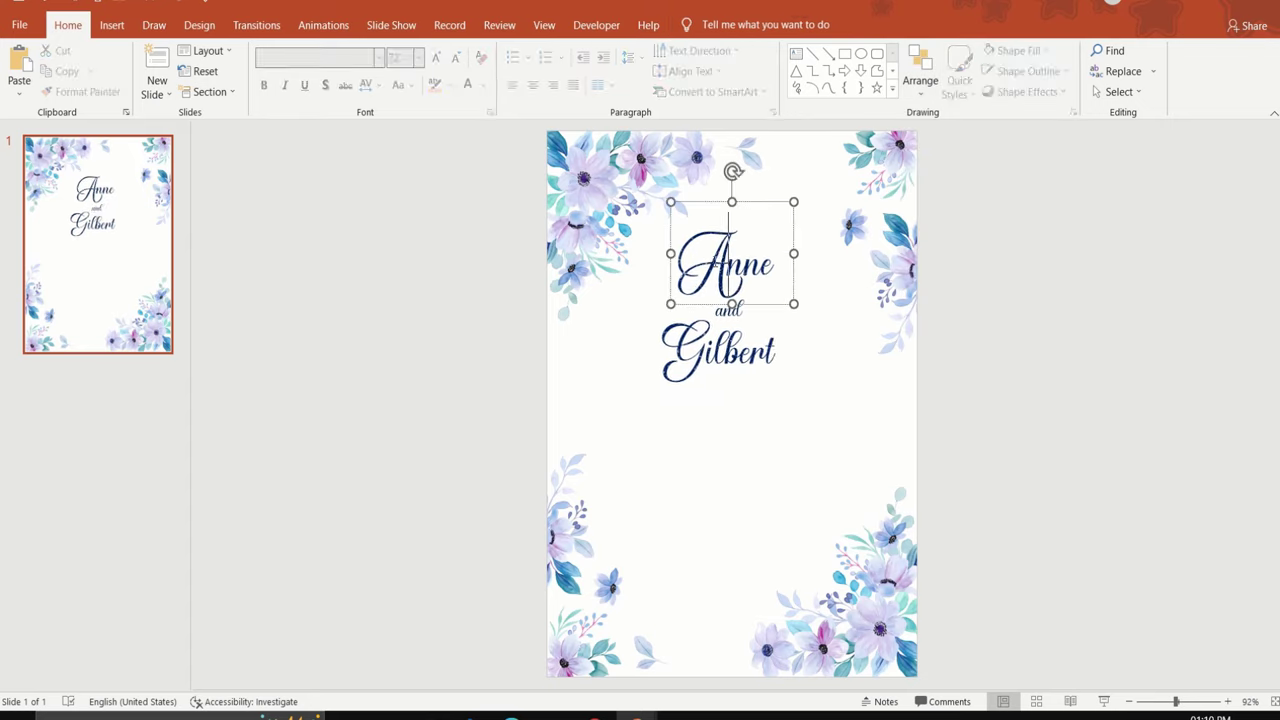
double_click(714, 261)
click(370, 93)
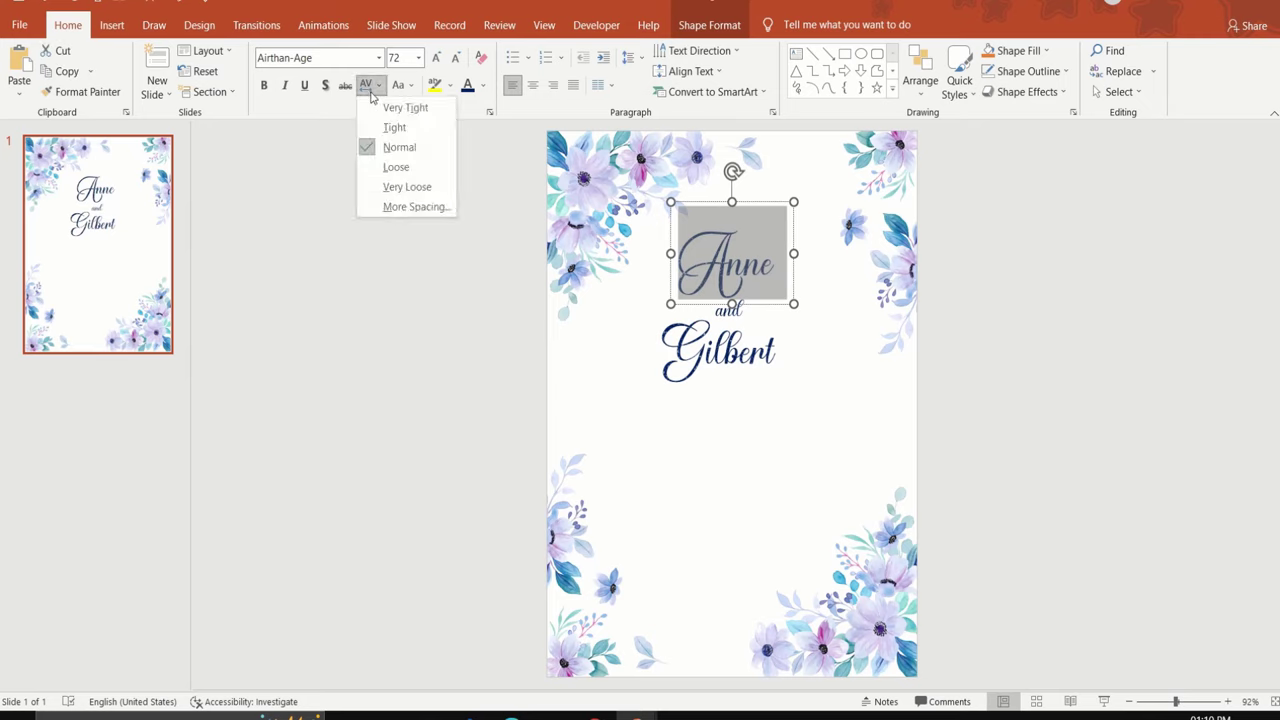
click(392, 166)
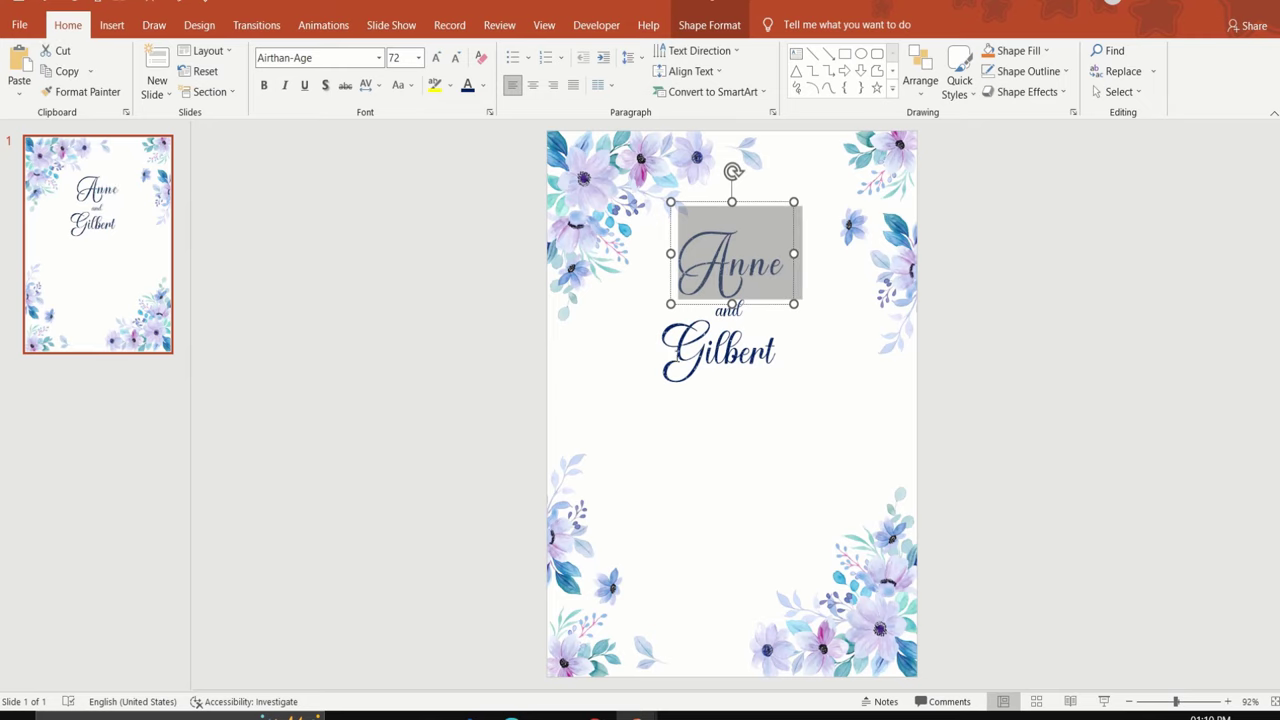
click(785, 362)
key(ctrl+a)
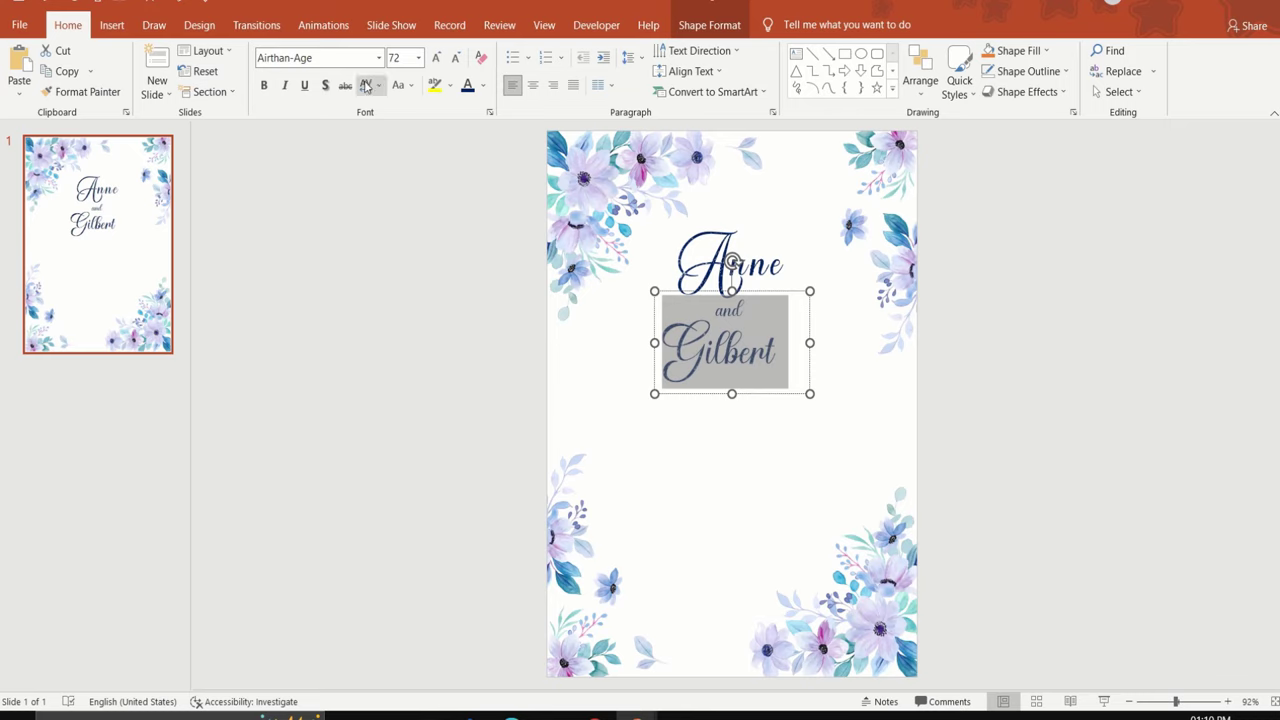
click(370, 86)
click(405, 168)
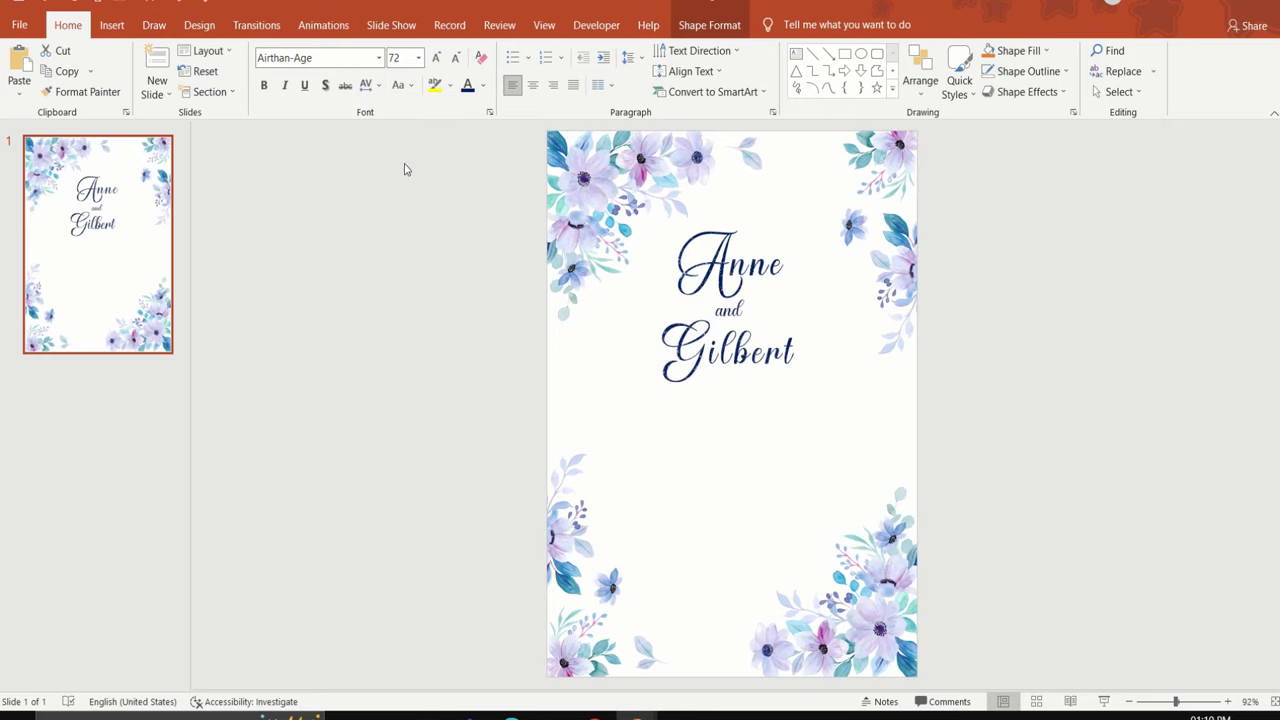
click(470, 404)
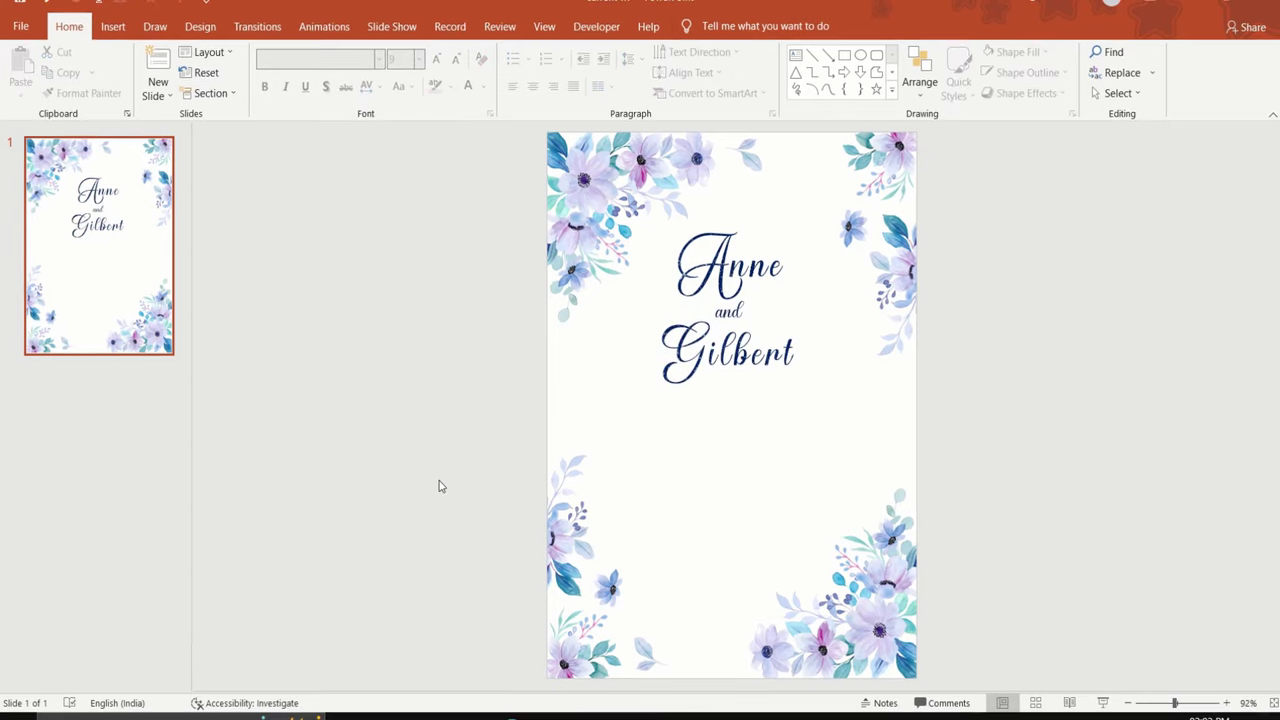
click(795, 56)
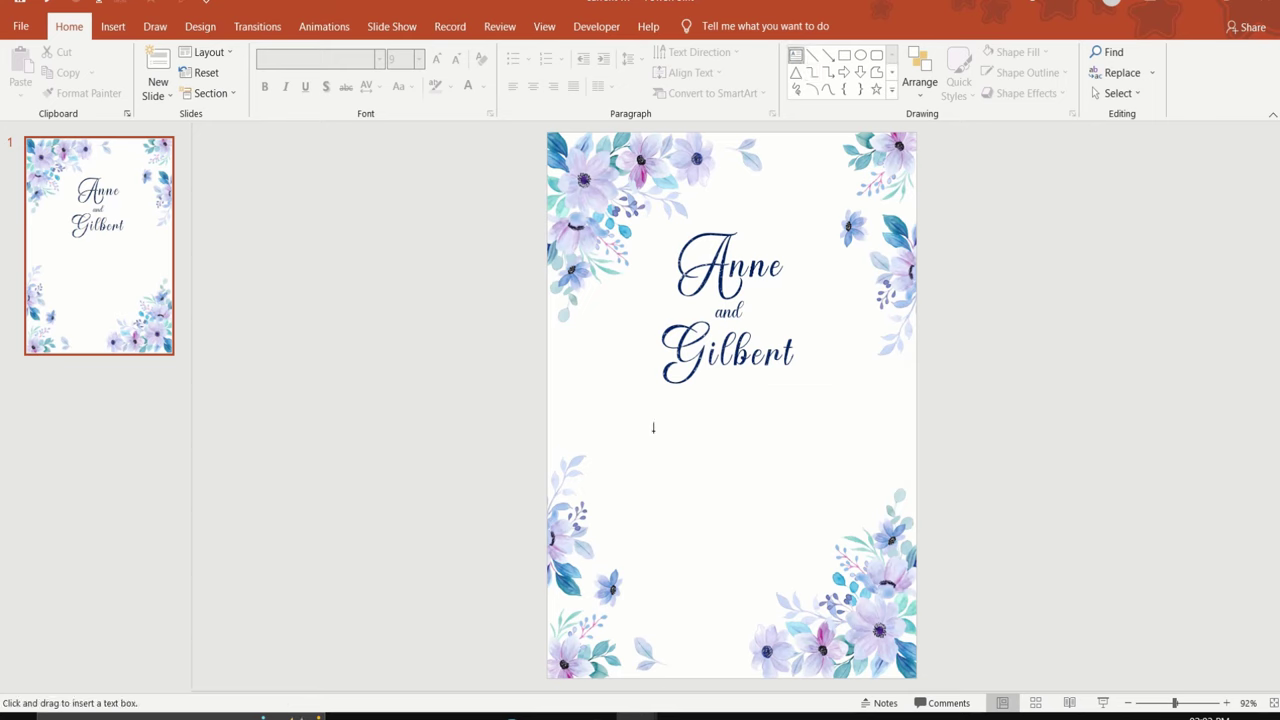
- Add an 'INVITE YOU TO JOIN' text box in 9 pt Avenir Next LT Pro Light below Gilbert
drag(653, 427, 864, 449)
text(INVITE Y)
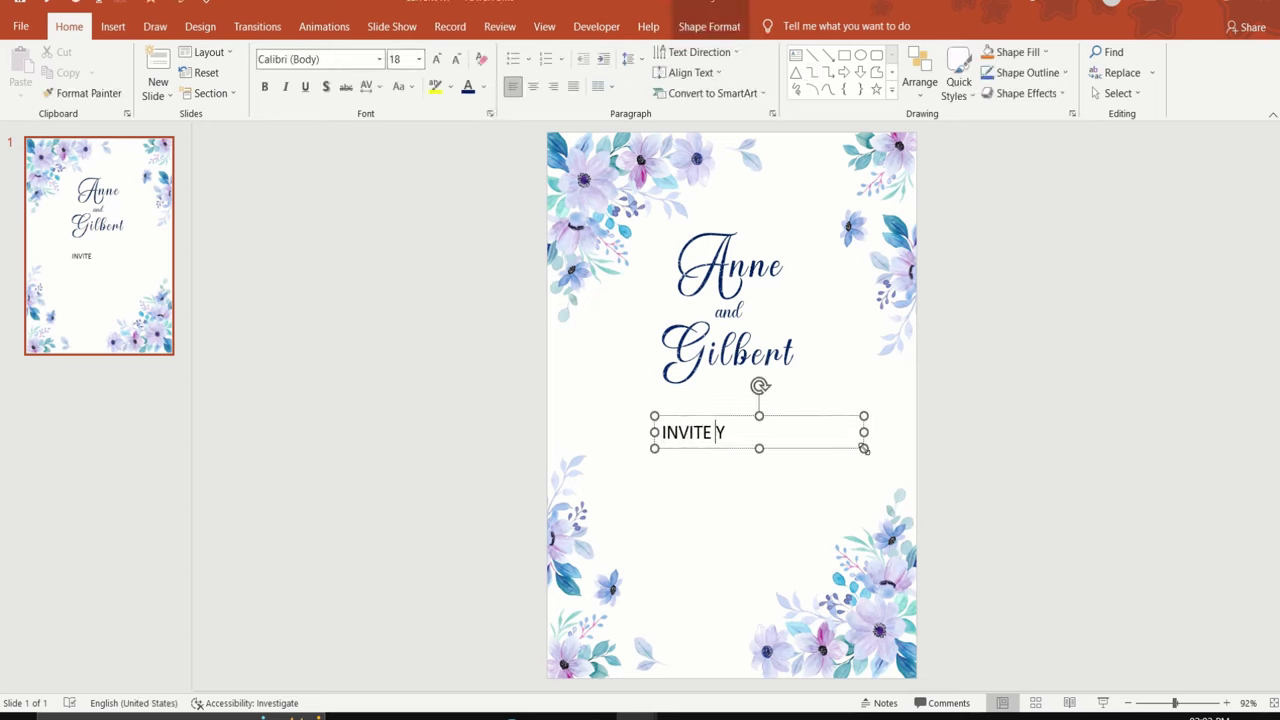
text(OU TO JOI)
text(N)
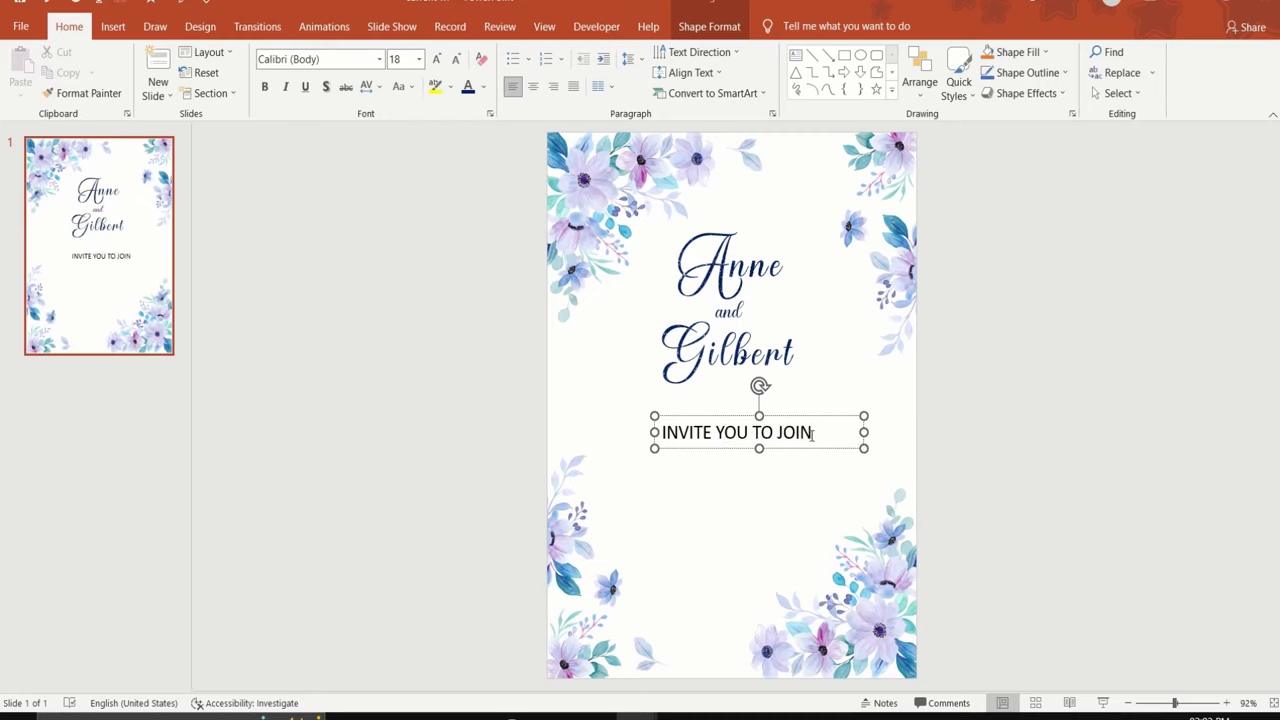
drag(812, 433, 617, 446)
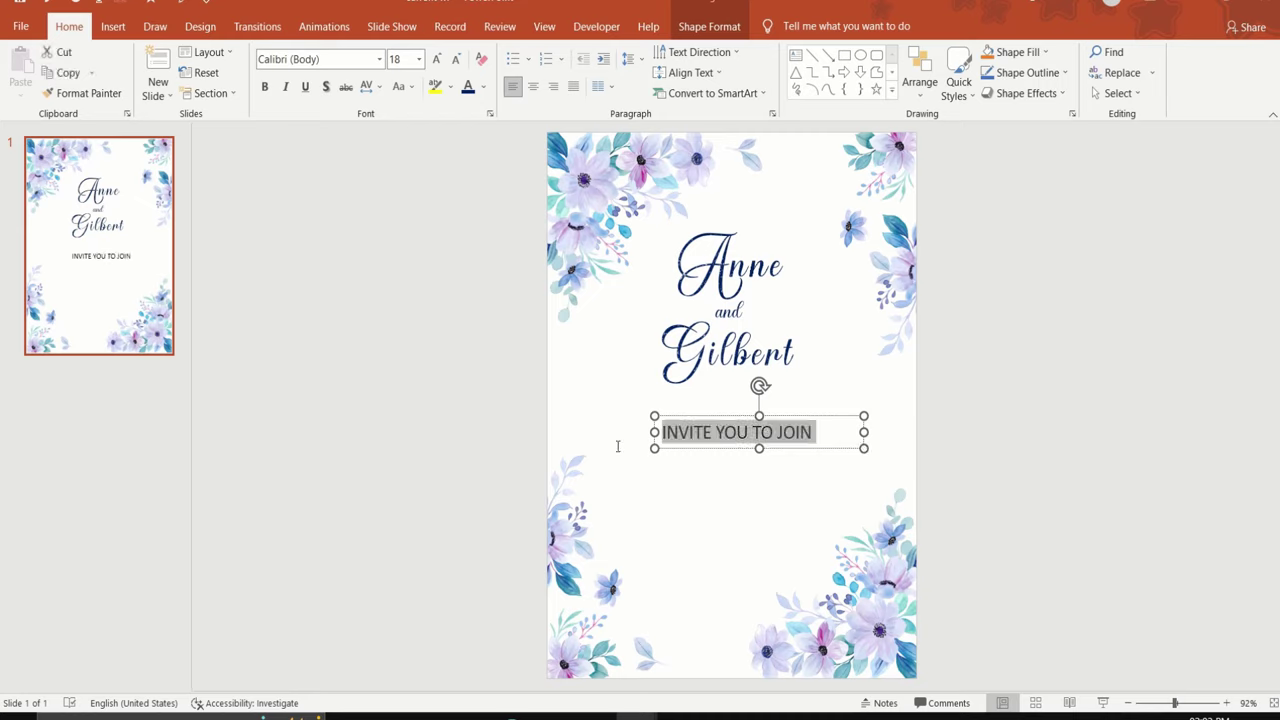
click(381, 60)
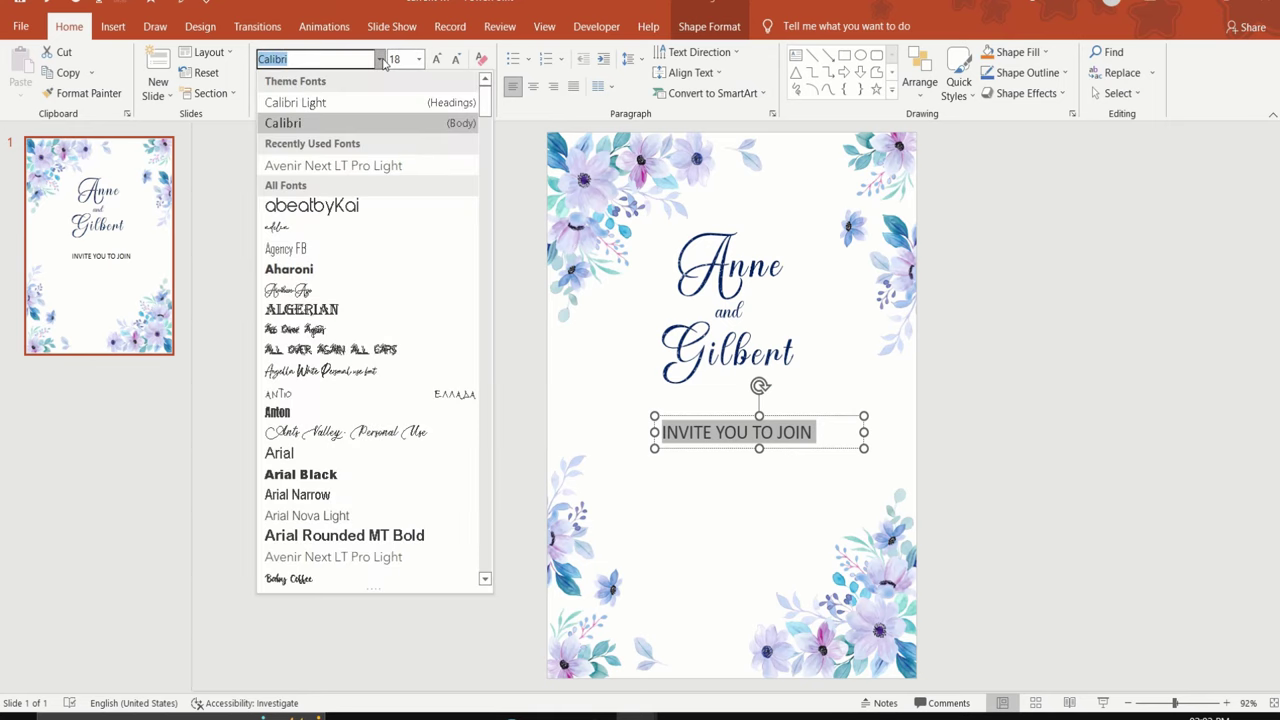
click(352, 557)
click(404, 59)
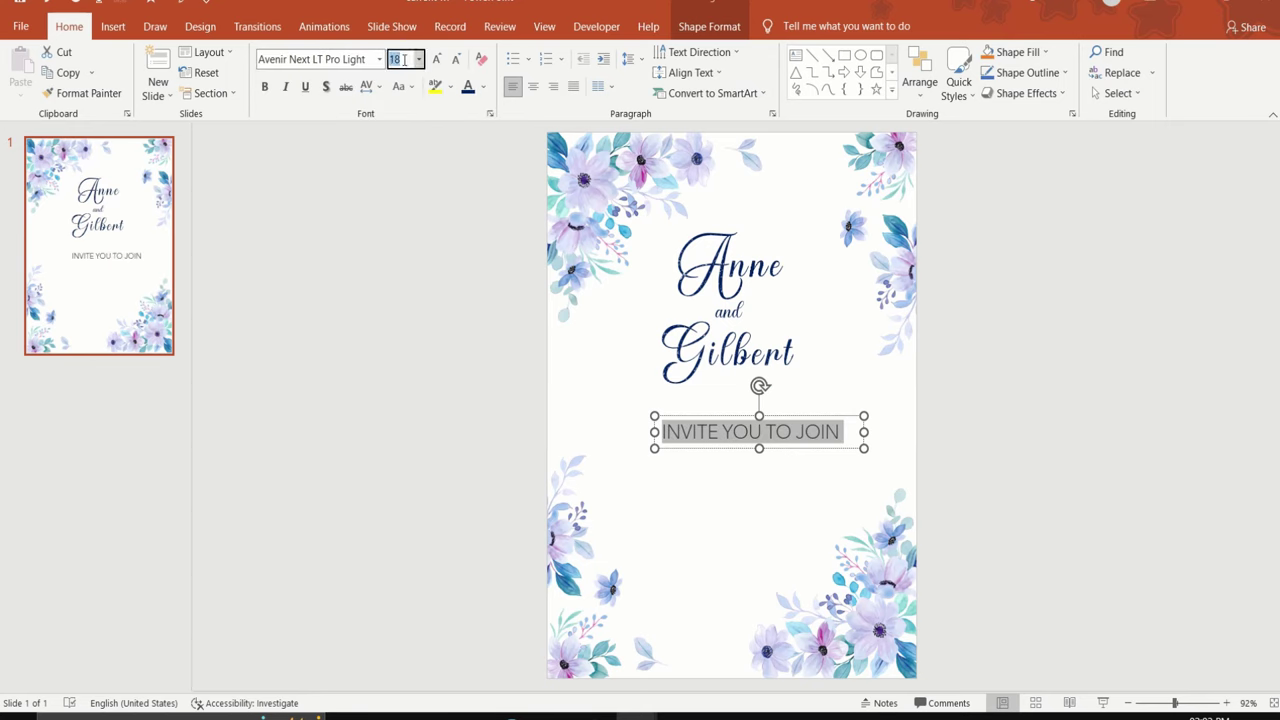
text(9)
key(Return)
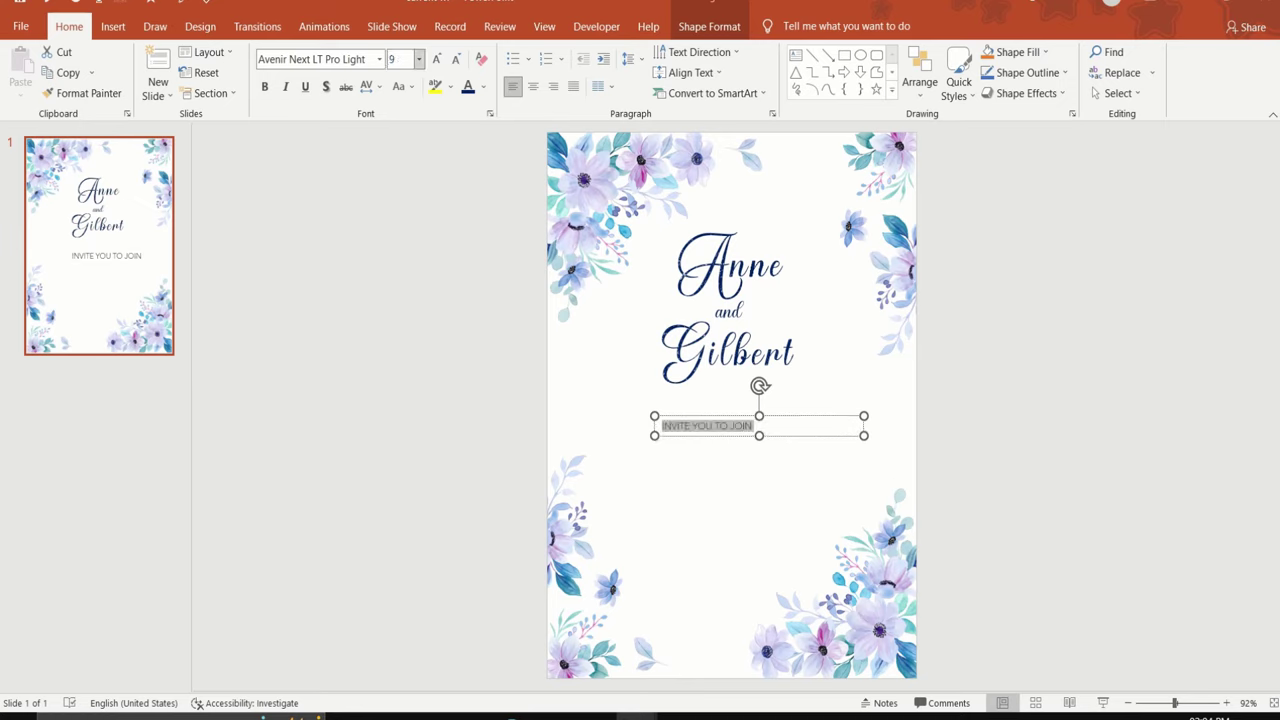
- Give the invitation line Loose character spacing and duplicate its box with Ctrl+D
click(370, 86)
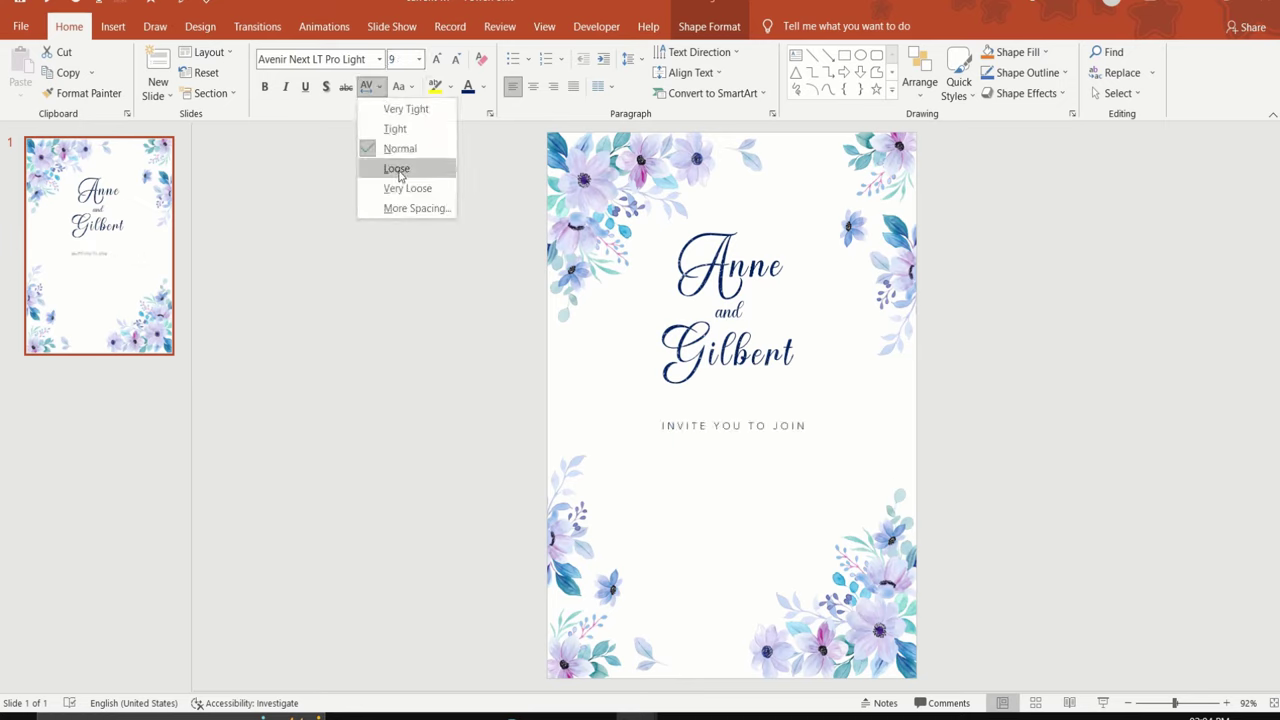
click(397, 169)
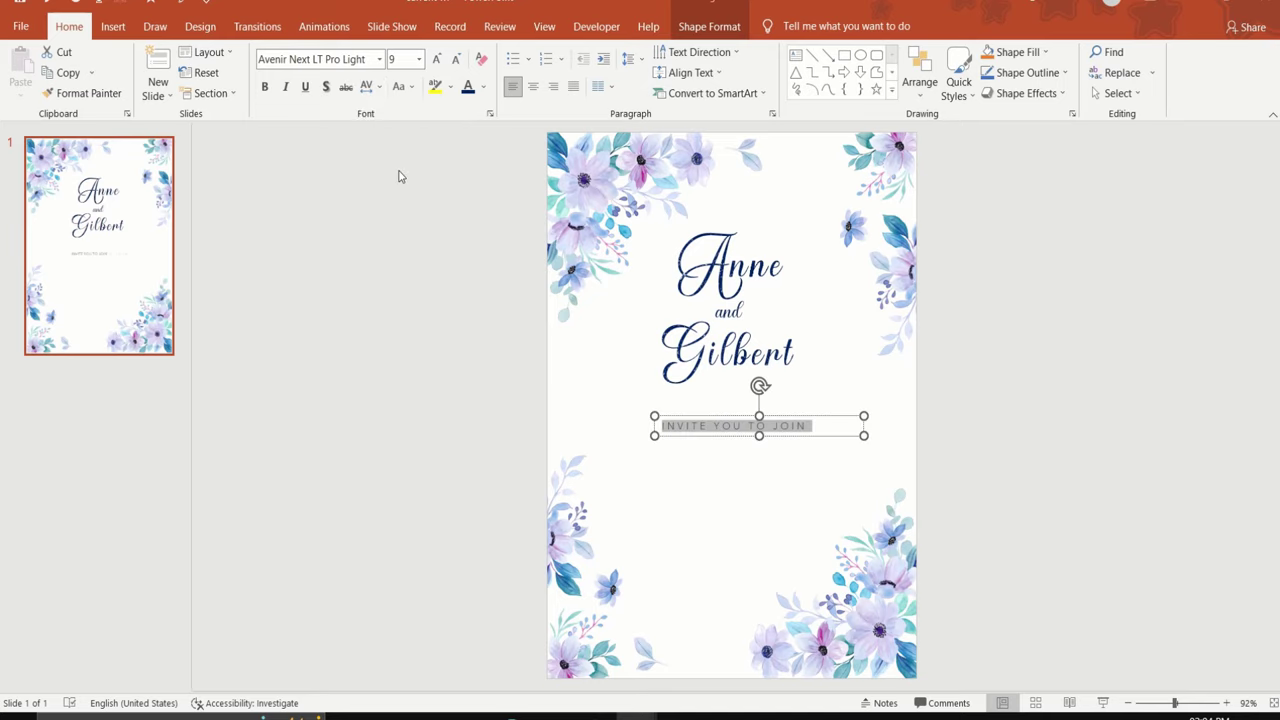
click(795, 436)
key(ctrl+d)
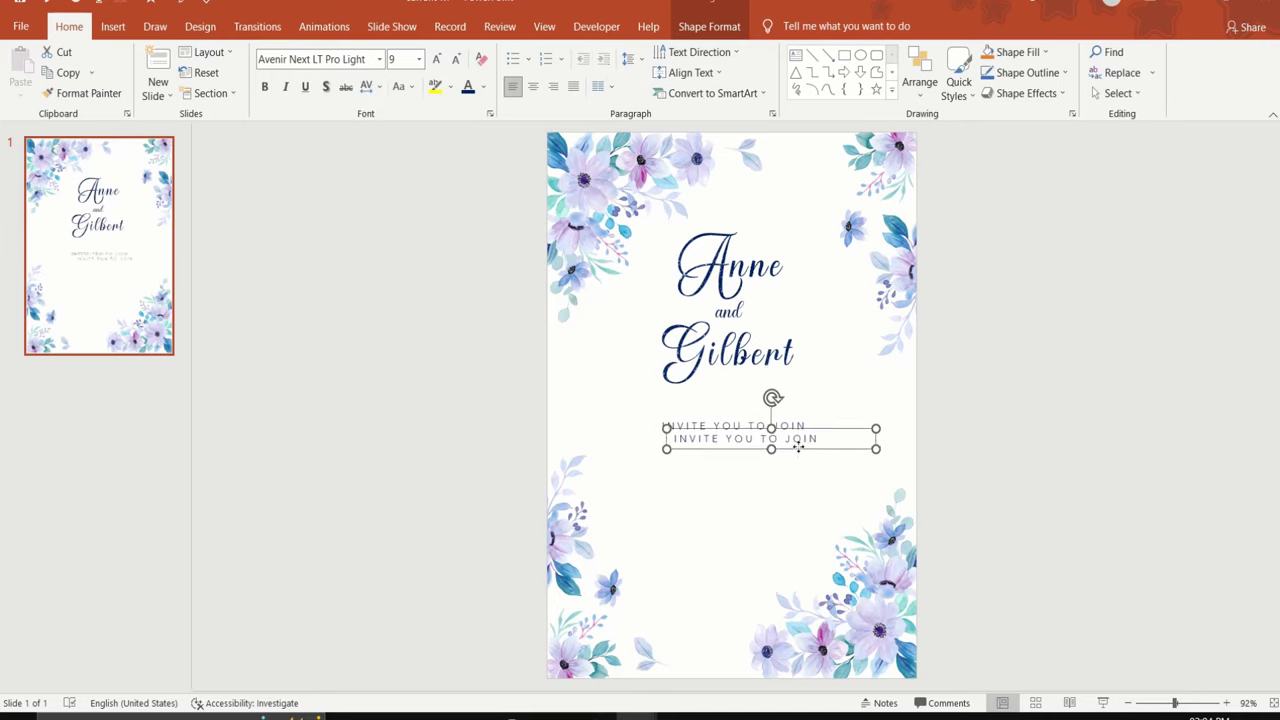
- Place the copy beneath the first line and retype it as 'IN THE CELEBRATION OF THEIR'
drag(798, 447, 781, 464)
click(800, 456)
key(BackSpace)
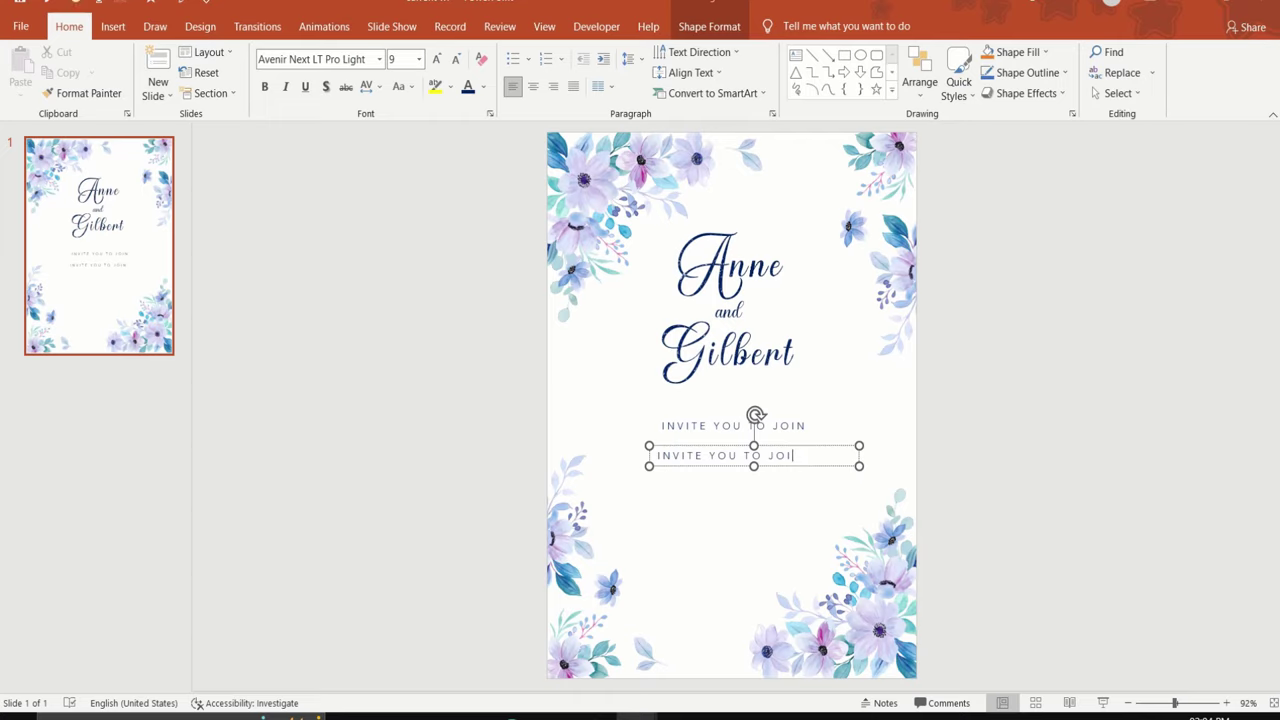
key(BackSpace)
key(BackSpace)
key(BackSpace)
text(HEIR)
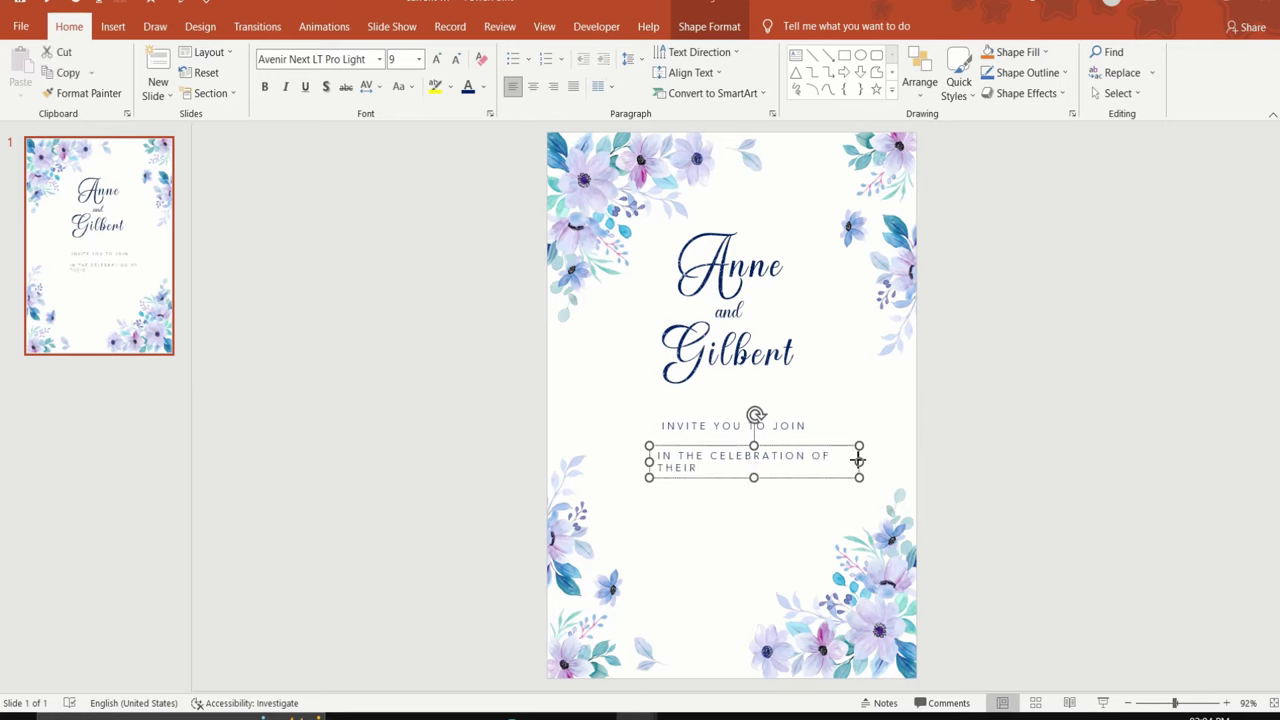
mouse_move(858, 461)
mouse_down()
mouse_move(884, 462)
mouse_move(821, 434)
mouse_up()
- Centre the 'INVITE YOU TO JOIN' box horizontally on the slide
click(794, 425)
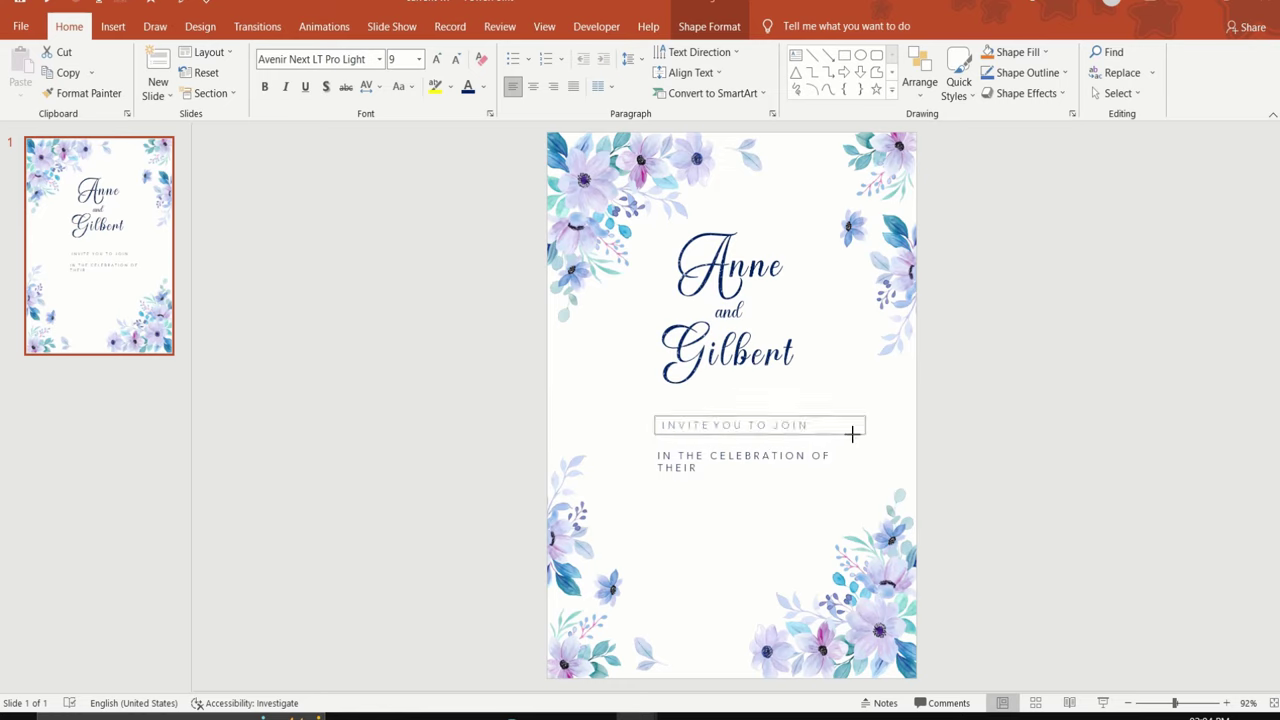
click(920, 75)
mouse_move(966, 331)
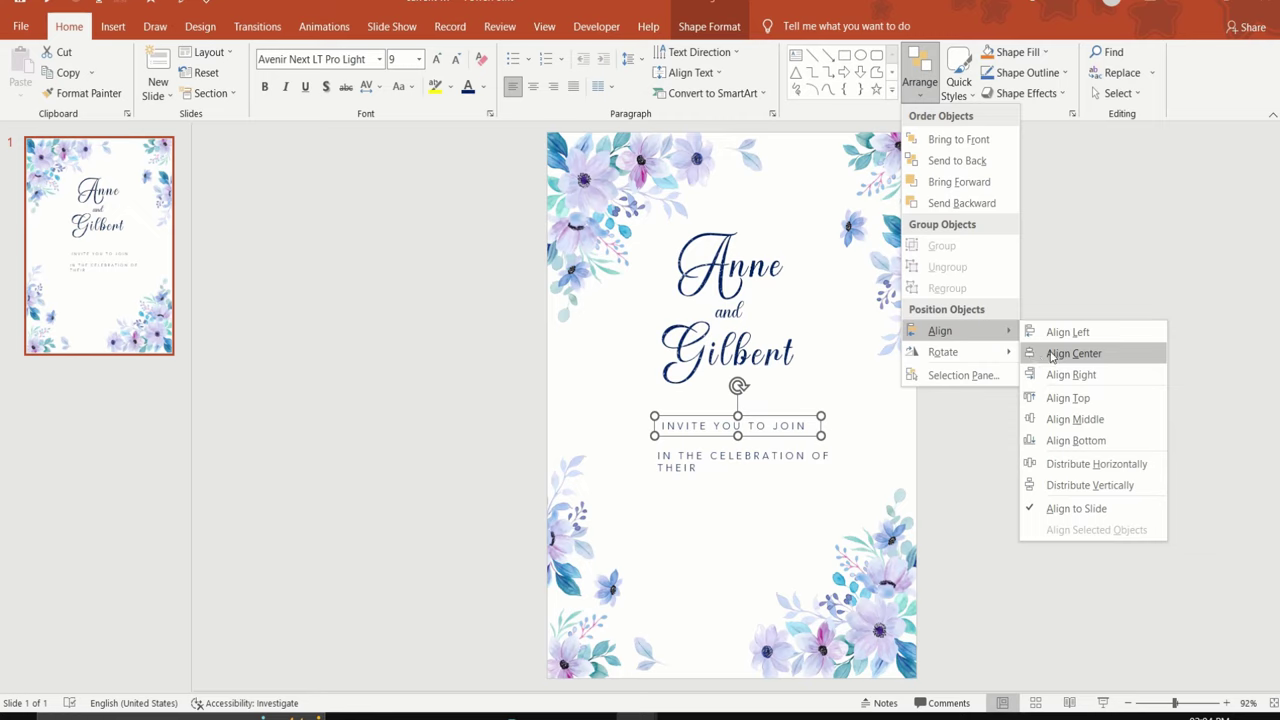
click(1051, 355)
- Widen the celebration line to one row, centre it, and move it closer to the first line
click(790, 468)
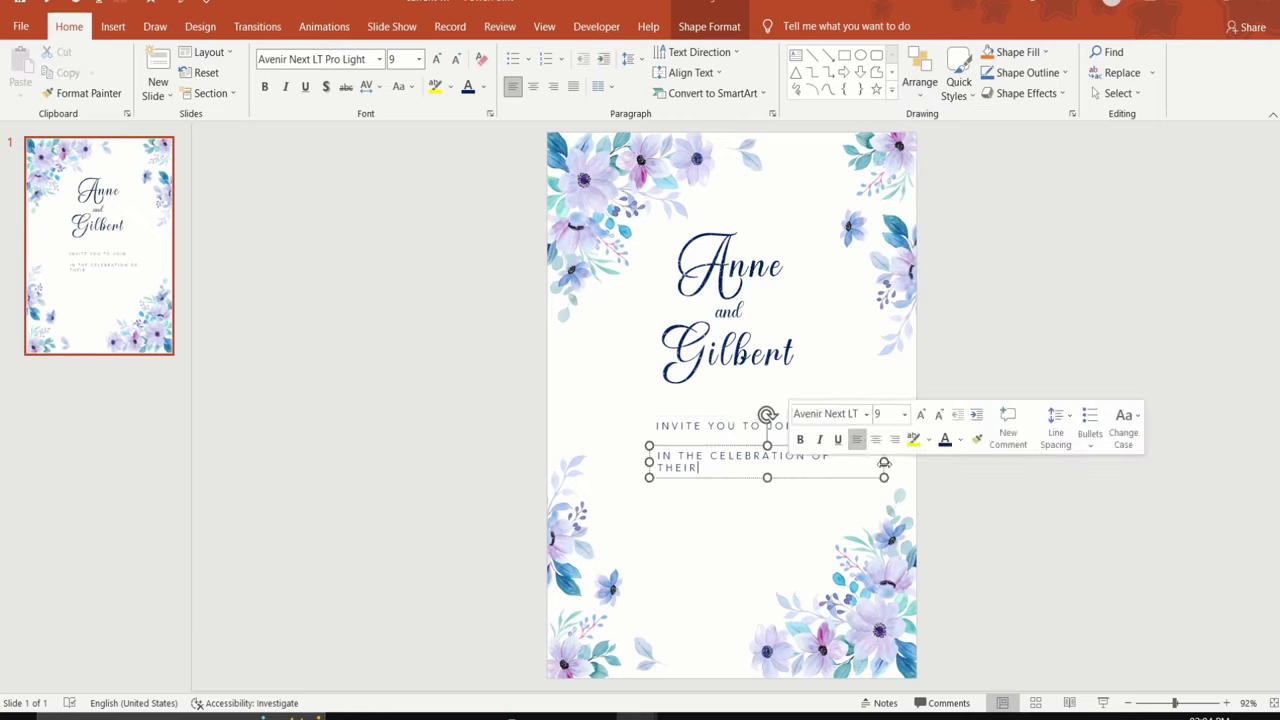
drag(884, 462, 890, 461)
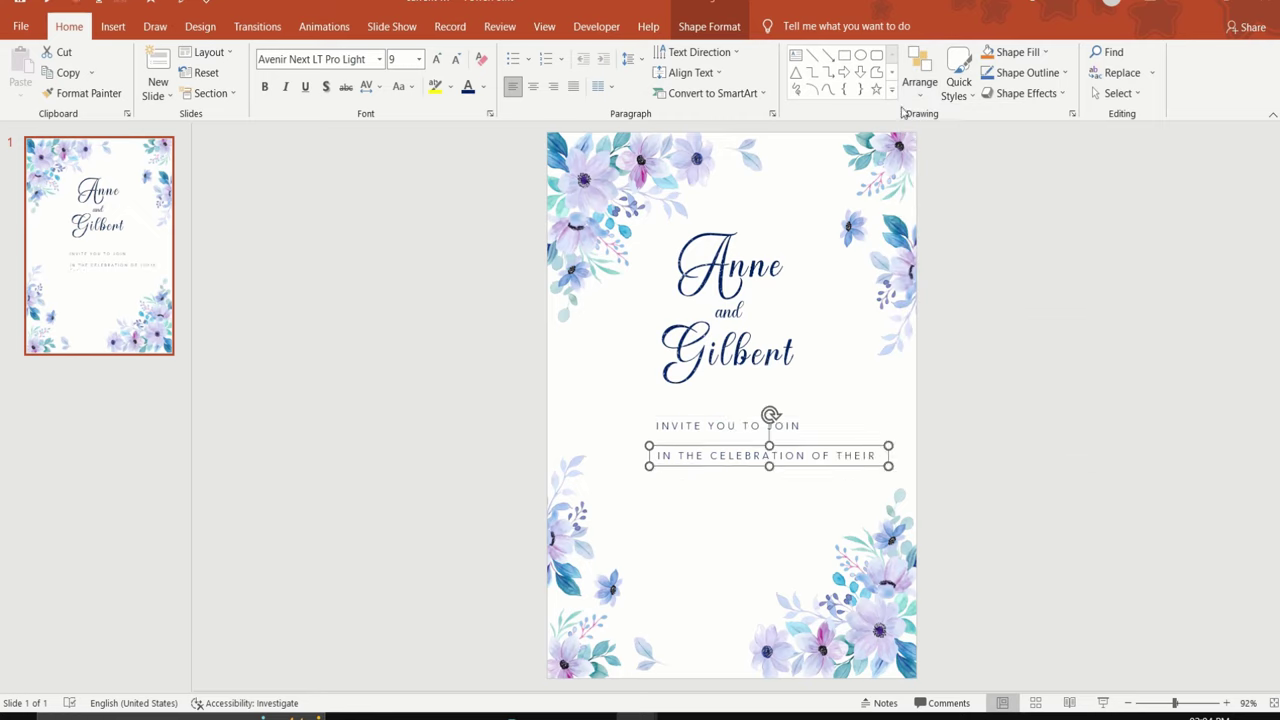
click(919, 80)
mouse_move(940, 331)
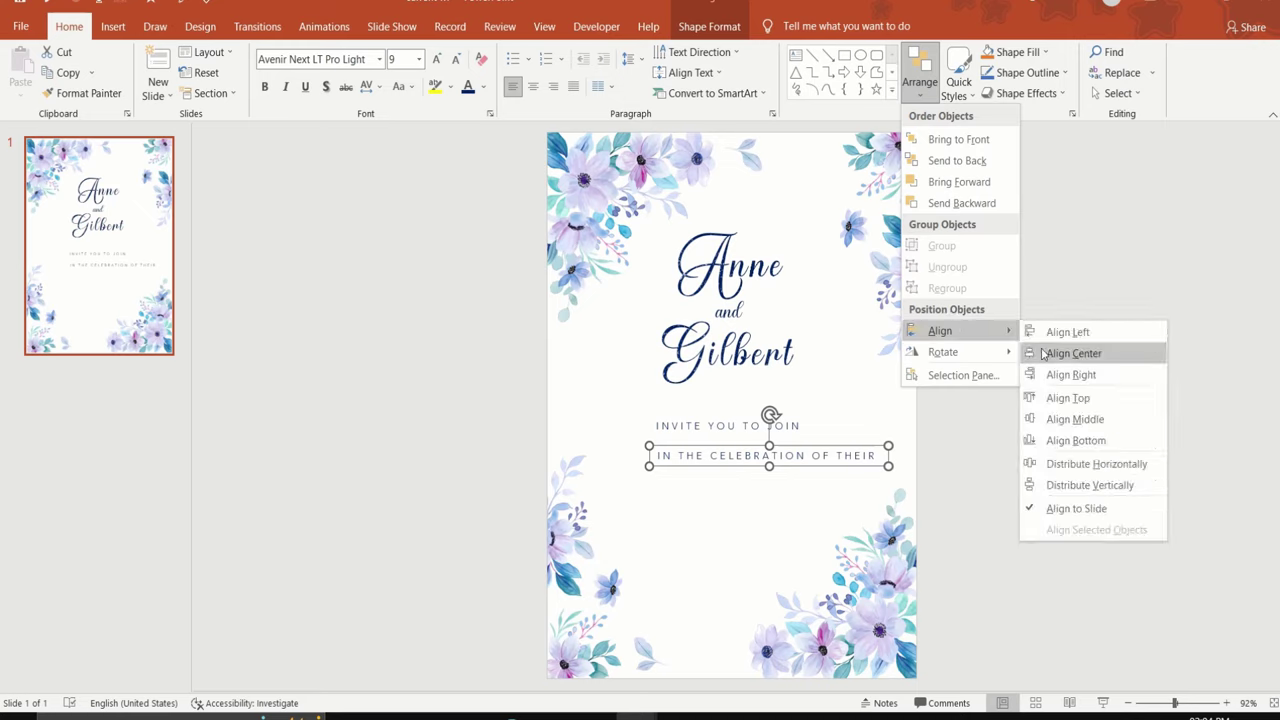
click(1043, 354)
drag(812, 470, 812, 460)
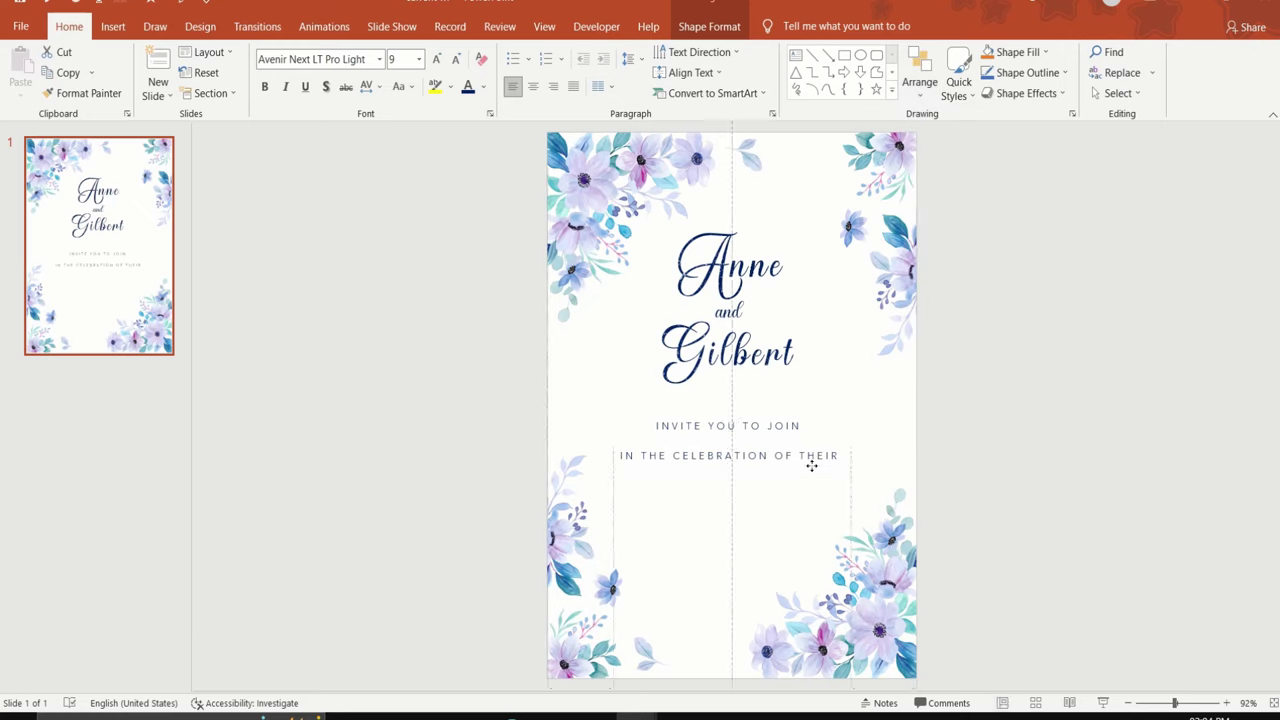
- Move both invitation lines up together toward the names
drag(503, 377, 869, 481)
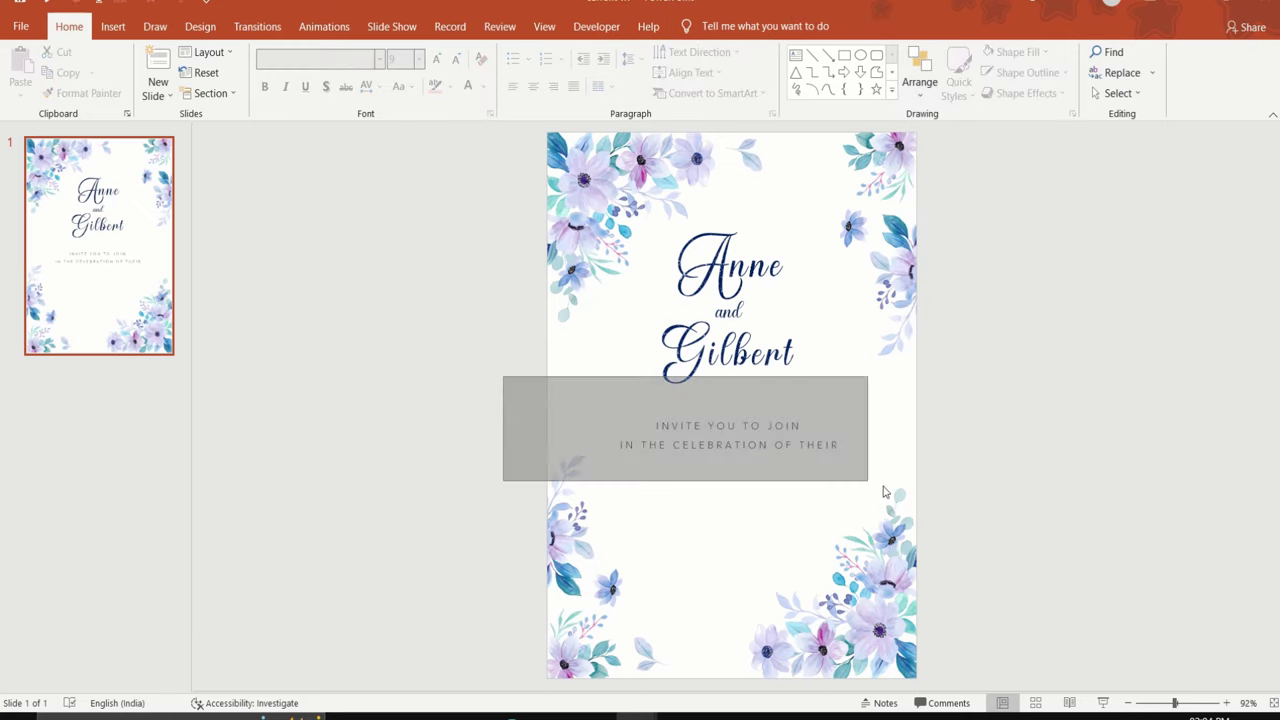
drag(781, 460, 781, 442)
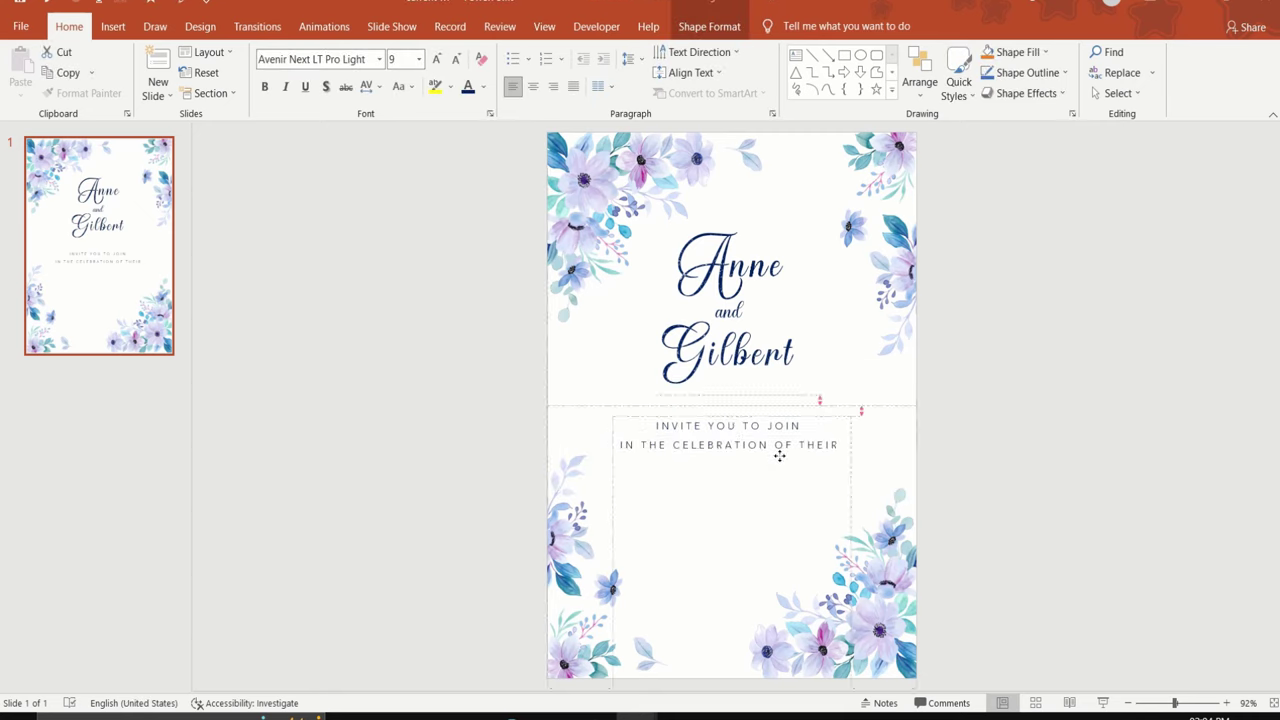
click(1034, 454)
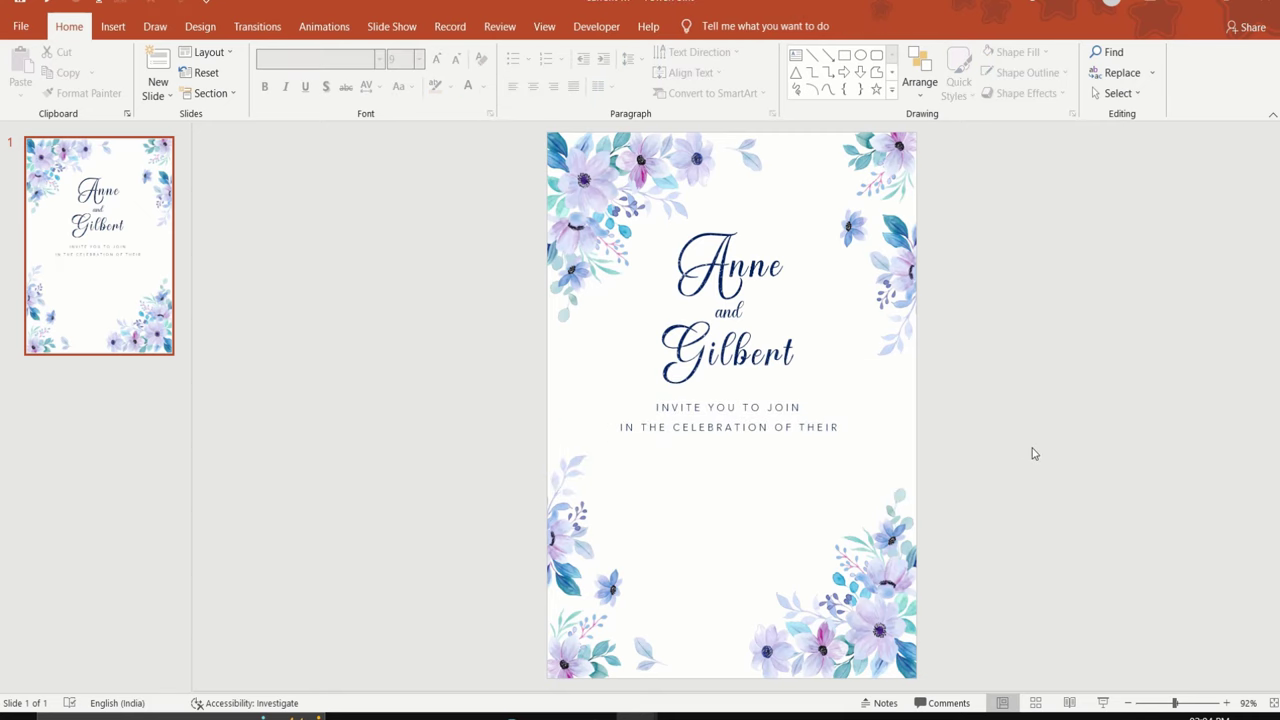
click(753, 340)
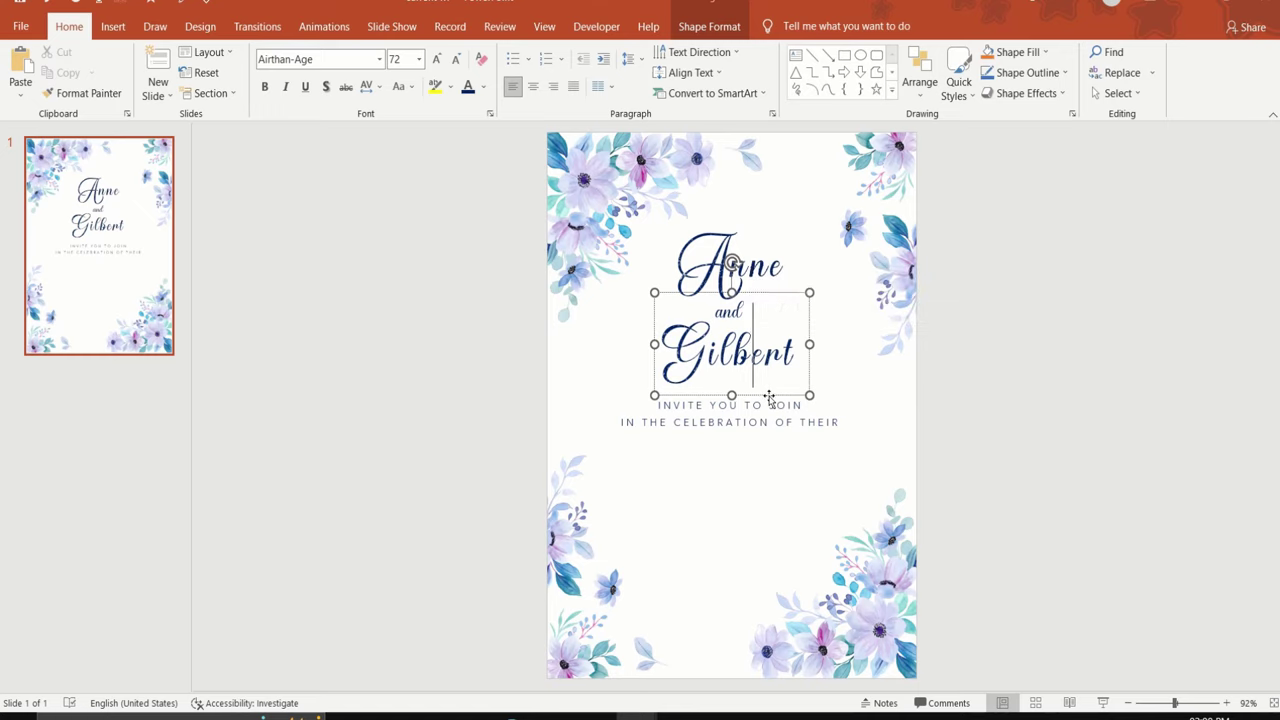
- Duplicate the Gilbert box below the celebration line and retype it as 'Wedding'
key(ctrl+d)
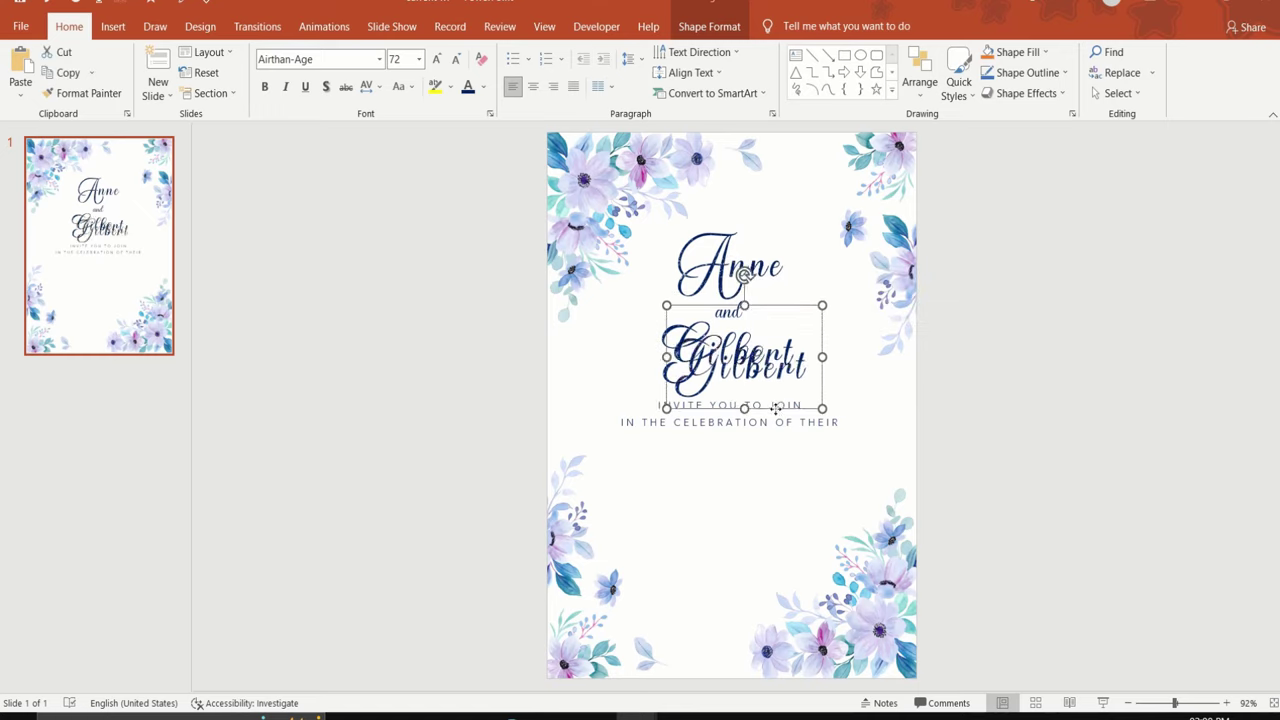
drag(776, 408, 768, 514)
click(795, 487)
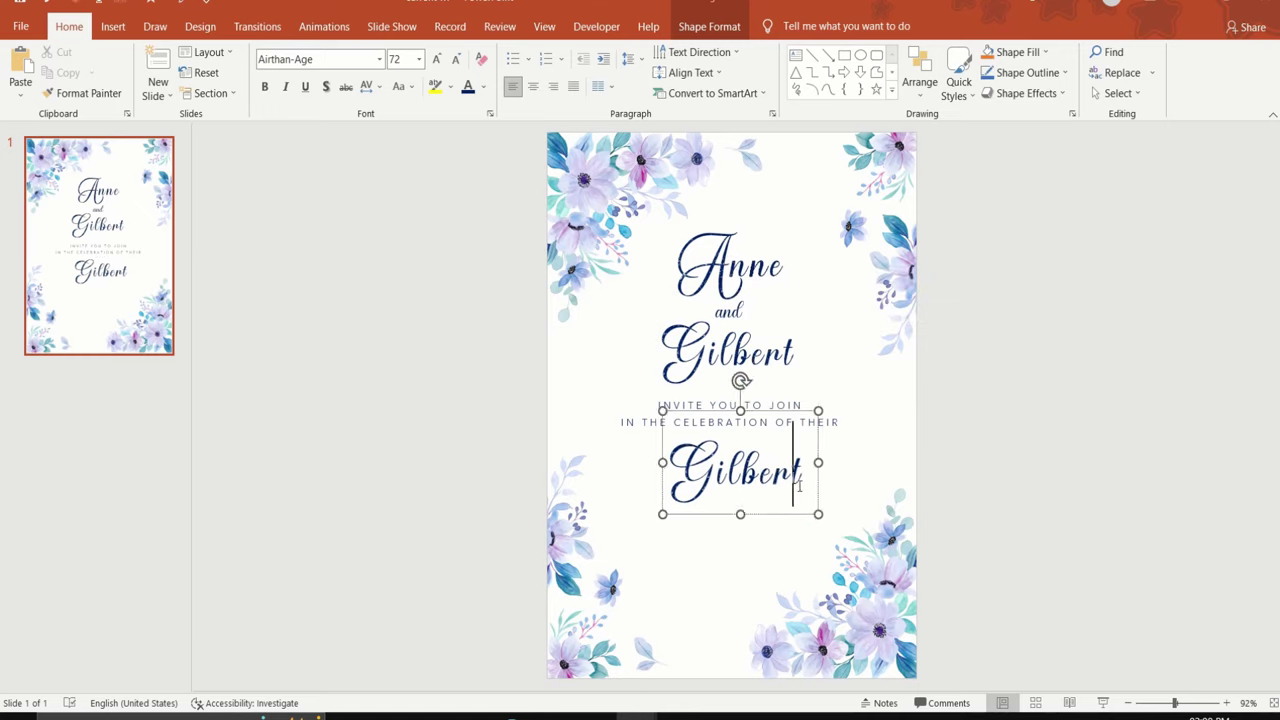
key(BackSpace)
key(BackSpace)
key(BackSpace)
key(BackSpace)
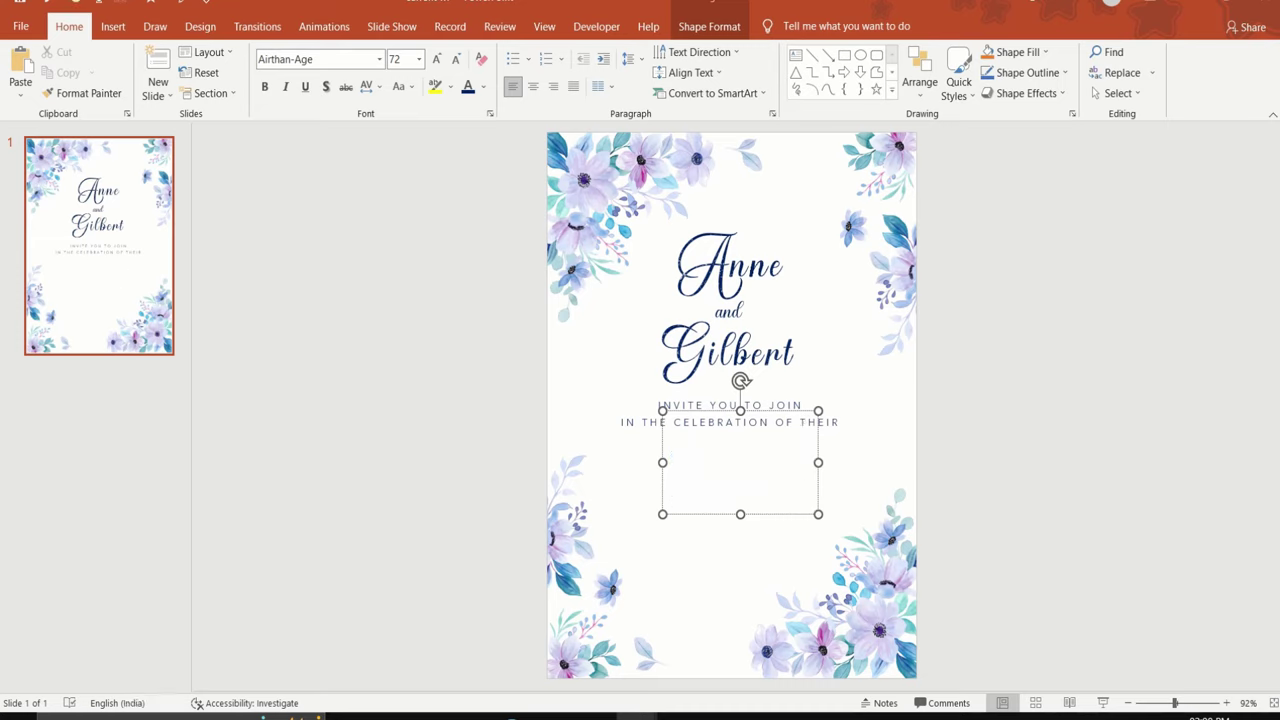
text(Wedding)
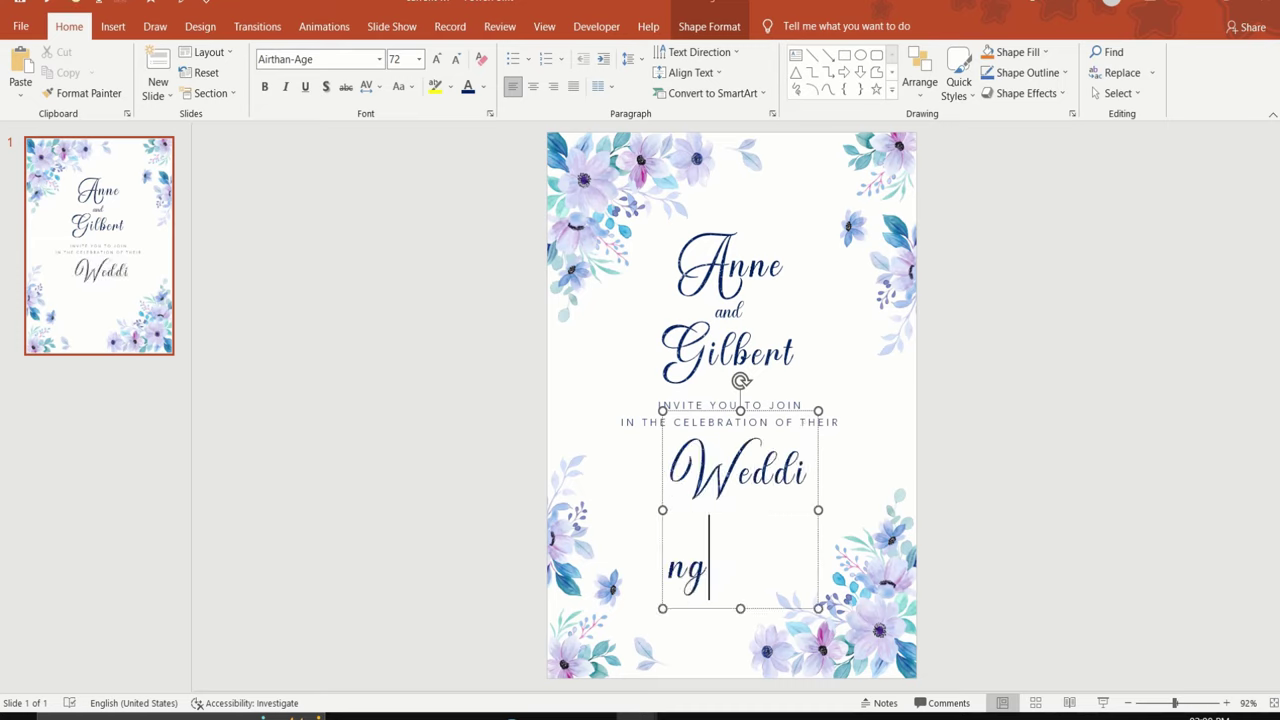
- Set 'Wedding' to 36 pt and narrow its box to fit the word
key(ctrl+a)
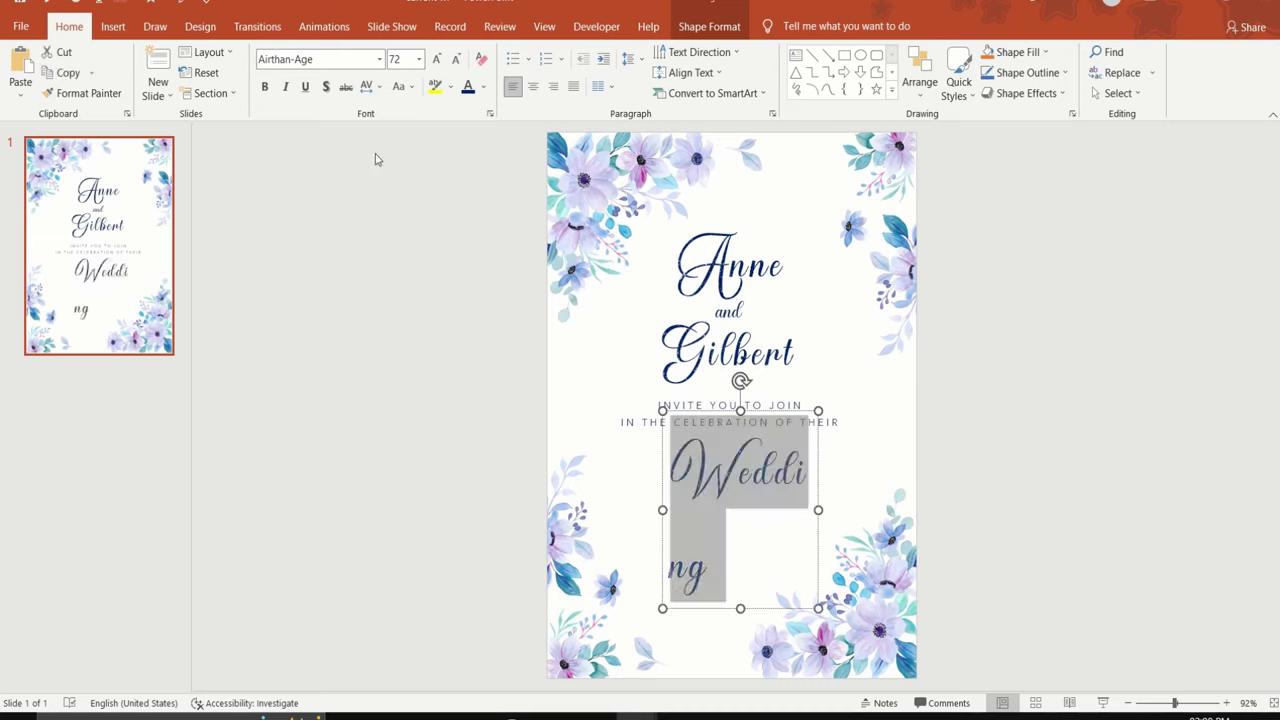
click(404, 60)
text(6)
key(Return)
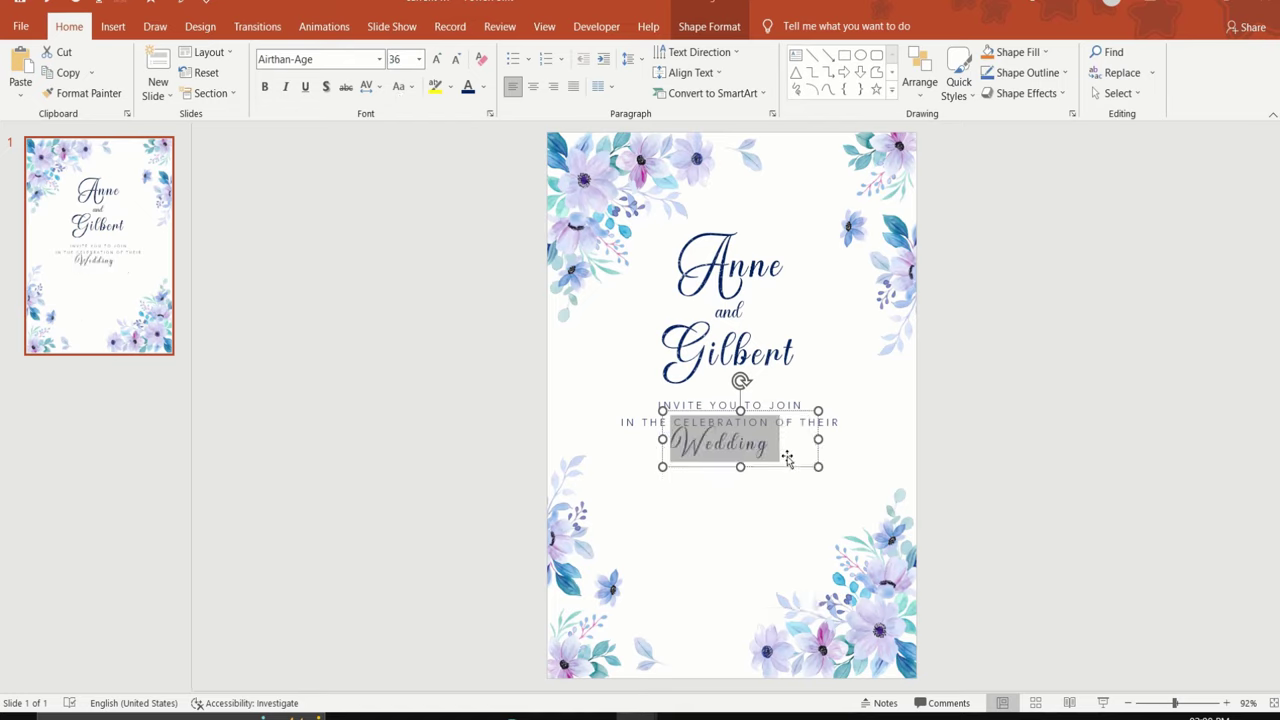
drag(821, 438, 779, 440)
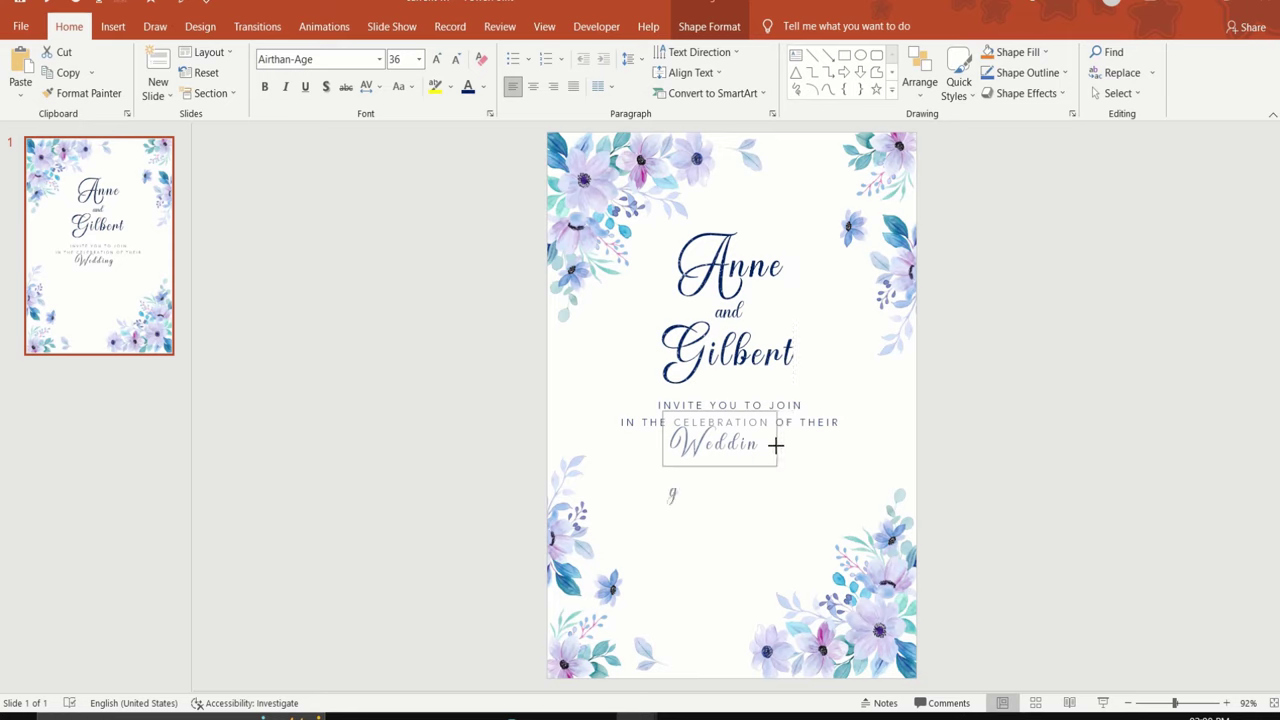
- Centre 'Wedding' horizontally on the slide, nudging it slightly lower
click(919, 72)
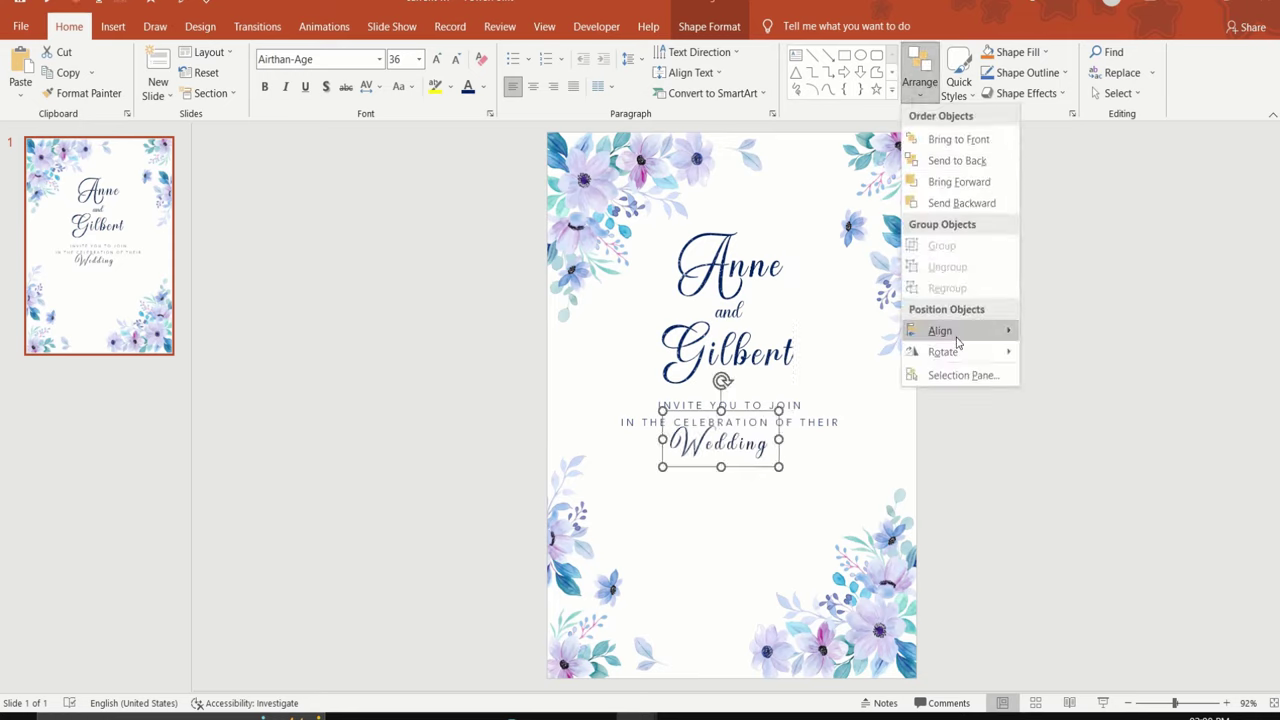
mouse_move(957, 336)
click(1045, 353)
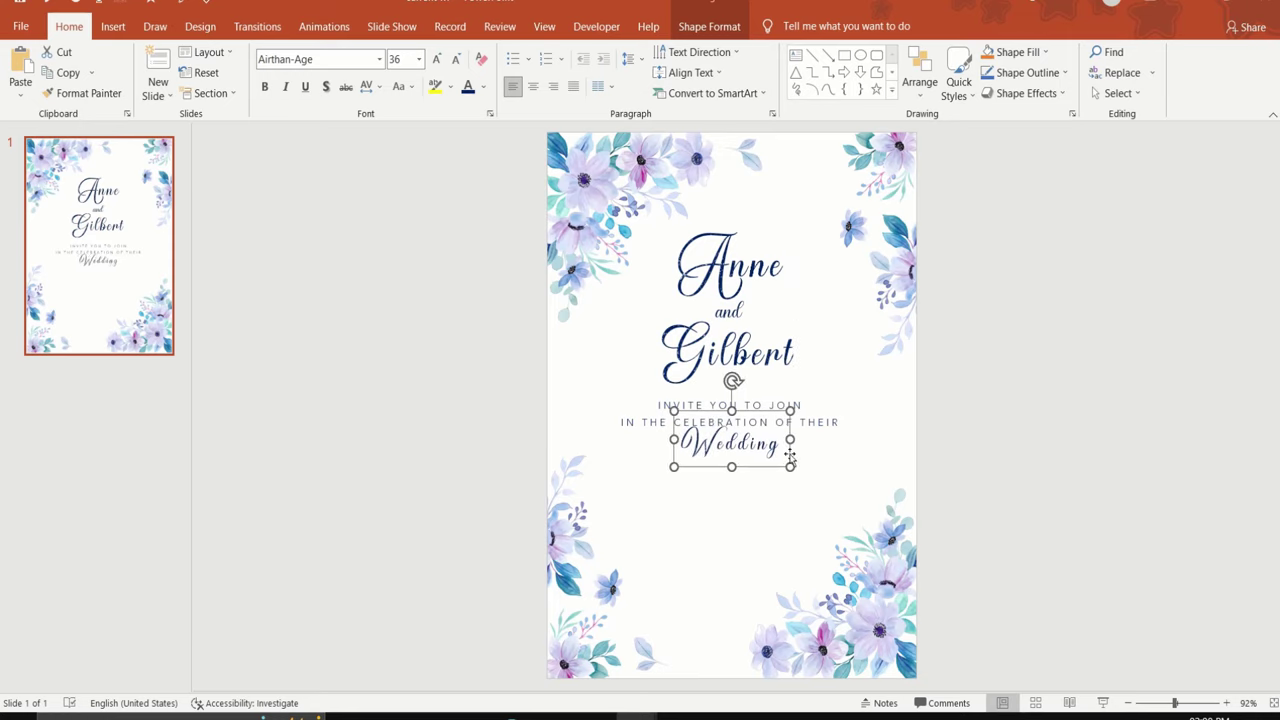
drag(768, 471, 767, 478)
click(1079, 495)
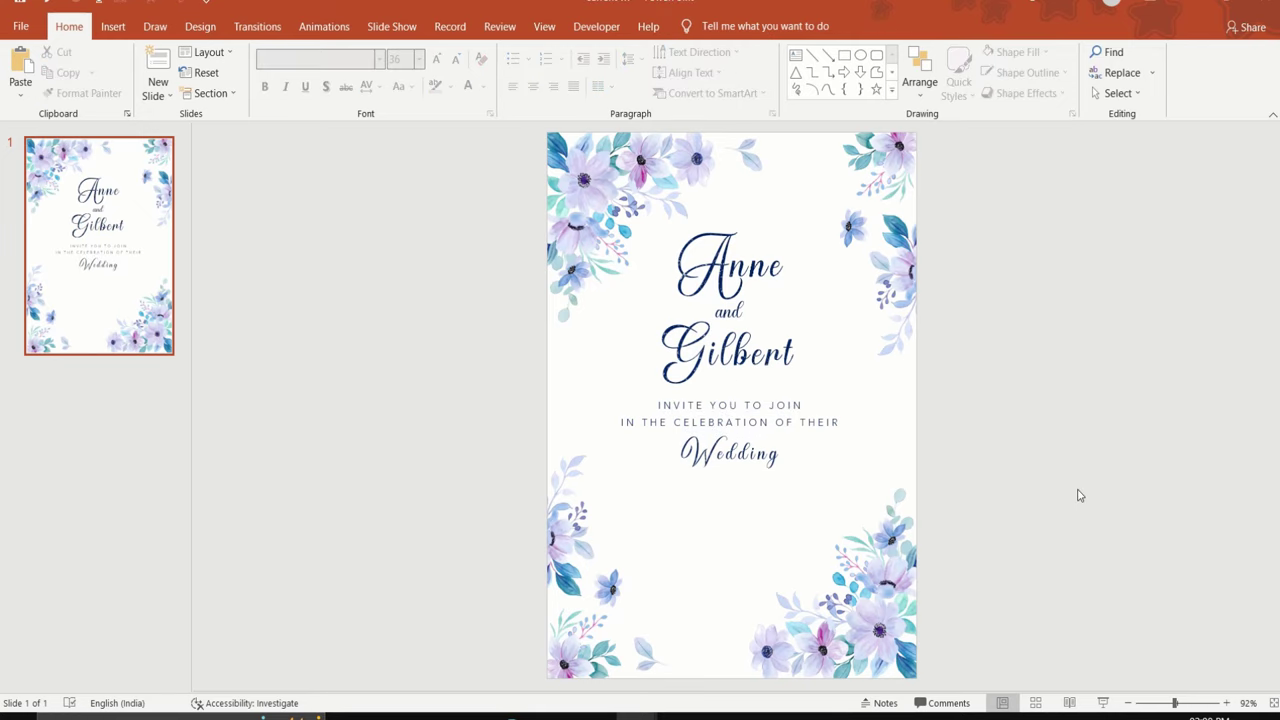
- Duplicate the celebration line below 'Wedding' and retype it as 'SAT'
click(829, 426)
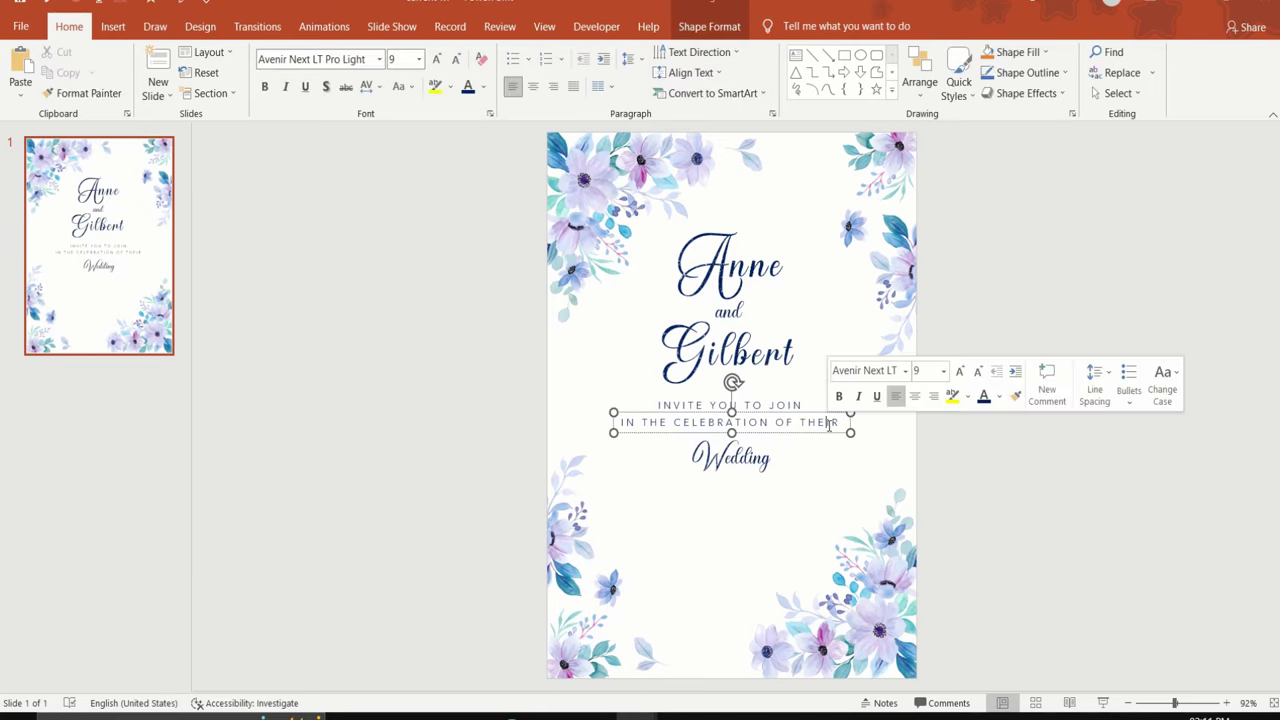
key(ctrl+d)
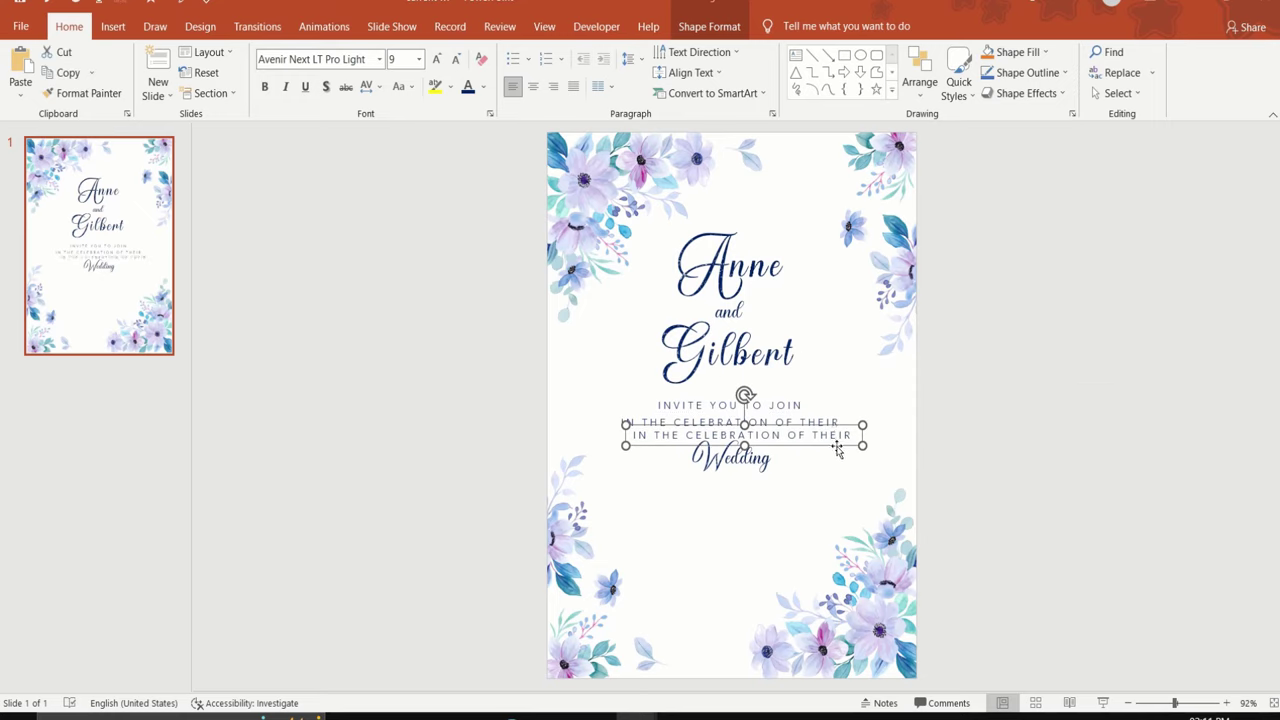
drag(838, 447, 832, 490)
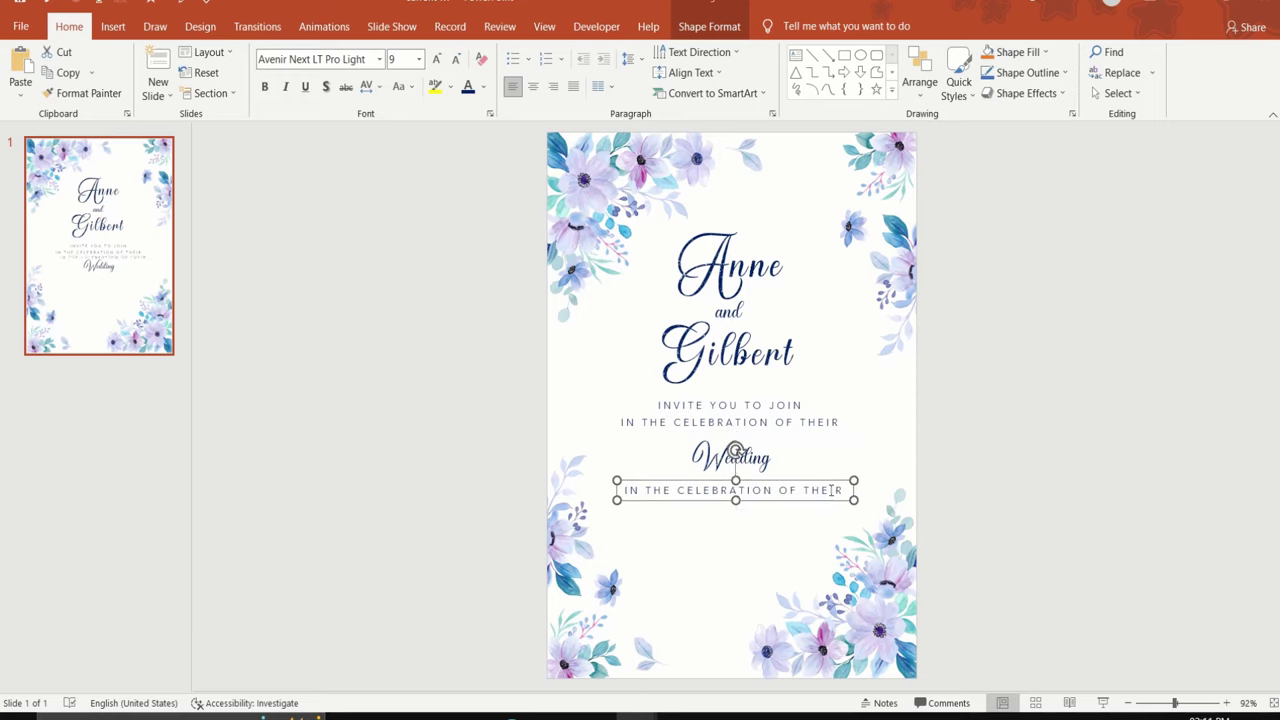
click(843, 493)
key(BackSpace)
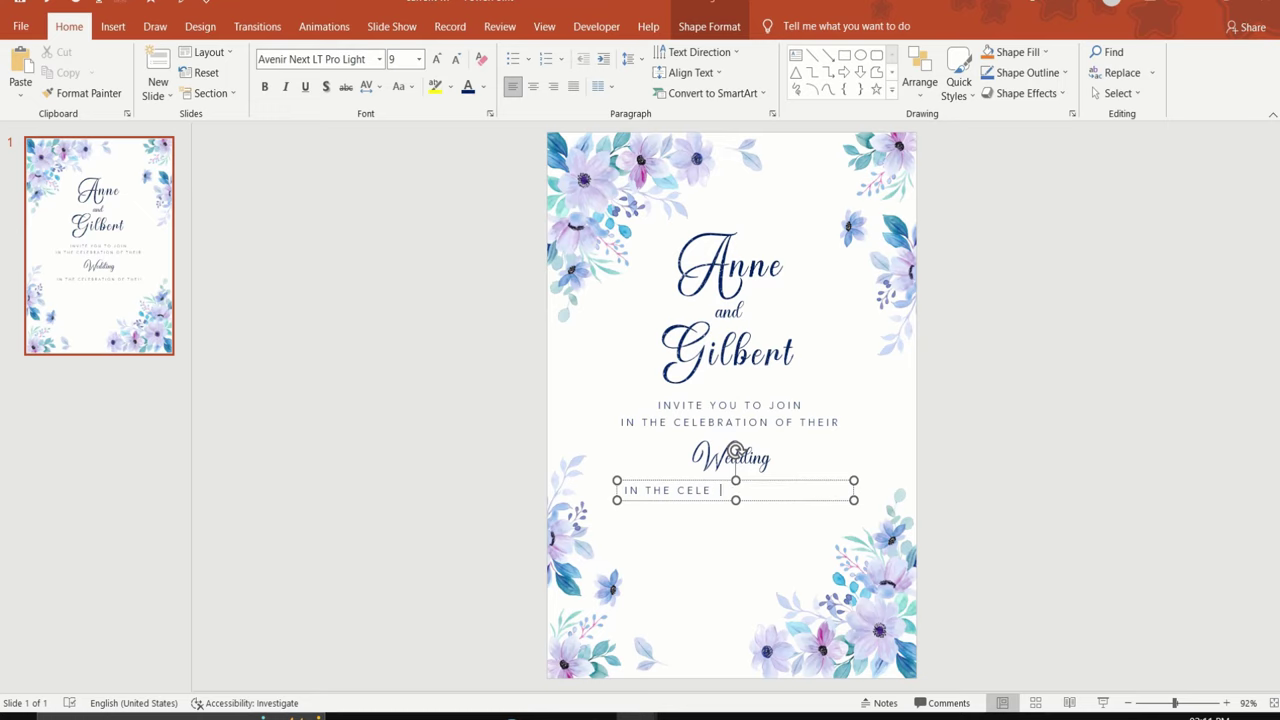
key(BackSpace)
key(BackSpace)
key(BackSpace)
text(SA)
- Make 'SAT' 12 pt bold and narrow its box to fit the word
drag(651, 490, 620, 490)
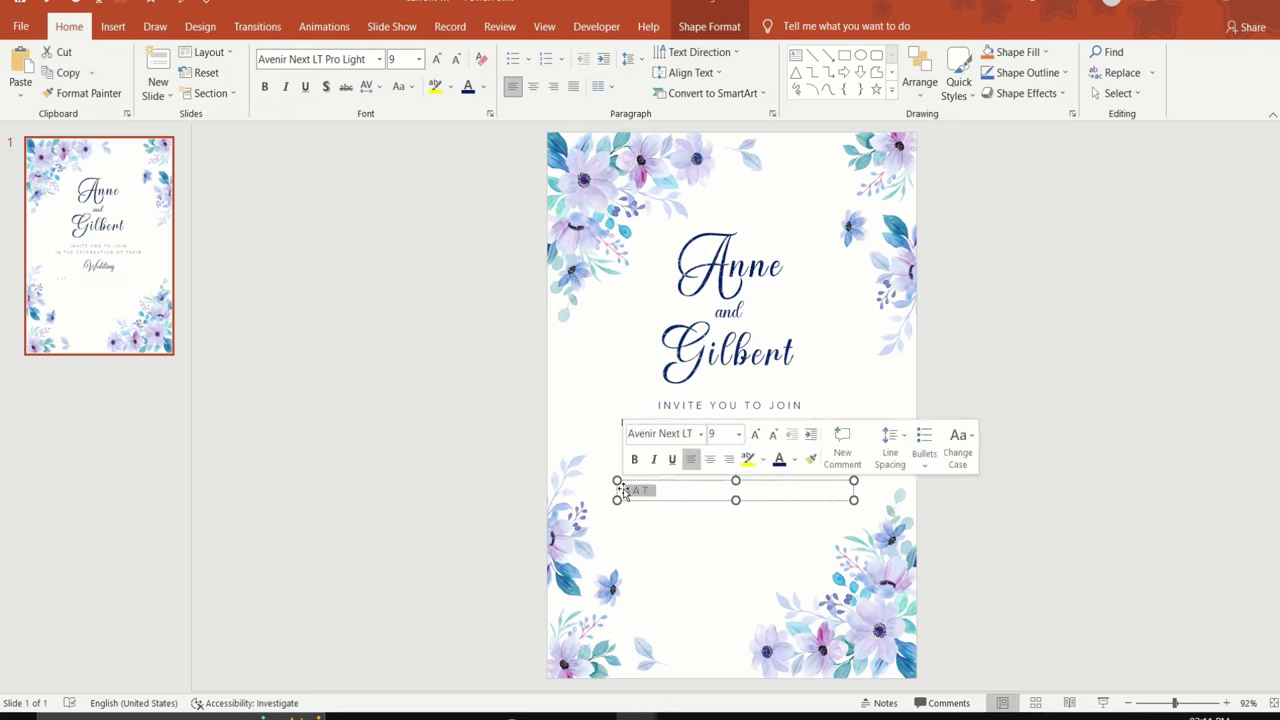
click(405, 60)
text(12)
key(Return)
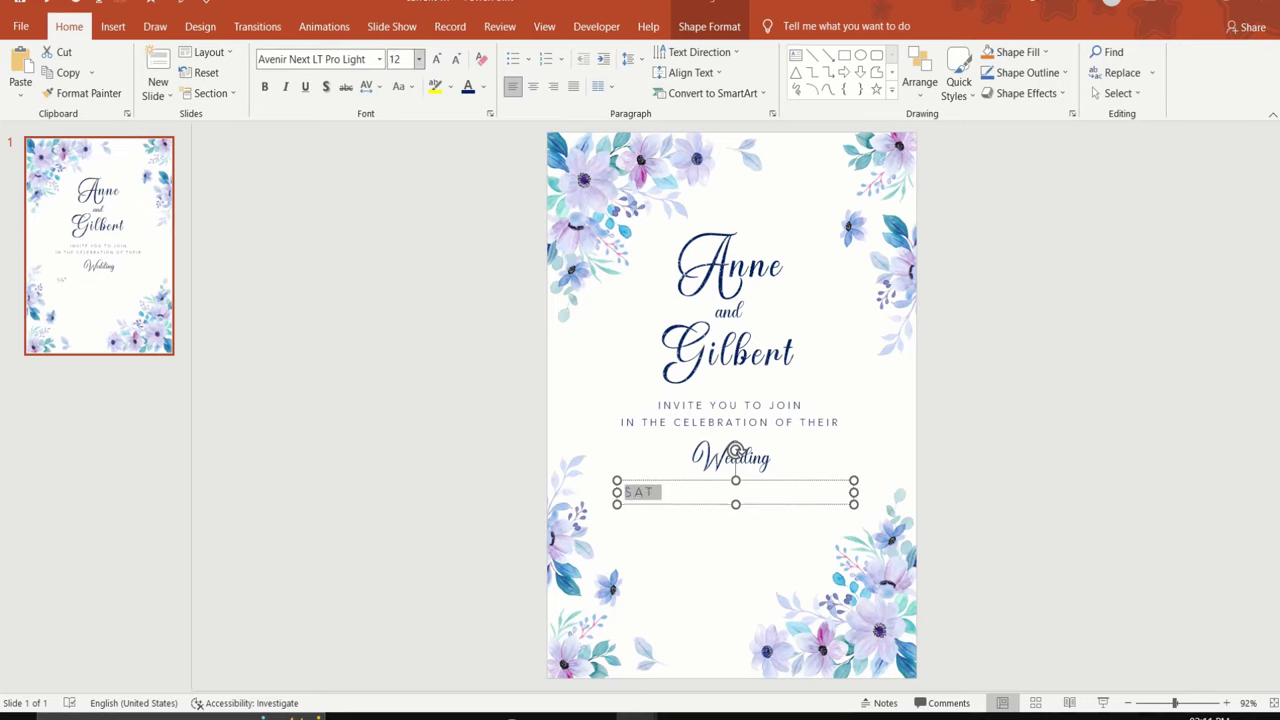
click(265, 87)
drag(848, 493, 667, 491)
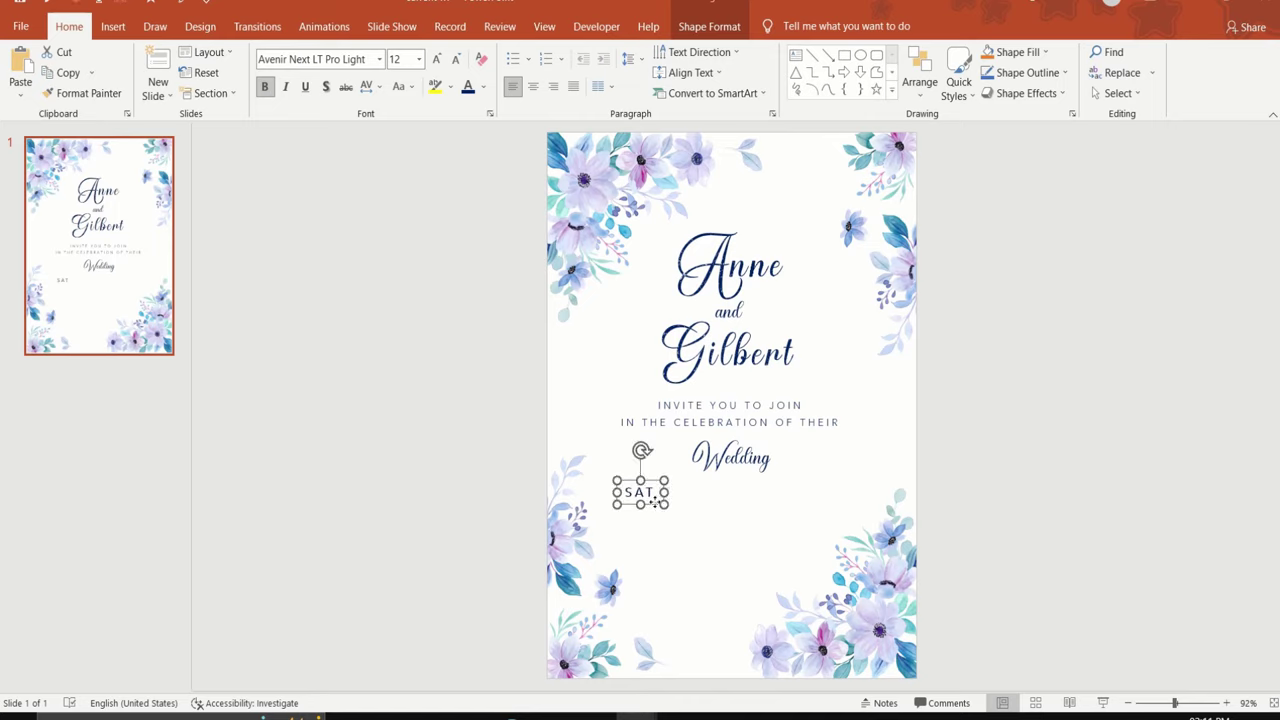
- Duplicate the SAT box to create '30' and 'JUL' date boxes below it
key(ctrl+d)
click(652, 562)
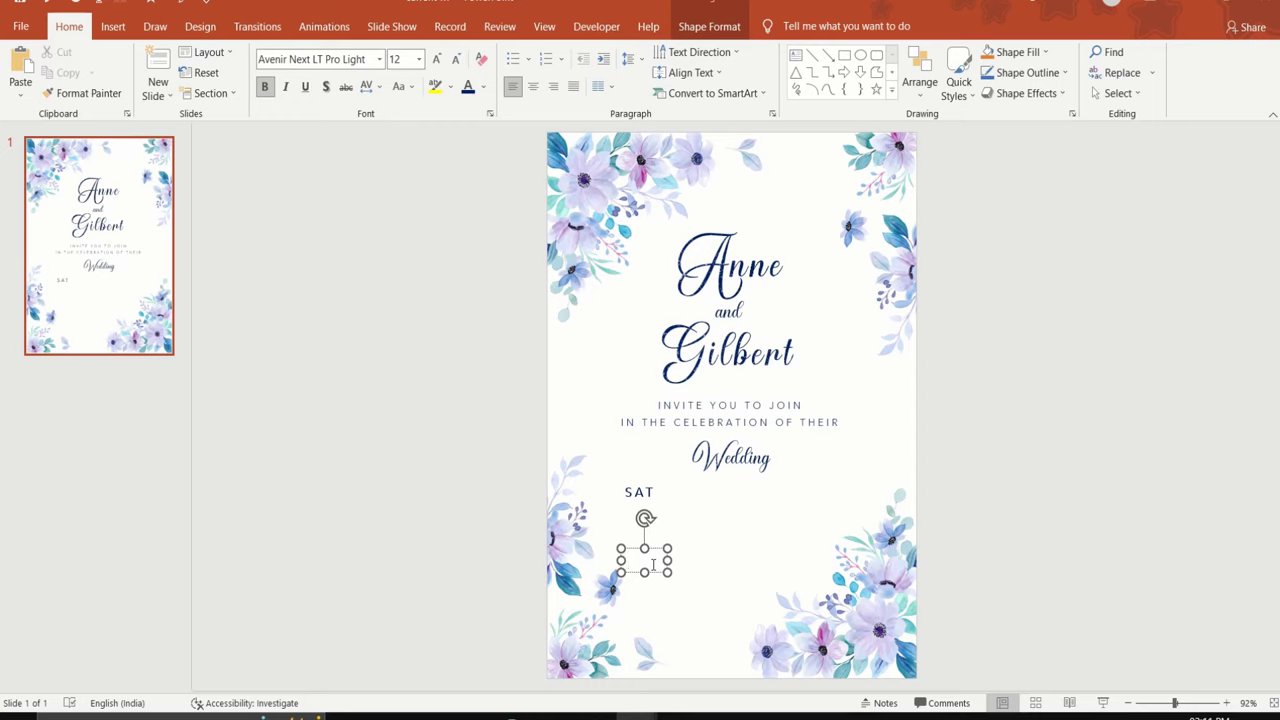
text(30)
drag(658, 573, 662, 641)
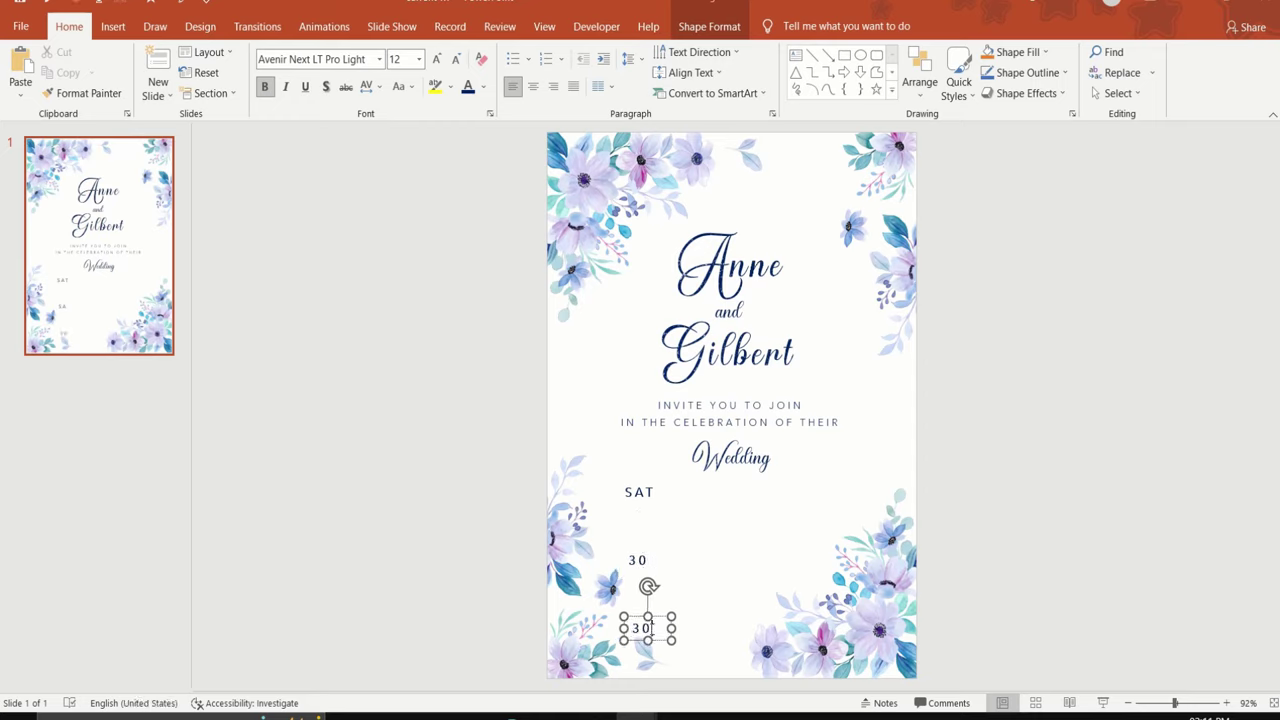
key(BackSpace)
key(BackSpace)
text(JUL)
- Narrow the '30' text box and move it up near SAT
click(653, 505)
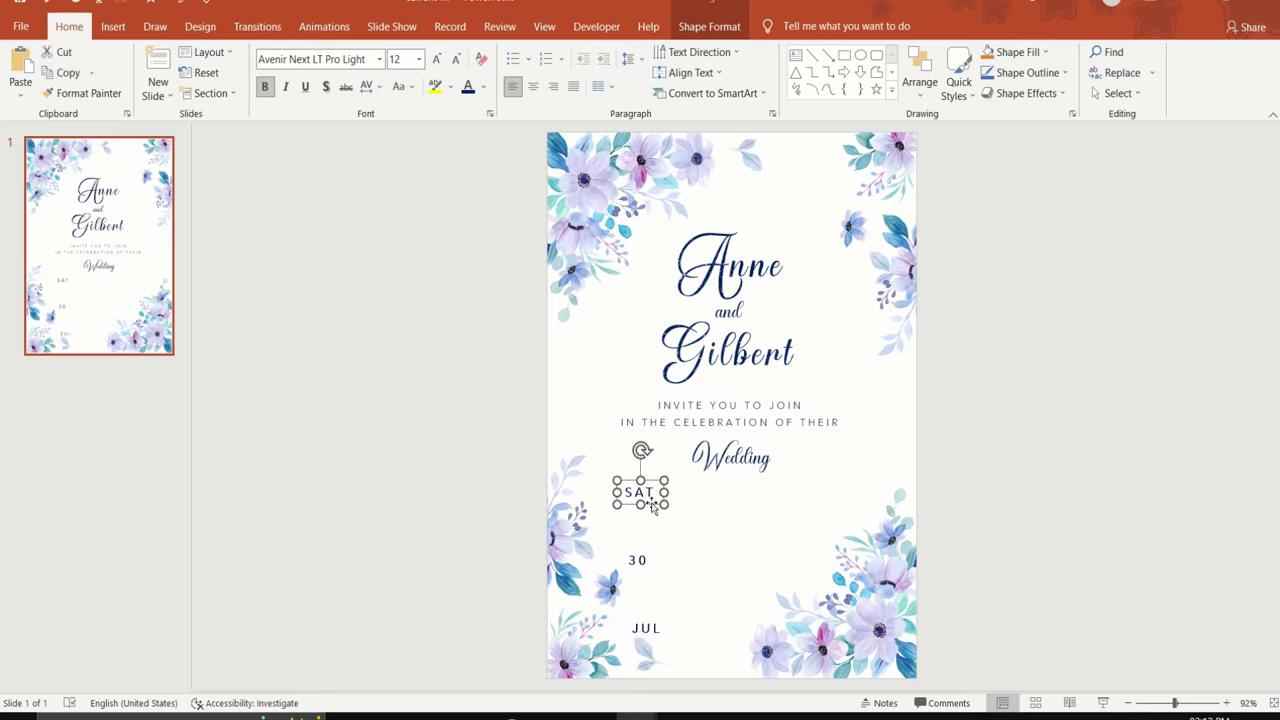
click(647, 561)
click(666, 563)
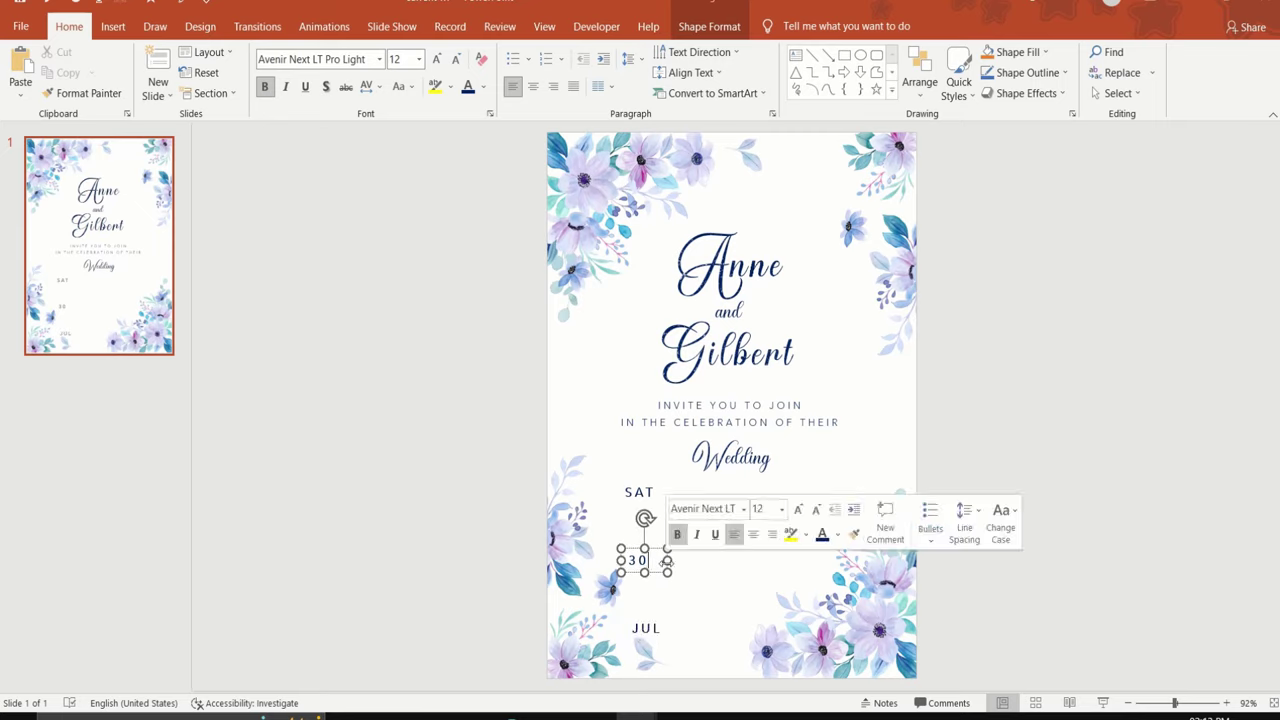
mouse_move(666, 563)
mouse_down()
mouse_move(654, 563)
mouse_move(742, 505)
mouse_up()
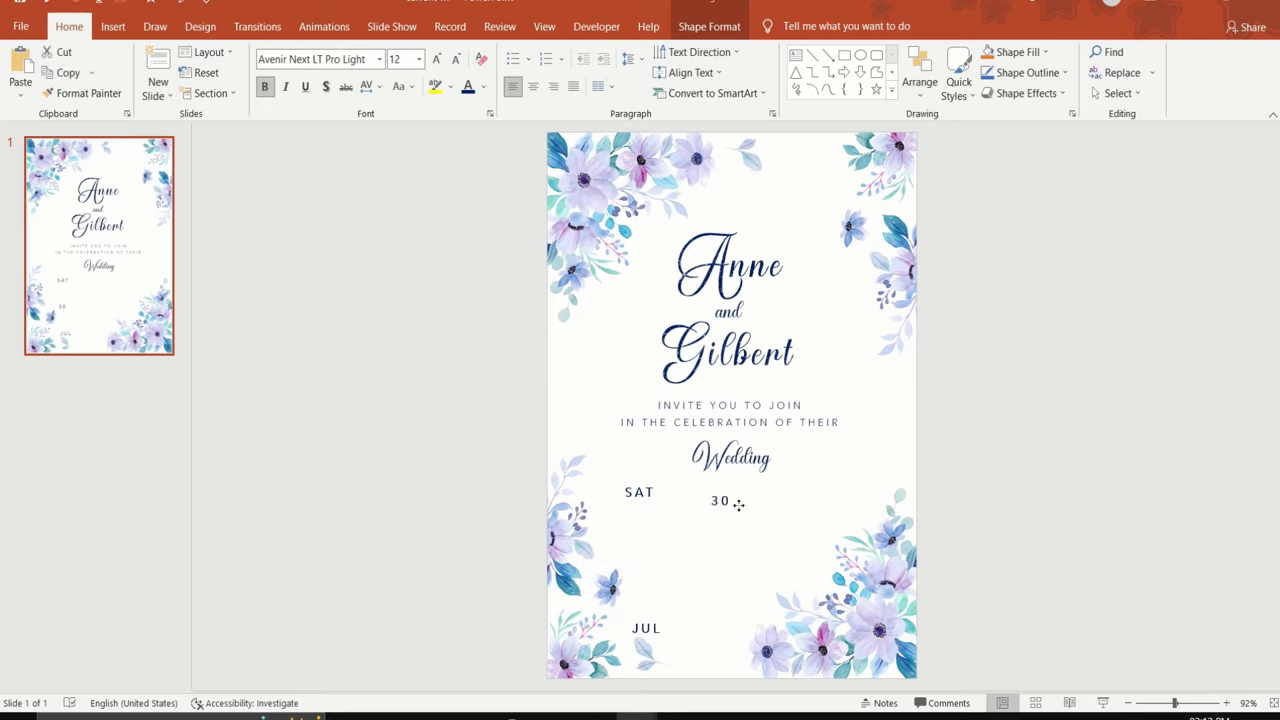
- Centre the '30' box horizontally on the slide
click(919, 72)
mouse_move(980, 331)
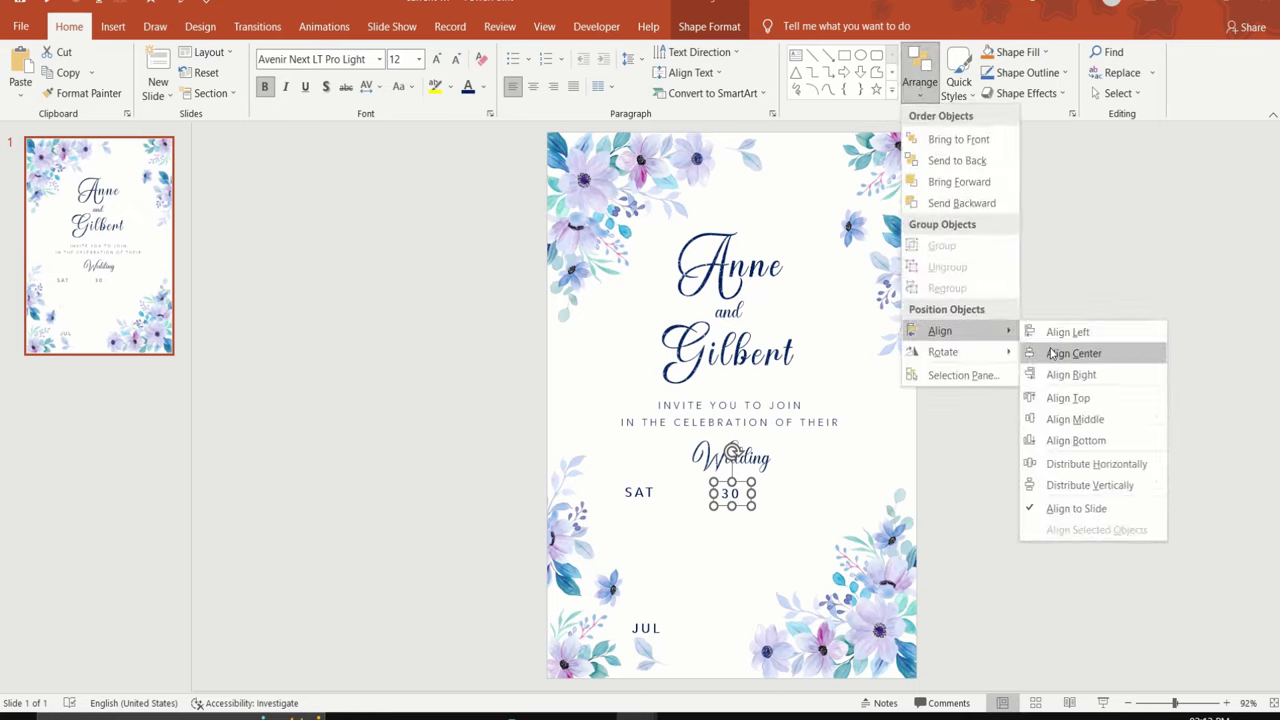
click(1050, 353)
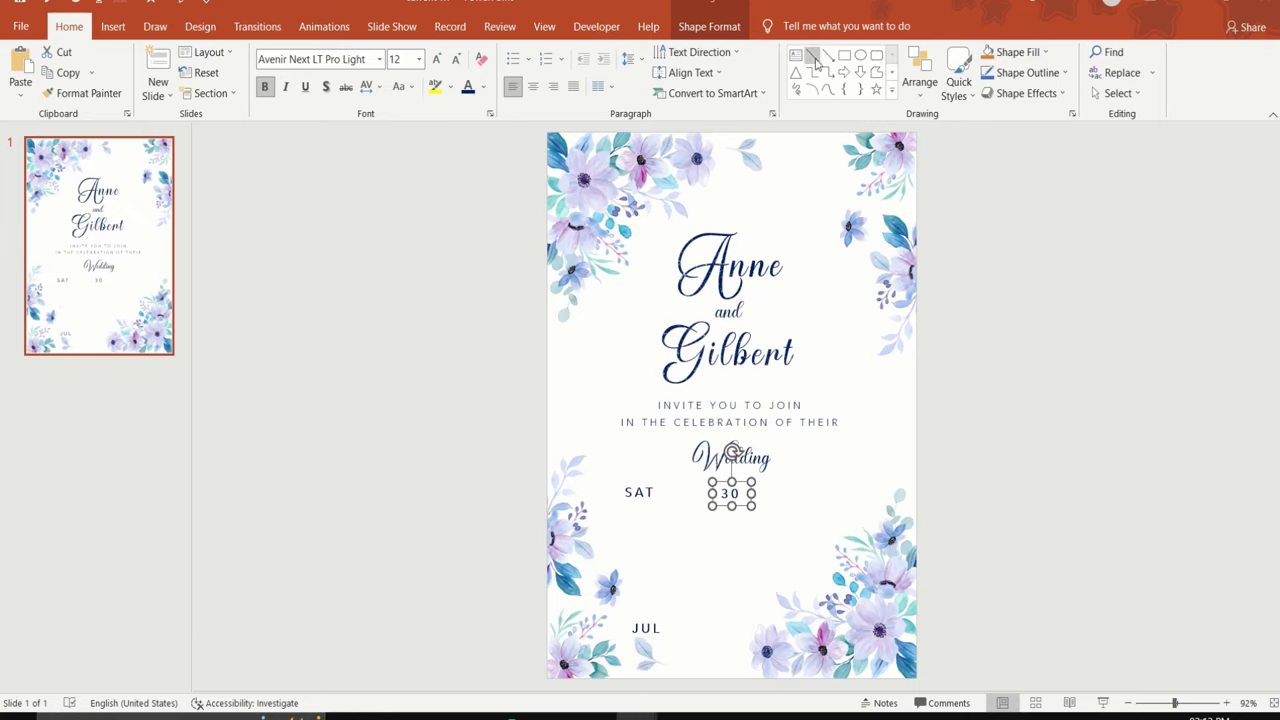
- Draw a short vertical divider line in dark blue at 1 pt beside '30'
click(812, 55)
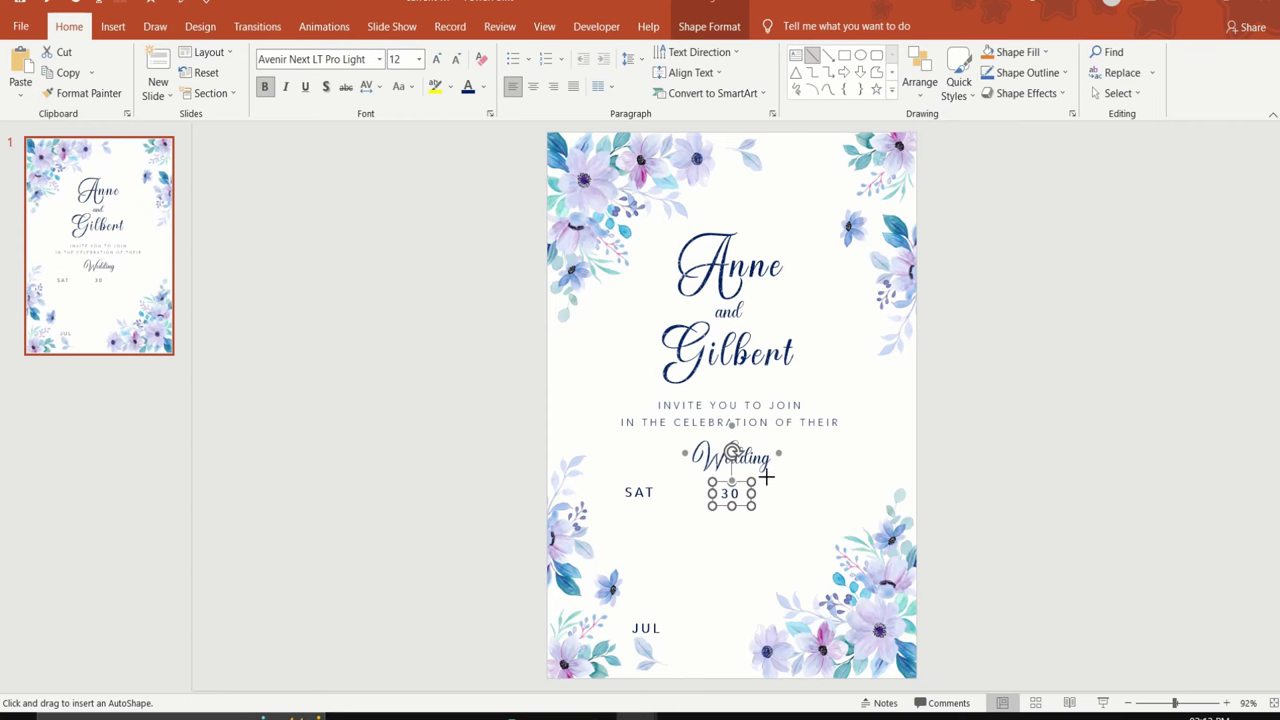
drag(766, 477, 766, 519)
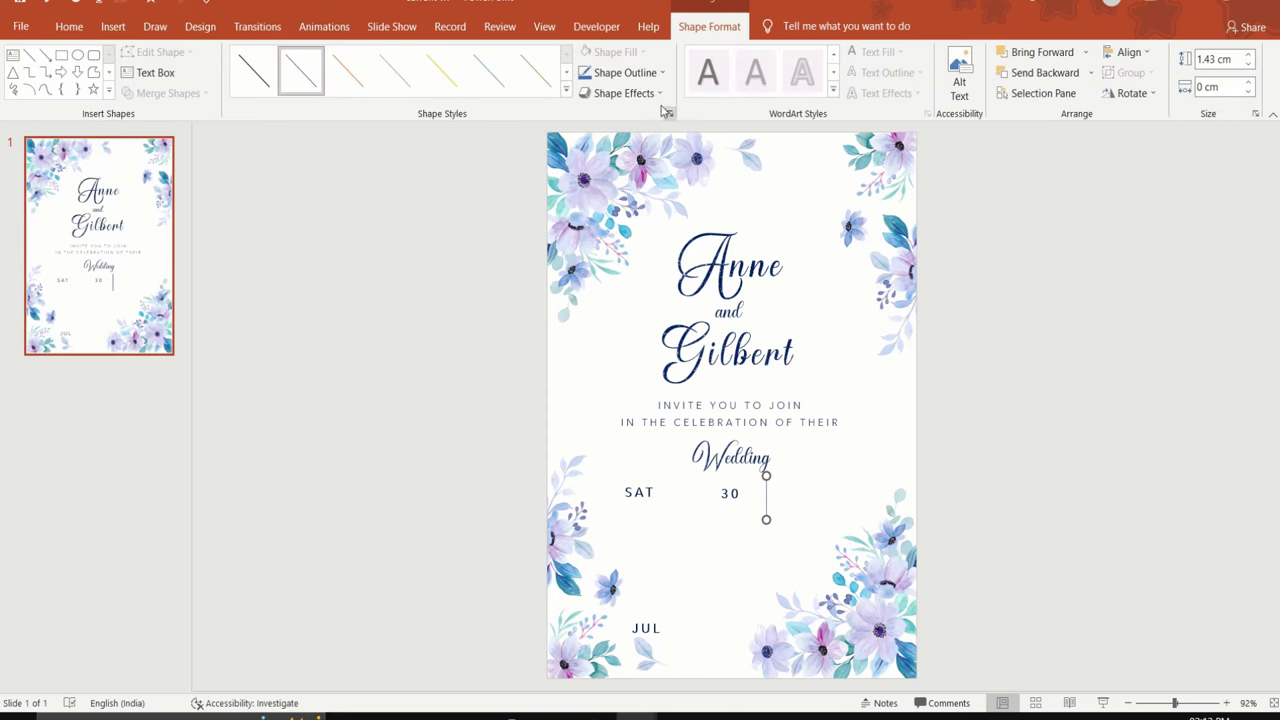
click(646, 76)
click(689, 213)
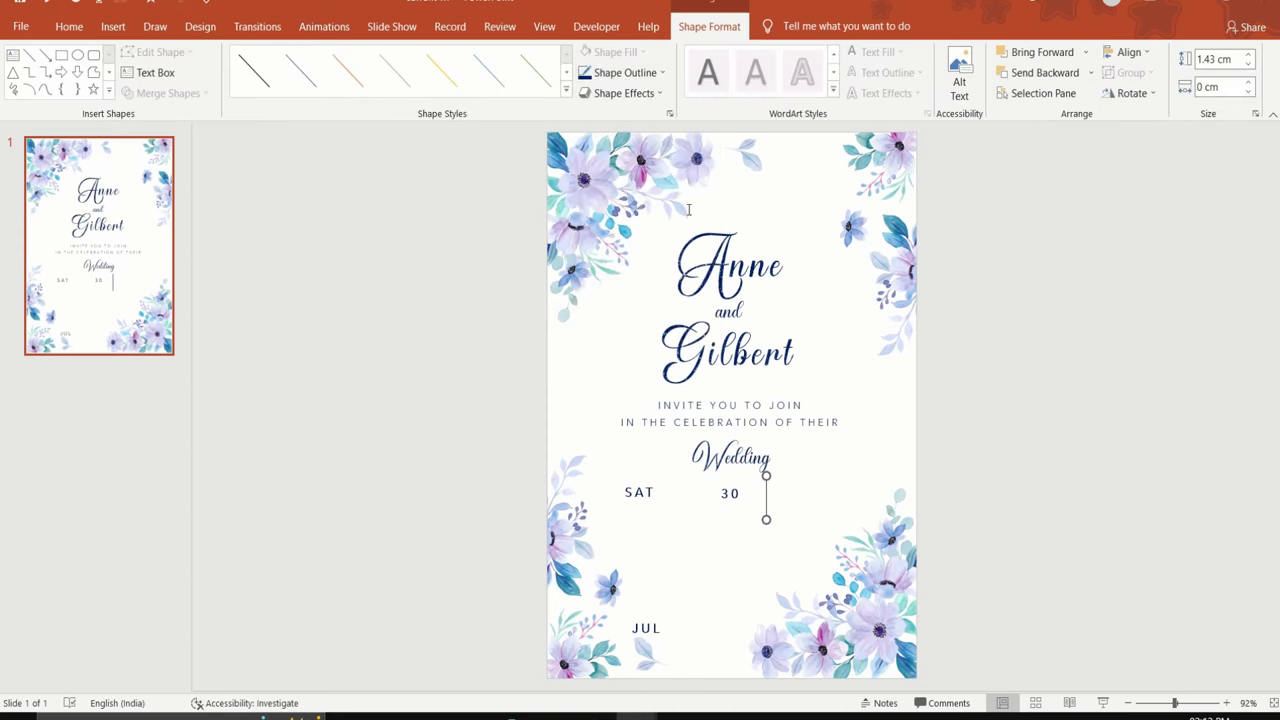
click(662, 73)
mouse_move(650, 292)
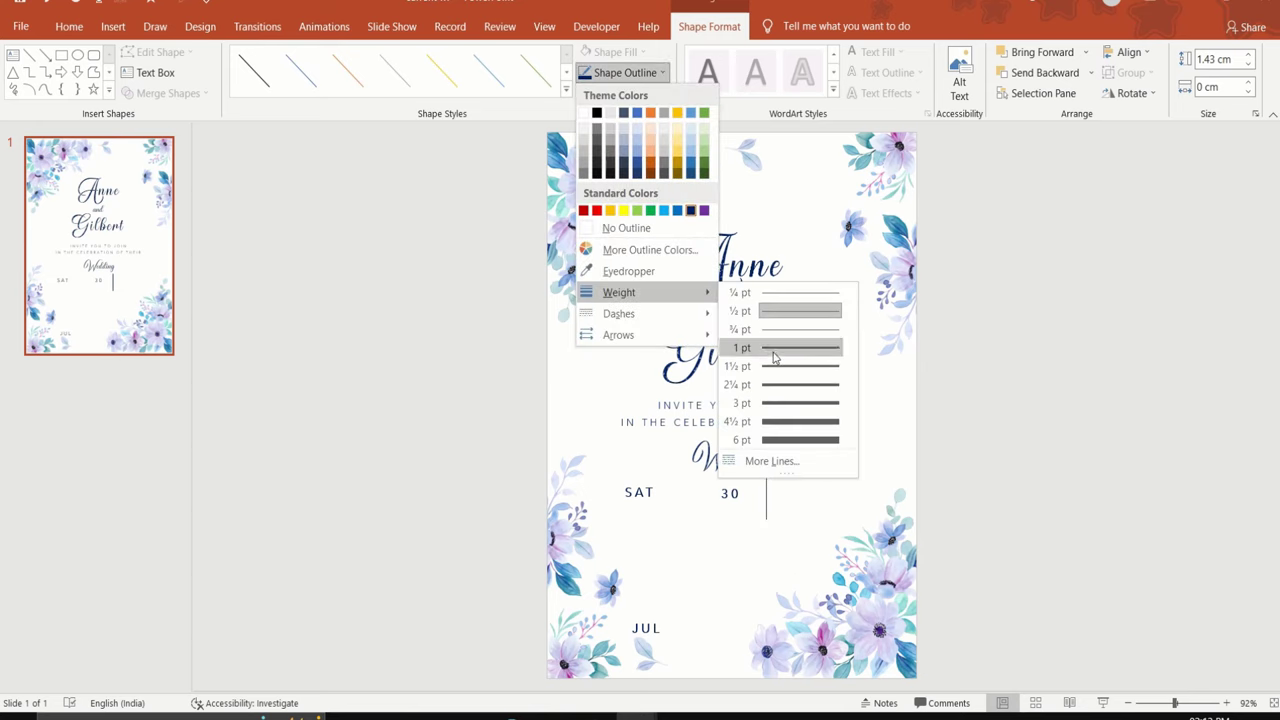
click(745, 350)
mouse_move(767, 518)
mouse_down()
mouse_move(757, 495)
mouse_move(713, 498)
mouse_up()
- Duplicate the divider and move SAT and JUL beside 30 to form 'SAT | 30 | JUL'
key(ctrl+d)
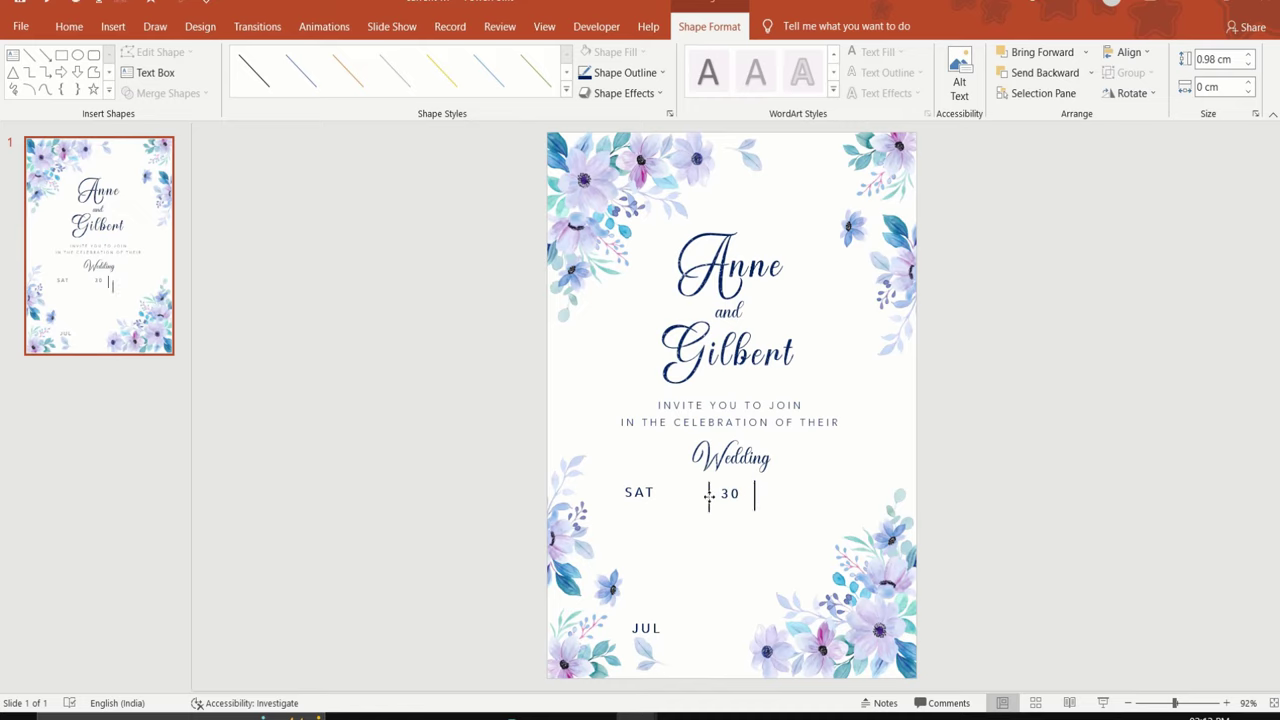
click(655, 496)
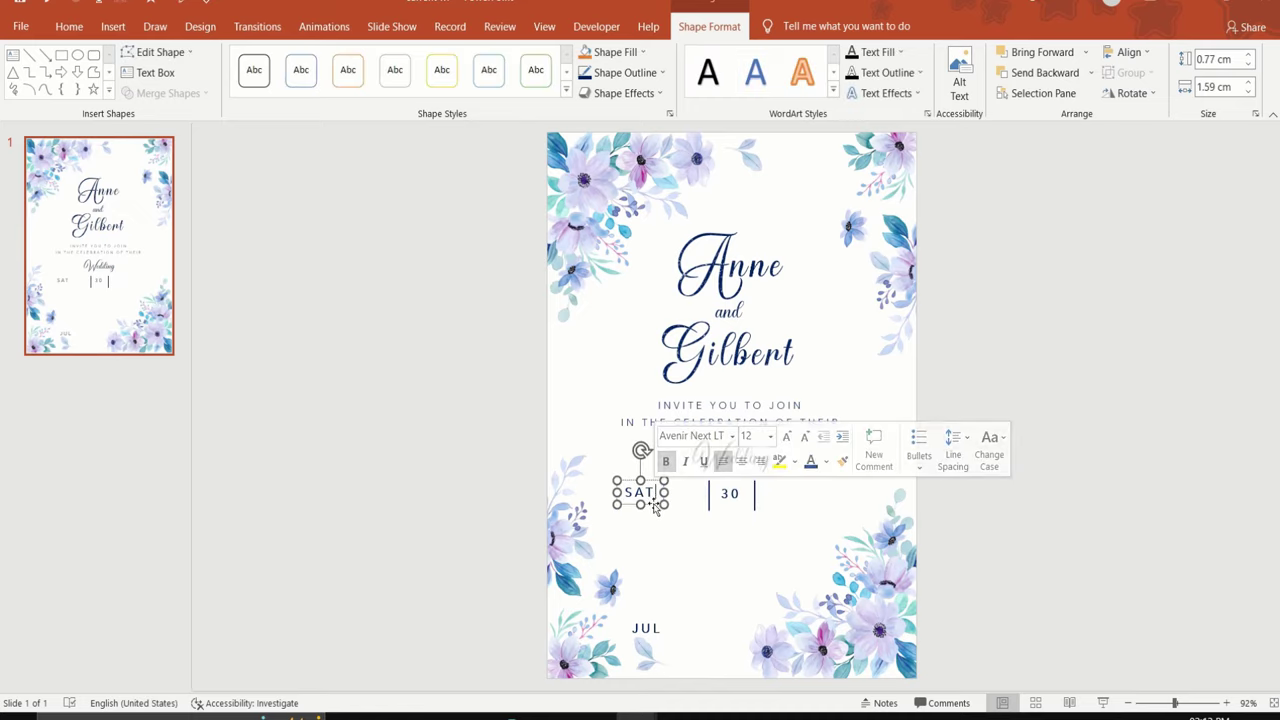
mouse_move(653, 503)
mouse_down()
mouse_move(696, 514)
mouse_move(699, 503)
mouse_up()
click(661, 638)
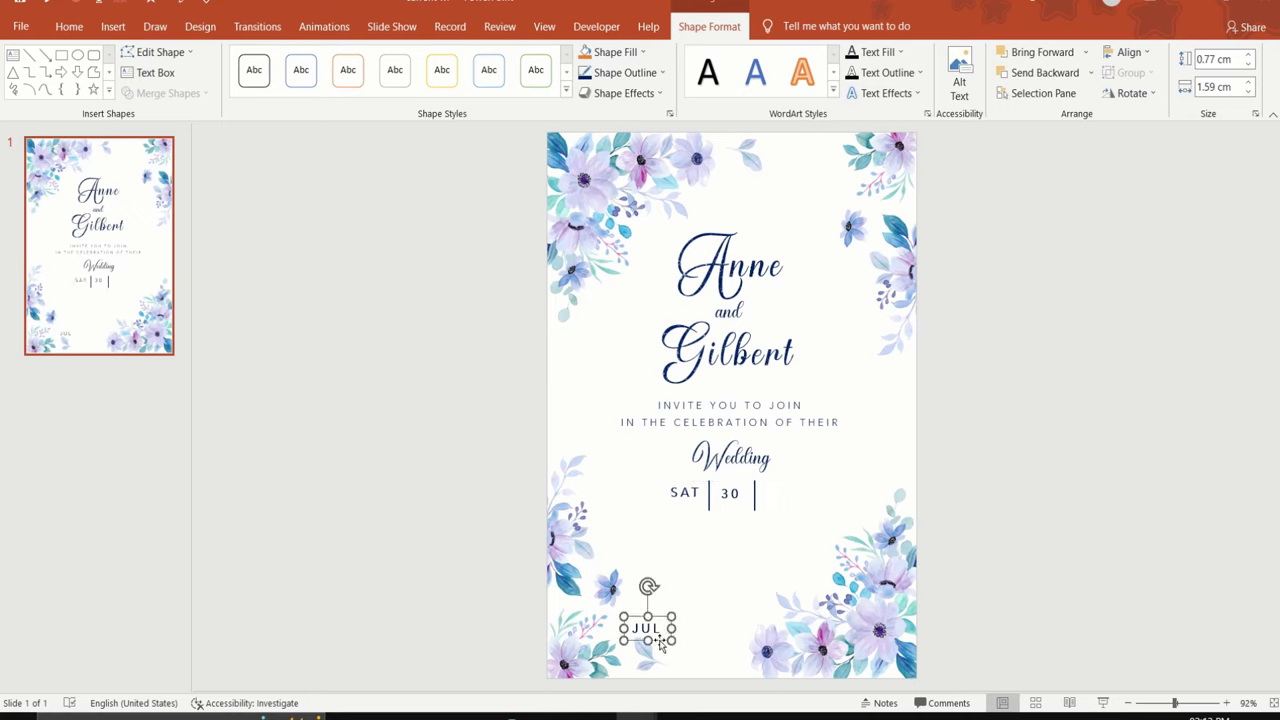
drag(659, 643, 794, 504)
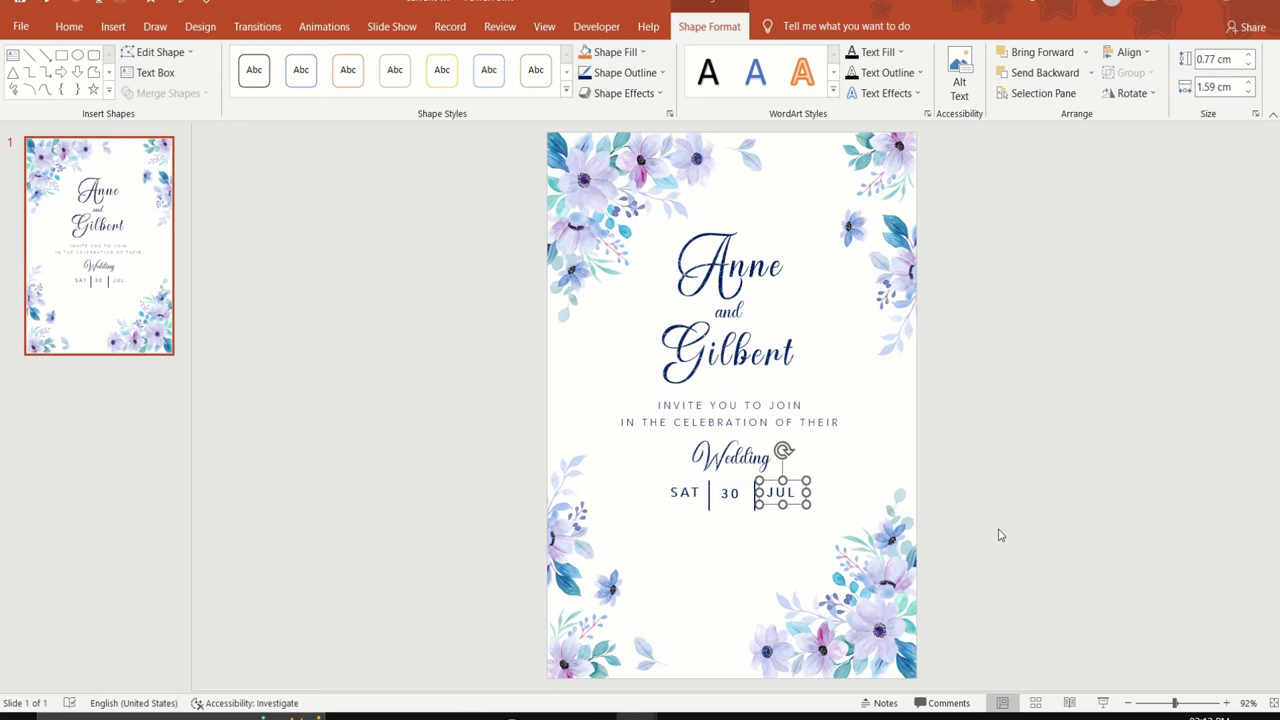
click(997, 531)
ctrl+scroll(1020, 383, up, 1)
- Copy the celebration line below the date row and retype it as 'AT TWO O'CLOCK IN THE AFTERNOON'
click(845, 422)
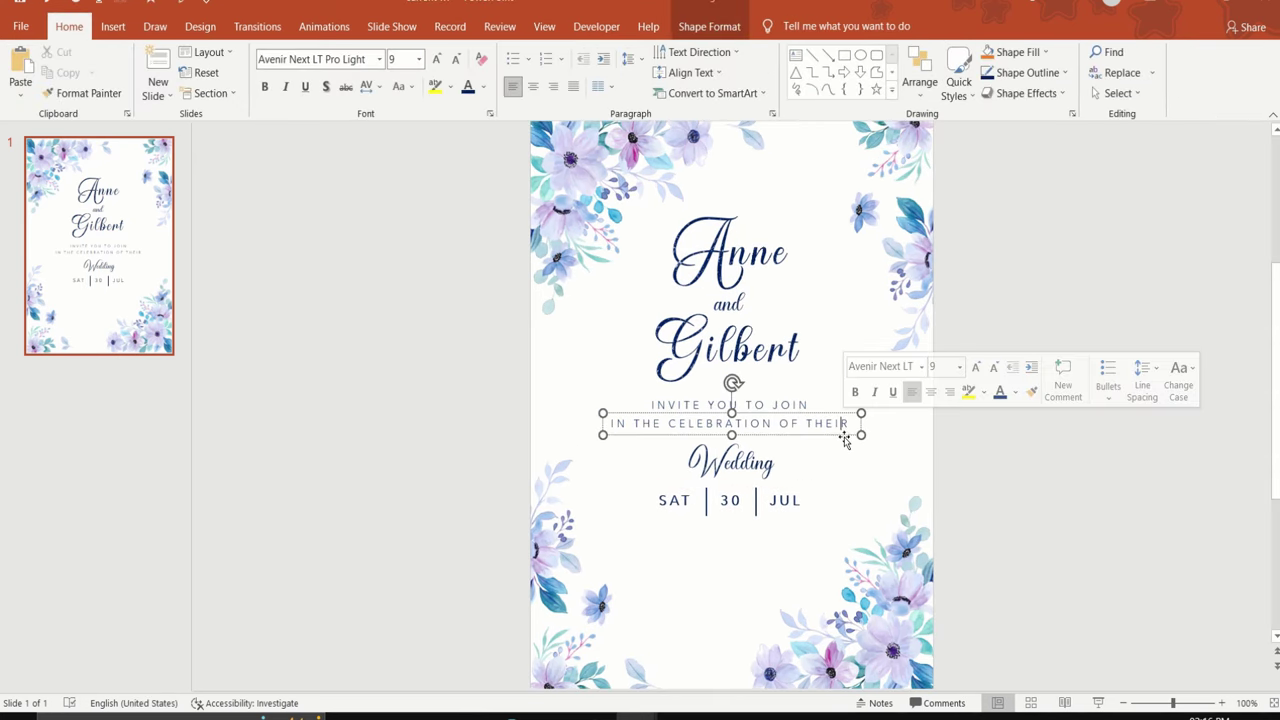
drag(845, 423, 845, 437)
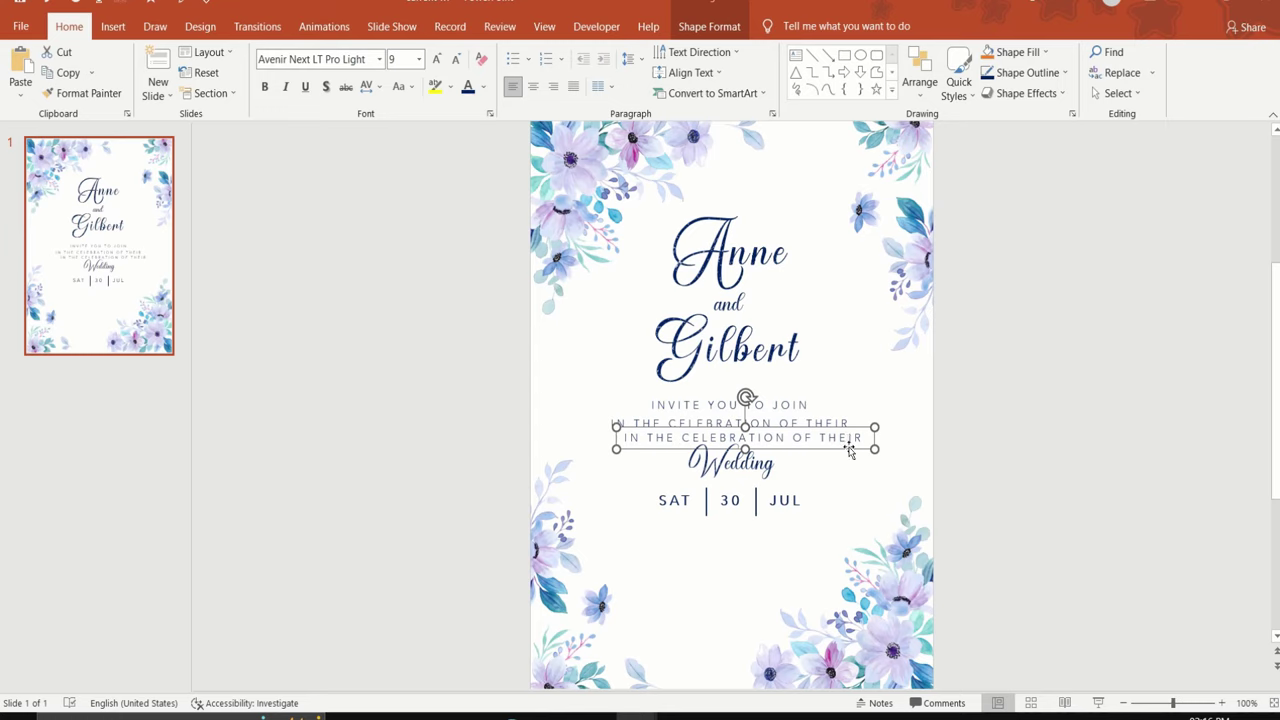
drag(849, 452, 836, 541)
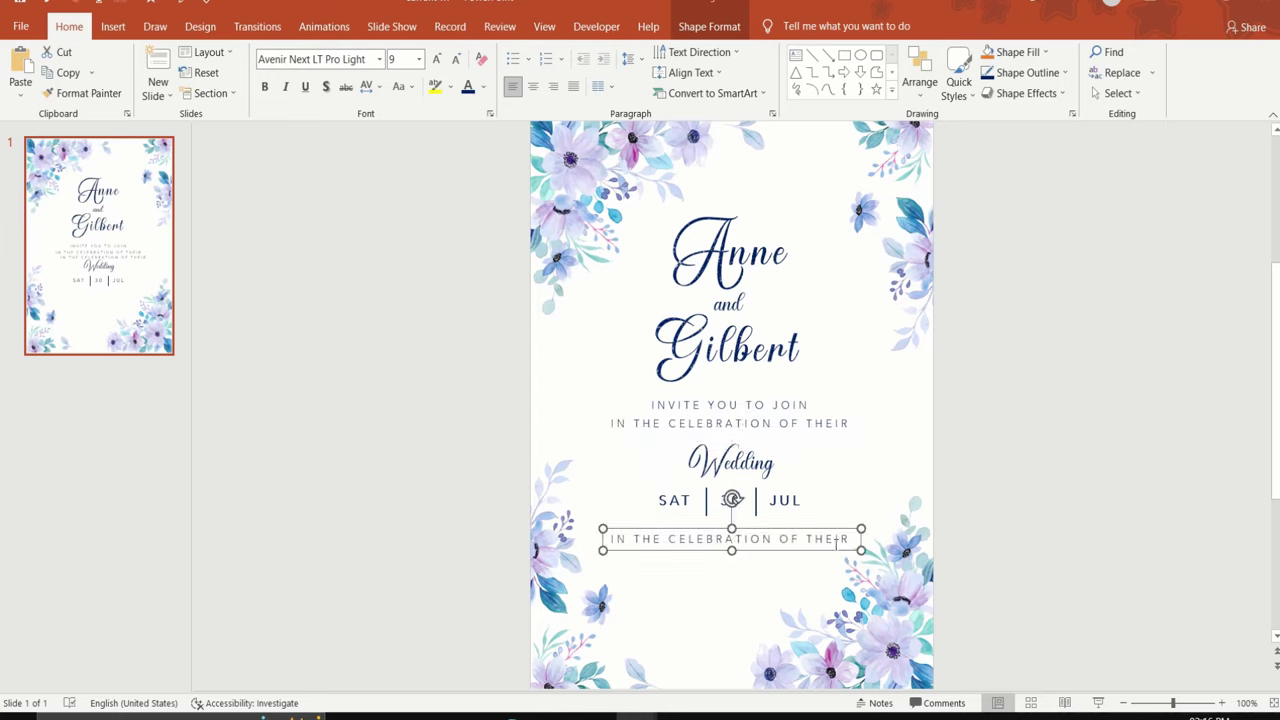
click(848, 540)
key(BackSpace)
key(BackSpace)
key(BackSpace)
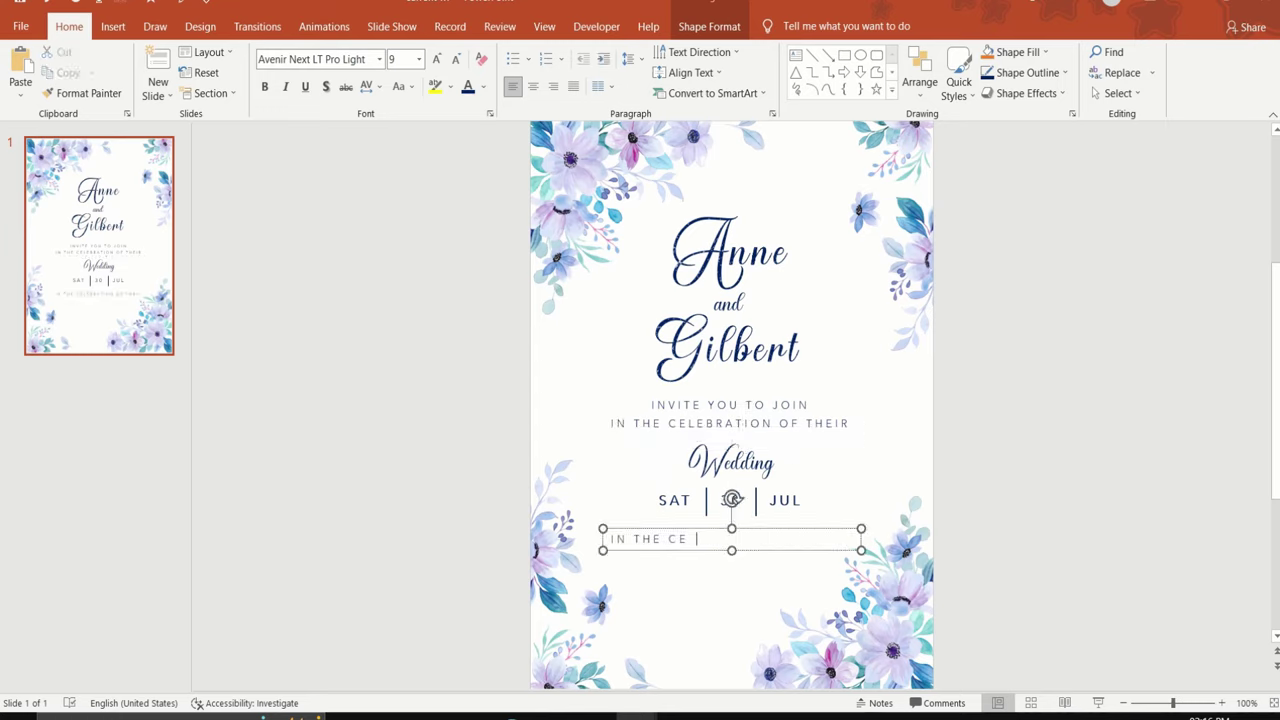
text(AT TWO O’CLOCK)
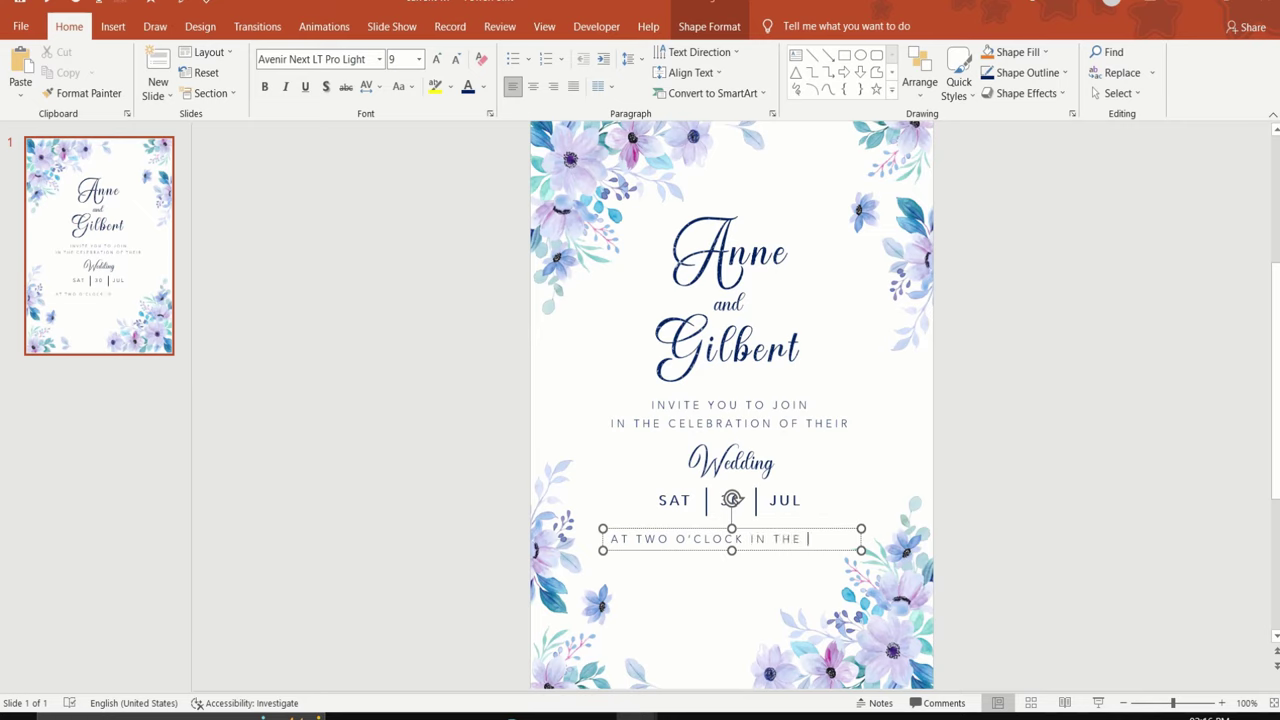
text(RNOON)
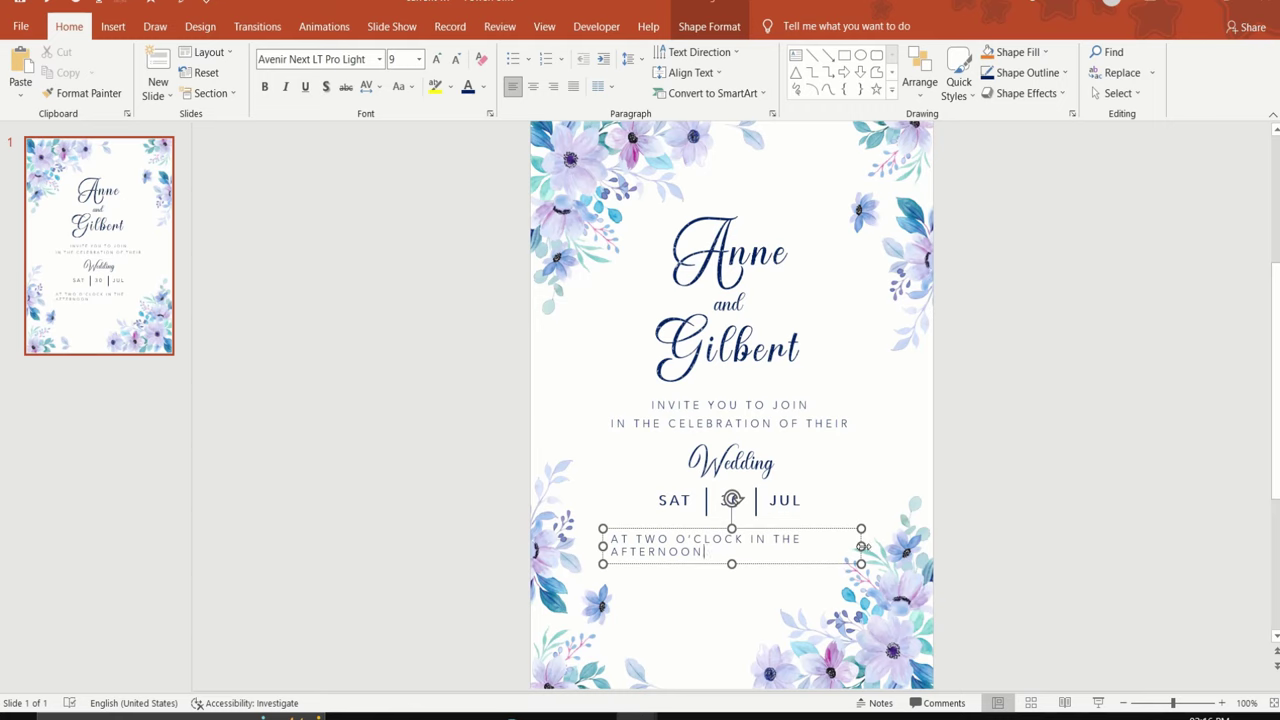
- Widen the afternoon line's box to fit one row and duplicate it
mouse_move(861, 546)
mouse_down()
mouse_move(932, 552)
mouse_move(912, 548)
mouse_up()
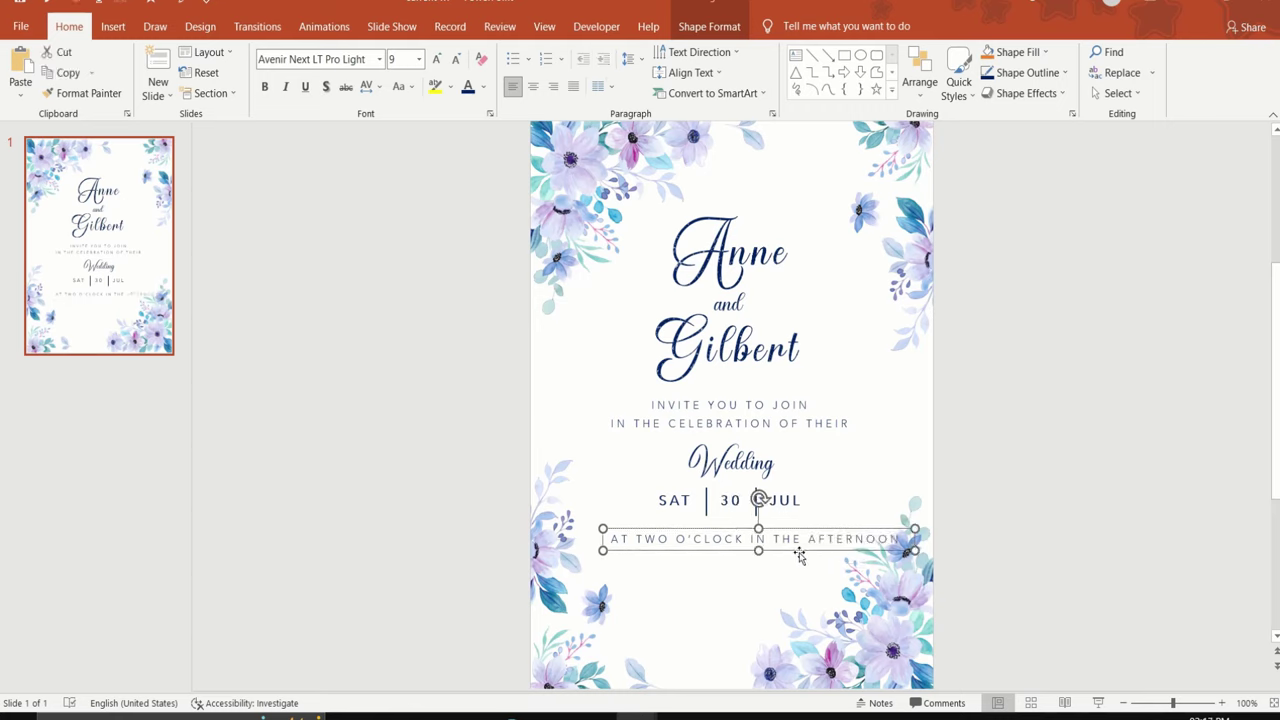
click(800, 555)
click(800, 555)
key(ctrl+d)
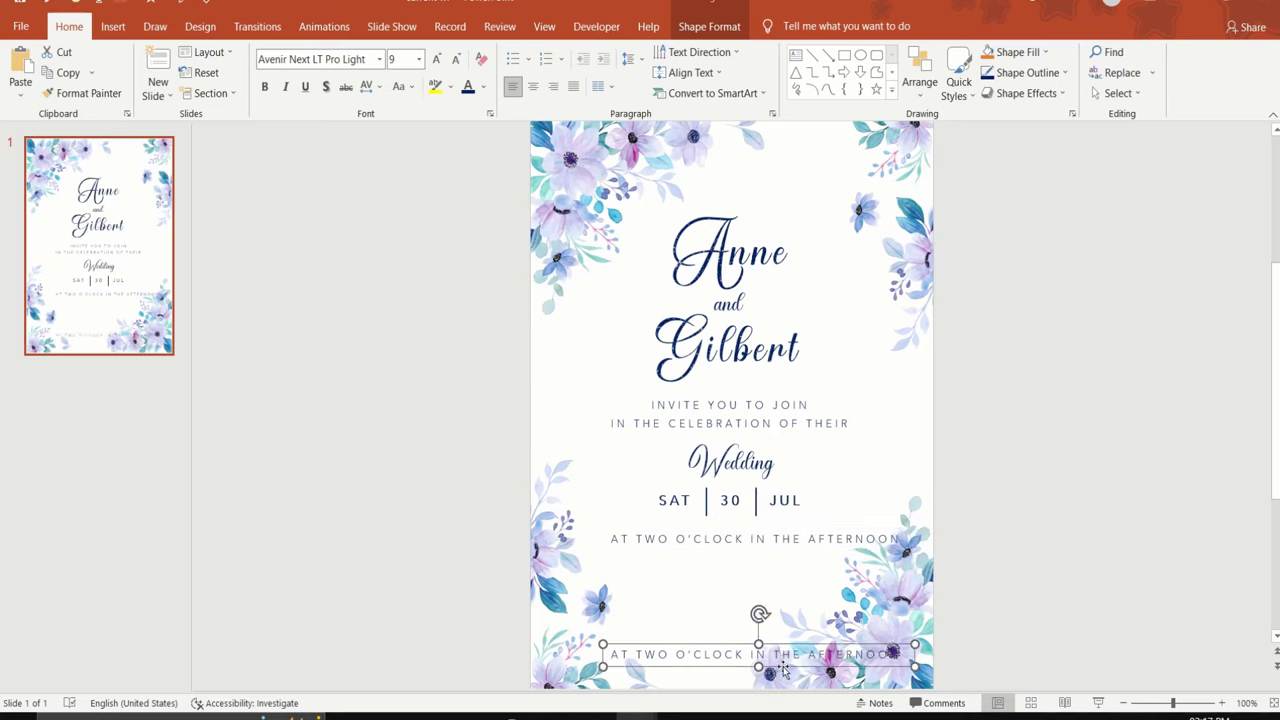
- Move the copied line below the afternoon line, retype it as 'THE WHITE CHURCH' and narrow its box
drag(783, 669, 780, 580)
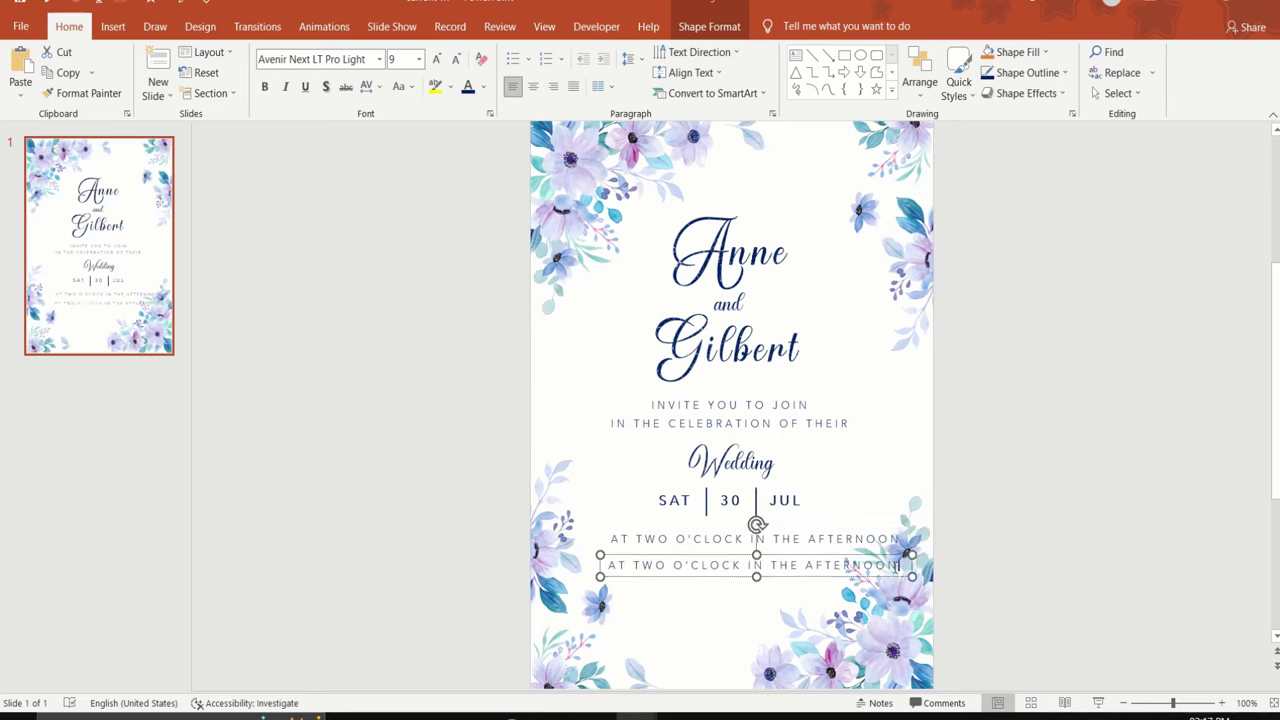
click(897, 565)
key(BackSpace)
key(BackSpace)
key(BackSpace)
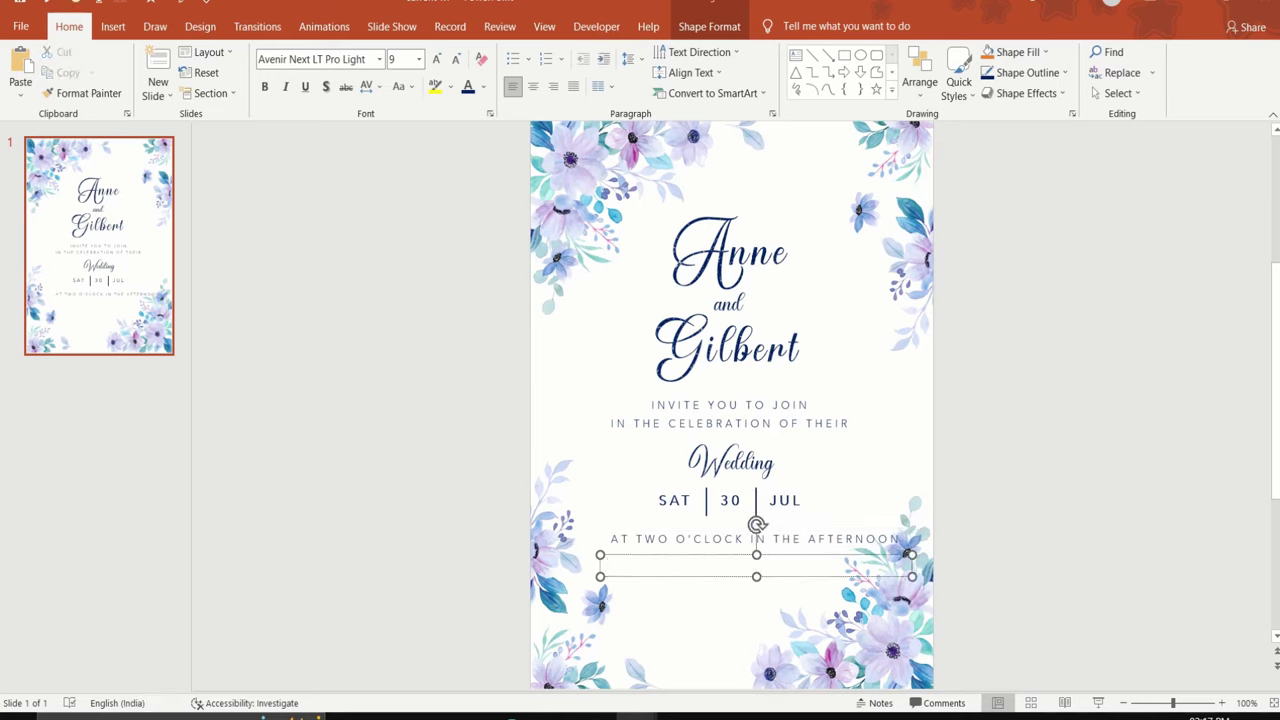
text(THE WHITE CHURCH)
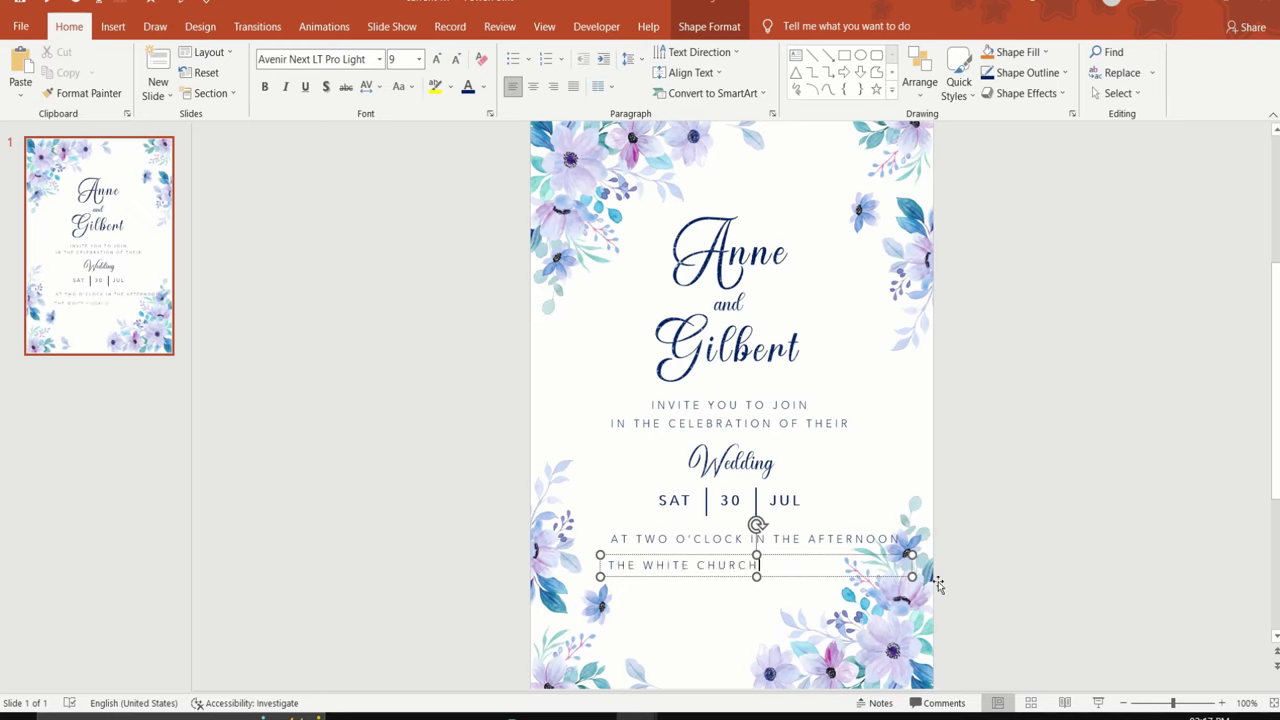
mouse_move(912, 576)
mouse_down()
mouse_move(773, 576)
mouse_move(744, 563)
mouse_up()
- Turn another copy into the 'LOREM CITY 01234' line and nudge it under the church line
scroll(757, 578, down, 1)
click(740, 557)
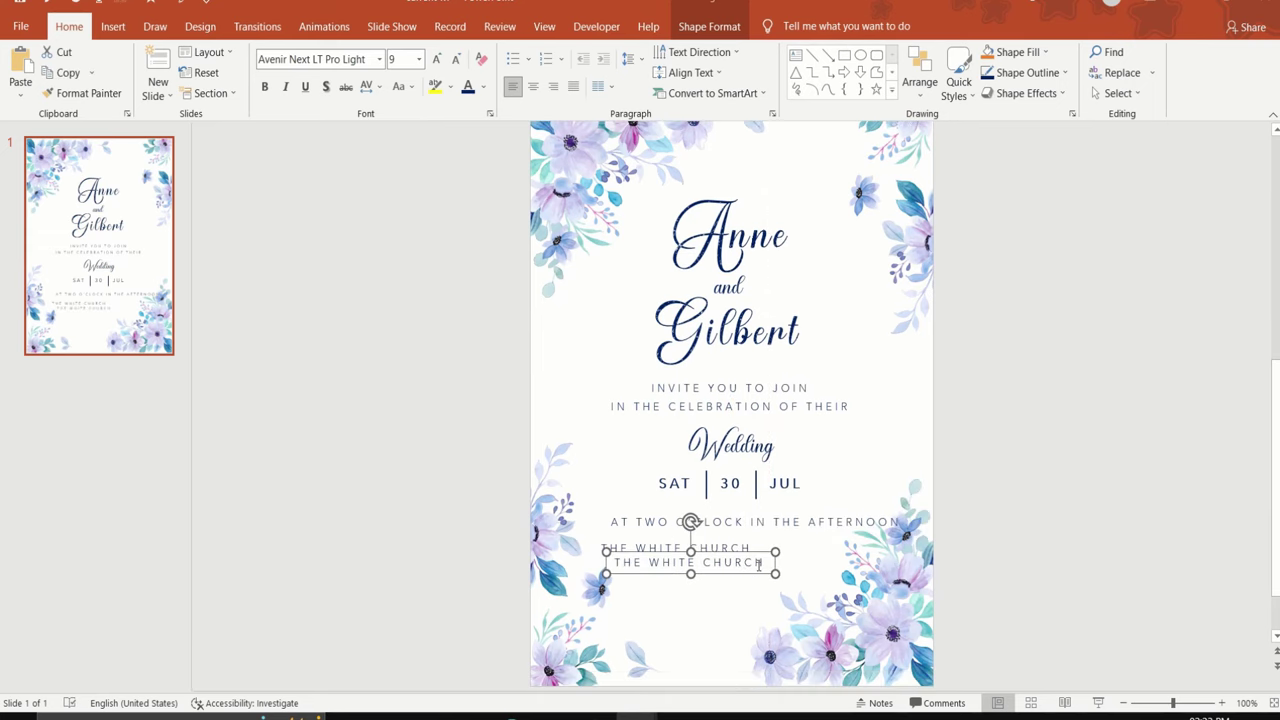
click(760, 565)
key(BackSpace)
key(BackSpace)
key(BackSpace)
key(BackSpace)
key(BackSpace)
key(BackSpace)
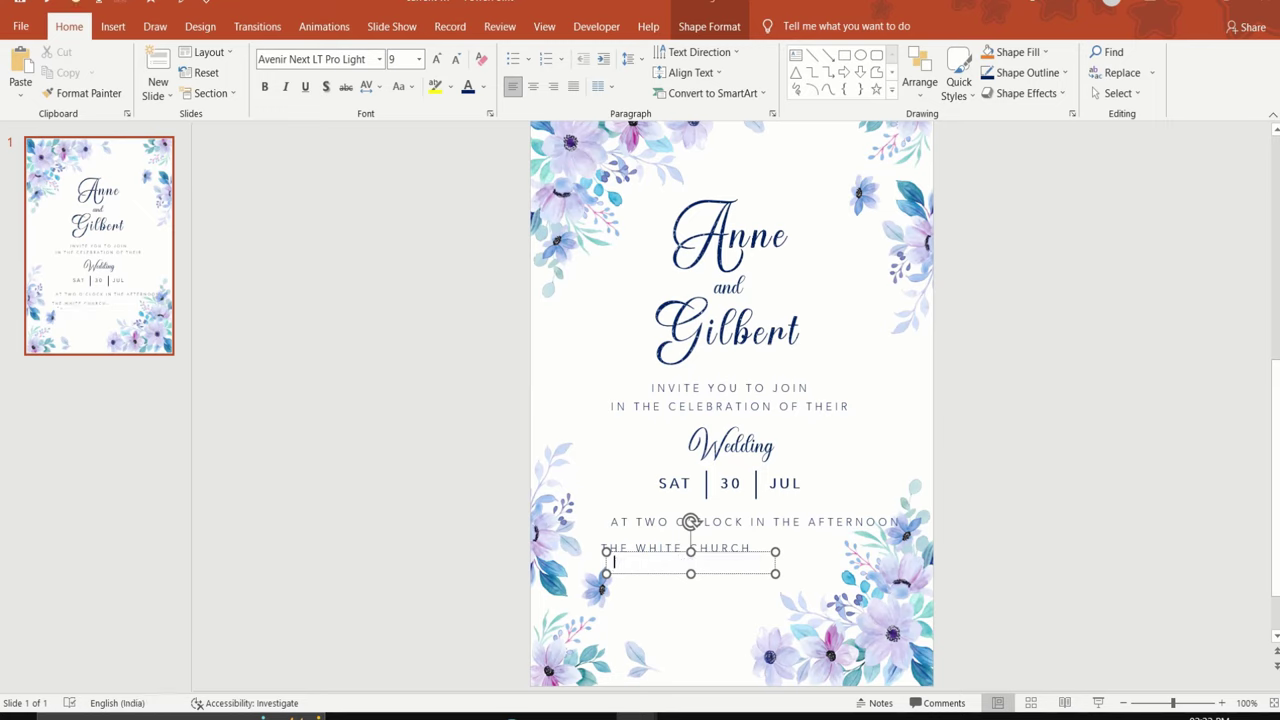
text(LOREM CITY 01234)
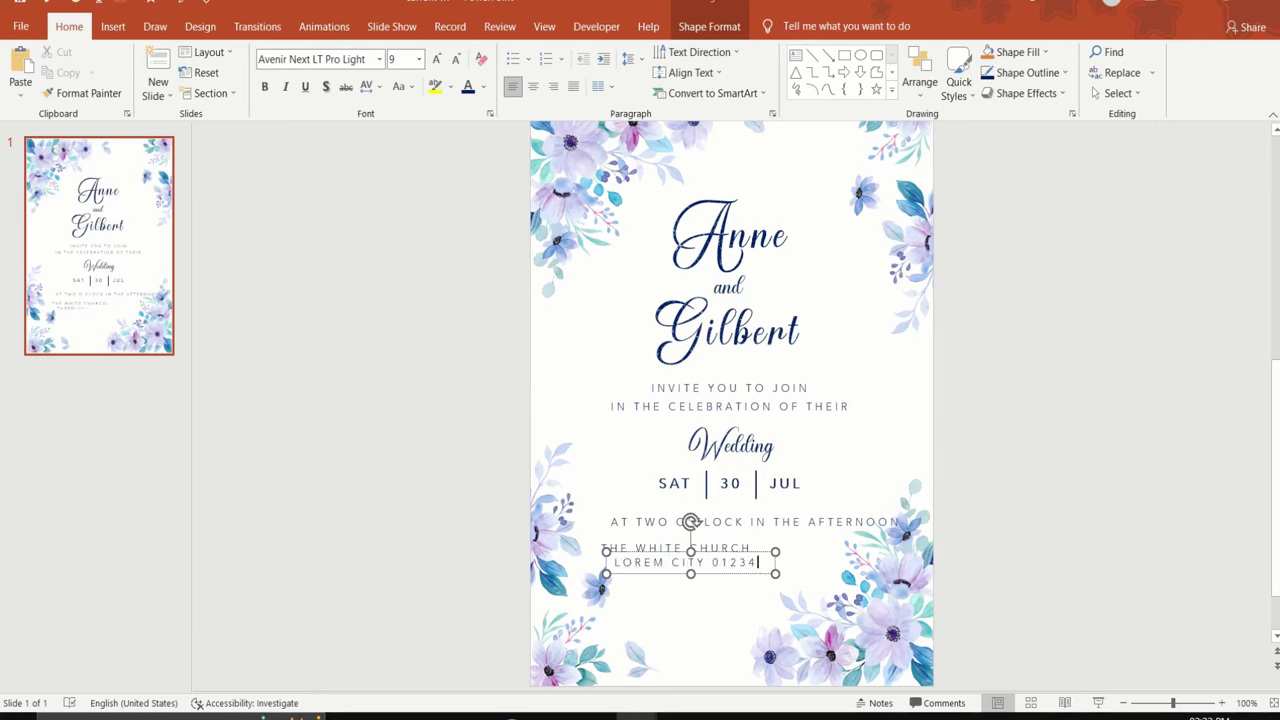
drag(742, 577, 734, 581)
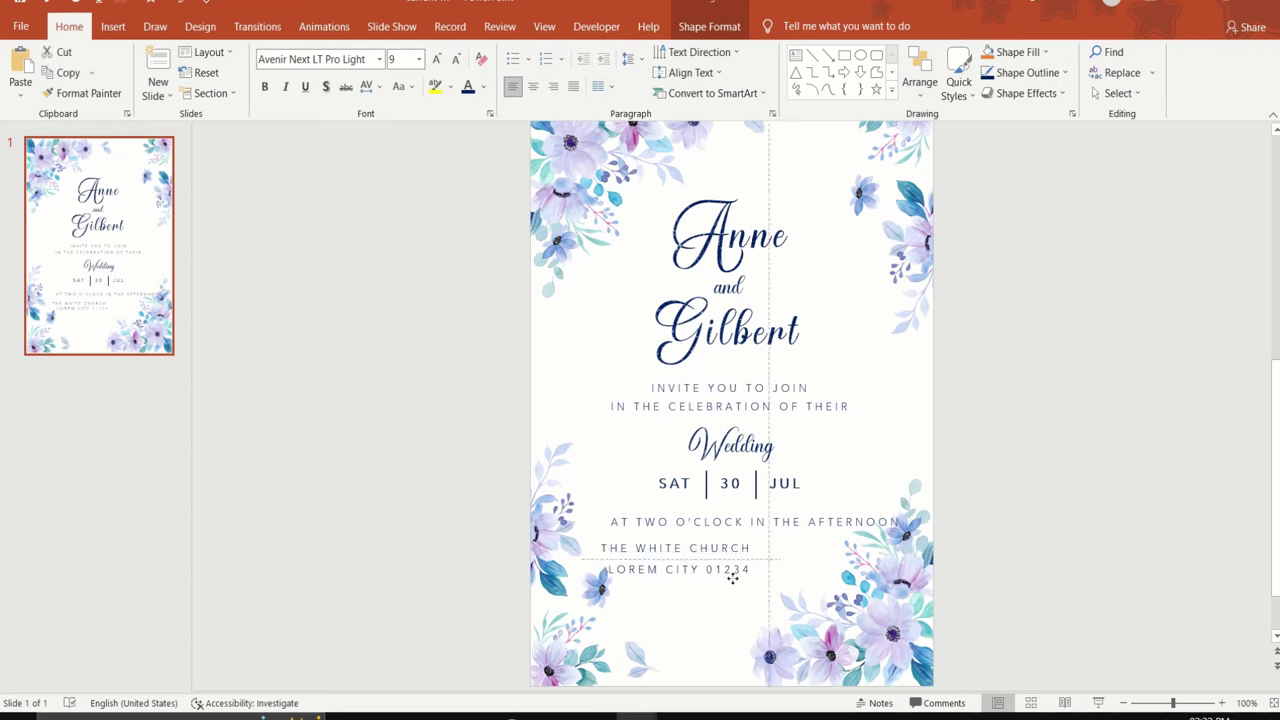
- Select the three lower text lines and align them centred on each other
drag(484, 503, 1008, 651)
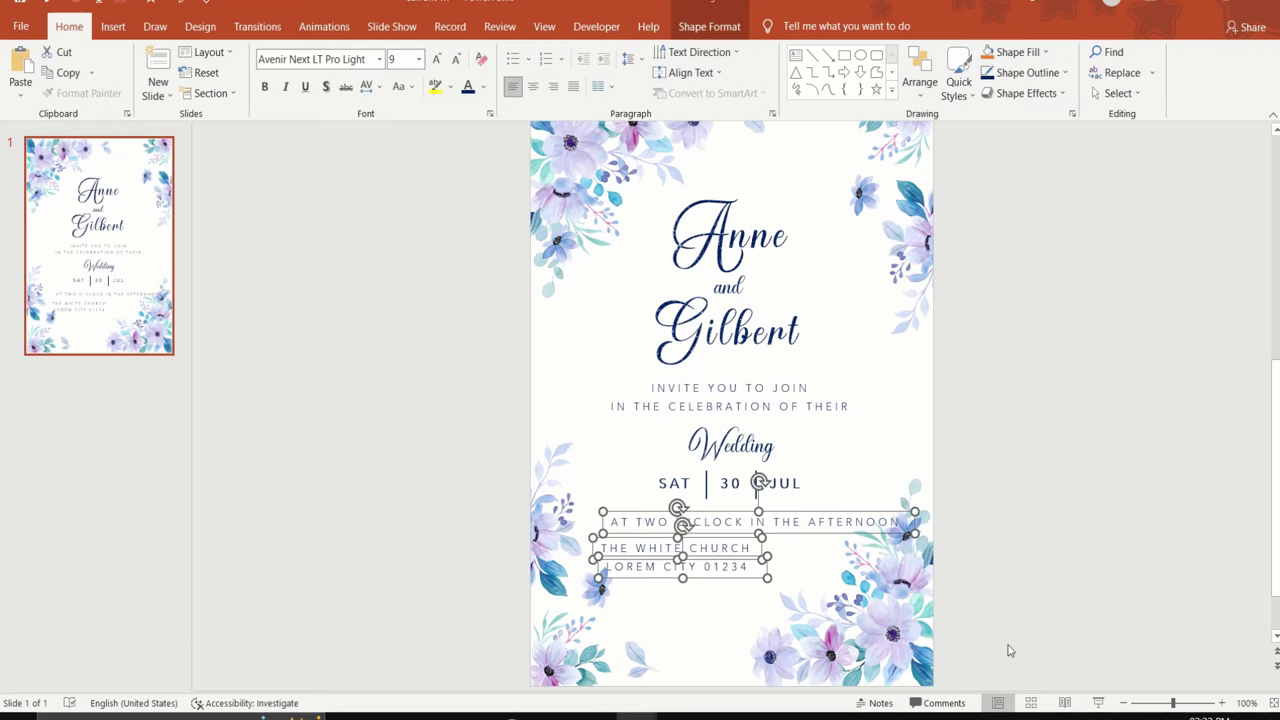
click(920, 90)
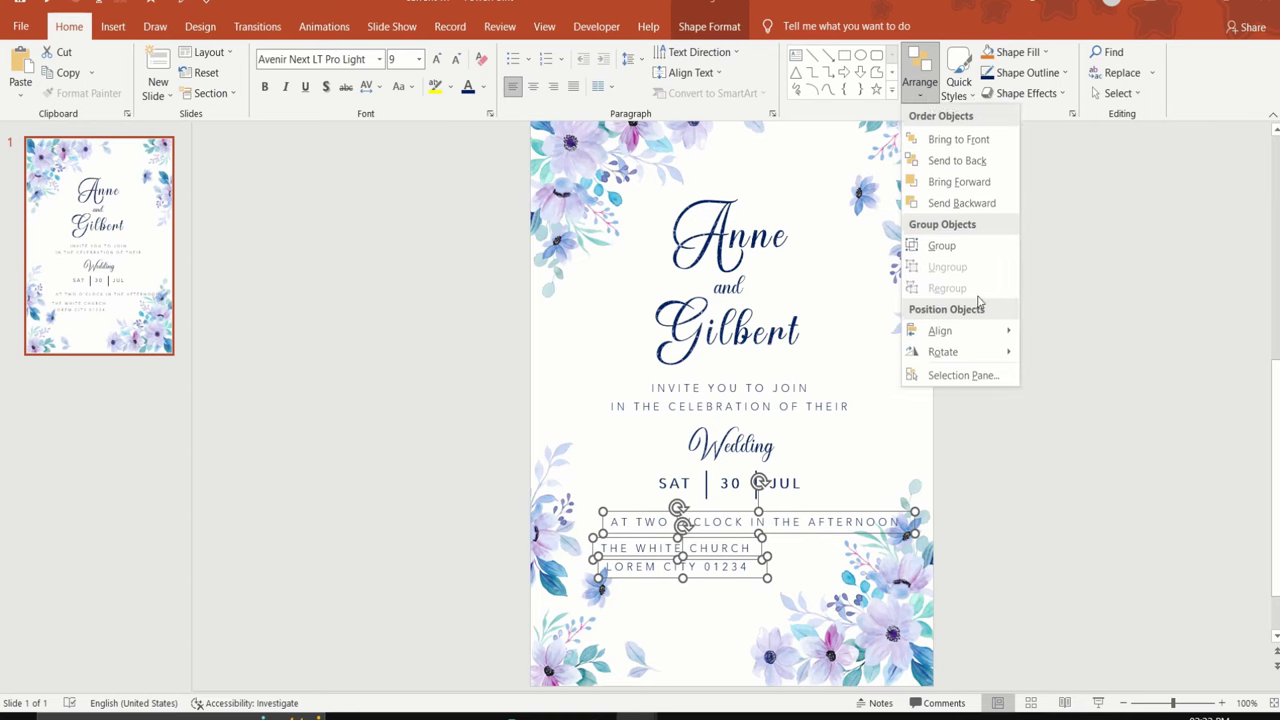
mouse_move(990, 333)
click(1042, 355)
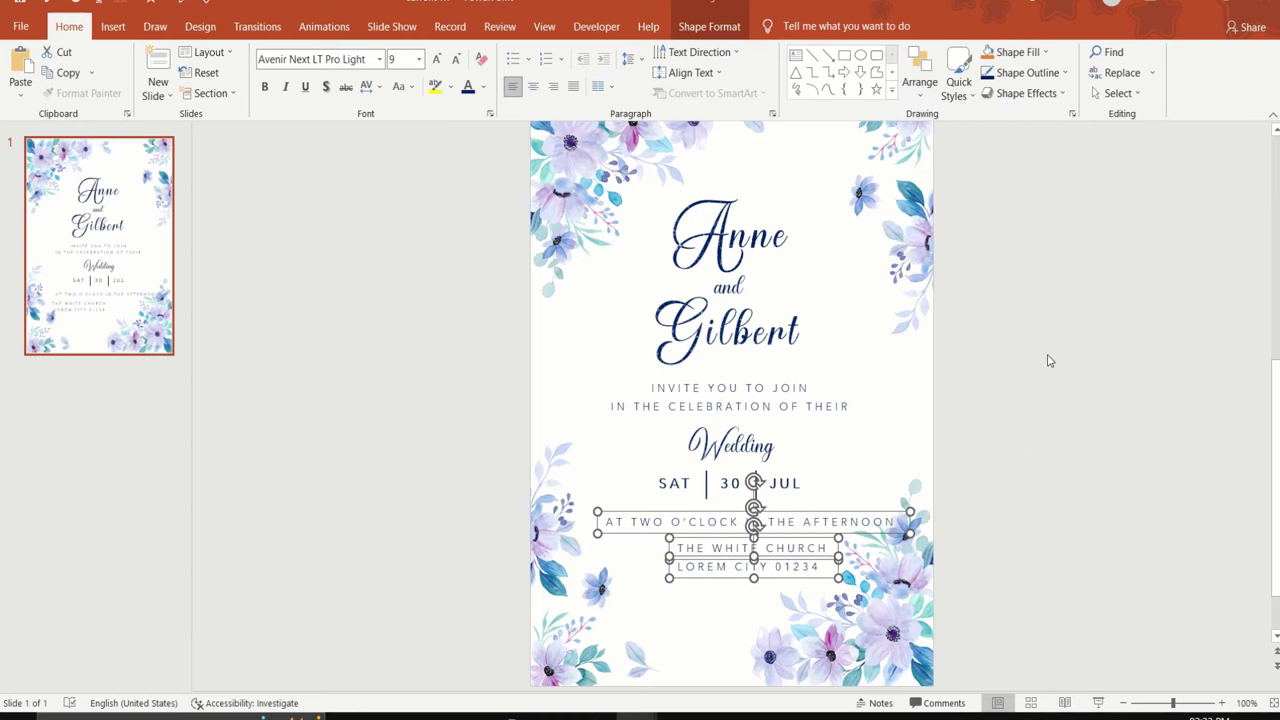
click(968, 548)
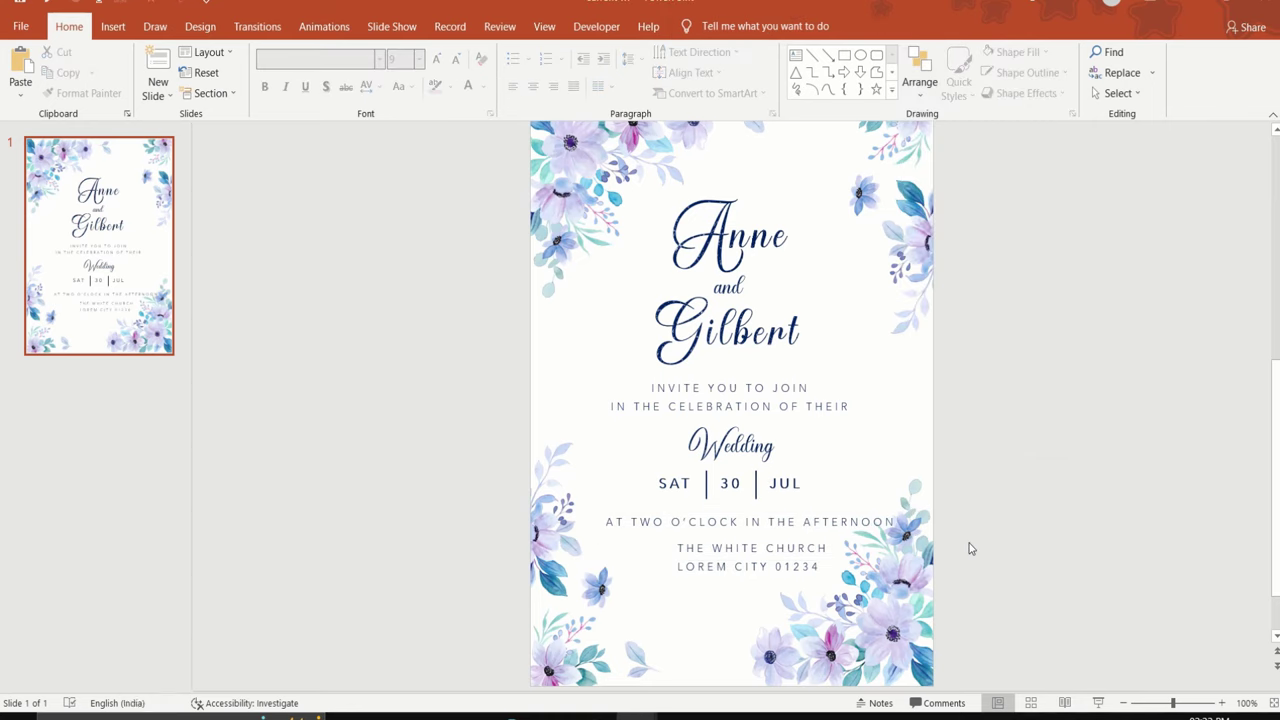
click(800, 546)
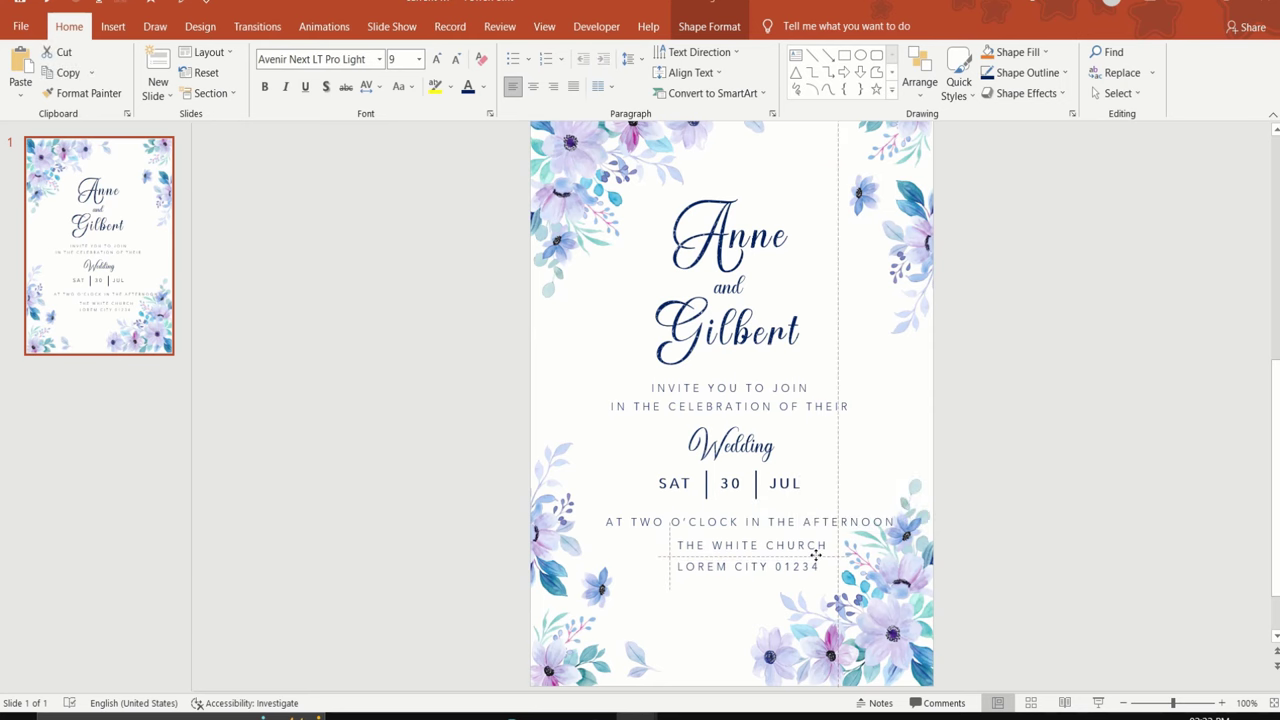
- Insert the watercolour image 5036625 from this computer onto the slide
click(1038, 609)
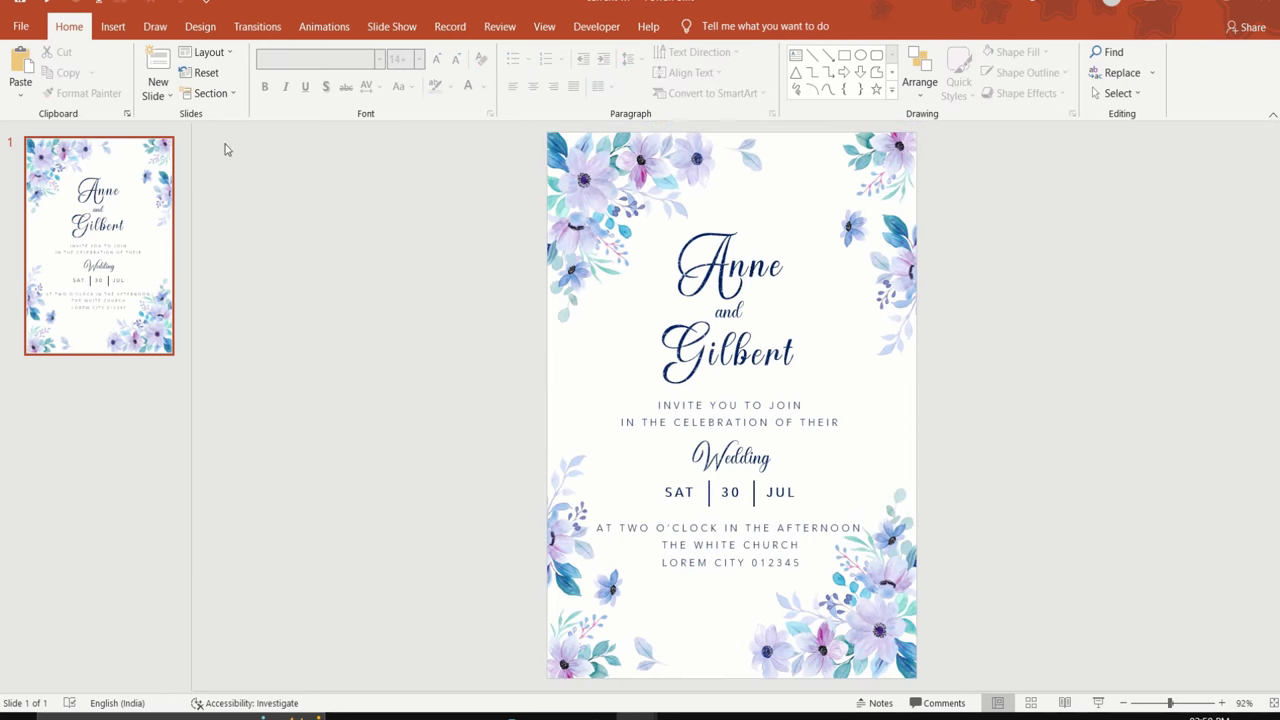
click(113, 27)
click(115, 91)
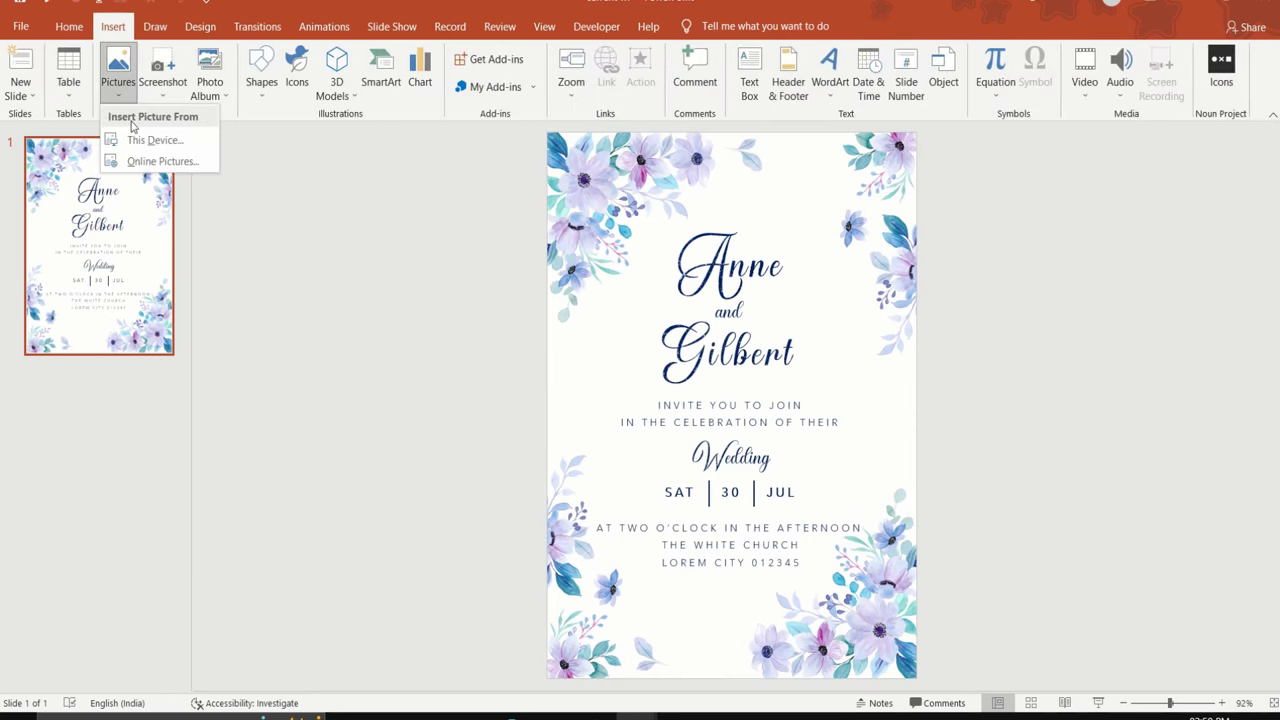
click(140, 138)
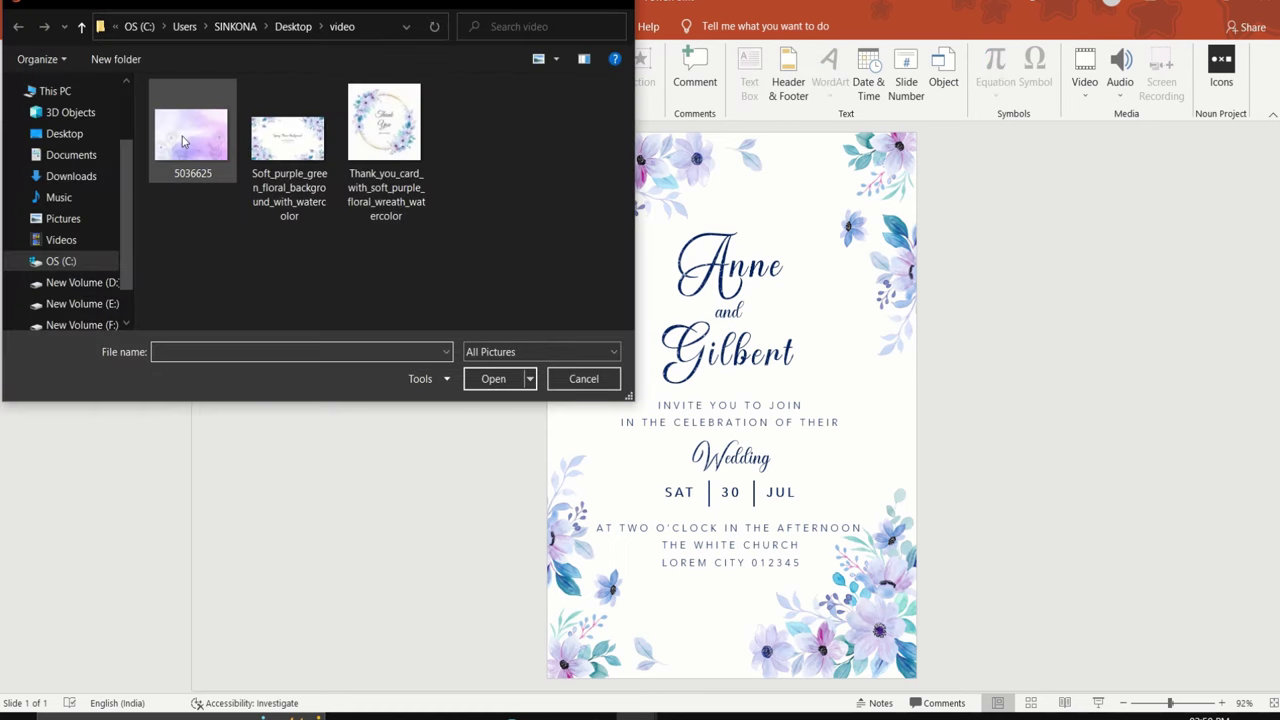
click(183, 137)
click(494, 379)
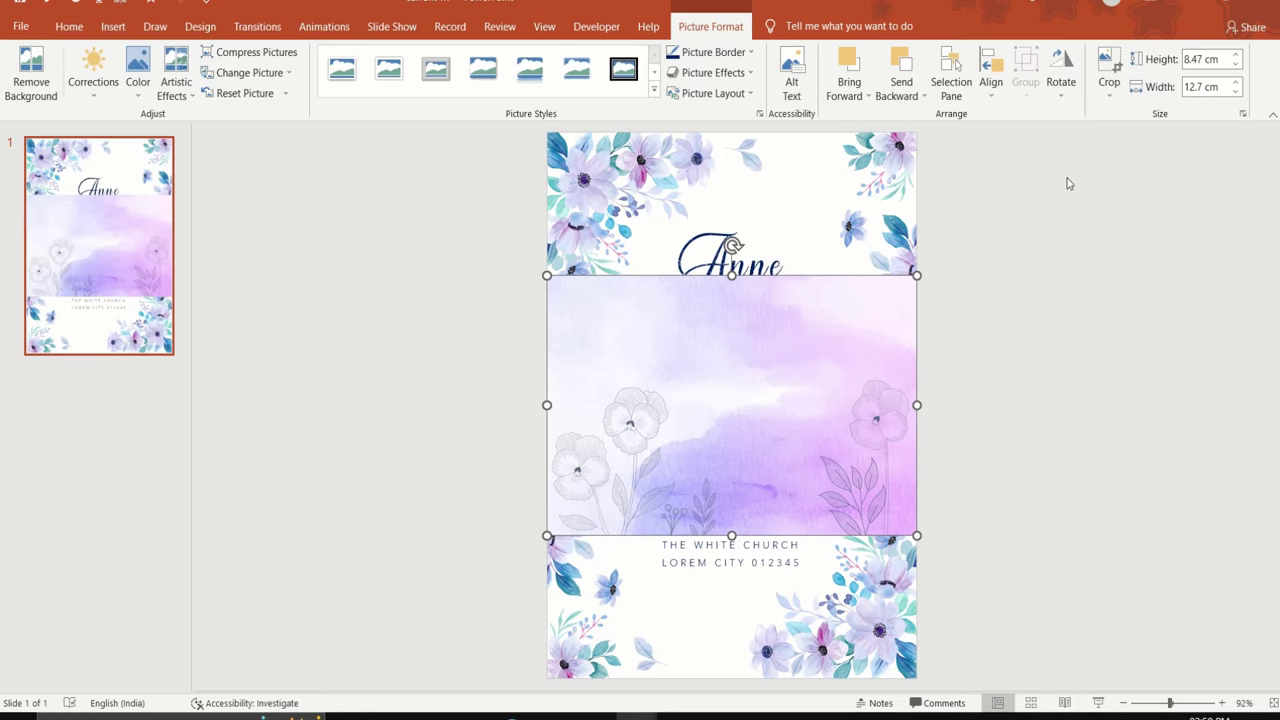
- Rotate the picture right 90° and enlarge it to 24.17 × 36.25 cm to cover the slide
click(1061, 72)
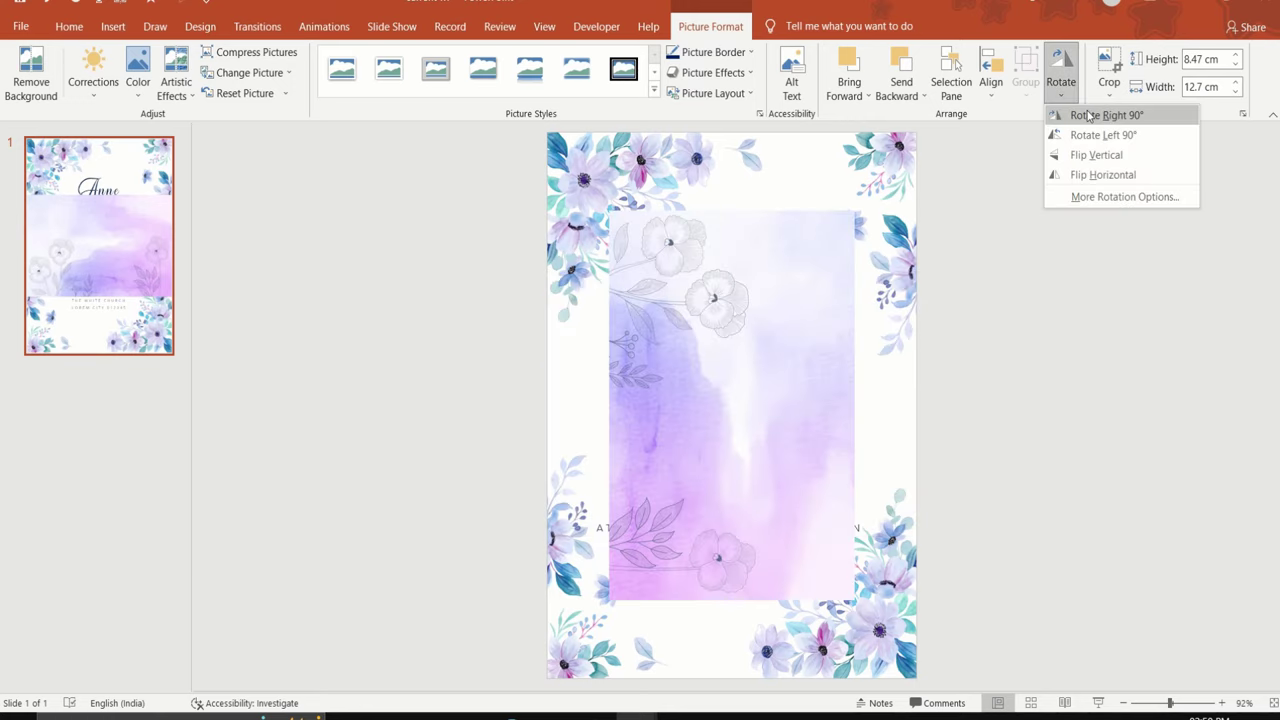
click(1088, 117)
scroll(751, 386, down, 3)
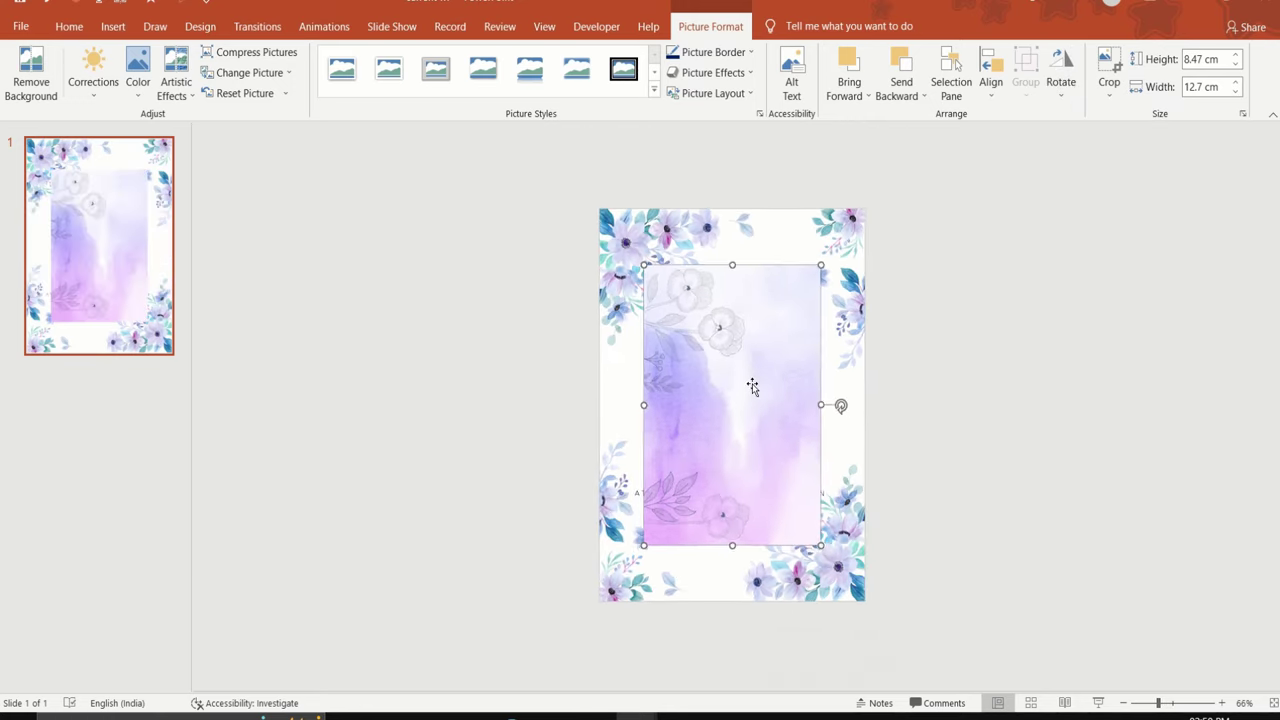
scroll(746, 387, down, 3)
drag(776, 472, 796, 496)
drag(795, 312, 818, 292)
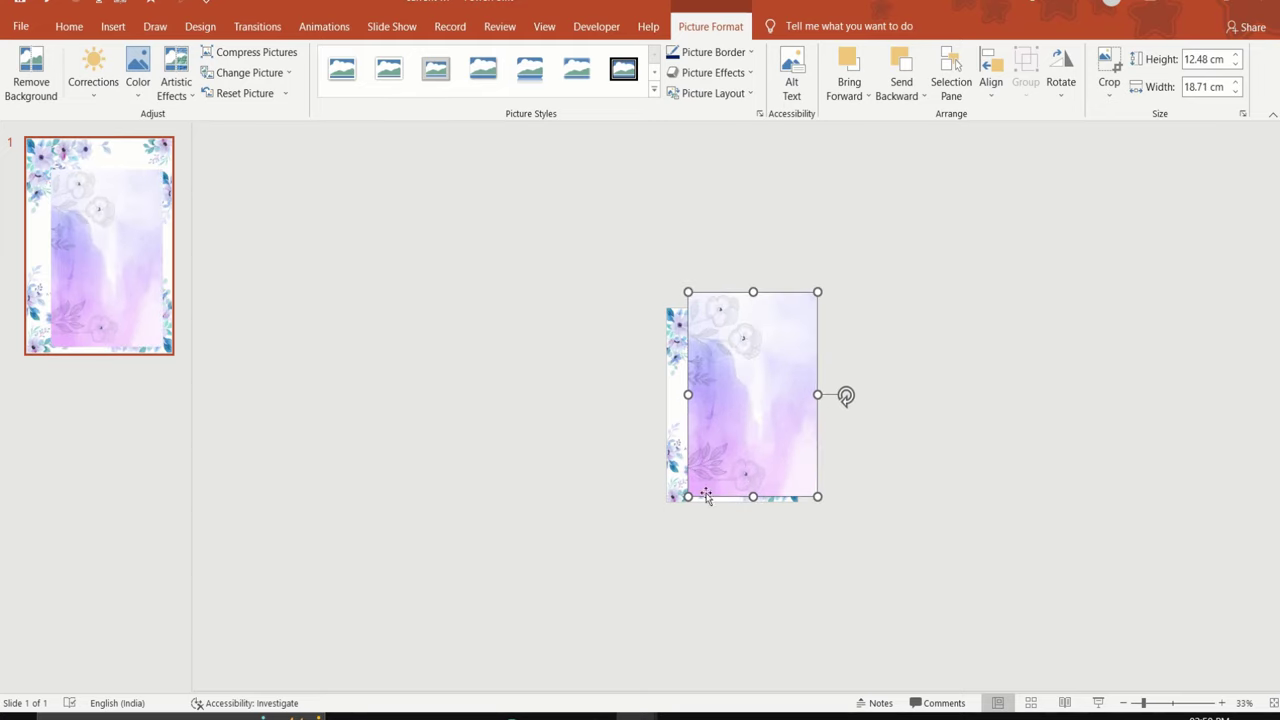
drag(689, 490, 640, 526)
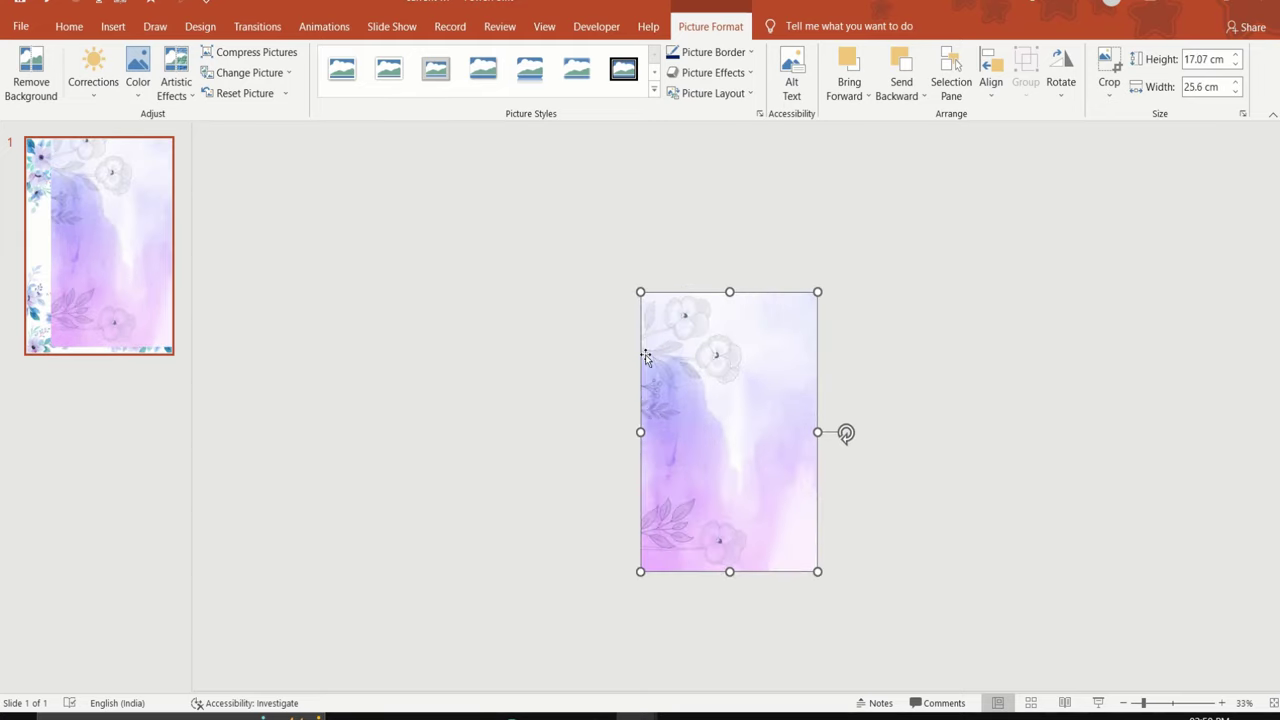
drag(640, 291, 567, 177)
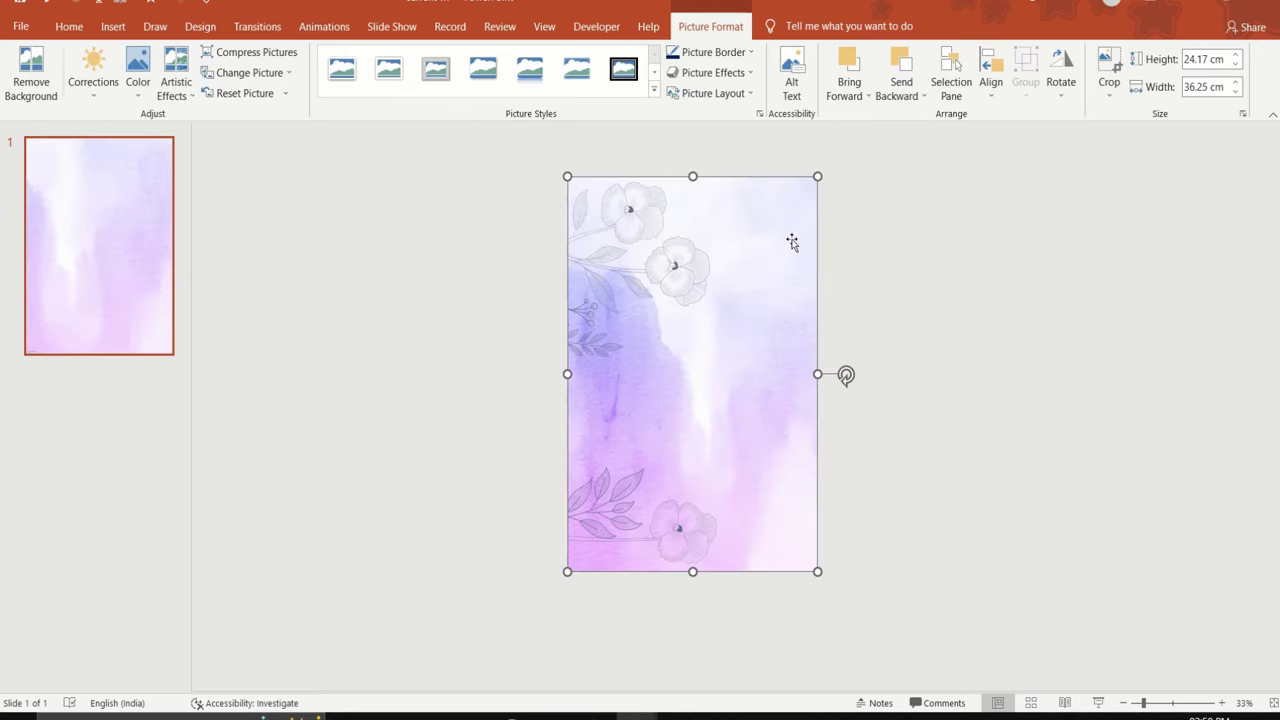
- Crop the watercolour's top, left, right and bottom edges to leave a plain lilac wash
click(1110, 62)
drag(693, 178, 693, 310)
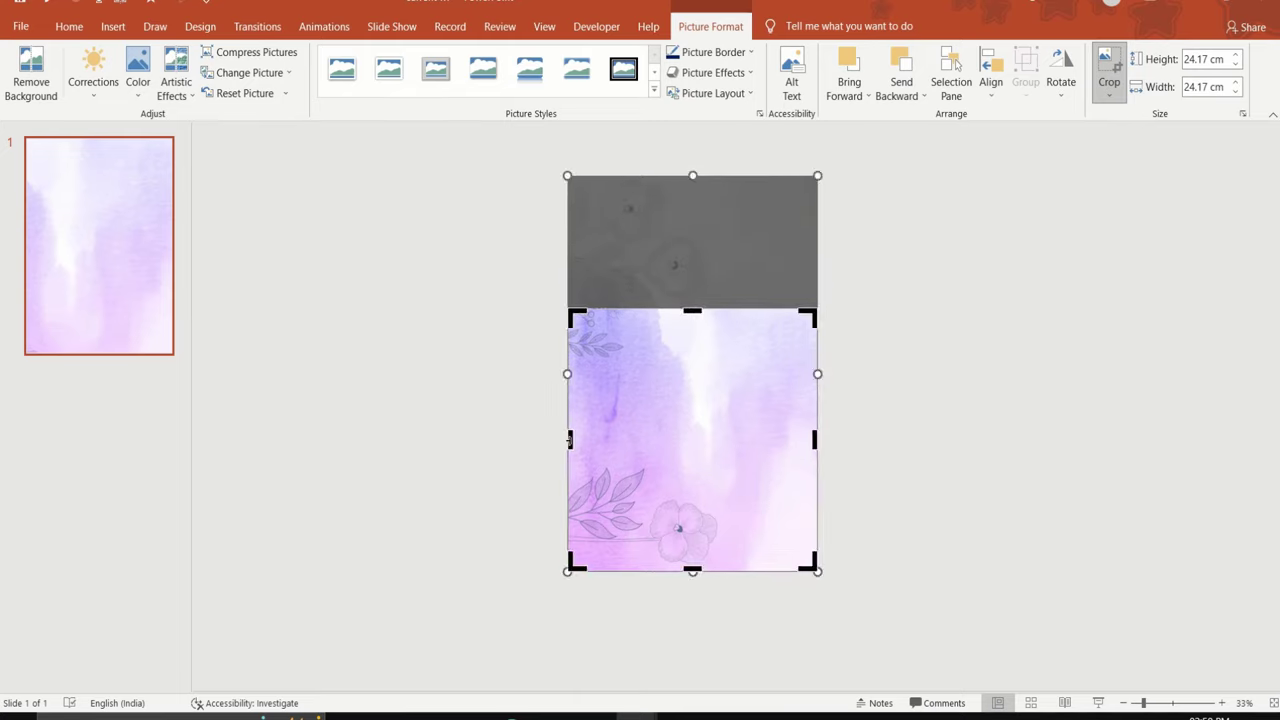
drag(570, 438, 667, 438)
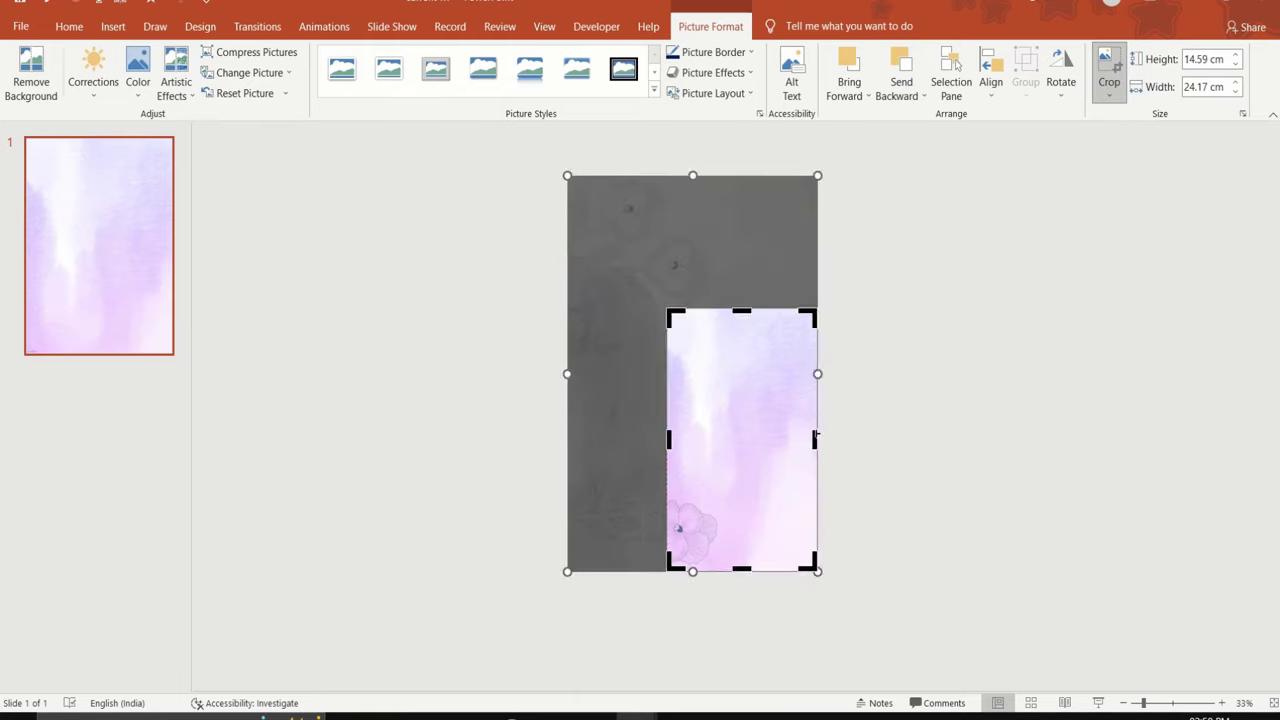
drag(816, 437, 796, 444)
drag(733, 569, 733, 501)
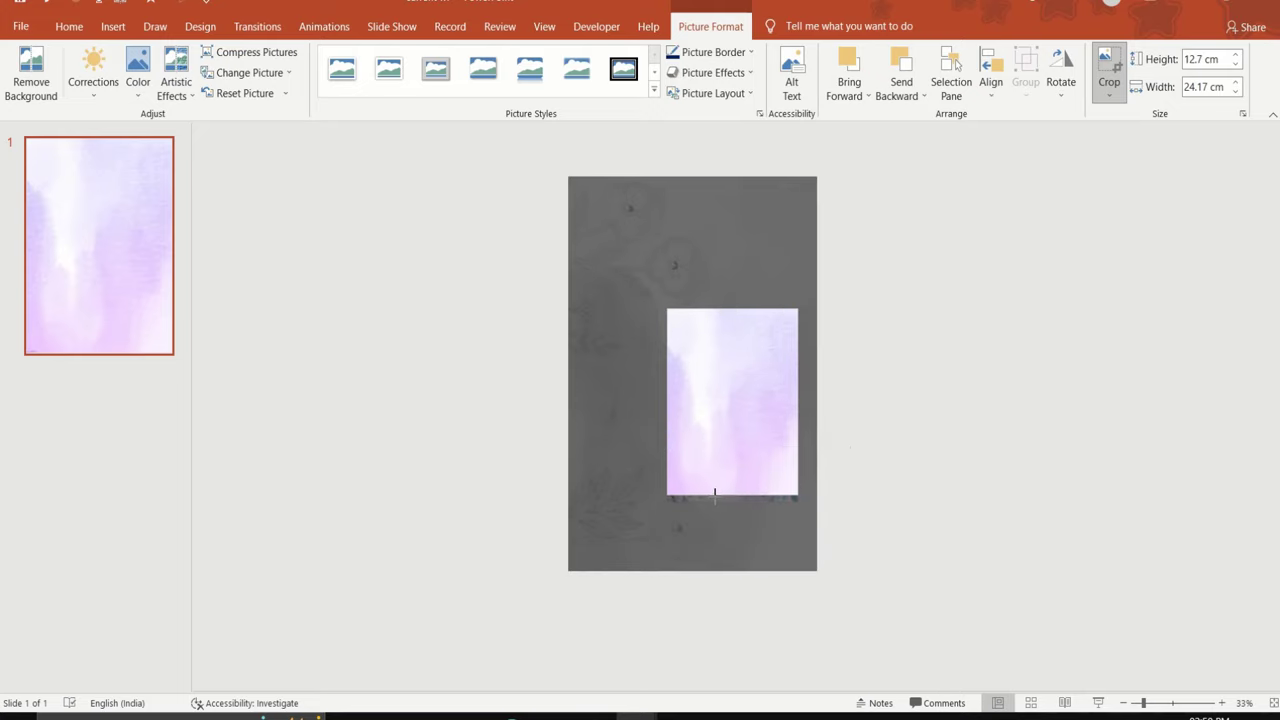
click(886, 506)
scroll(822, 446, up, 3)
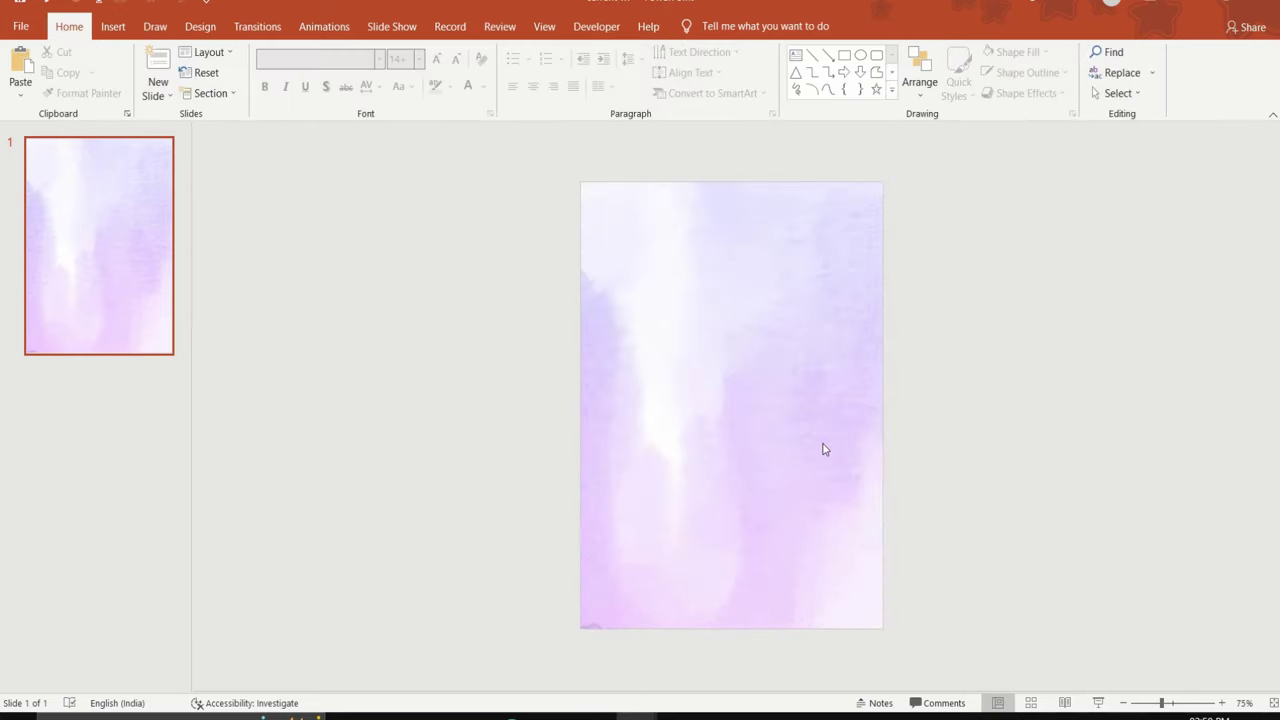
scroll(822, 446, up, 3)
click(822, 446)
- Send the watercolour picture to the back, behind the text and floral frame
right_click(822, 443)
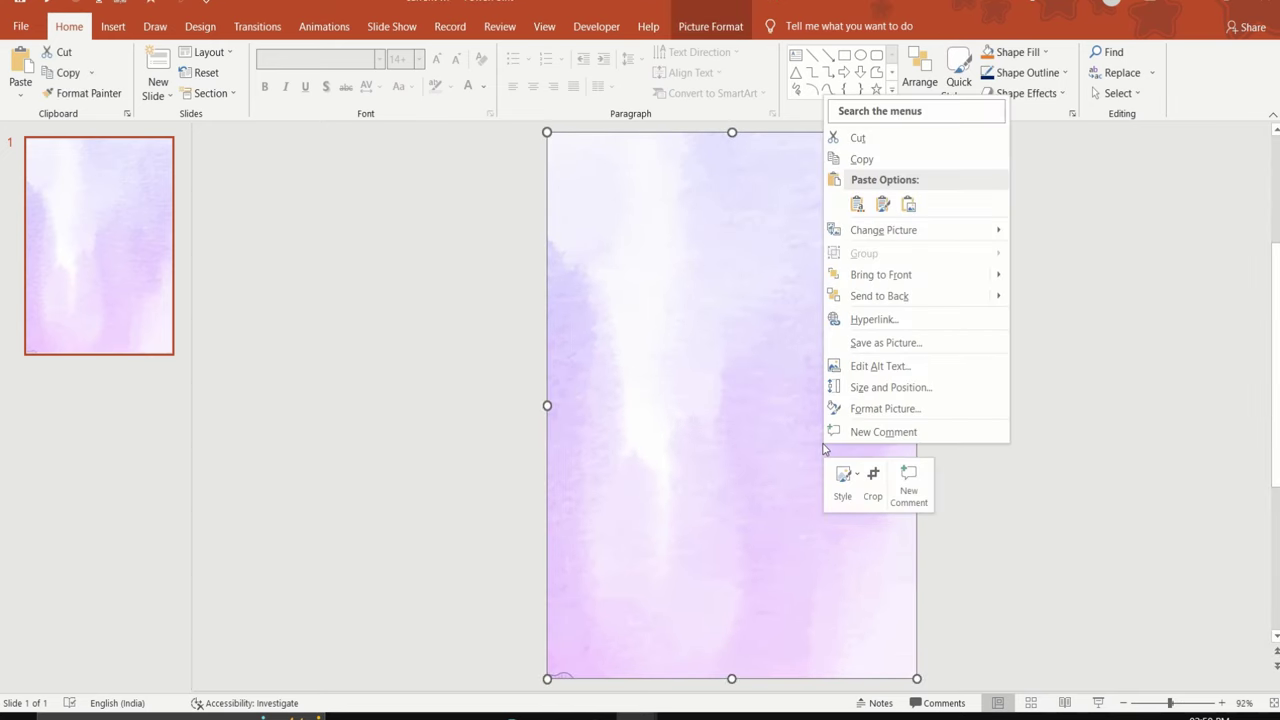
click(895, 304)
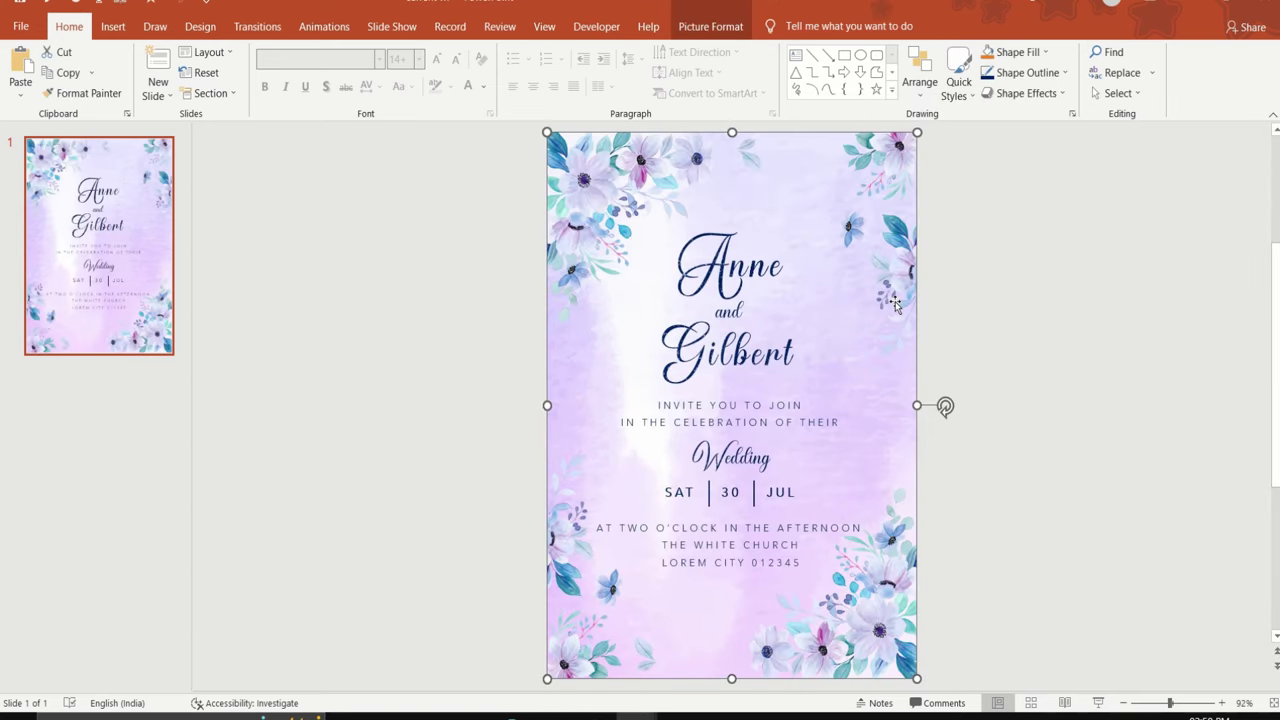
click(983, 355)
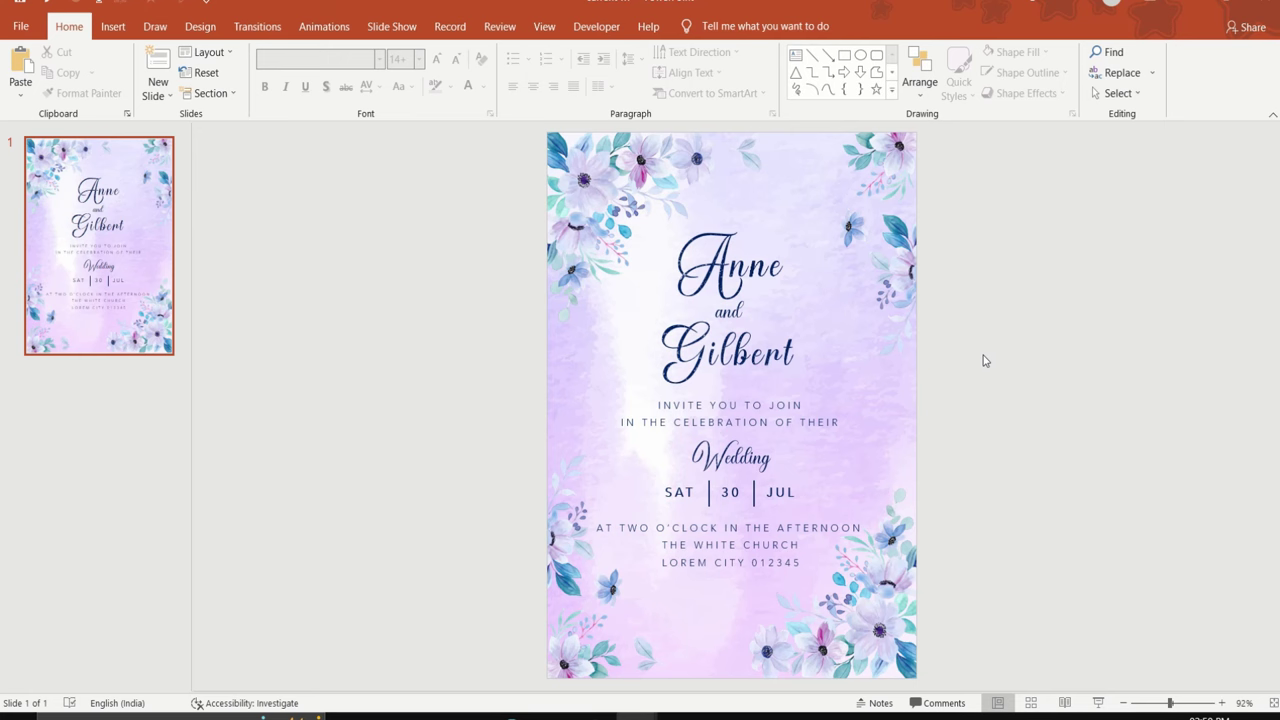
key(ctrl+z)
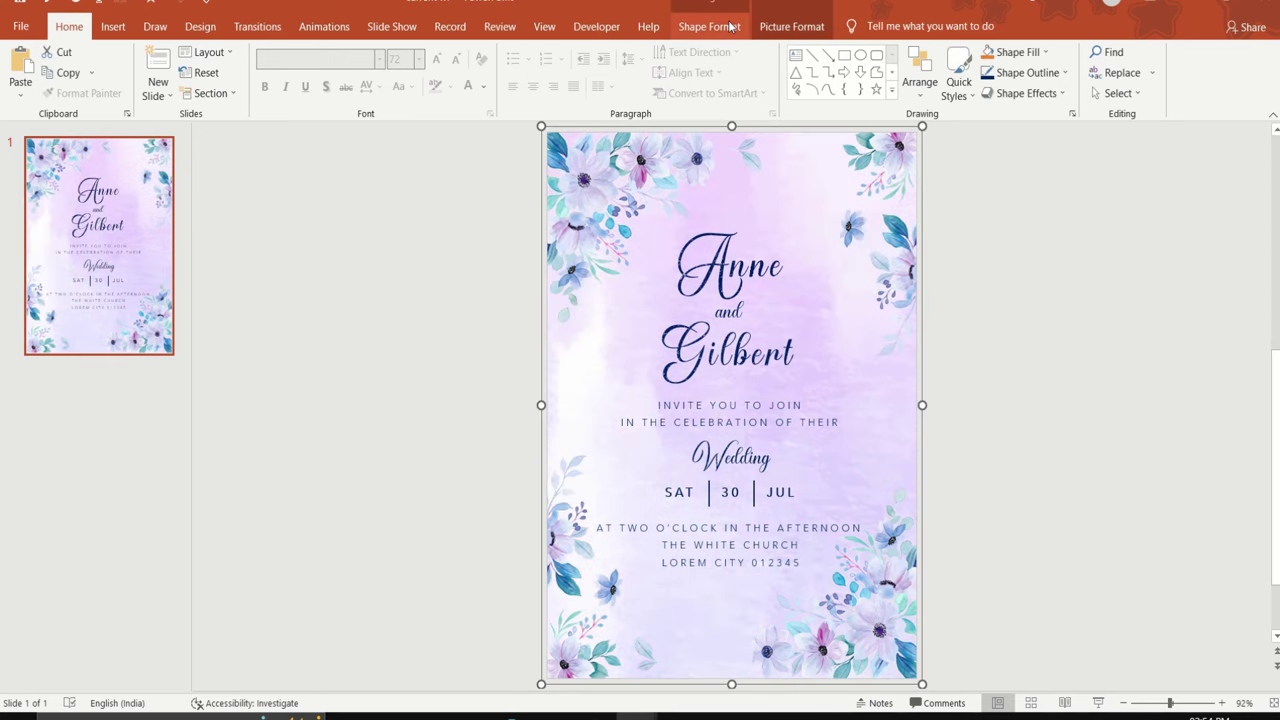
- Identify the background as Picture 36 in the Selection Pane and copy it
click(732, 27)
click(1045, 95)
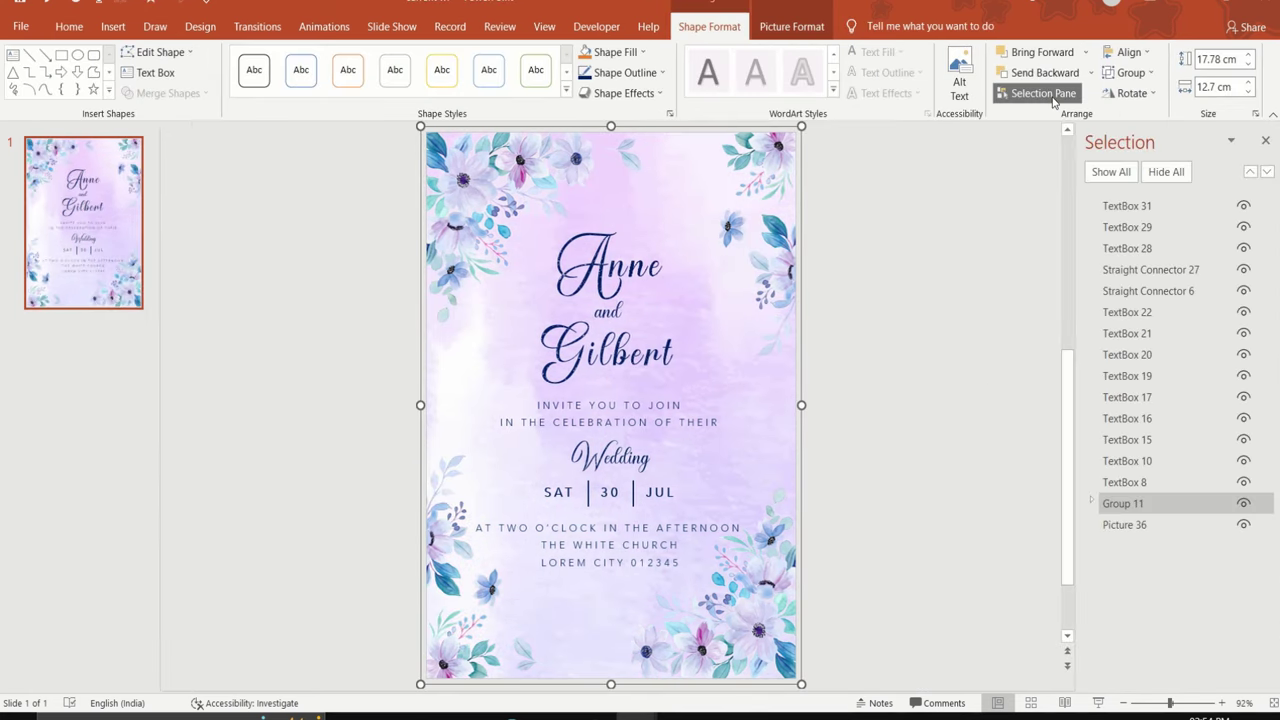
click(1150, 537)
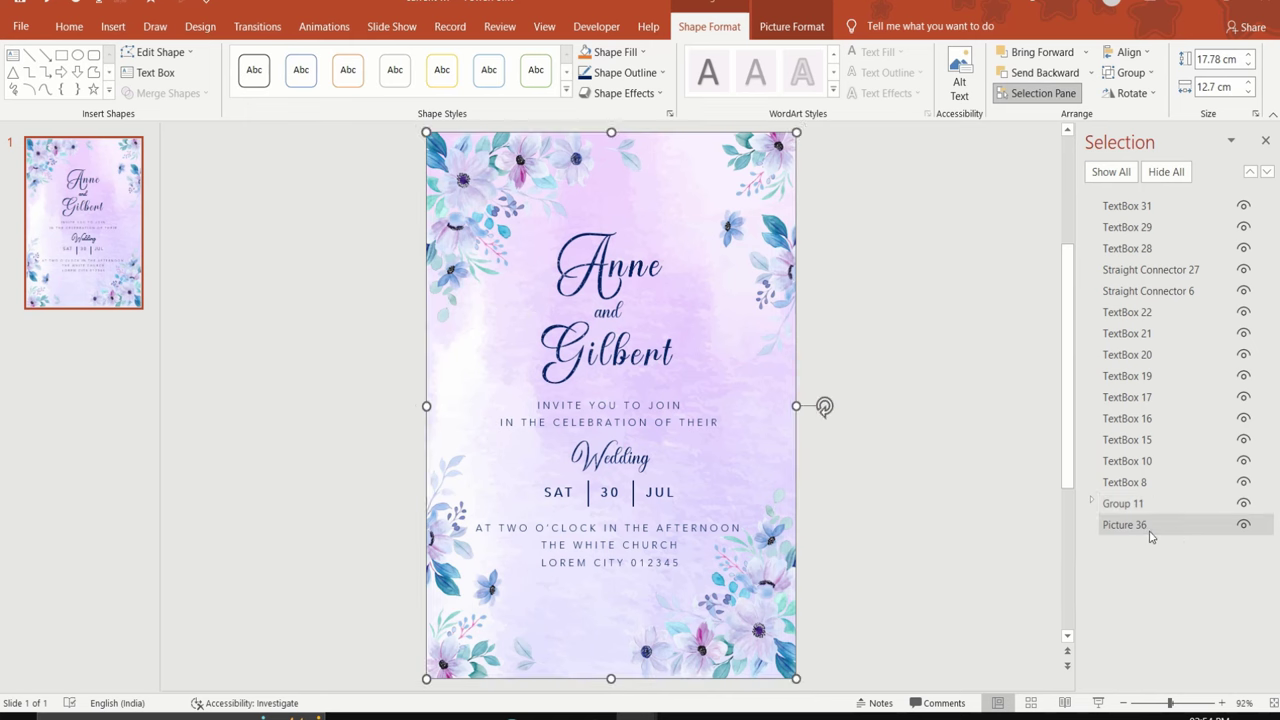
click(1244, 526)
click(1244, 526)
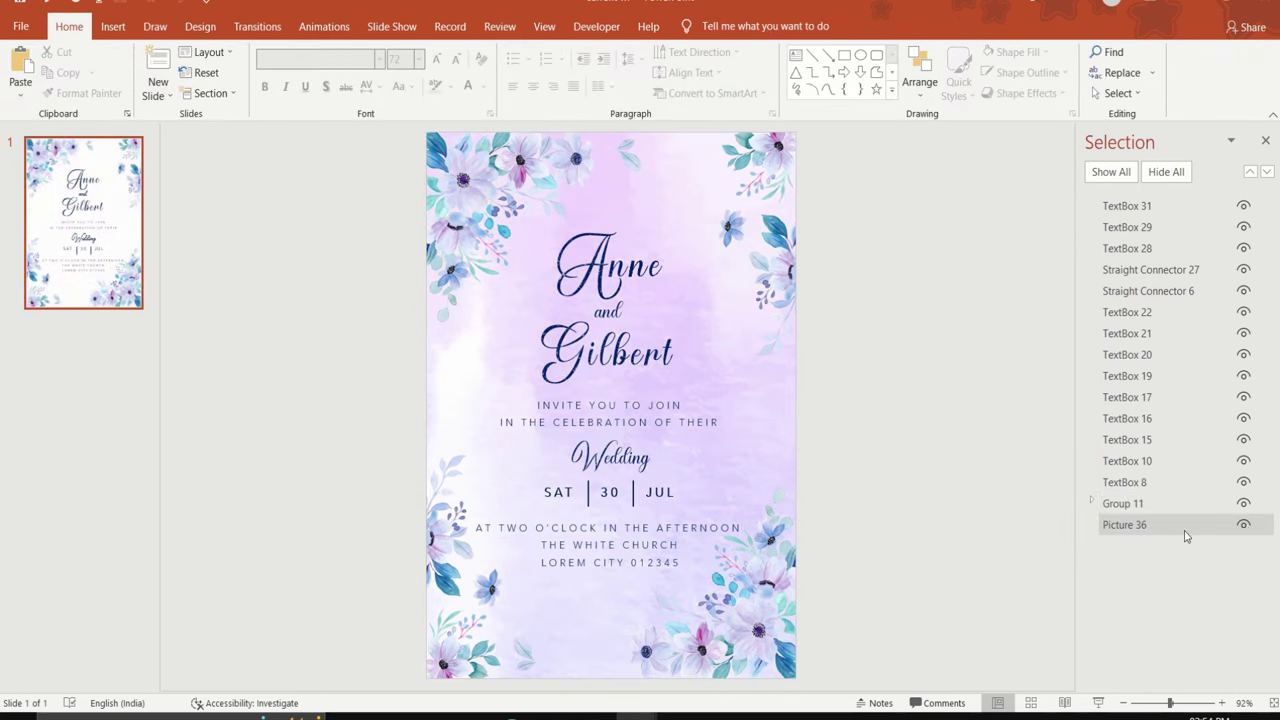
click(1015, 573)
click(1136, 528)
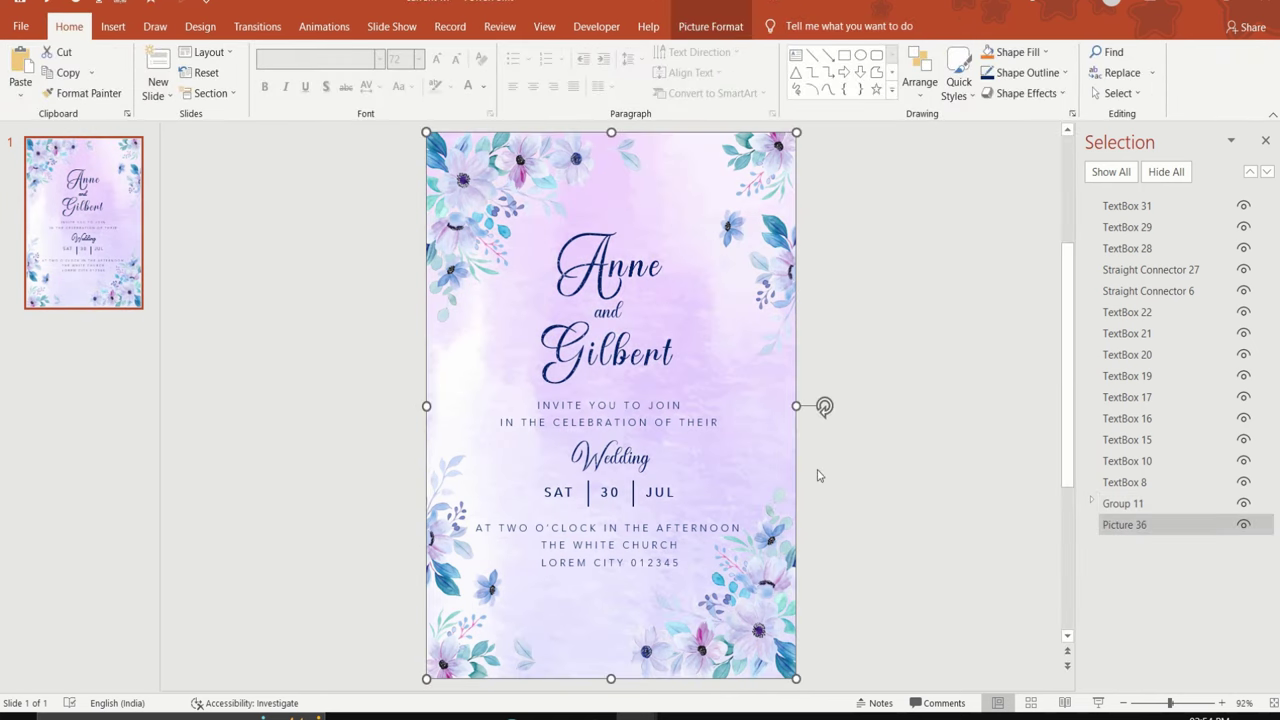
right_click(797, 438)
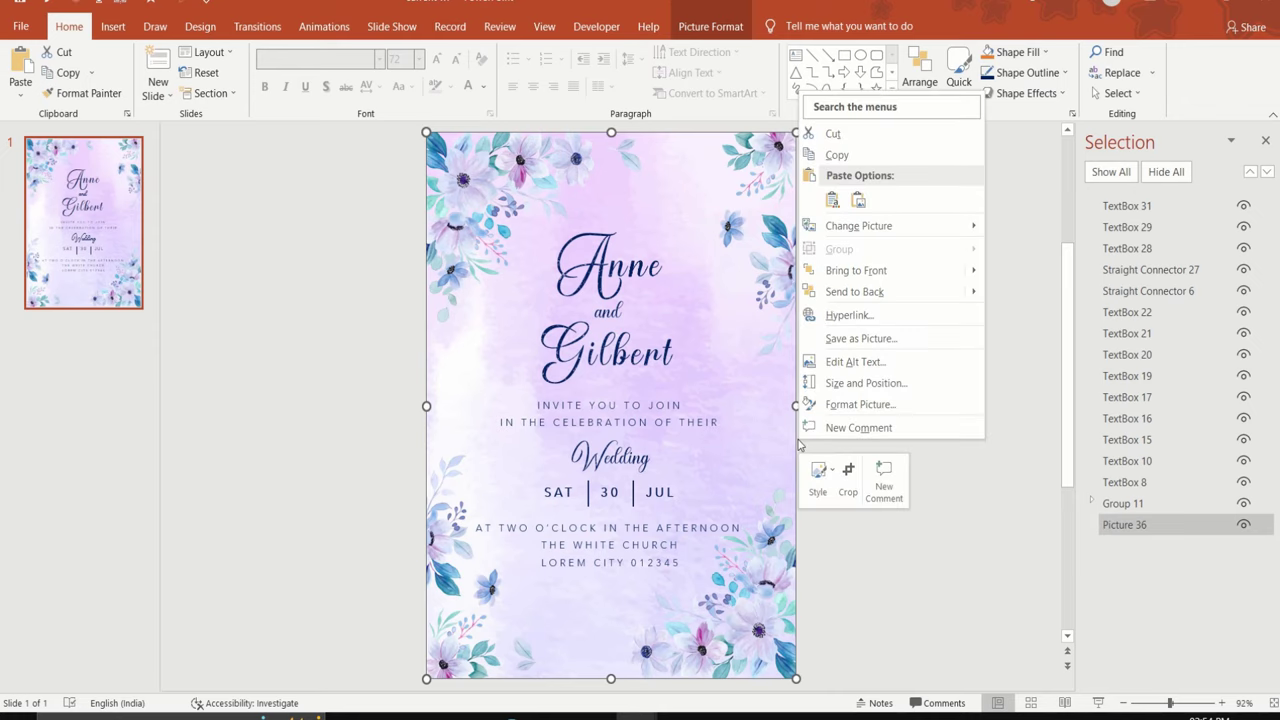
click(856, 160)
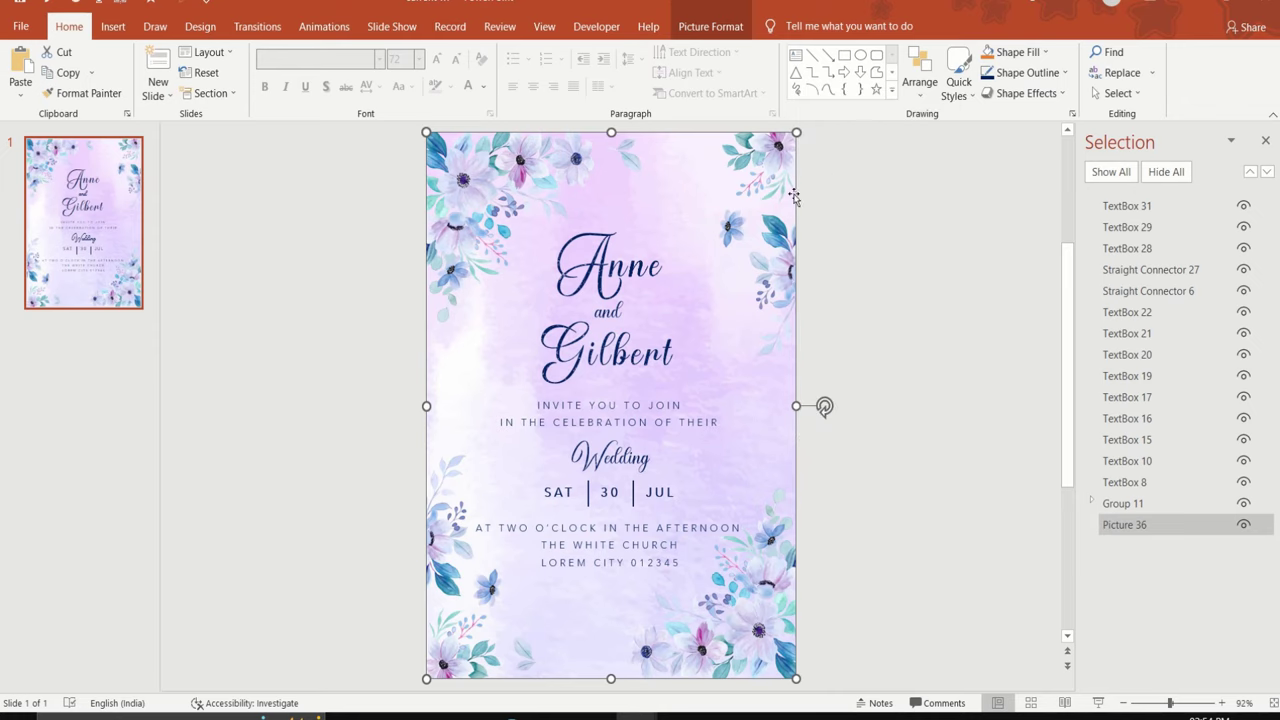
click(160, 95)
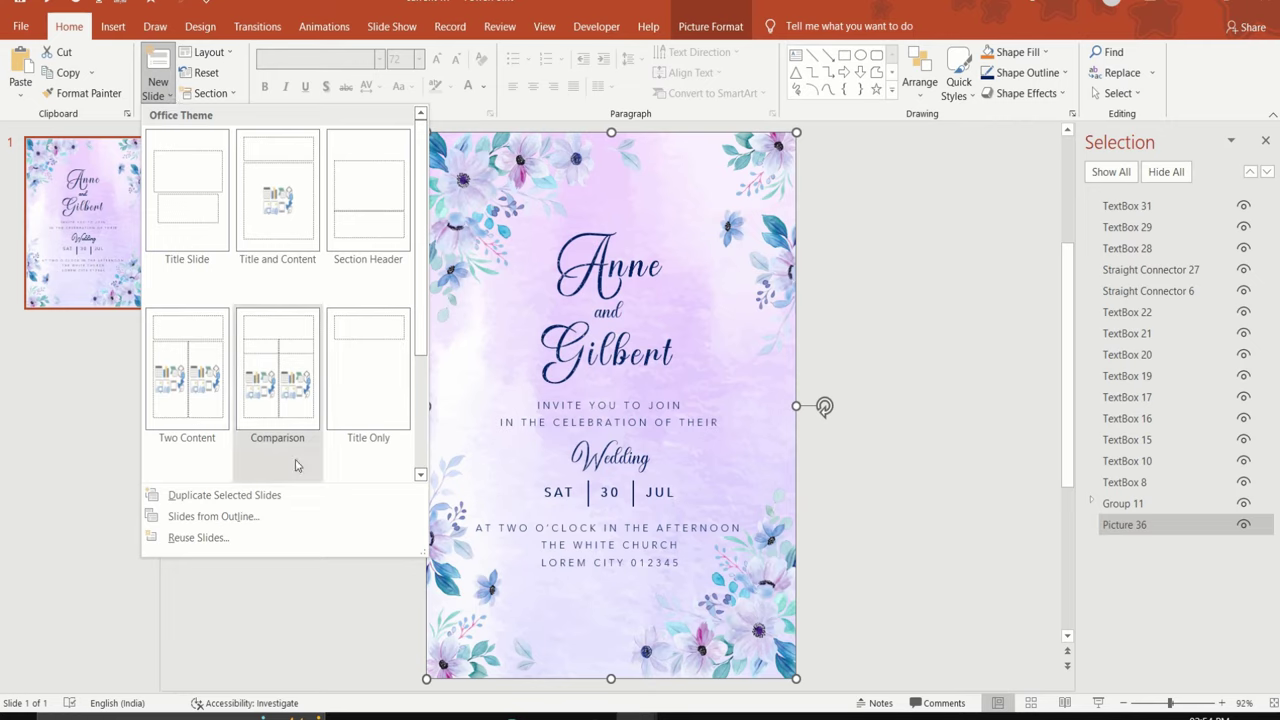
- Add a new blank slide 2 and paste the purple watercolour background onto it
click(420, 474)
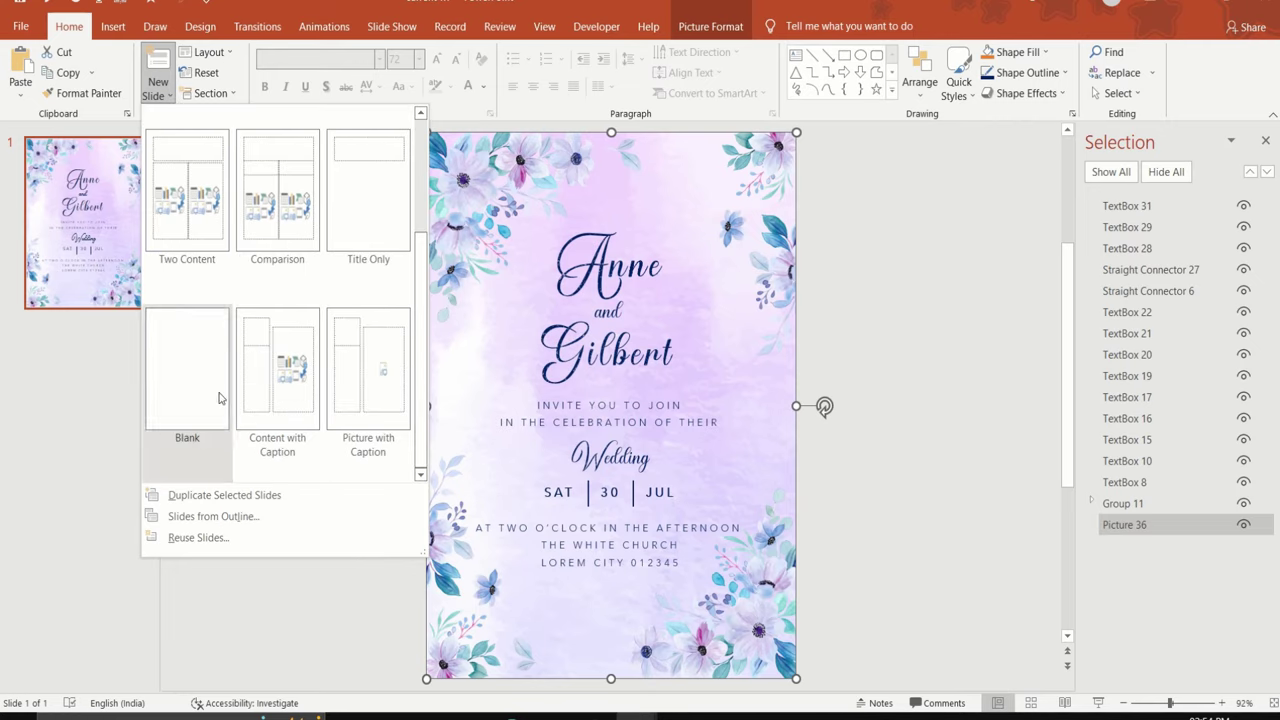
click(217, 397)
right_click(448, 368)
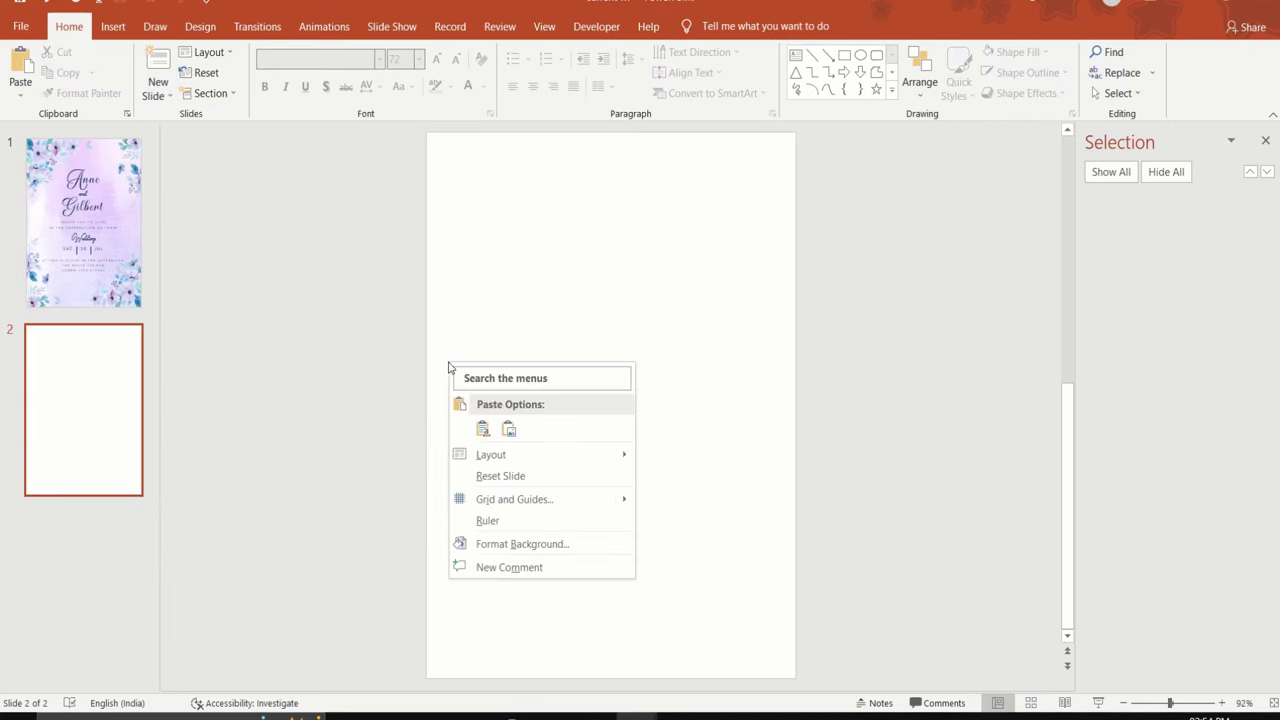
click(483, 426)
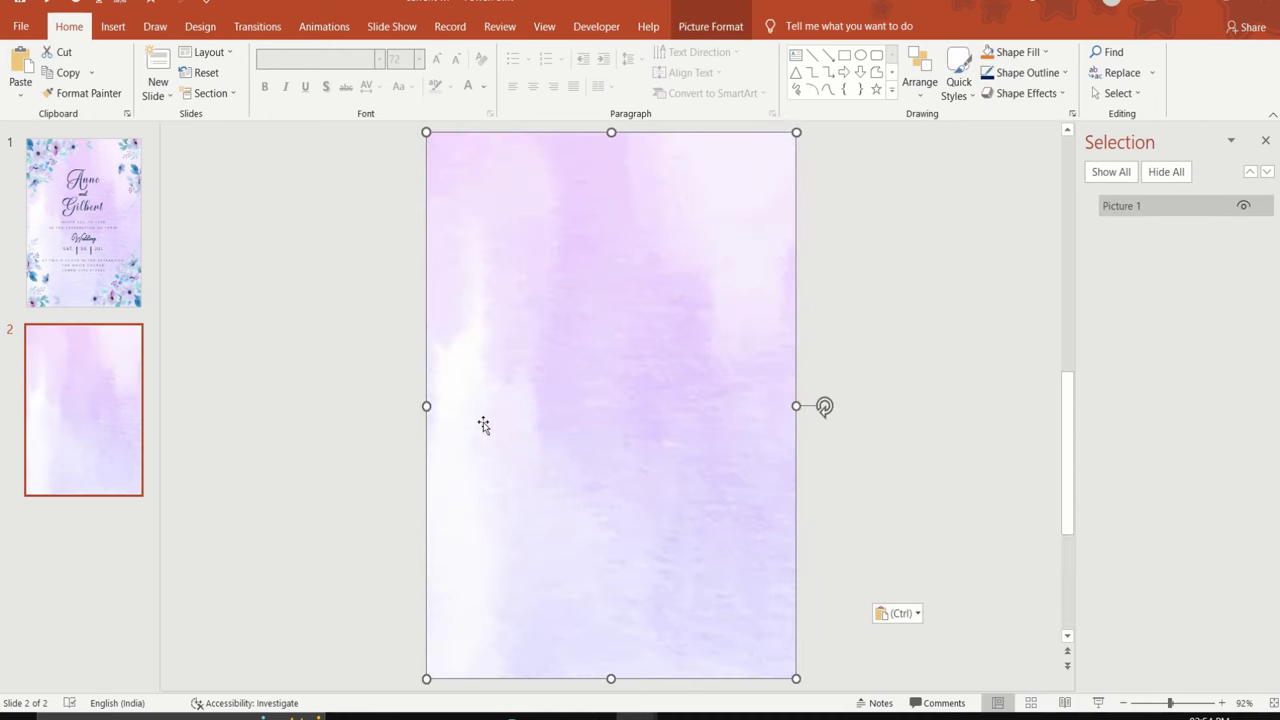
click(297, 337)
- Insert the floral wreath Thank_you_card image from this computer onto slide 2
click(113, 26)
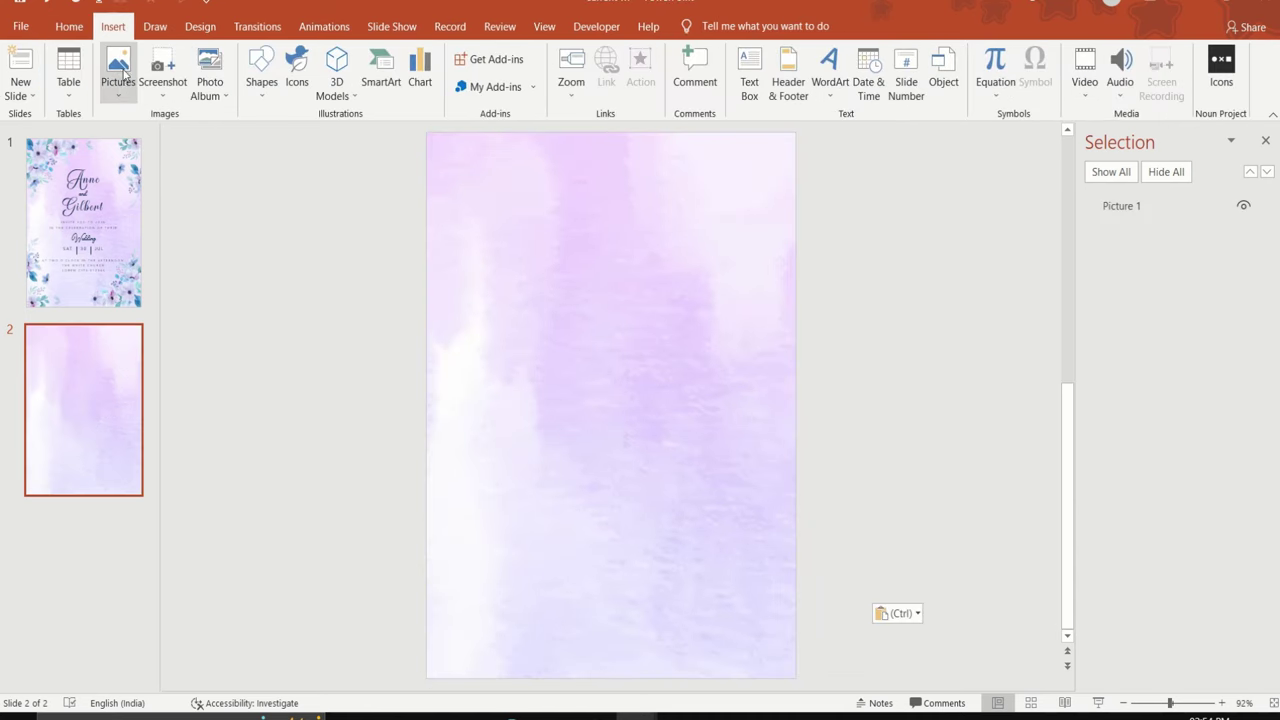
click(118, 88)
click(150, 140)
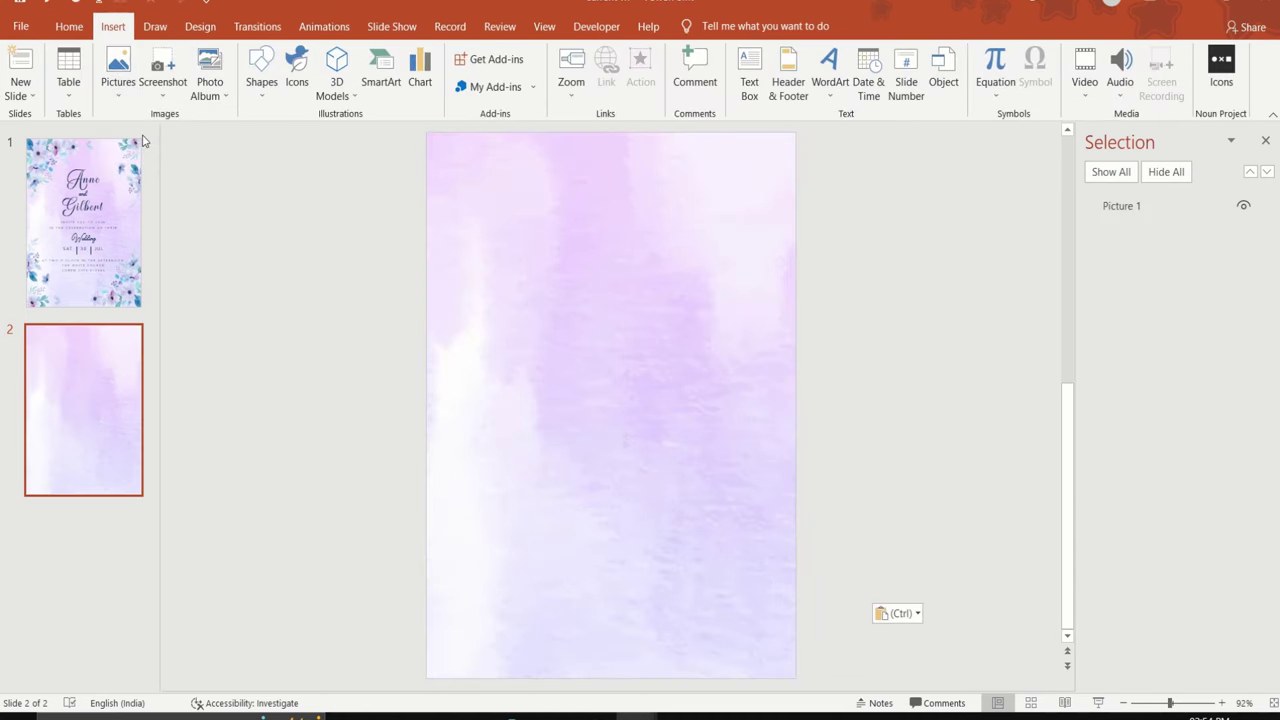
click(377, 133)
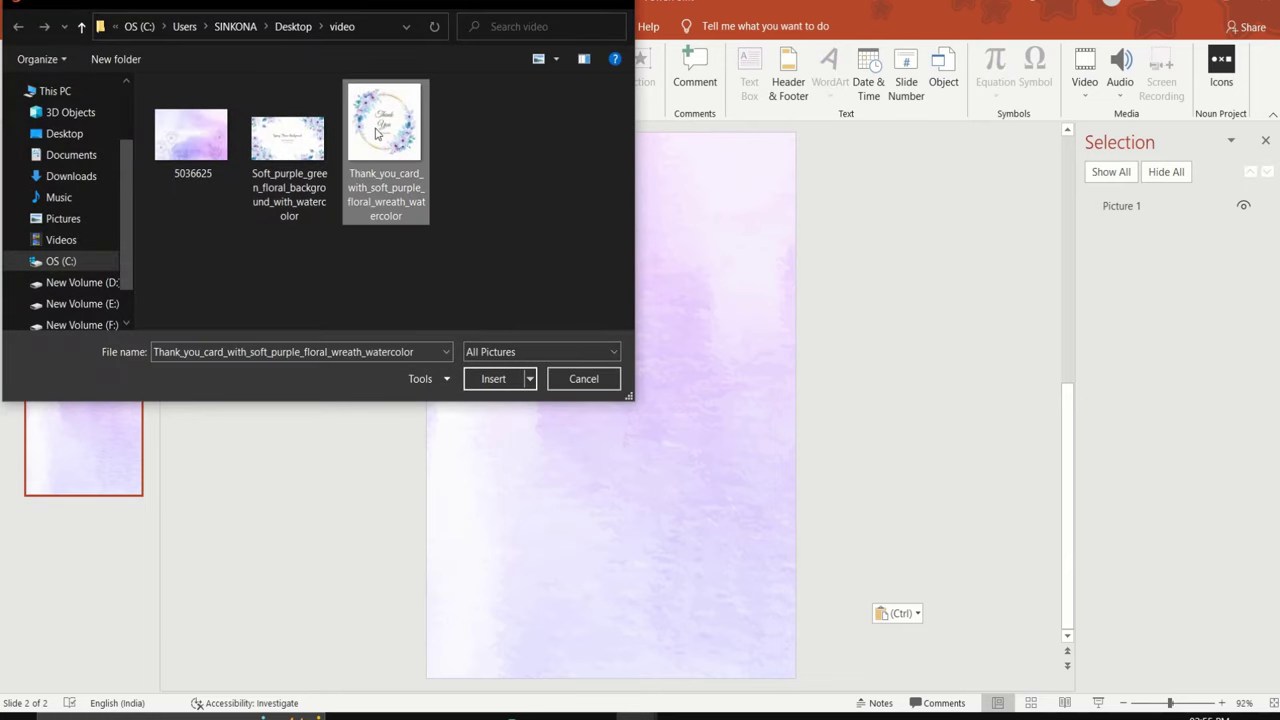
click(495, 378)
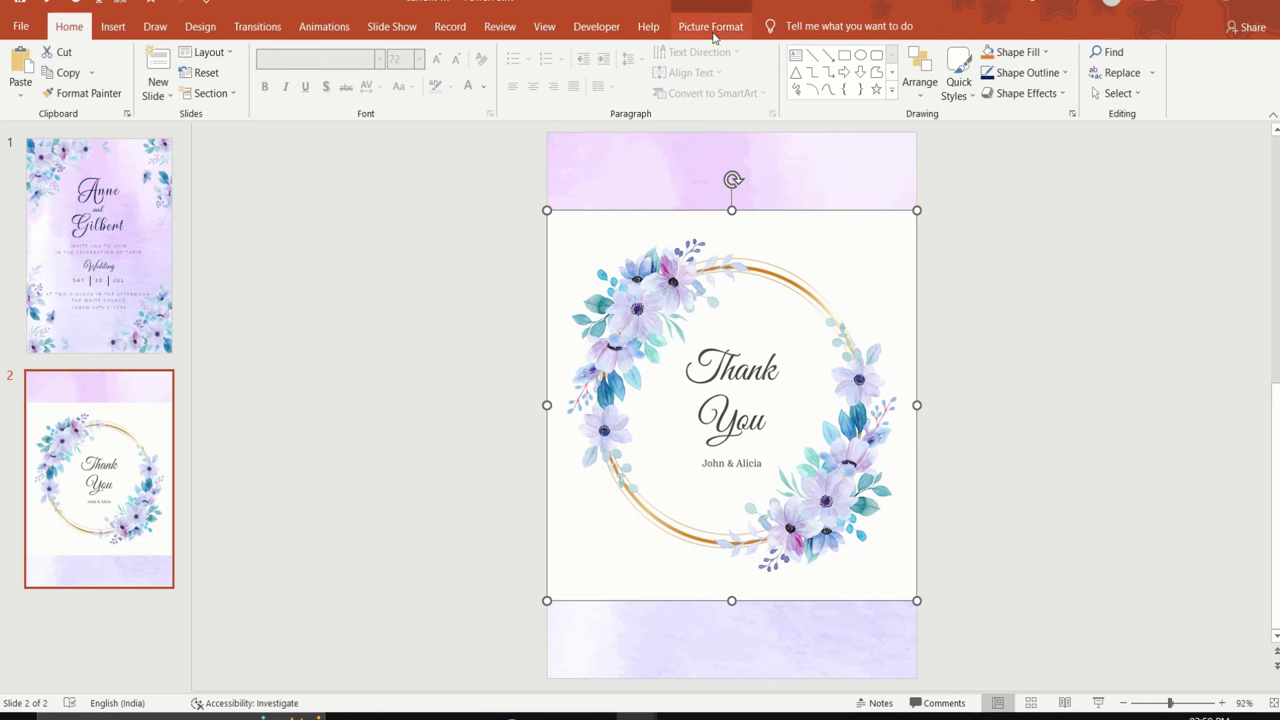
- Use Set Transparent Color on the wreath picture's white background to reveal the lilac wash
click(714, 31)
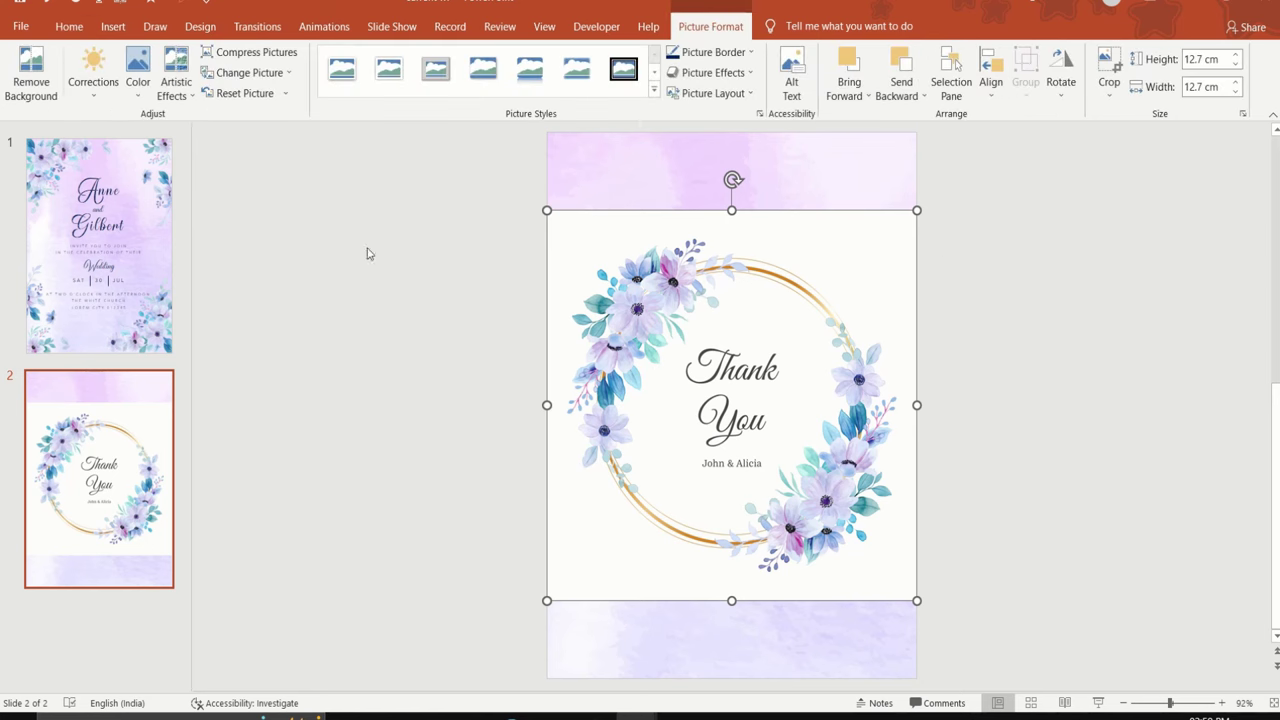
click(138, 80)
click(211, 573)
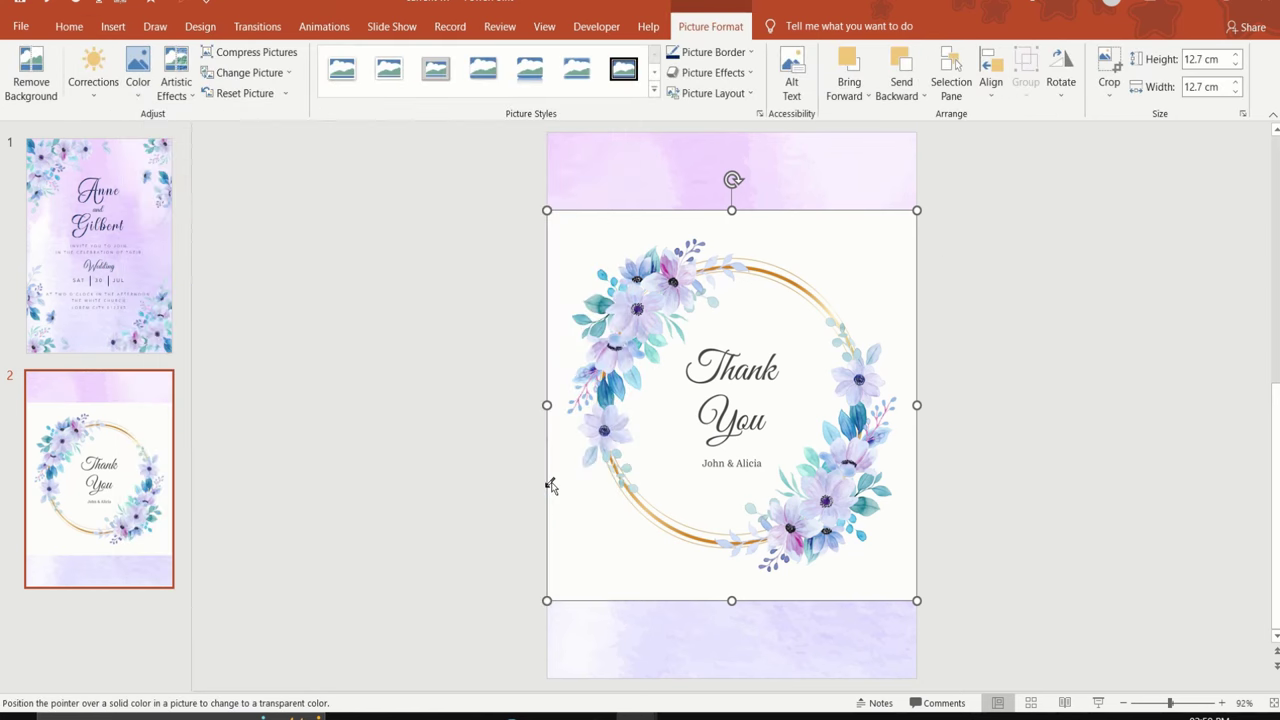
click(665, 448)
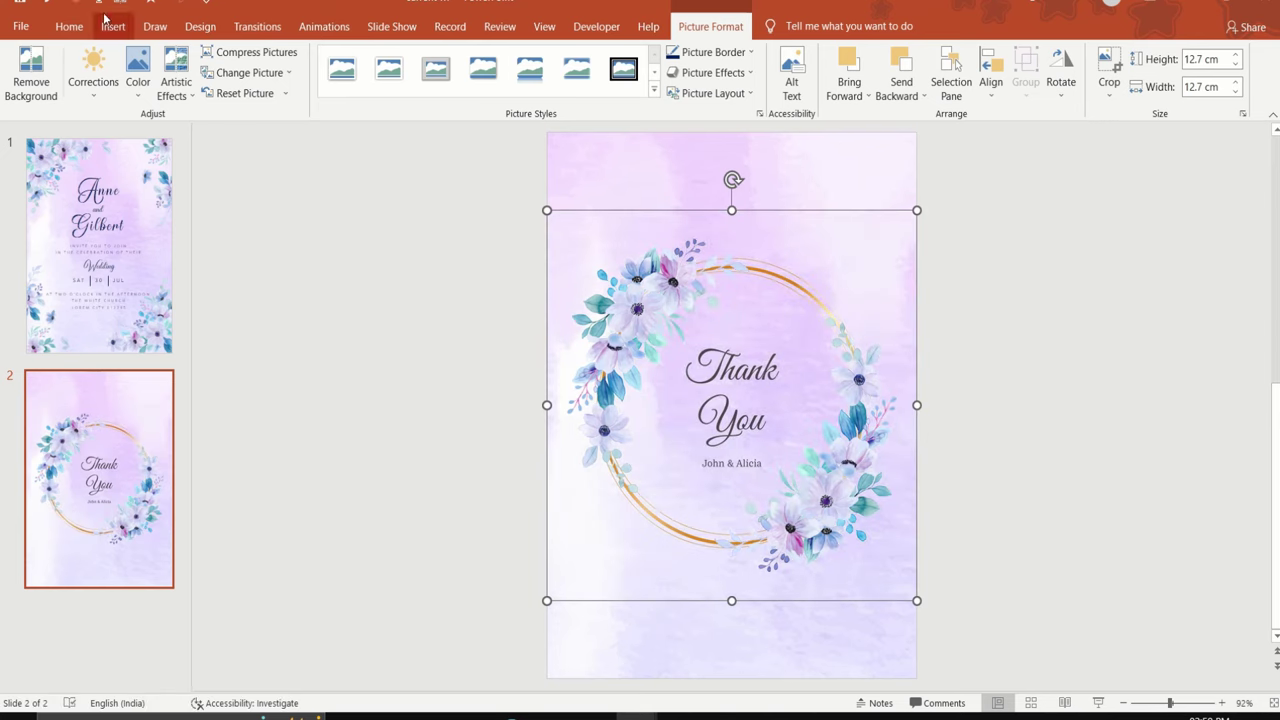
click(69, 26)
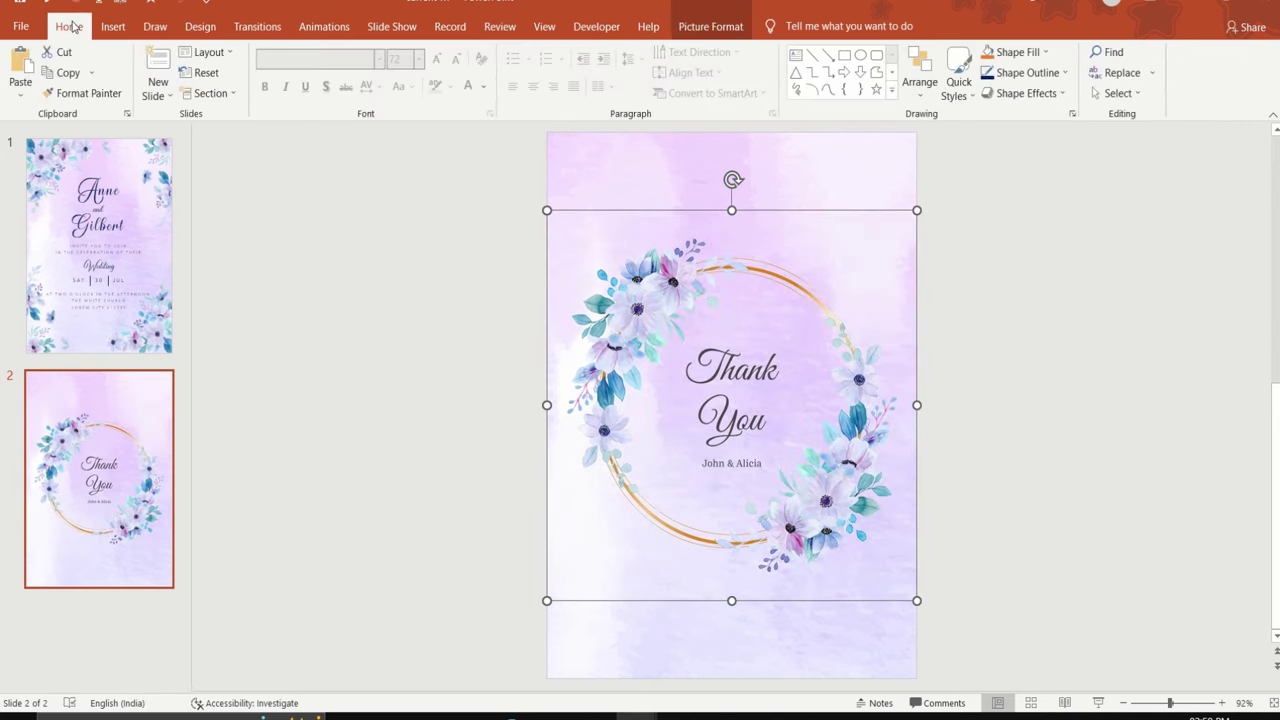
- Draw a freeform shape over the Thank You wording and give it no outline
click(796, 89)
mouse_move(788, 337)
mouse_down()
mouse_move(688, 459)
mouse_move(752, 476)
mouse_up()
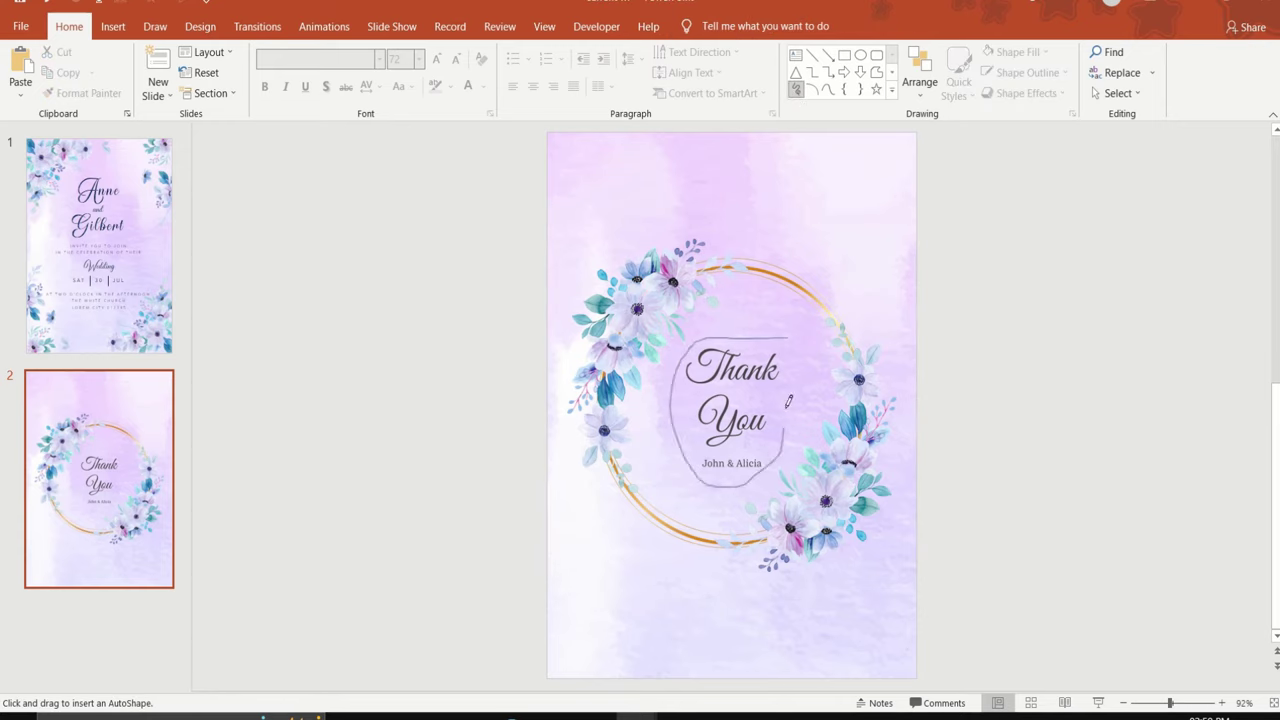
drag(788, 400, 790, 338)
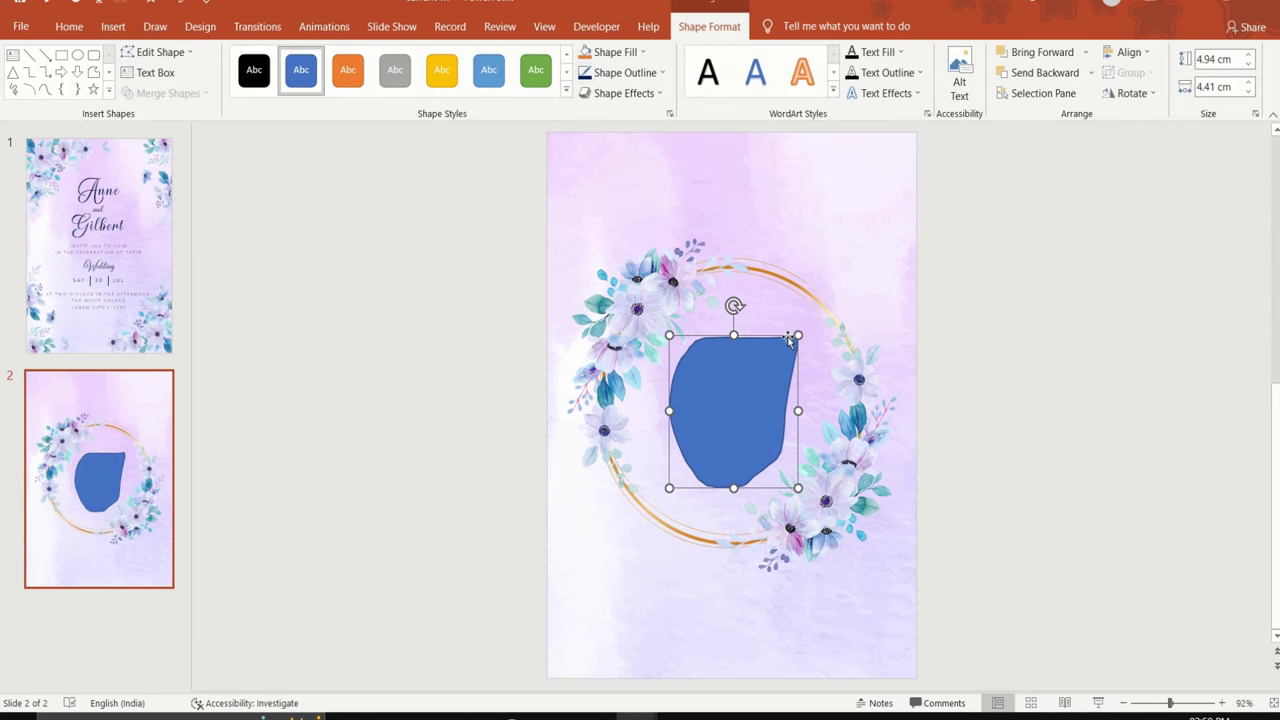
click(661, 72)
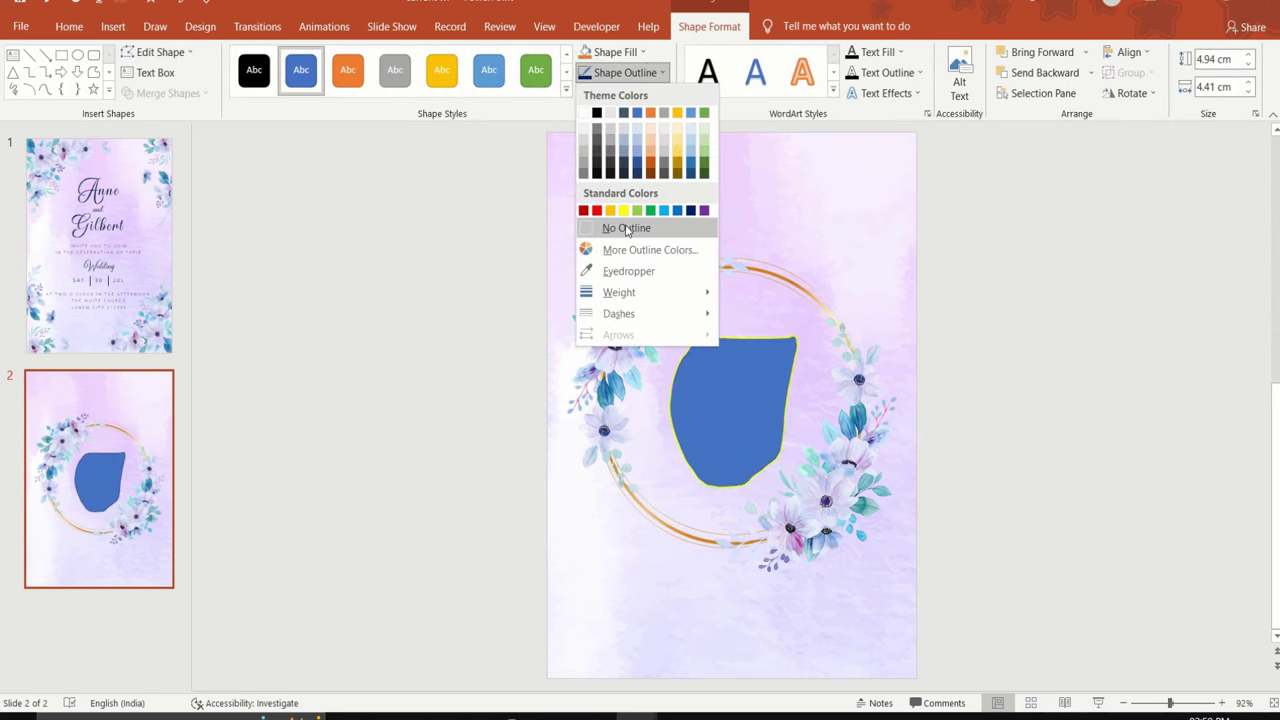
click(627, 228)
- Subtract the freeform shape from the wreath picture, leaving an empty gold ring
click(645, 270)
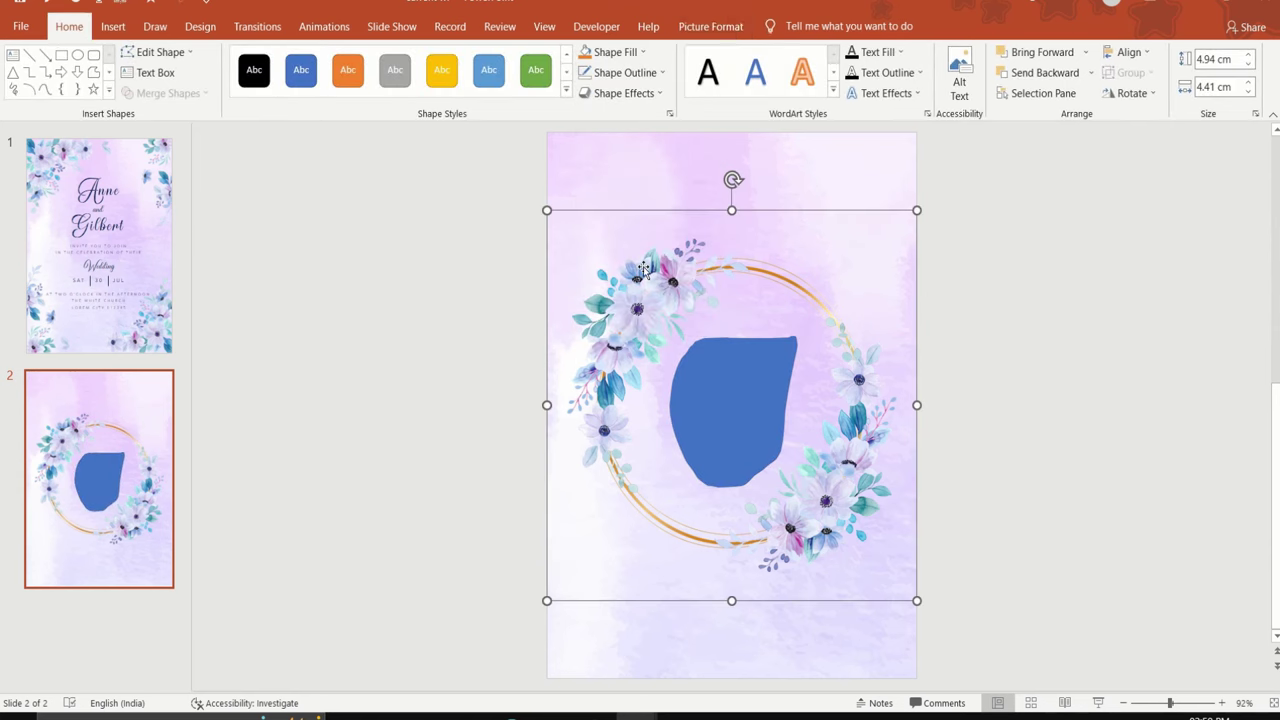
shift+click(721, 359)
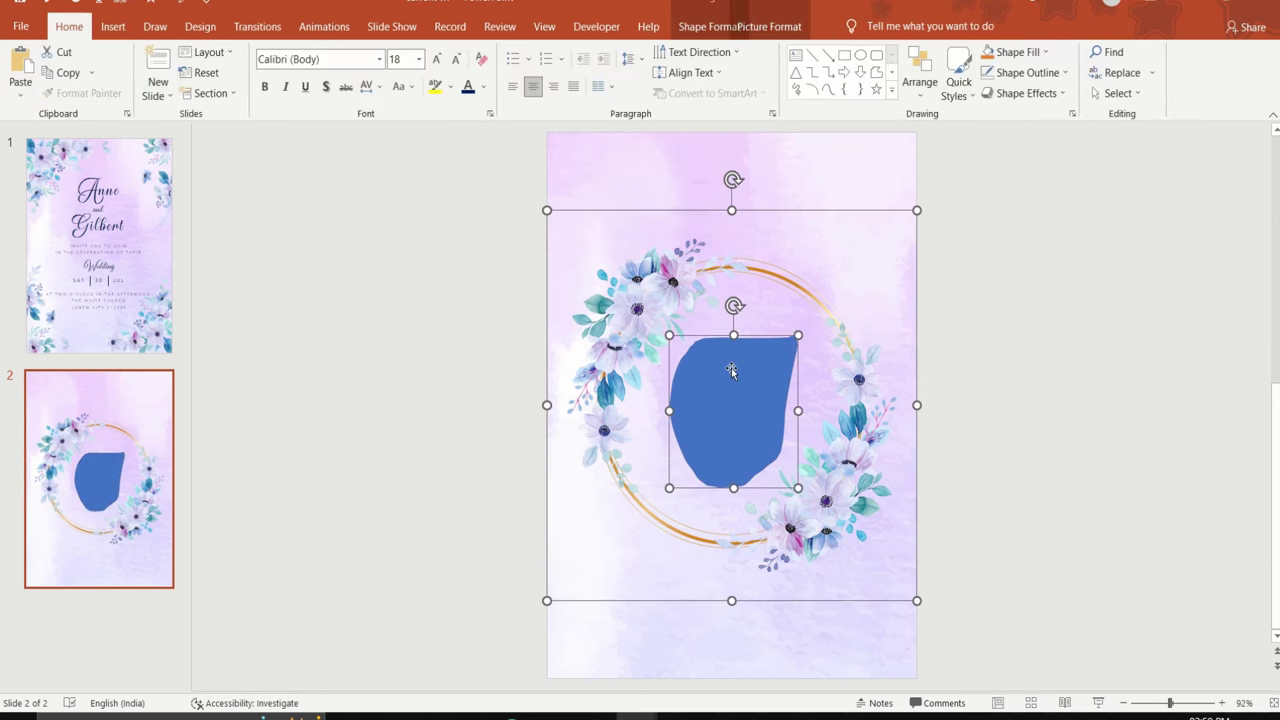
click(708, 33)
click(170, 93)
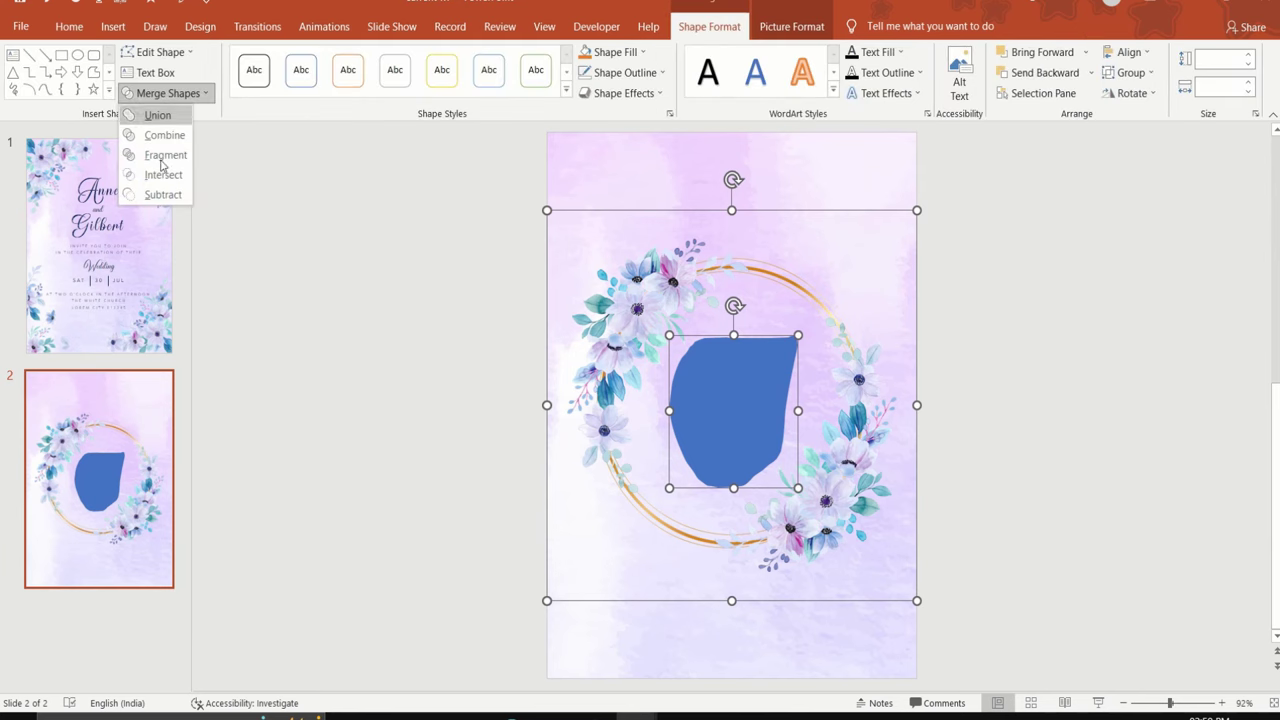
click(163, 196)
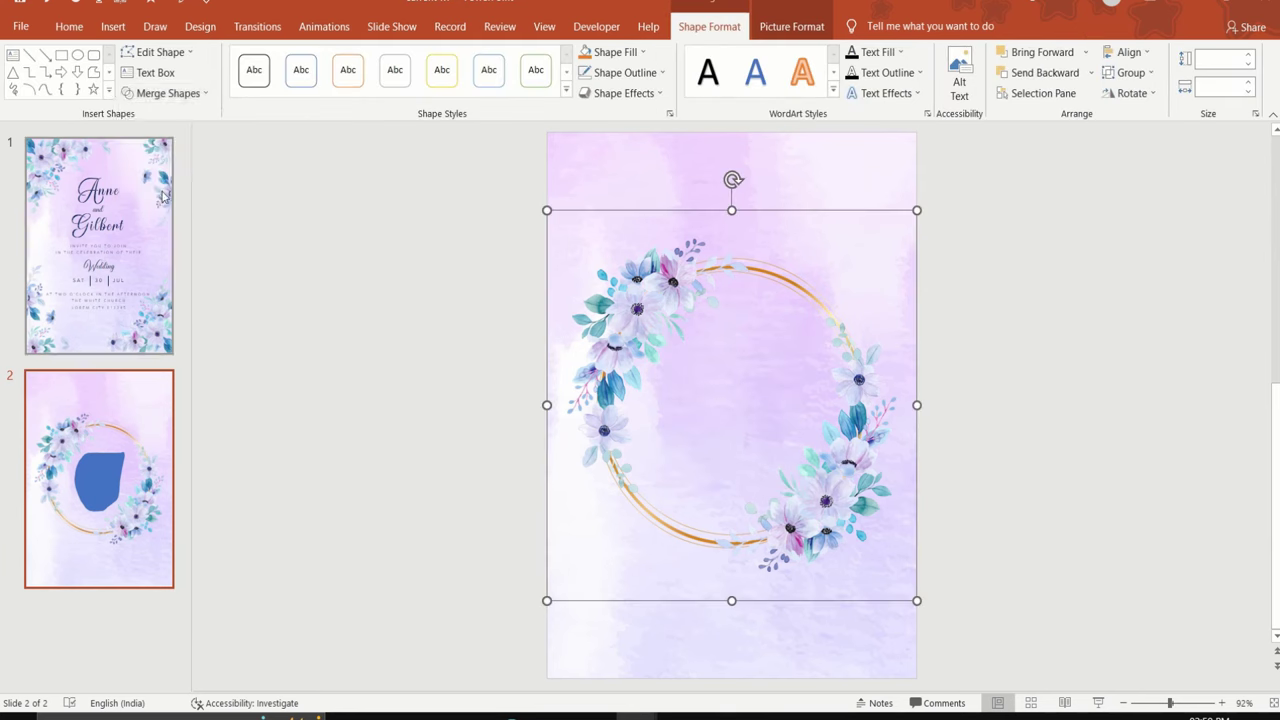
click(427, 364)
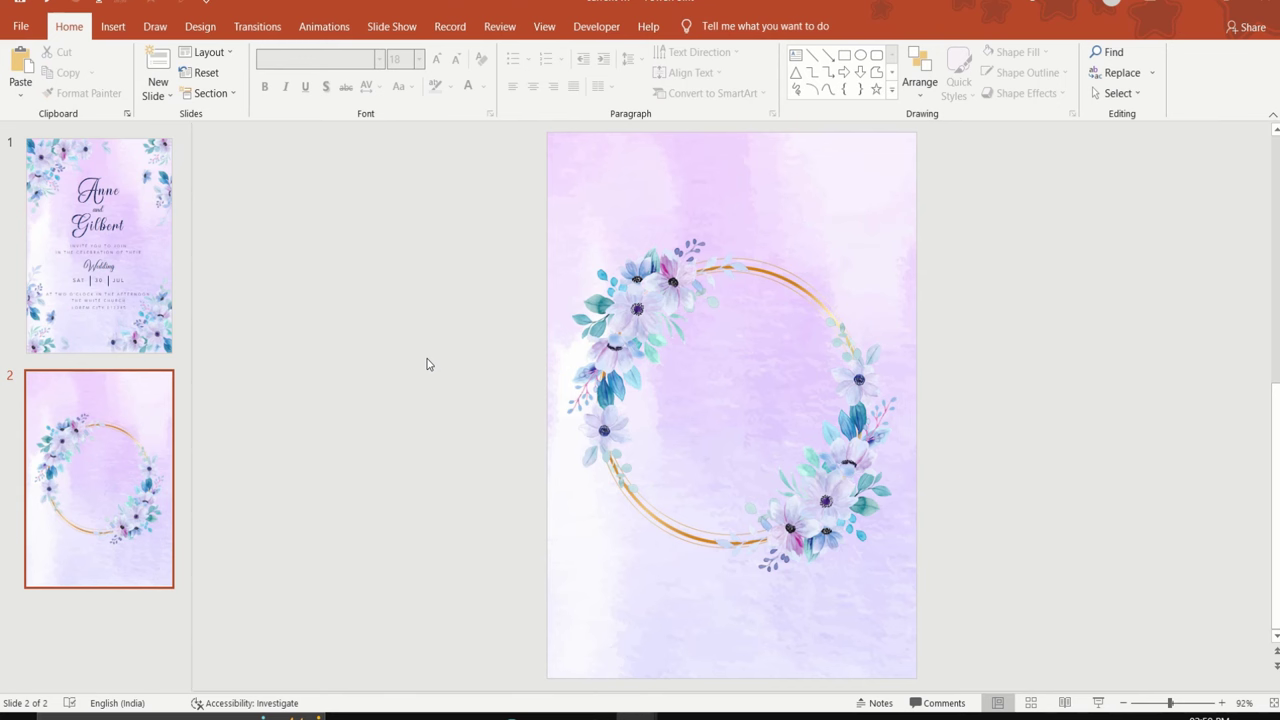
click(99, 245)
- Copy slide 1's names and invitation text boxes and paste them inside slide 2's wreath
drag(467, 156, 942, 468)
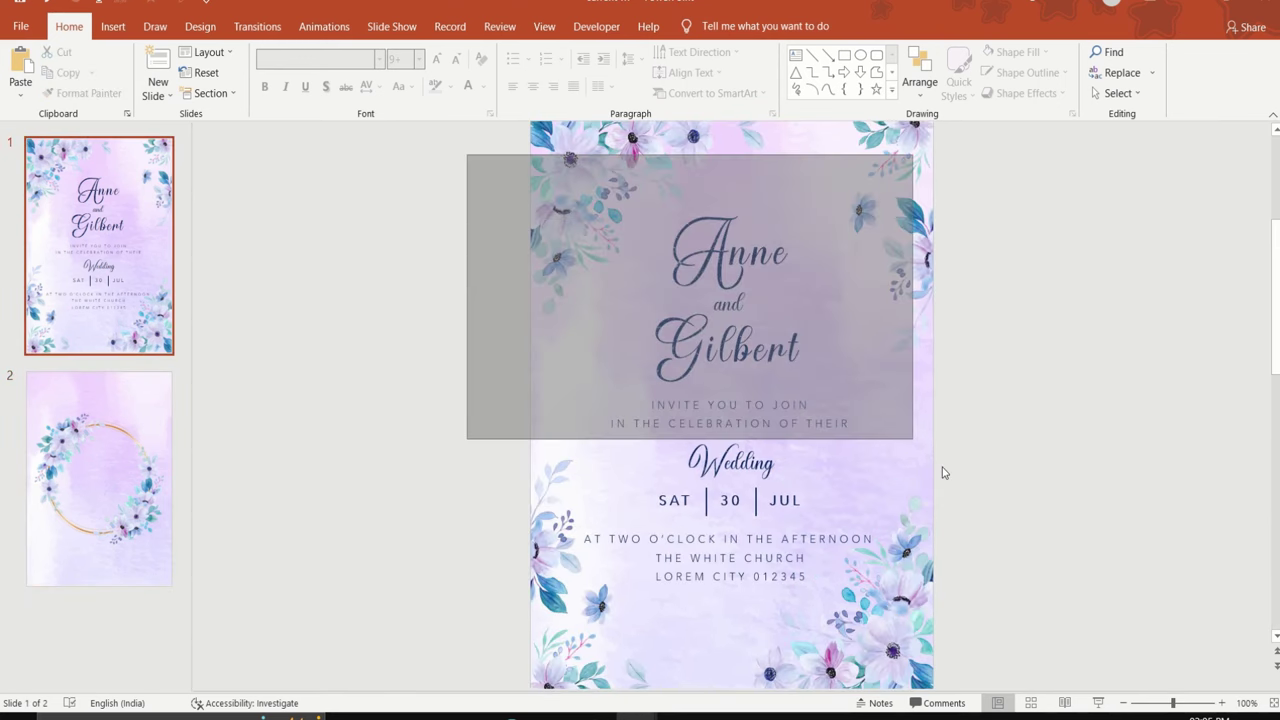
right_click(826, 436)
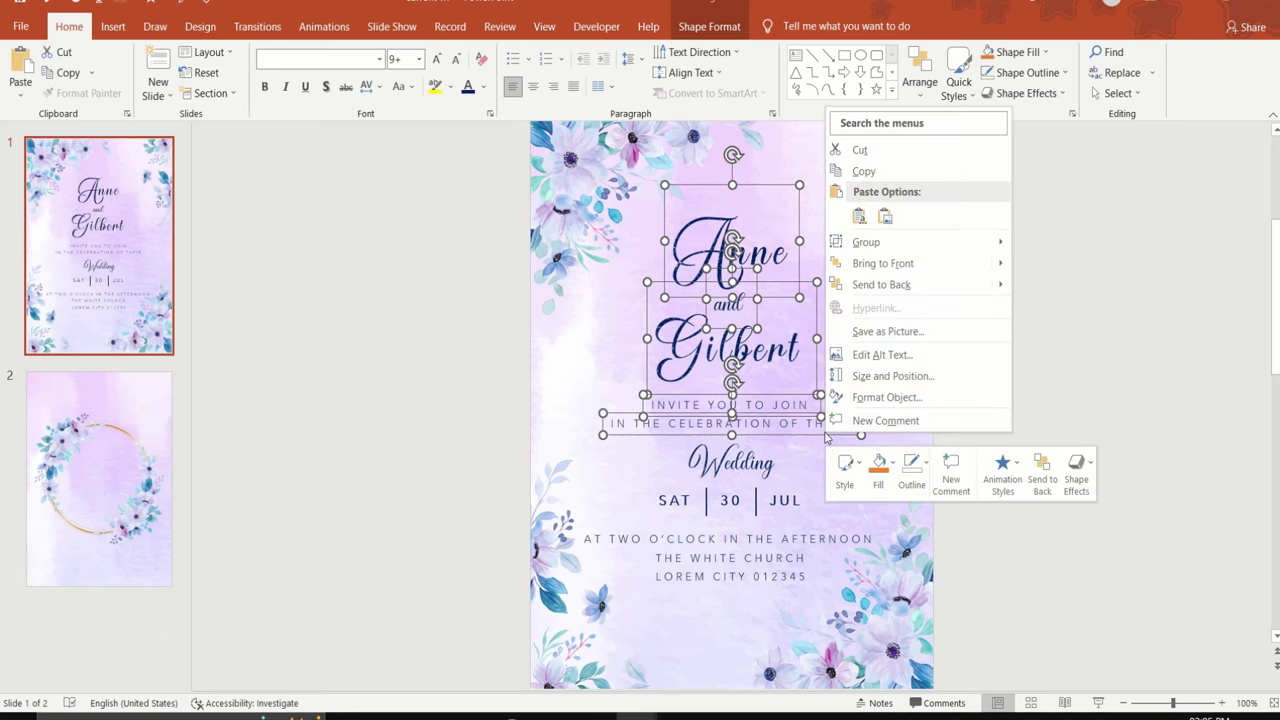
click(874, 172)
click(140, 500)
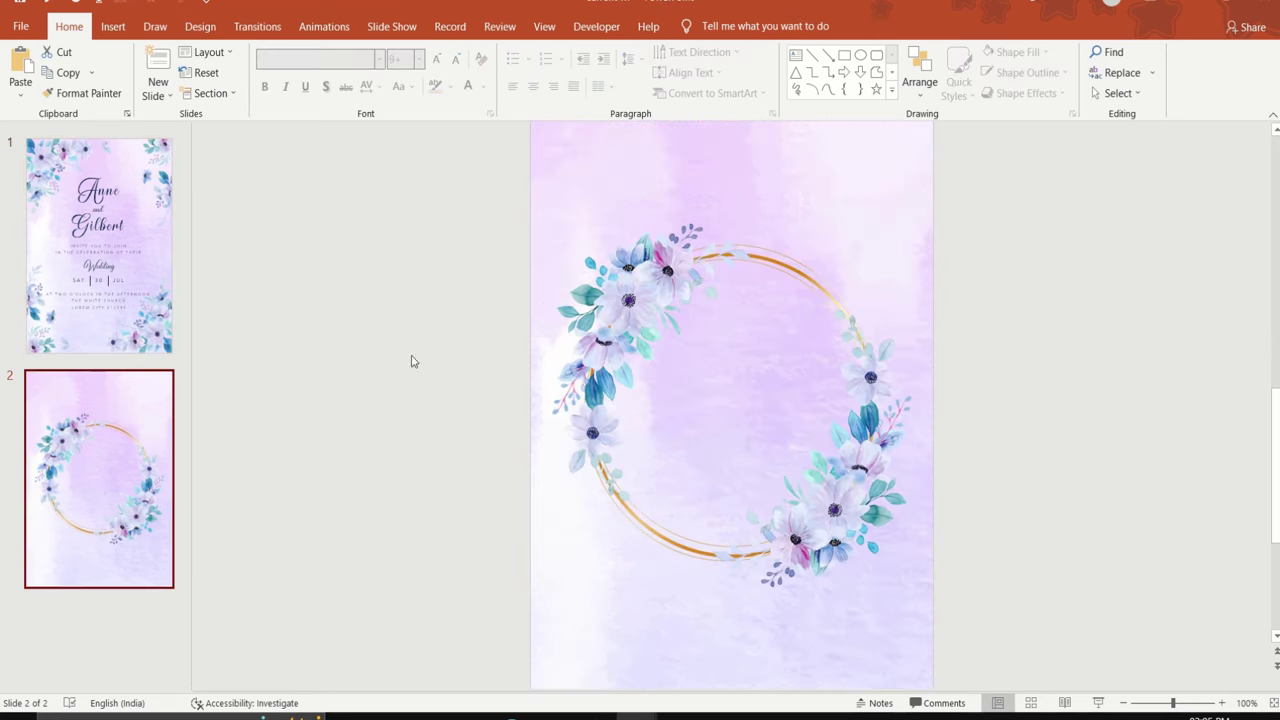
right_click(447, 343)
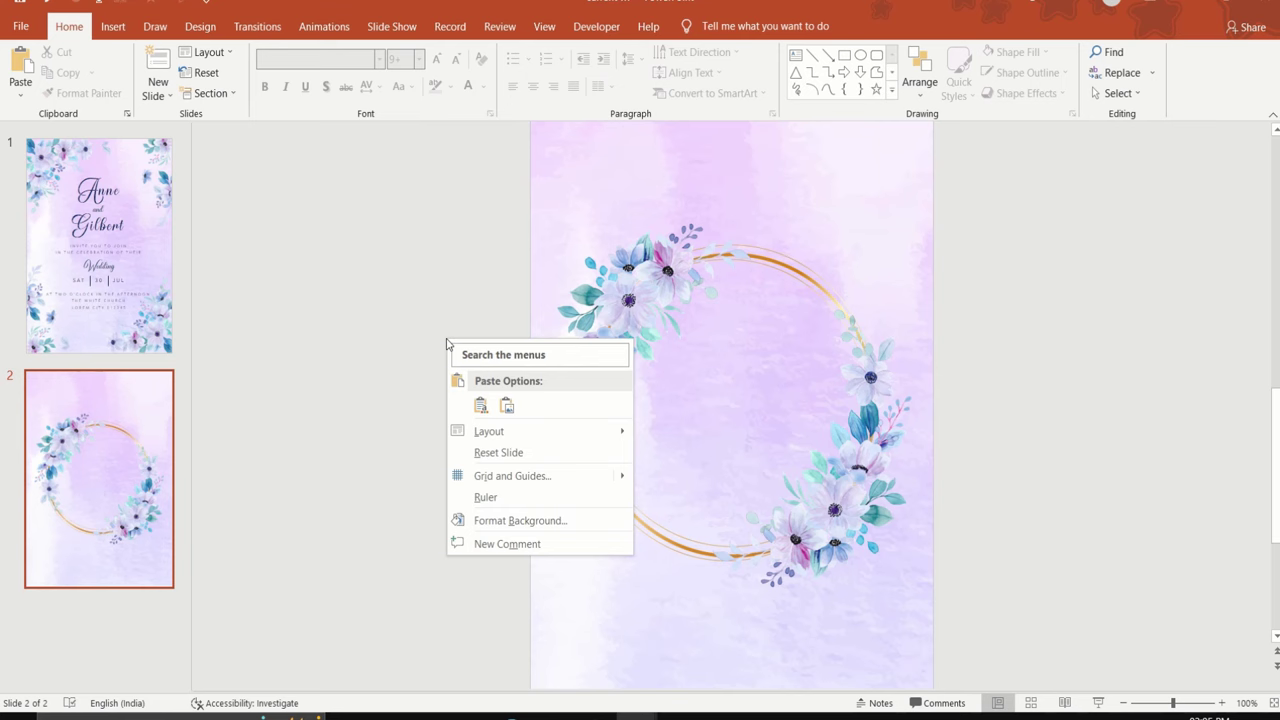
click(480, 405)
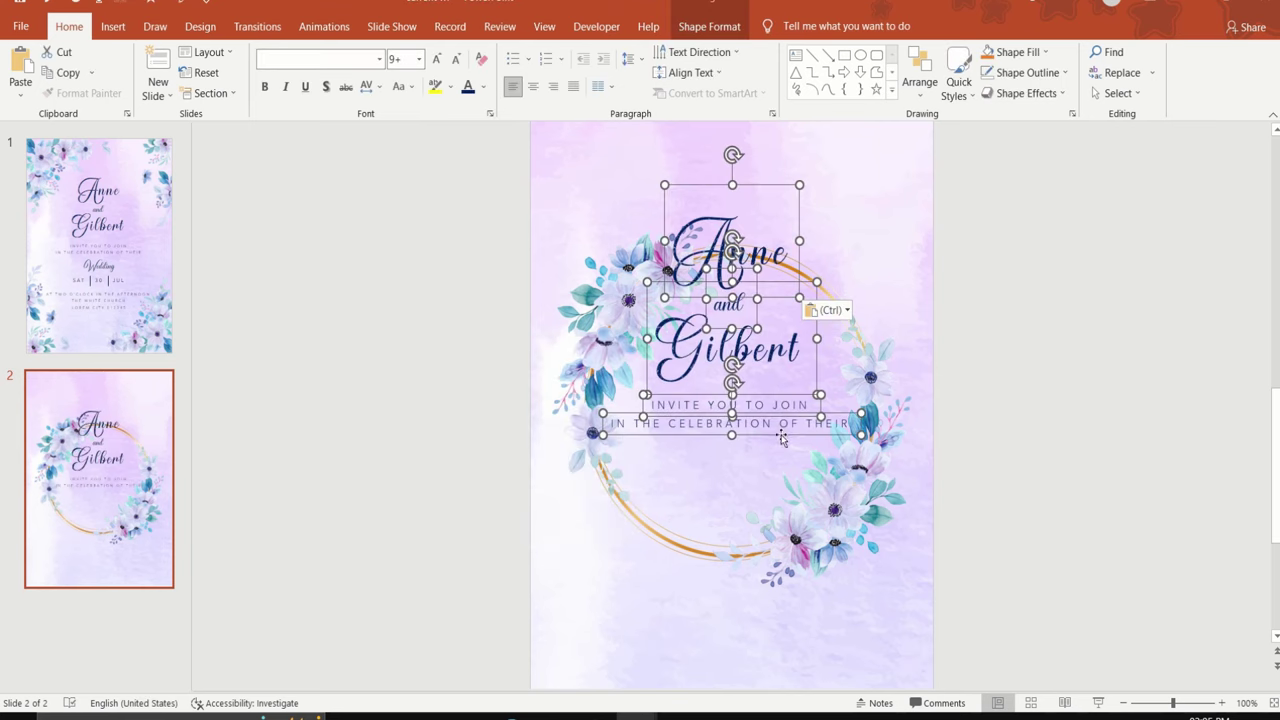
drag(781, 434, 781, 510)
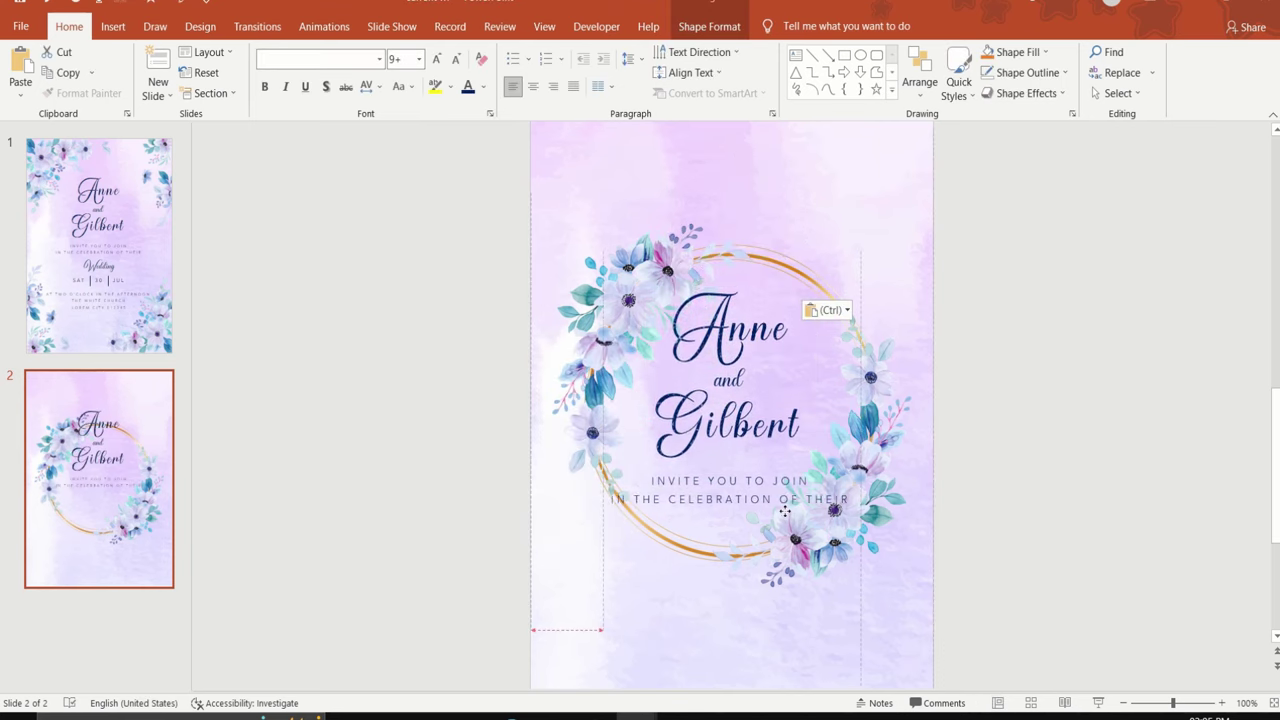
click(980, 503)
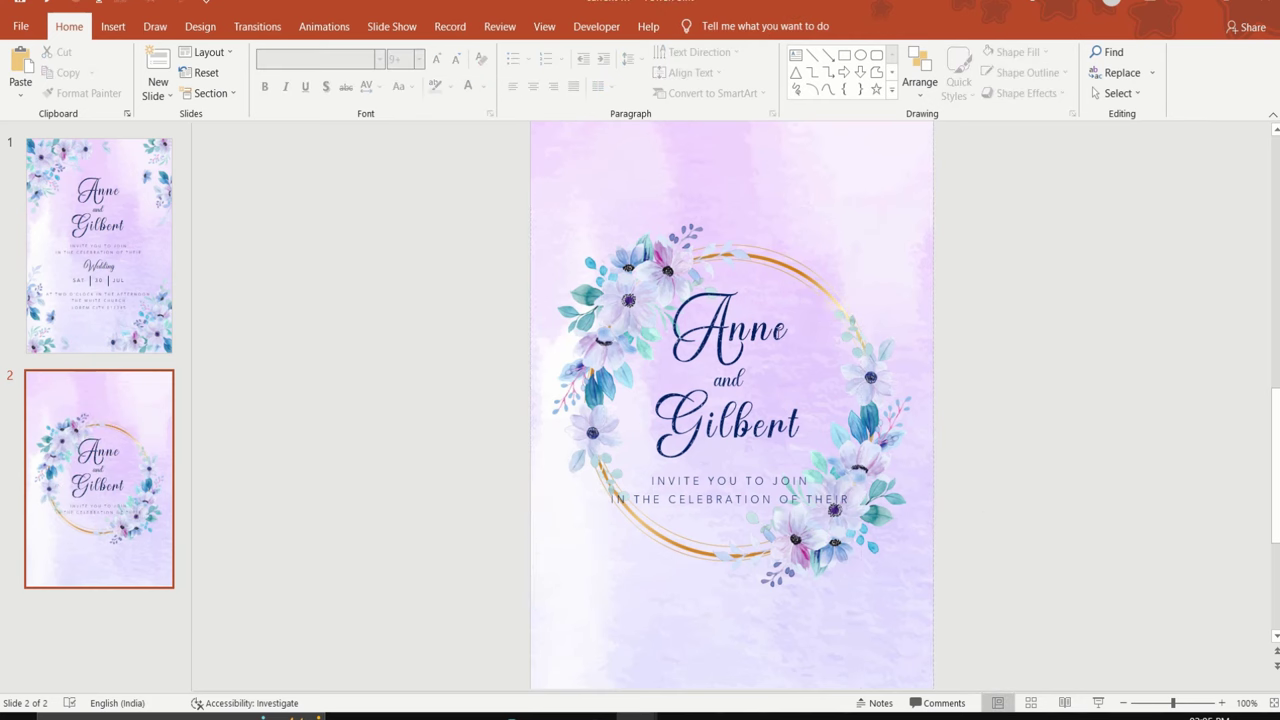
- Replace the two names with 'Save' and 'Date' and erase the small word 'and'
click(783, 327)
key(BackSpace)
key(BackSpace)
key(BackSpace)
key(BackSpace)
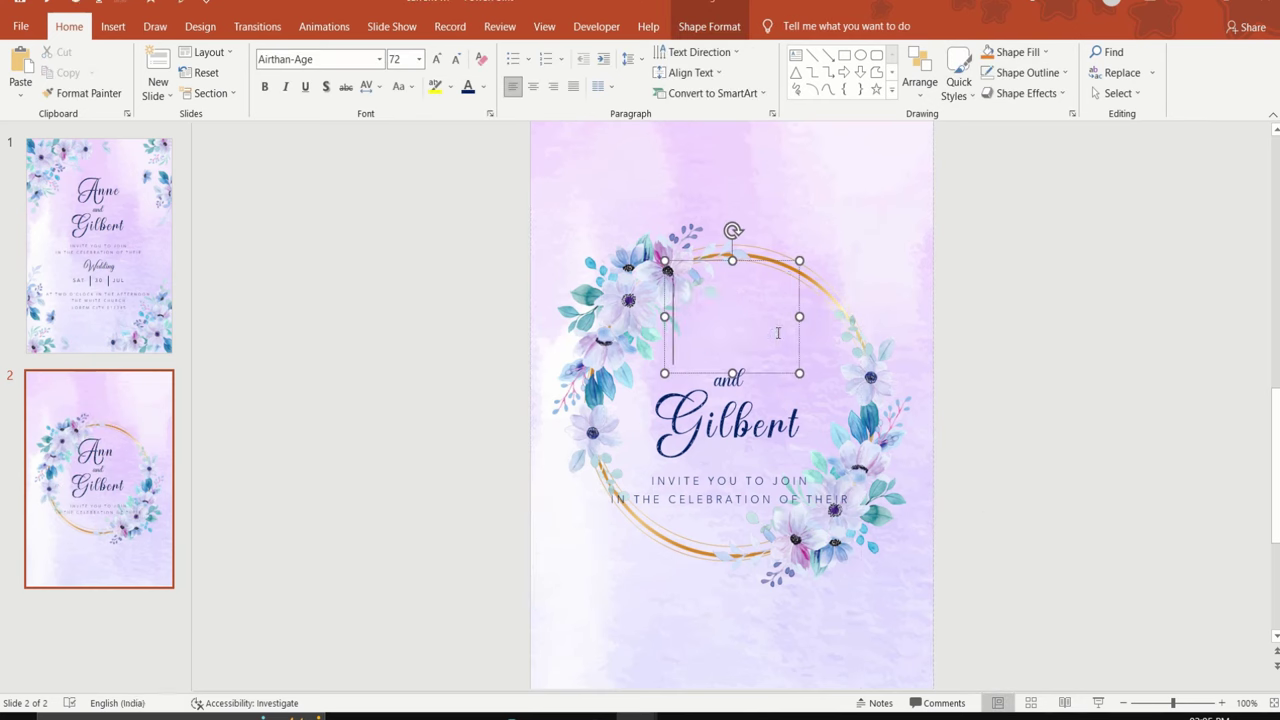
text(Save)
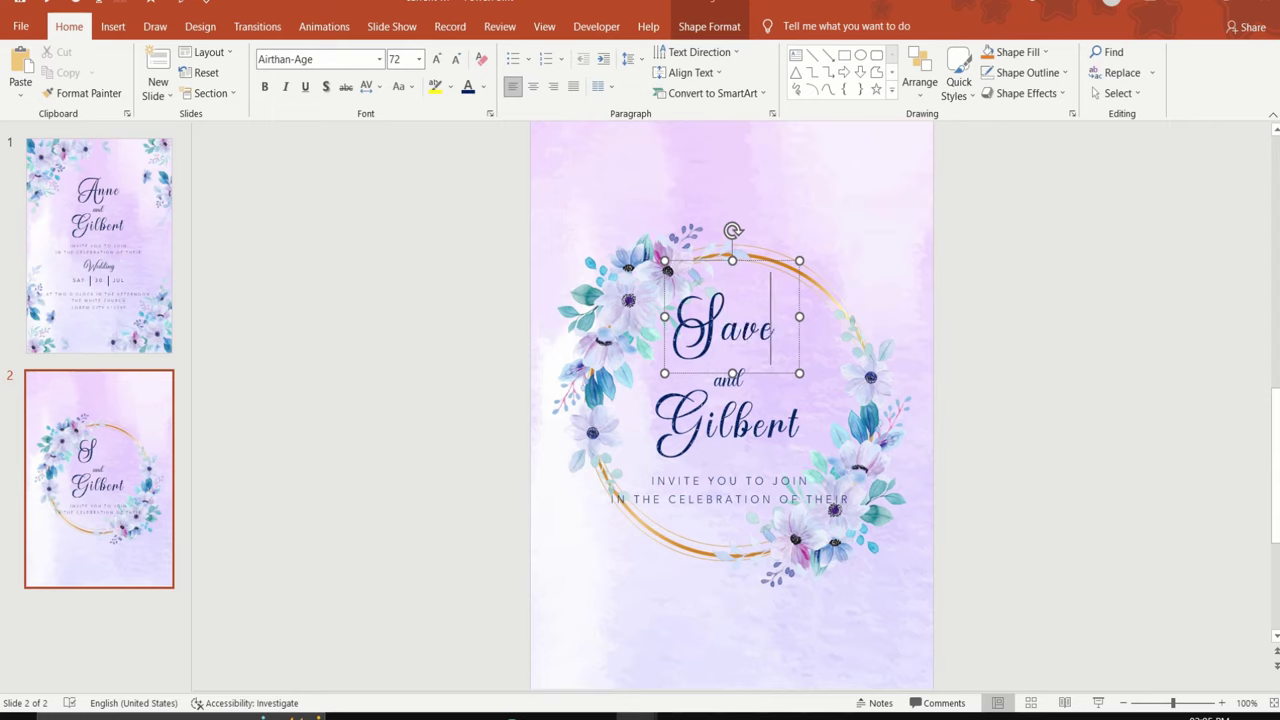
click(802, 418)
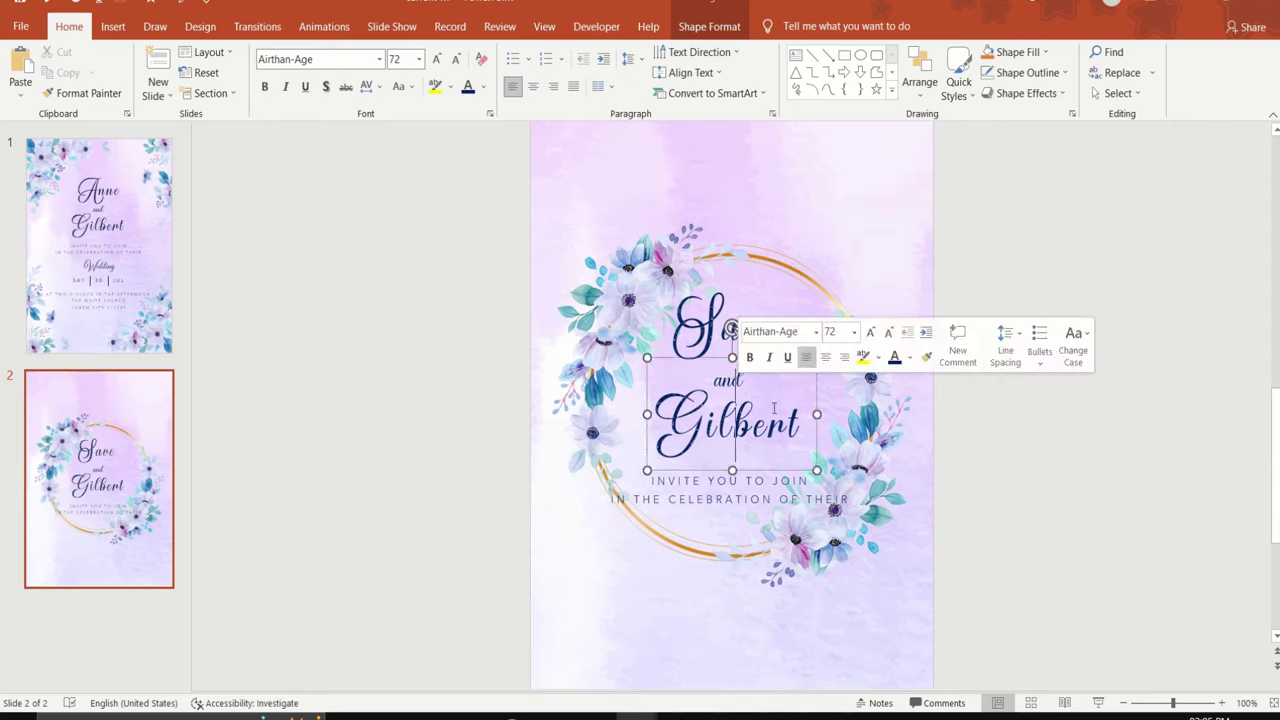
key(BackSpace)
key(BackSpace)
key(BackSpace)
key(BackSpace)
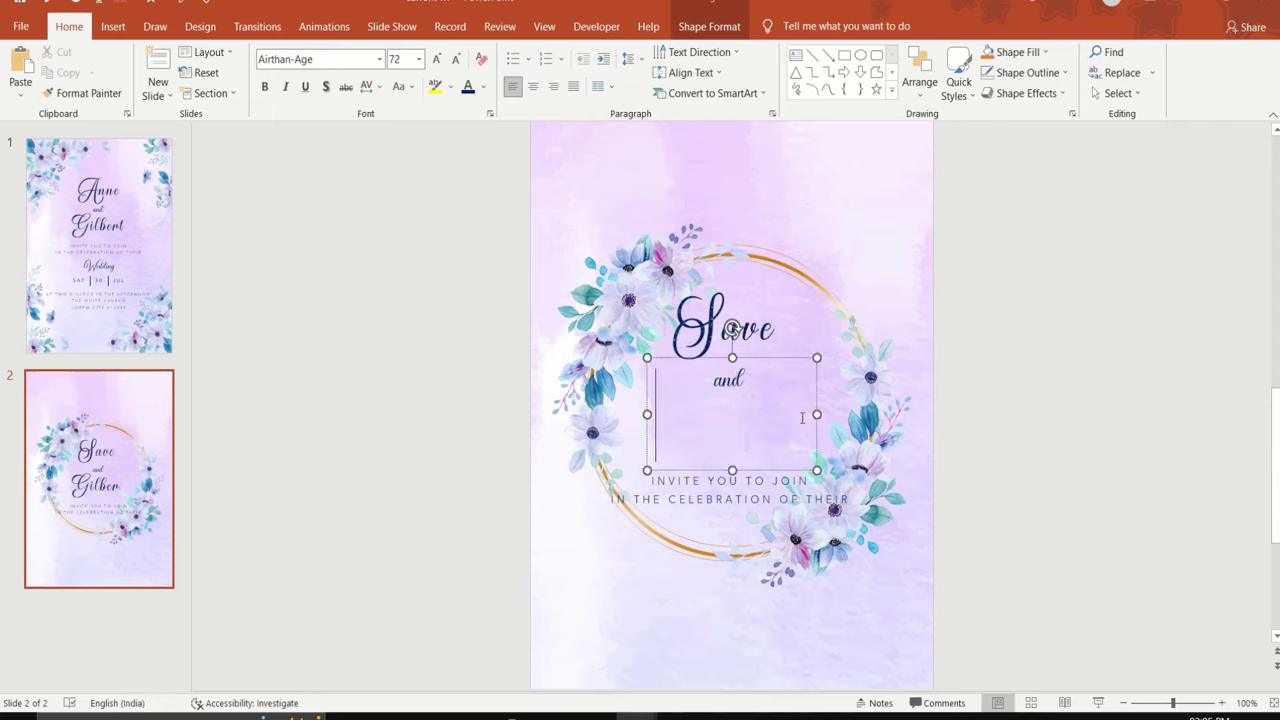
text(Date)
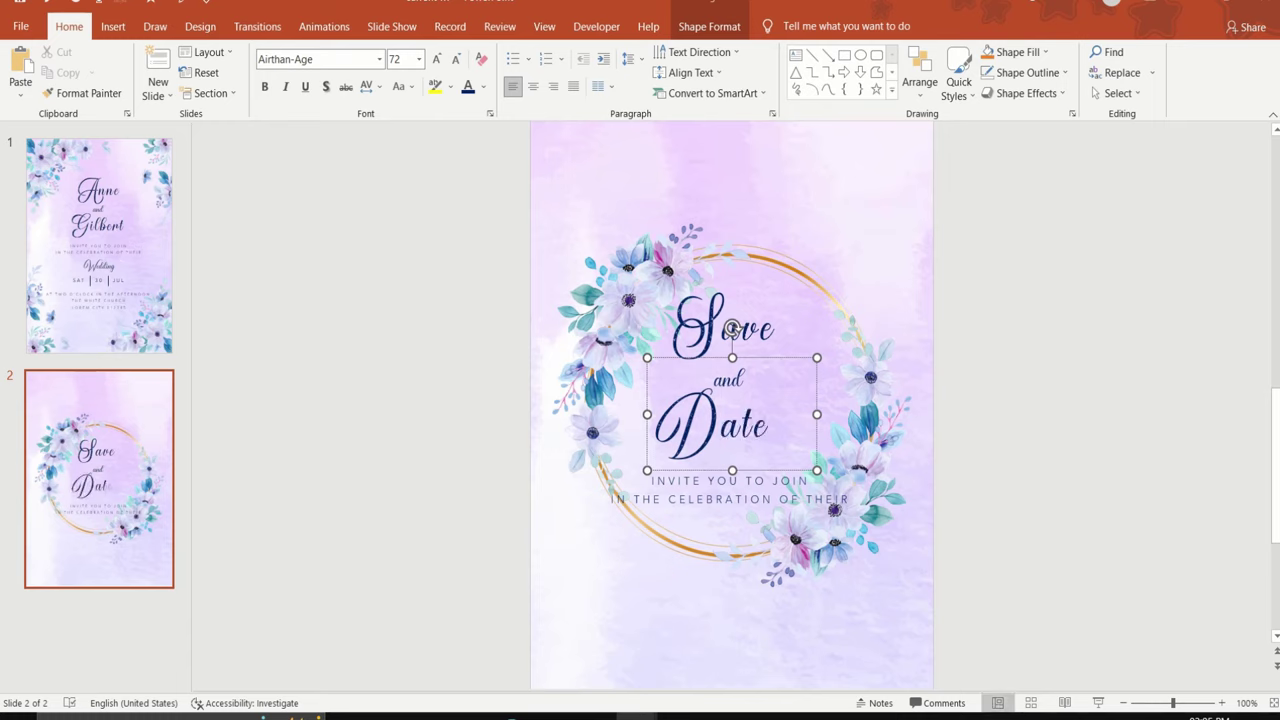
click(847, 413)
click(733, 372)
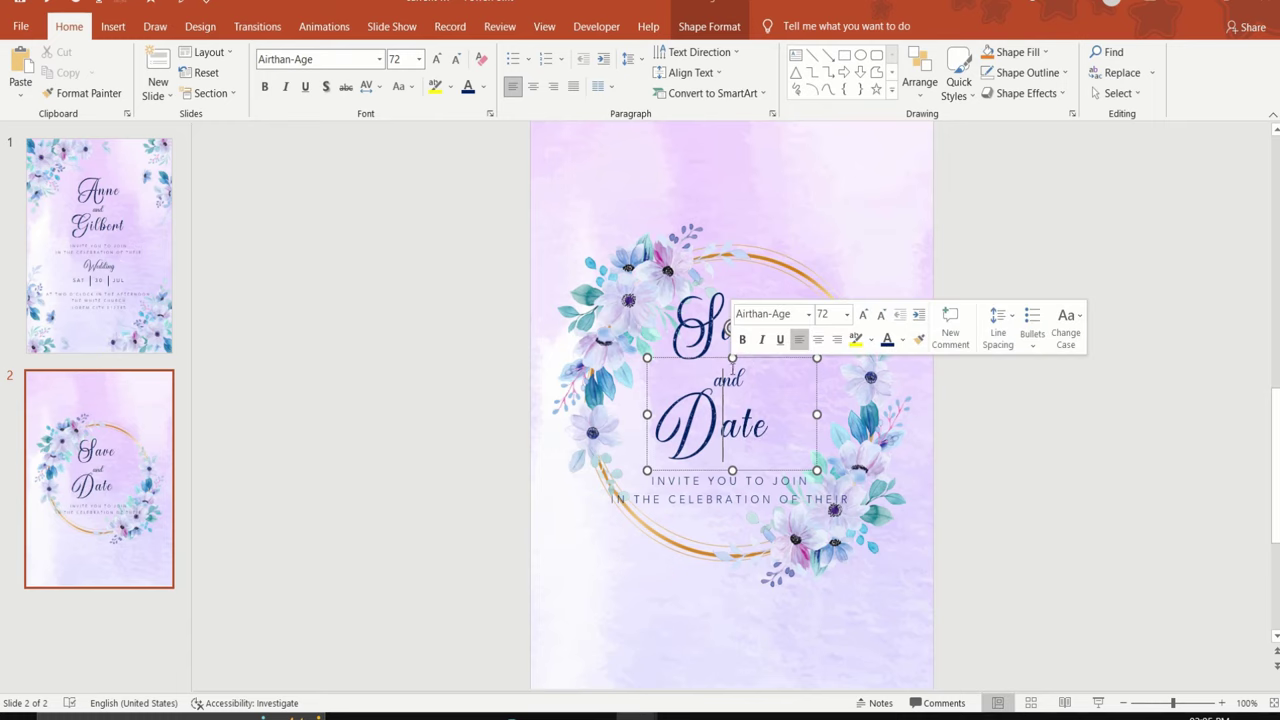
key(BackSpace)
key(BackSpace)
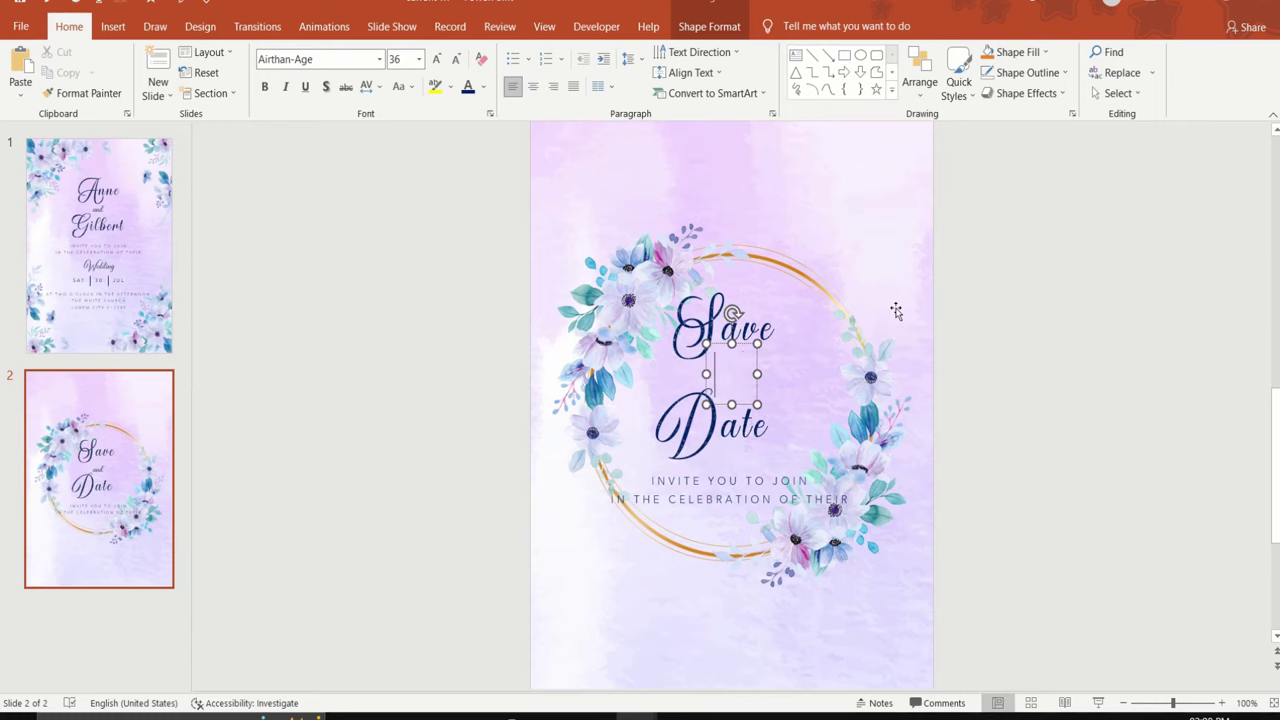
- Finish the word 'the' and retype the invite line as 'SATURDAY, JULY 30TH, 2022 AT 2 PM'
text(the)
click(1030, 423)
click(808, 481)
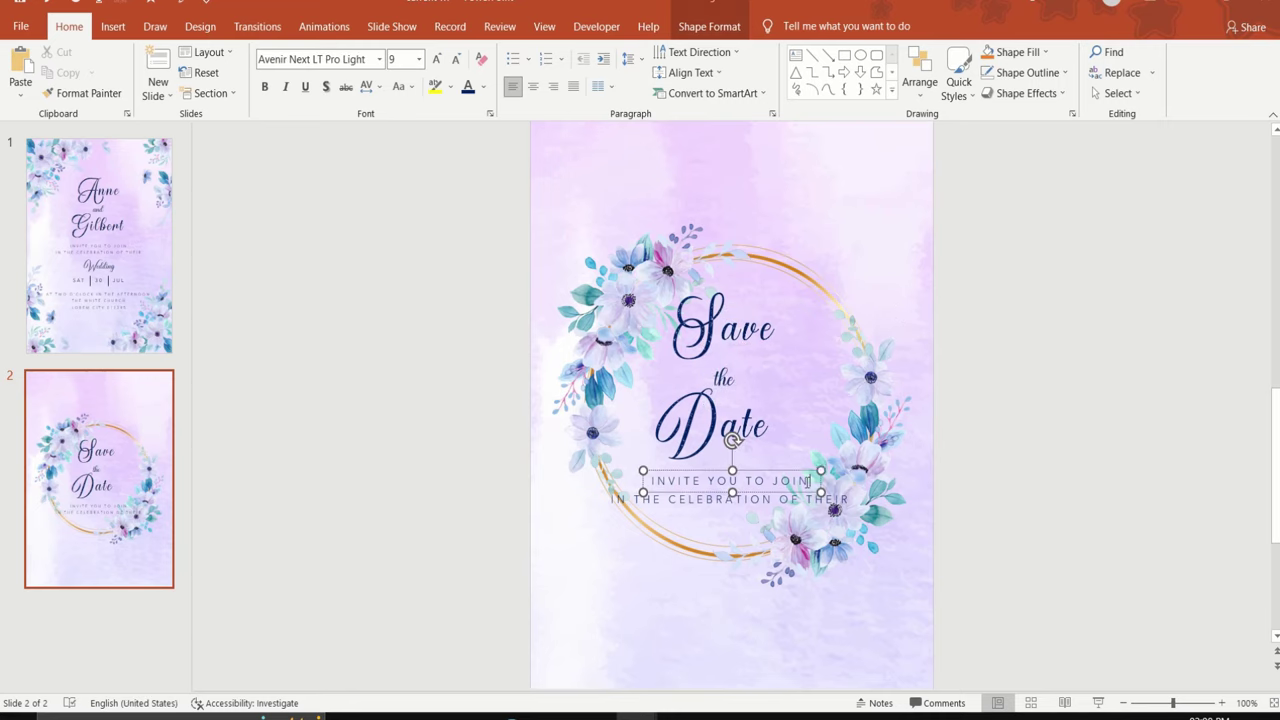
key(BackSpace)
key(BackSpace)
key(BackSpace)
text(s)
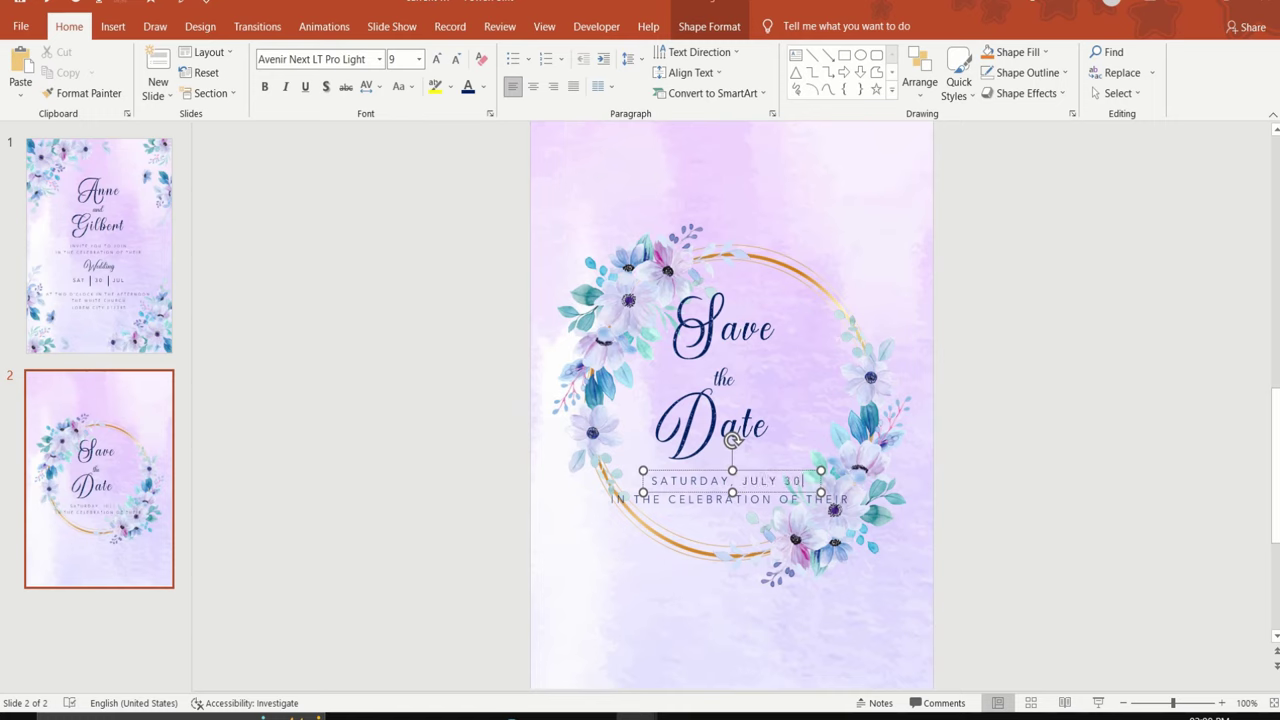
text(H 20)
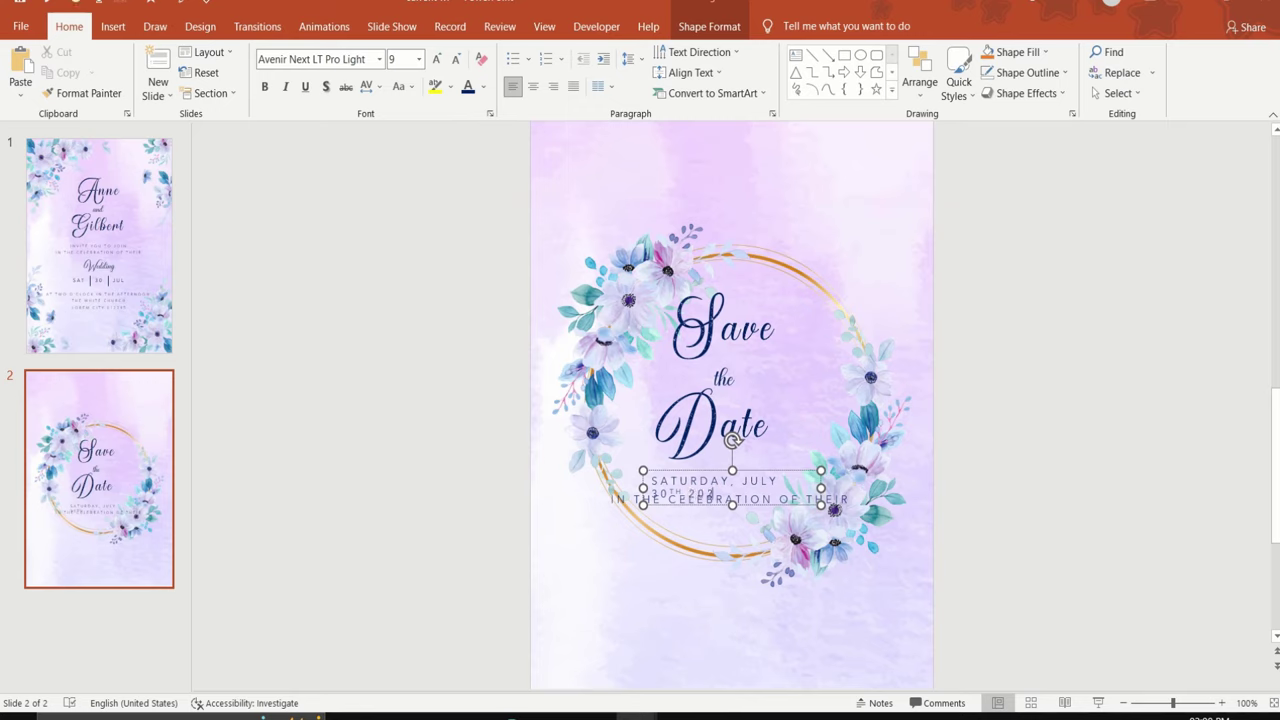
text(2 AT 2 PM)
drag(820, 488, 944, 483)
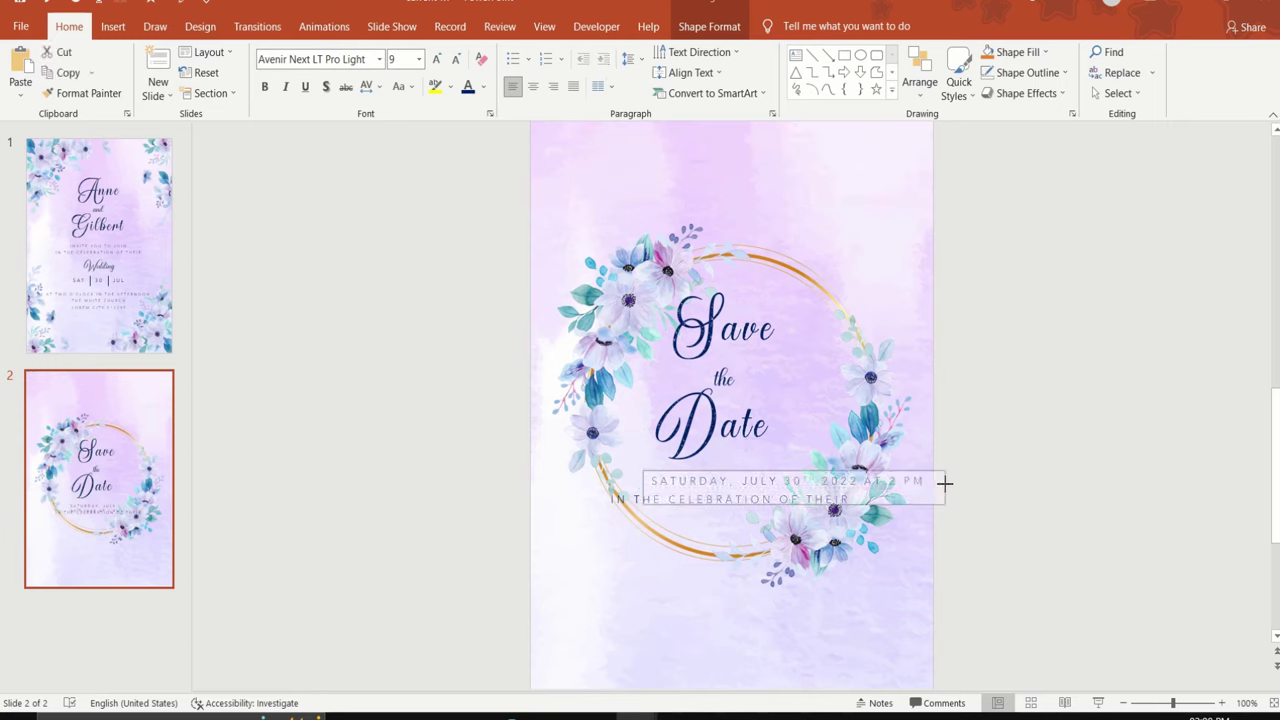
drag(944, 483, 571, 486)
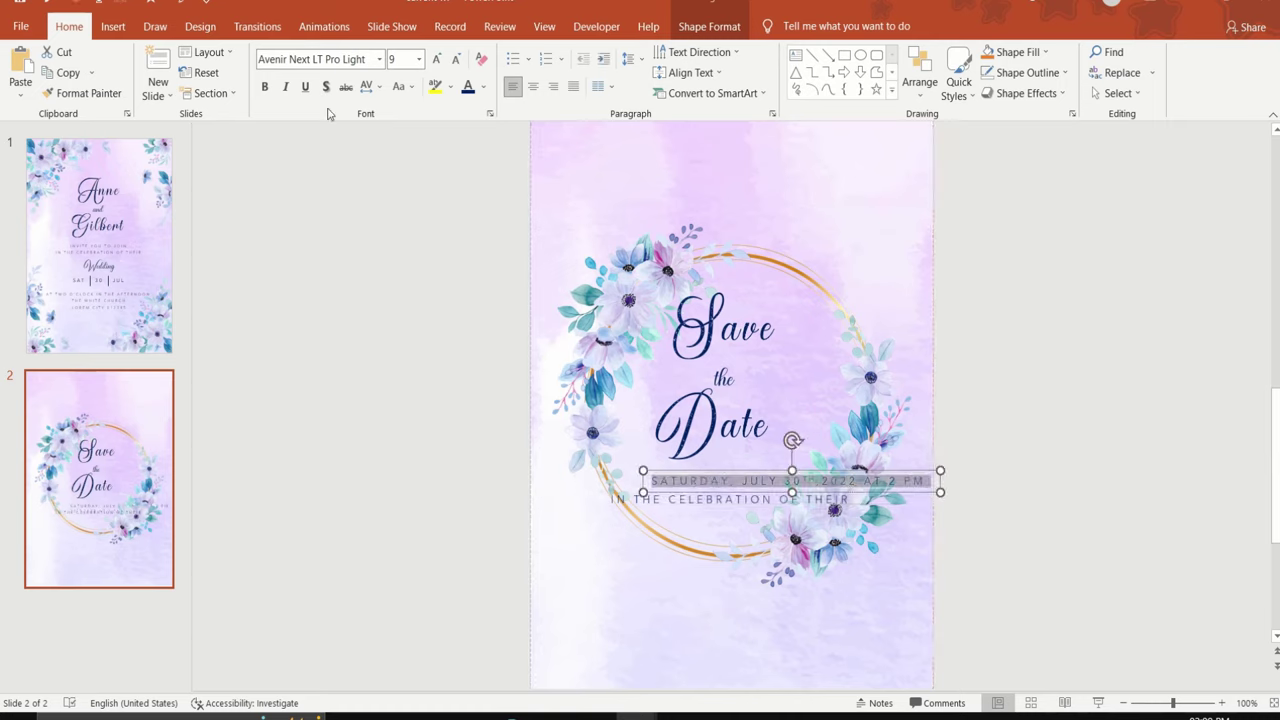
- Set the date line's character spacing to Normal and centre it horizontally on the slide
click(368, 87)
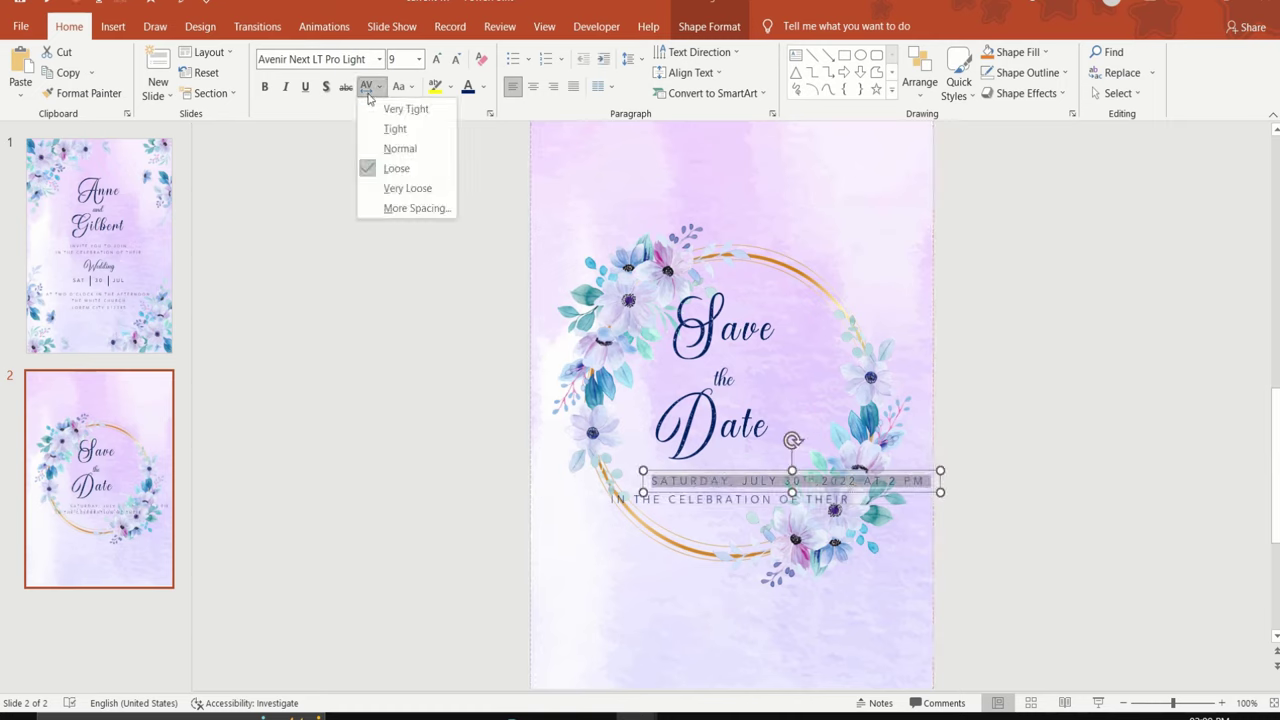
click(400, 148)
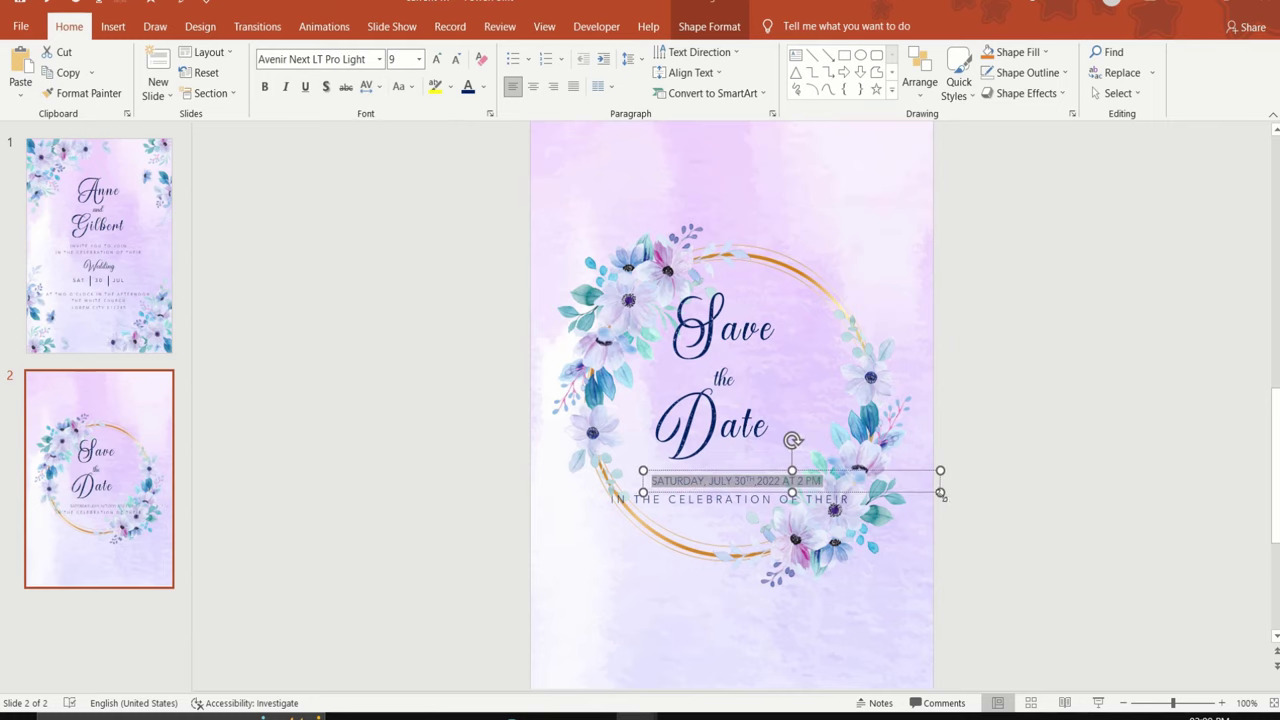
drag(941, 493, 830, 487)
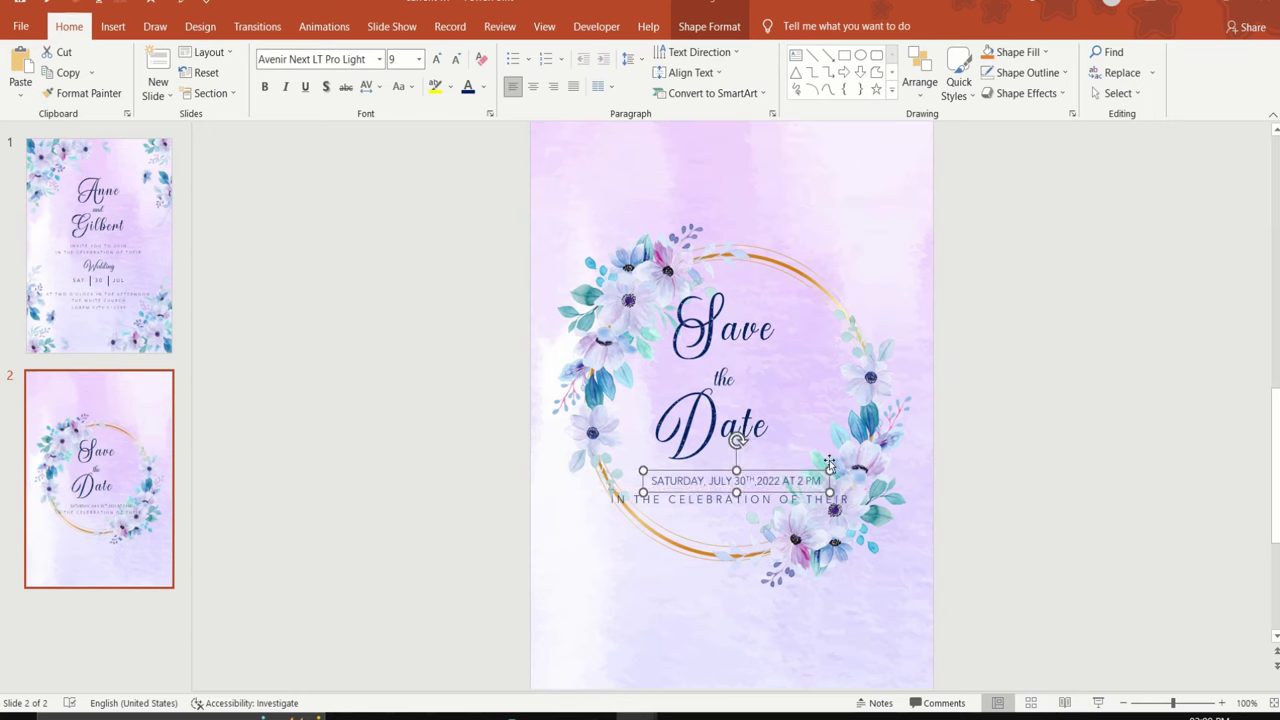
click(920, 85)
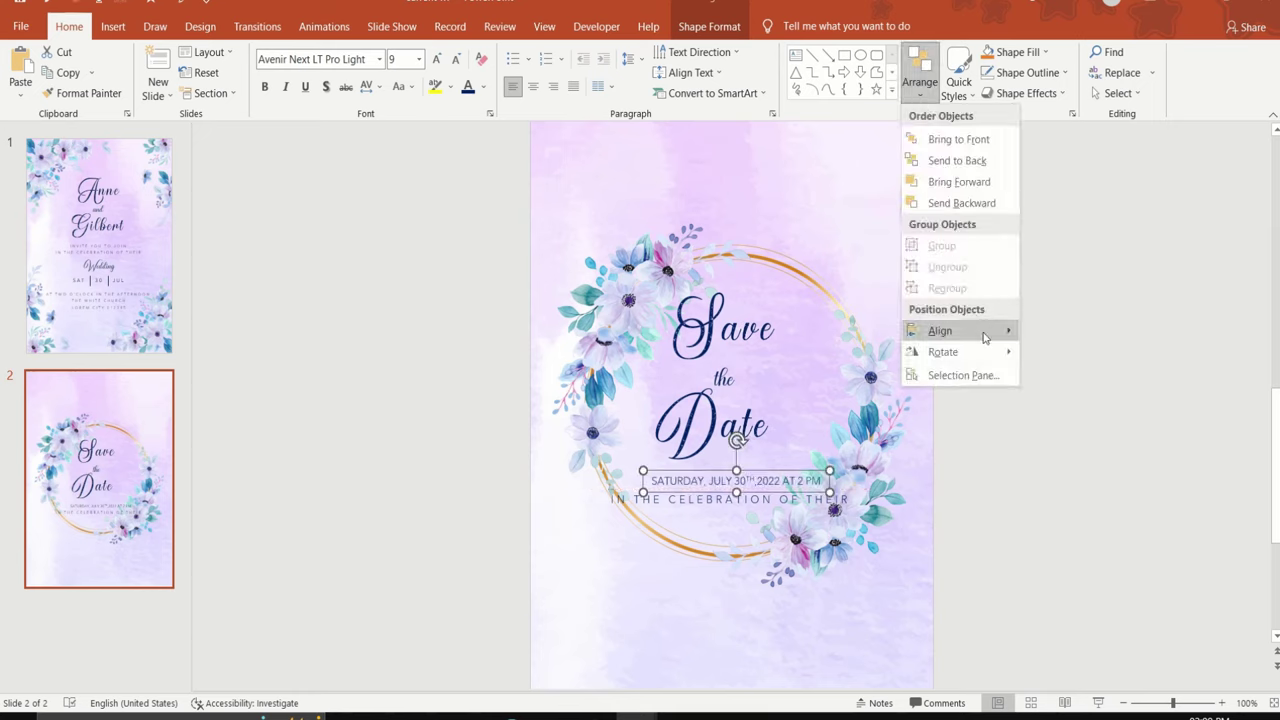
mouse_move(987, 337)
click(1065, 355)
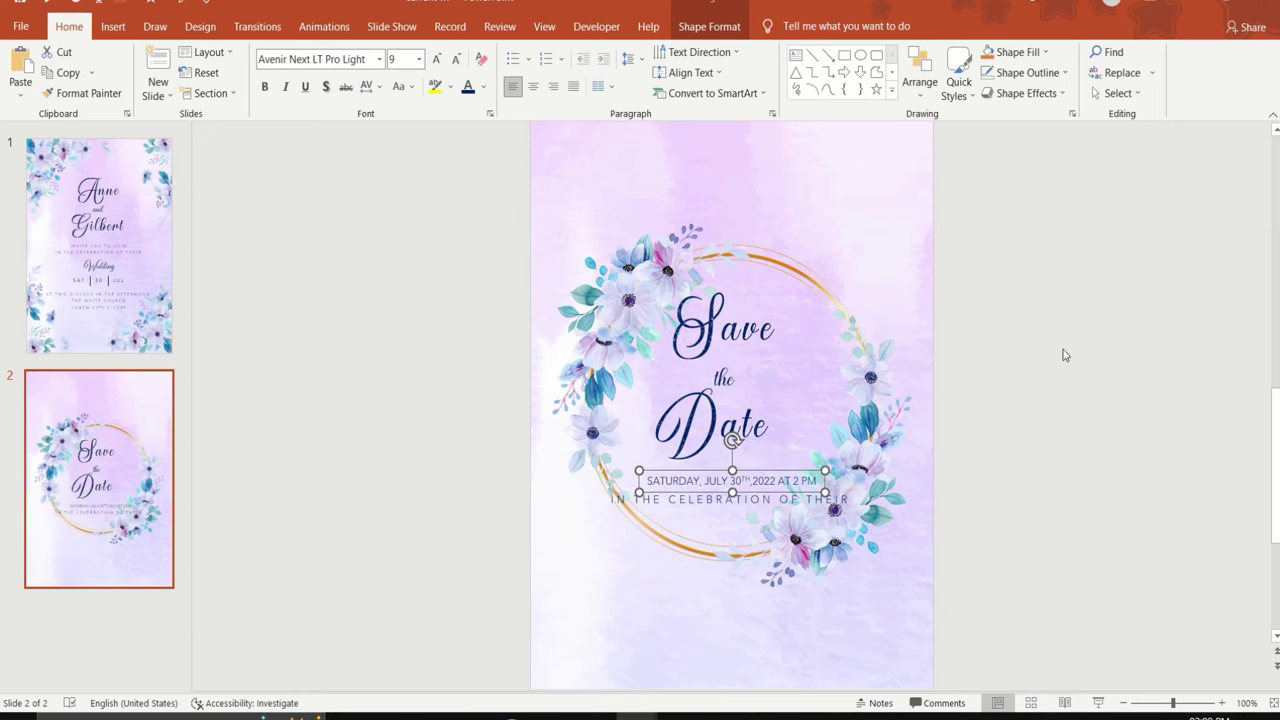
click(923, 437)
- Replace the 'IN THE CELEBRATION OF THEIR' line with the couple's names in The Bold Font at 10.5 pt
click(845, 510)
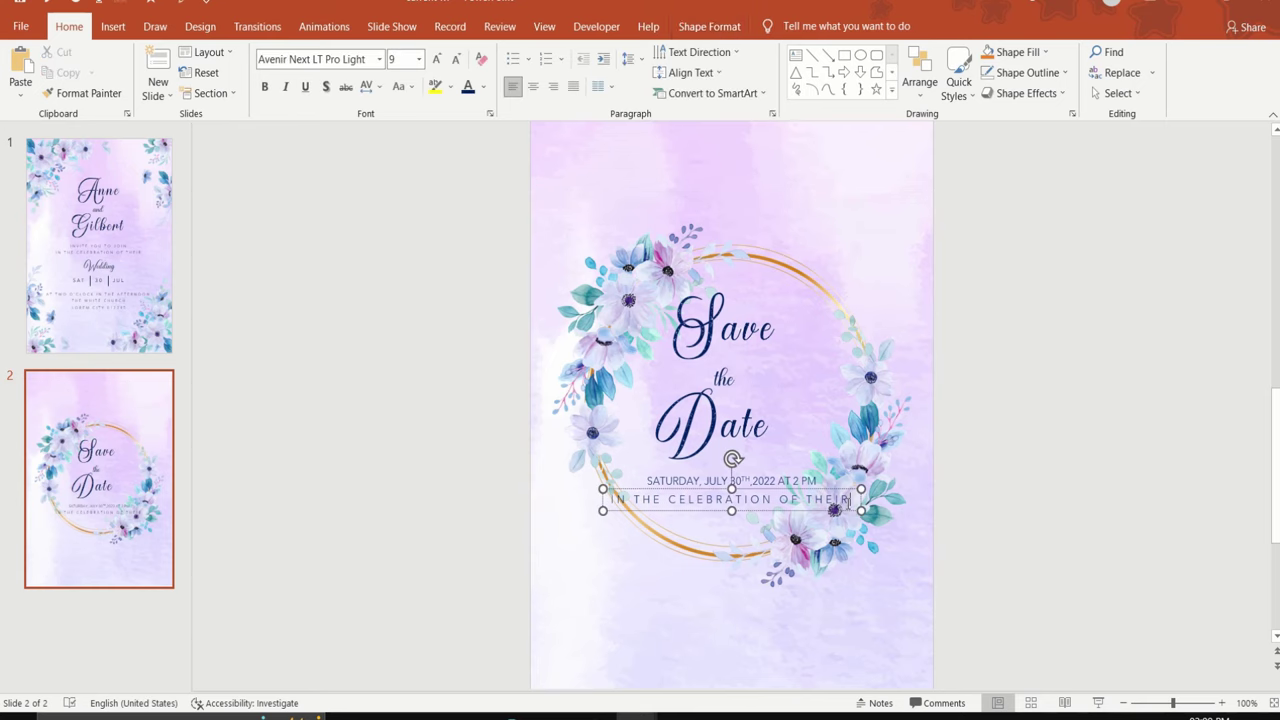
drag(850, 500, 583, 499)
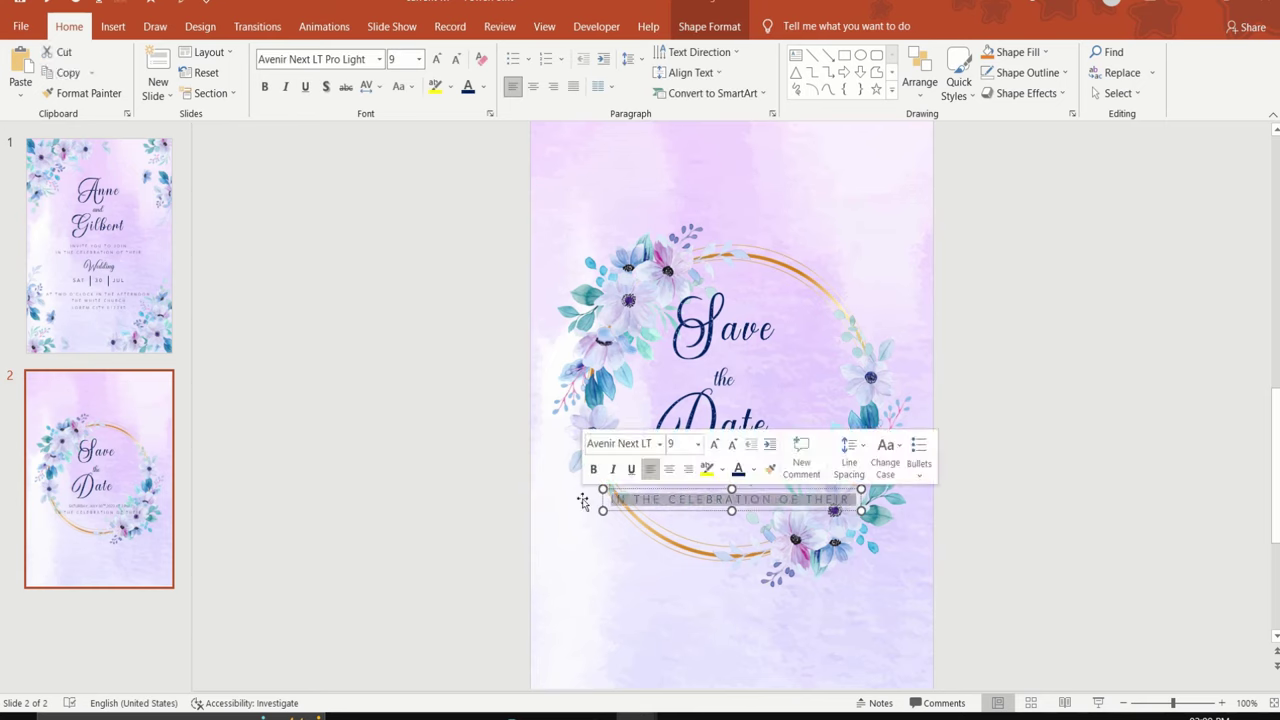
text(ANNE)
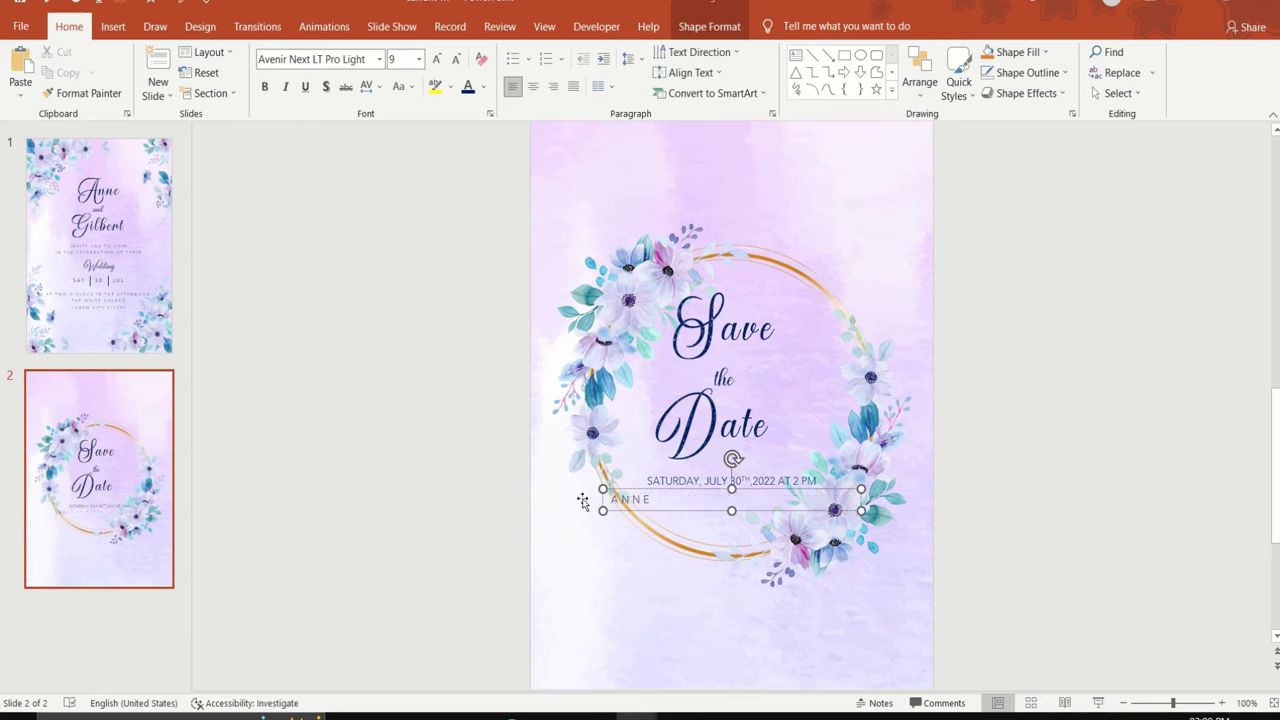
text( & GIL)
text(BERT)
drag(741, 500, 610, 499)
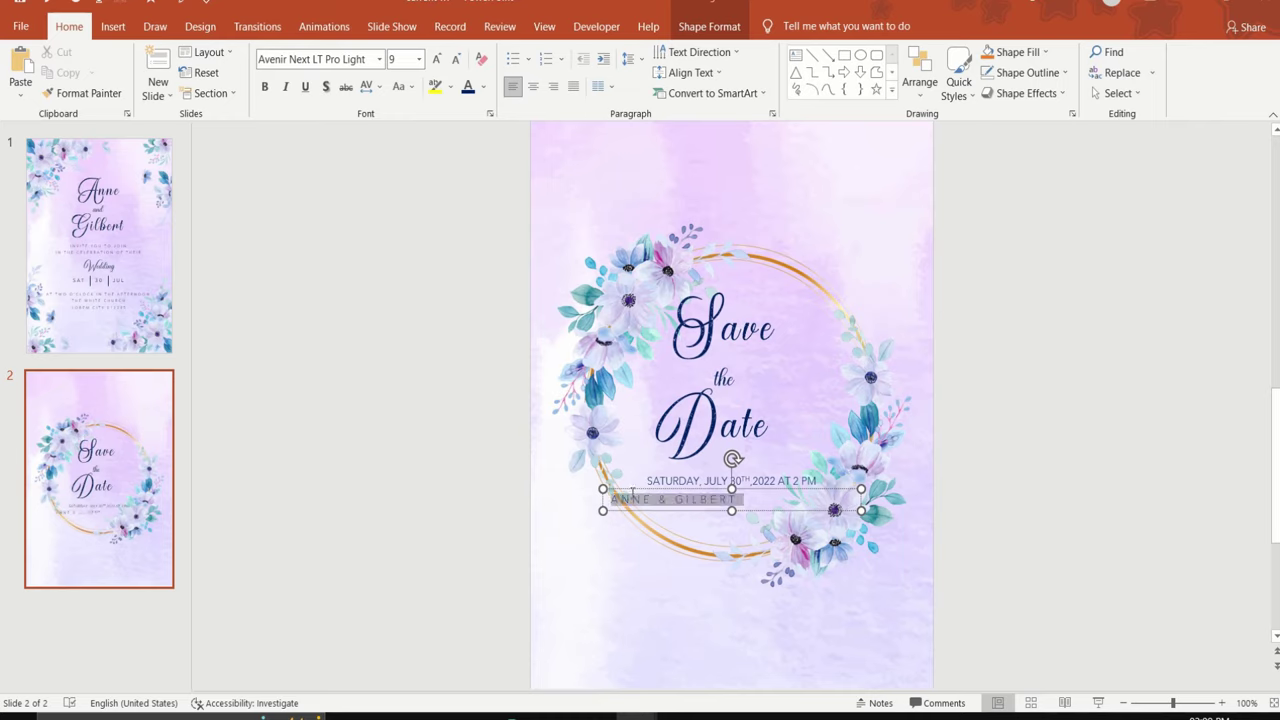
click(370, 59)
text(The Bold Font)
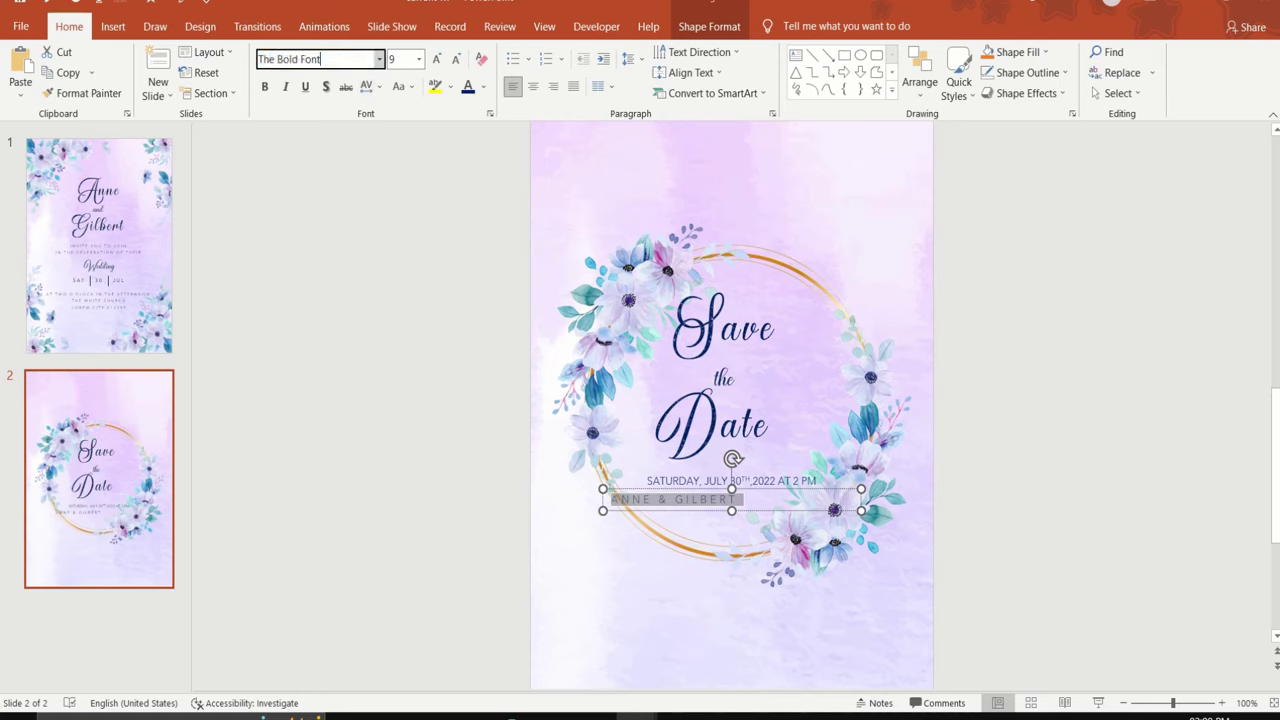
key(Return)
click(407, 60)
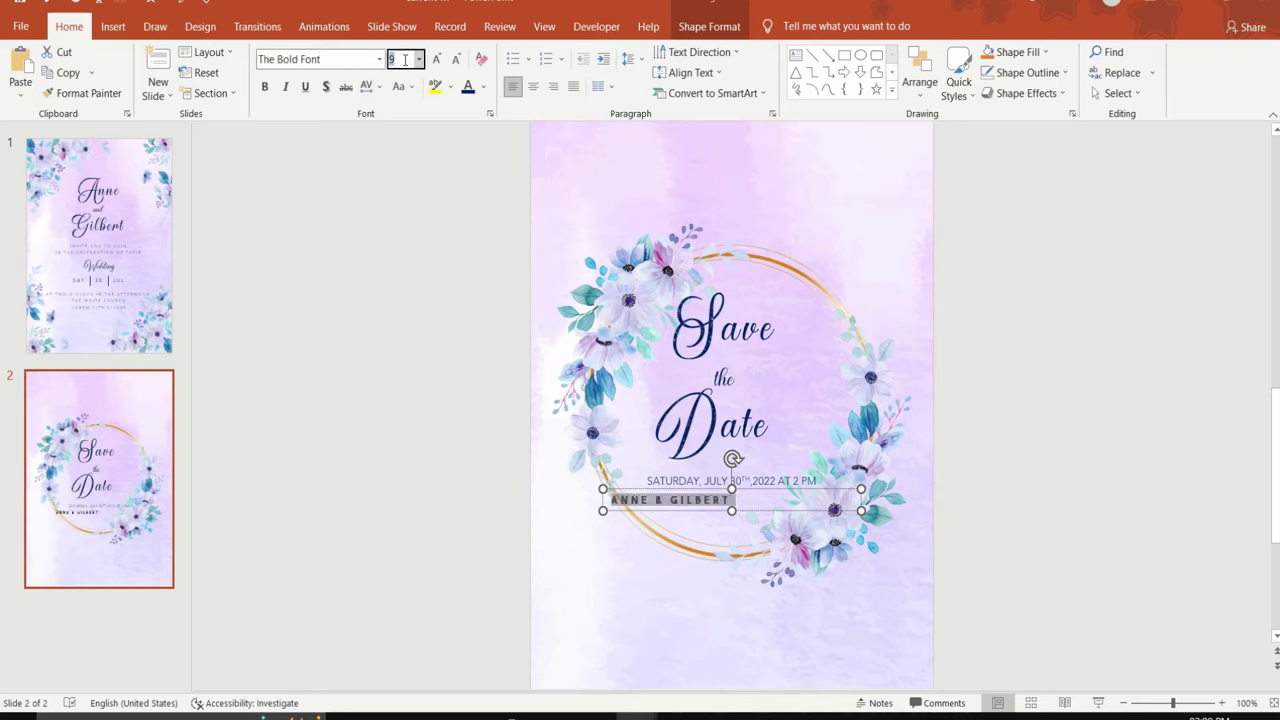
text(10.5)
key(Return)
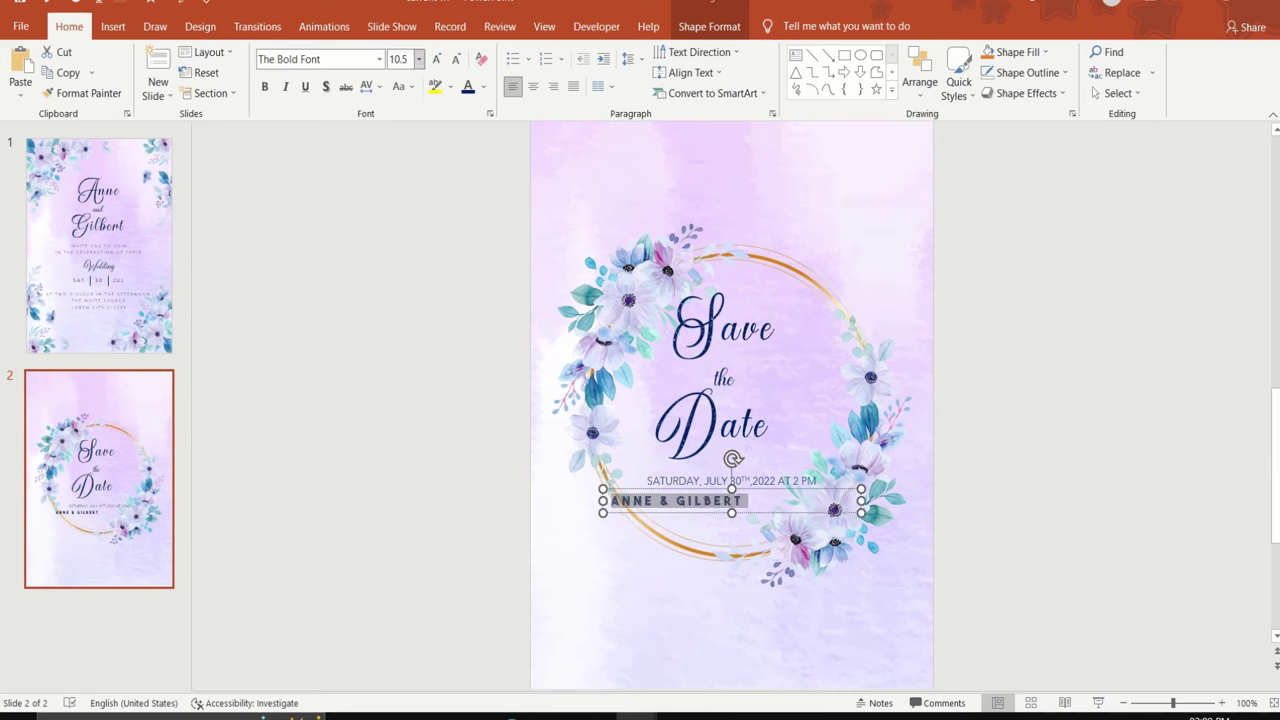
- Centre the Save the Date title horizontally on the slide with Align Center
click(923, 336)
click(763, 420)
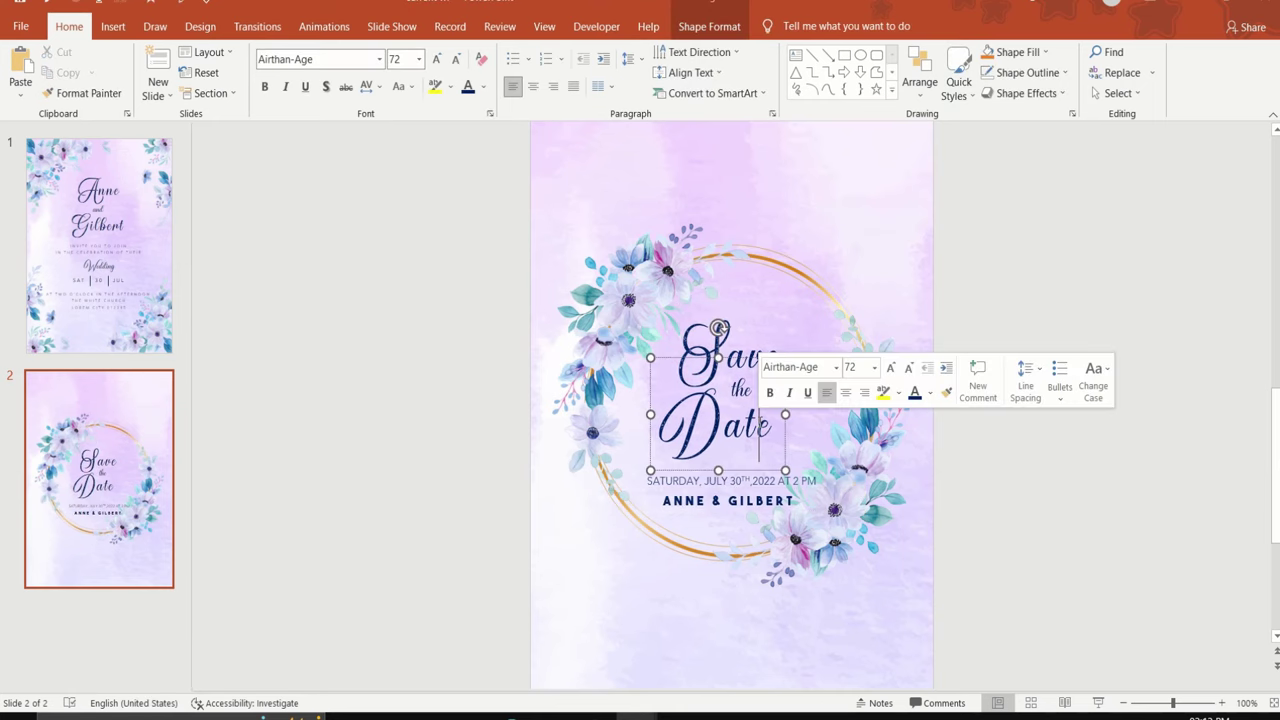
click(920, 80)
mouse_move(970, 337)
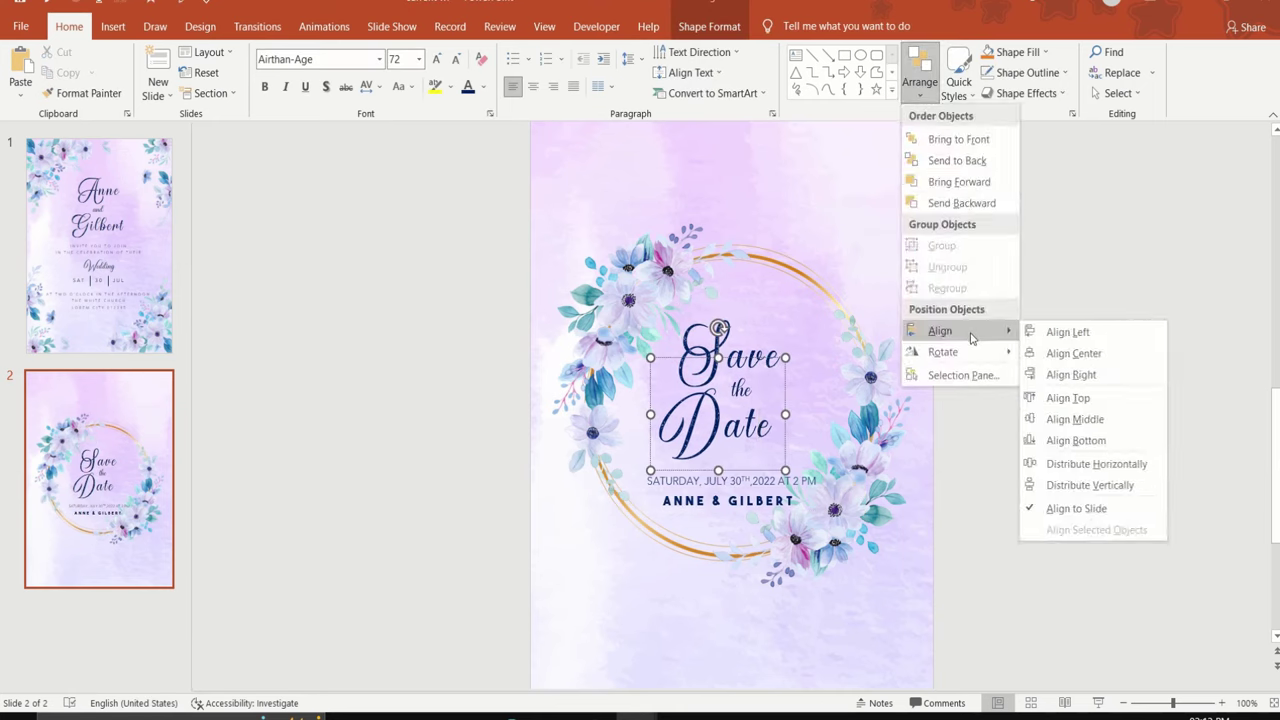
click(1030, 351)
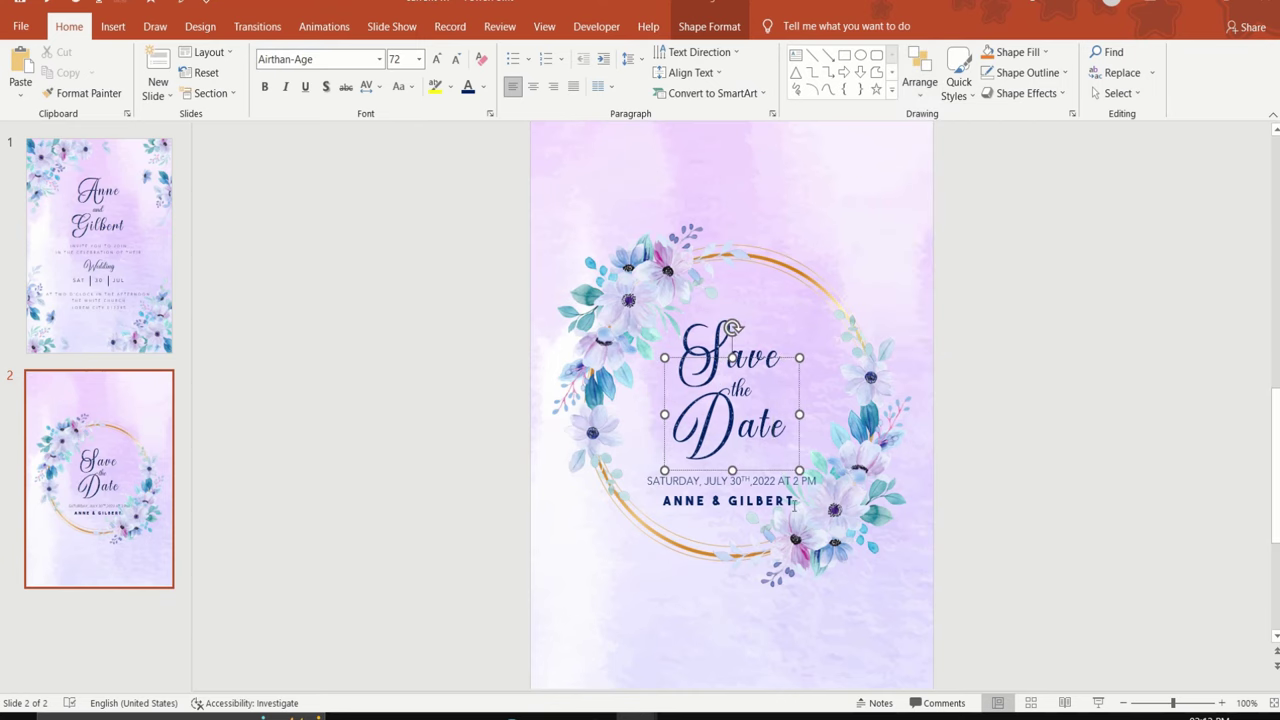
- Give the names Very Loose character spacing and centre their box under the date
drag(662, 500, 796, 500)
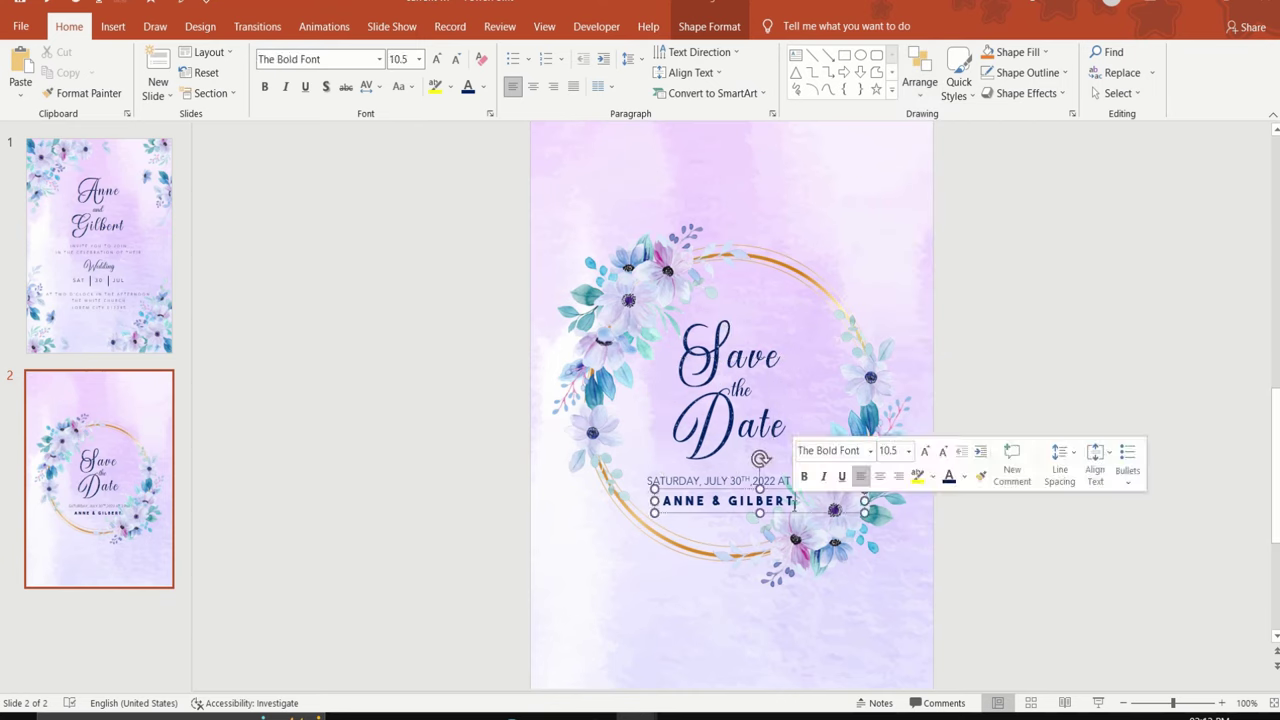
click(370, 87)
click(397, 193)
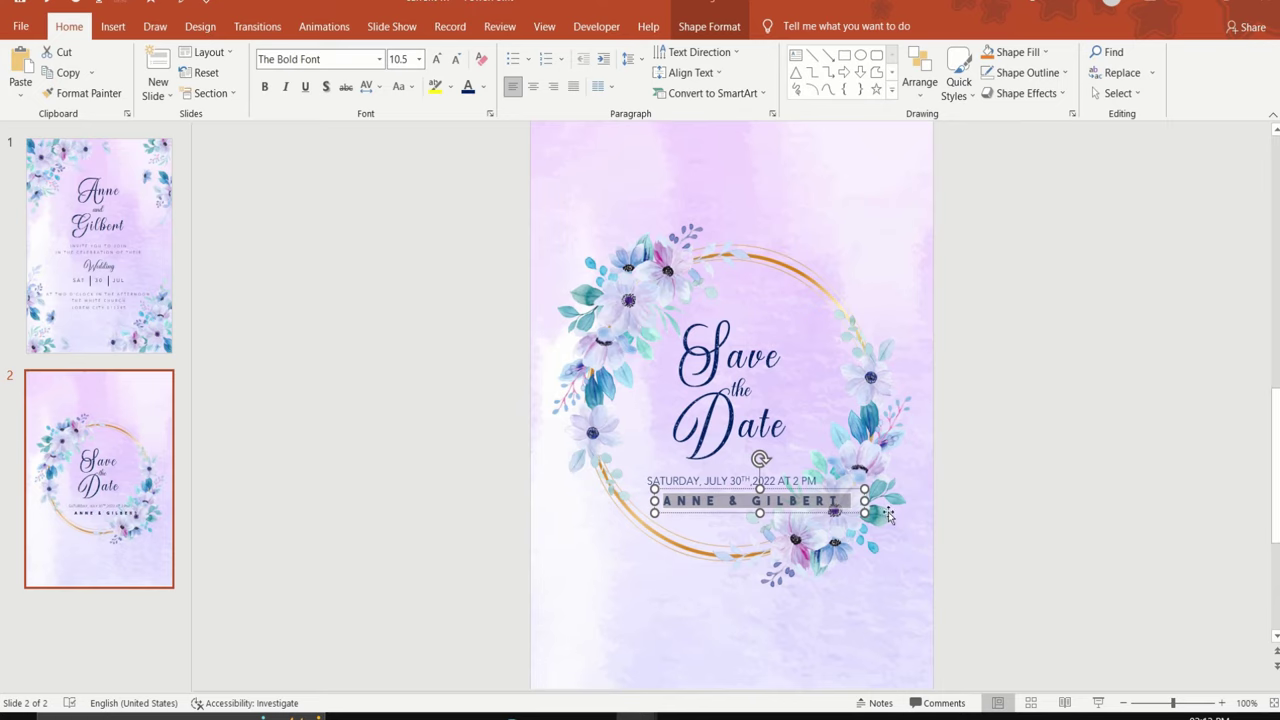
drag(848, 513, 832, 512)
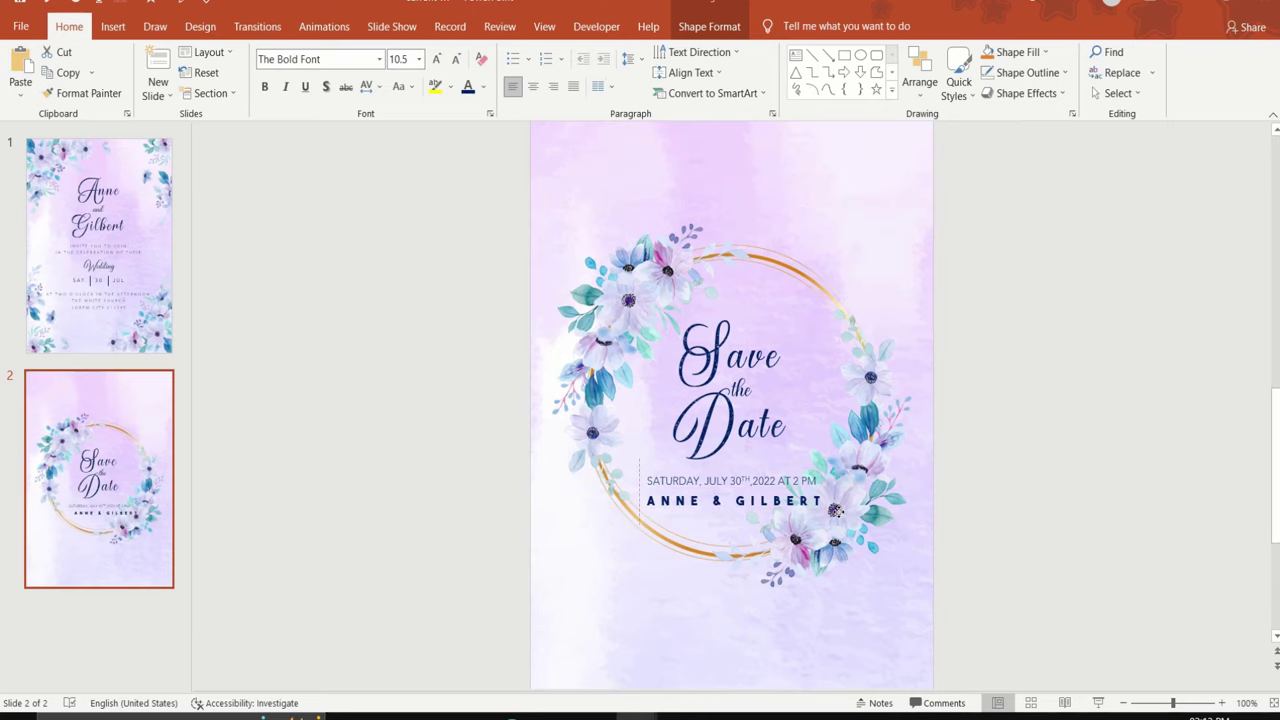
- Start the full-screen slide show from the first slide with F5
click(1000, 530)
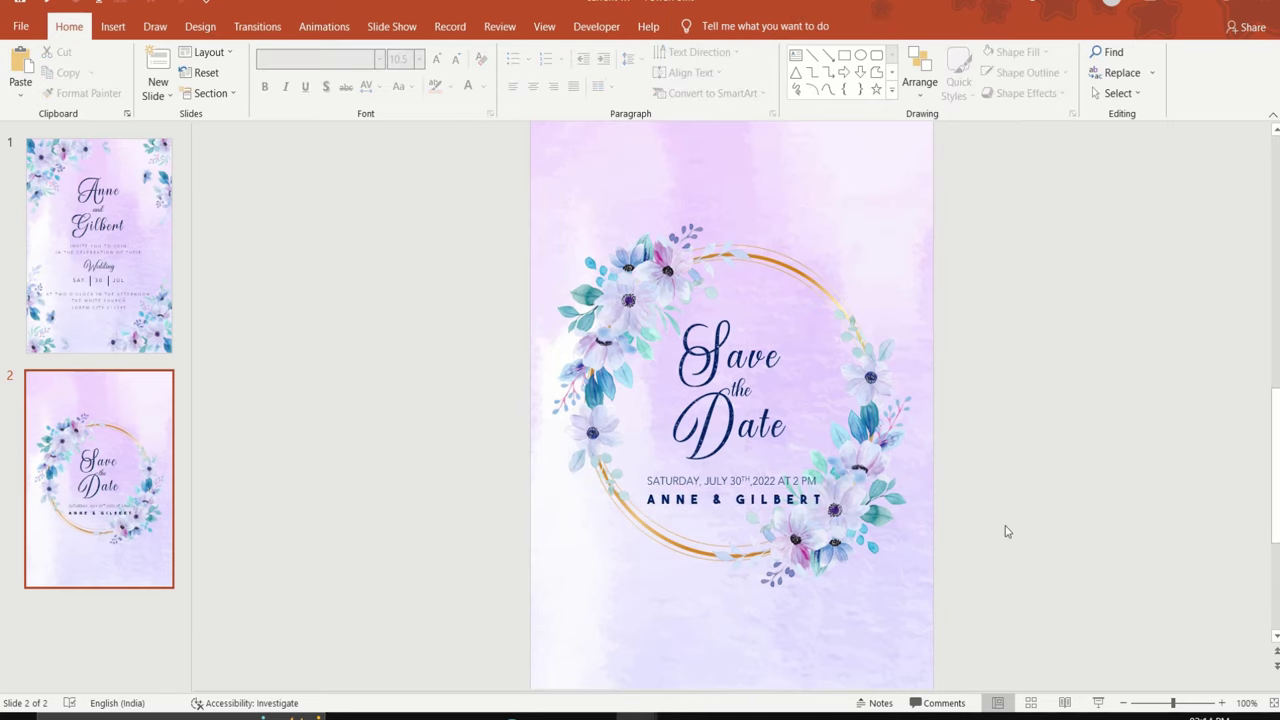
key(F5)
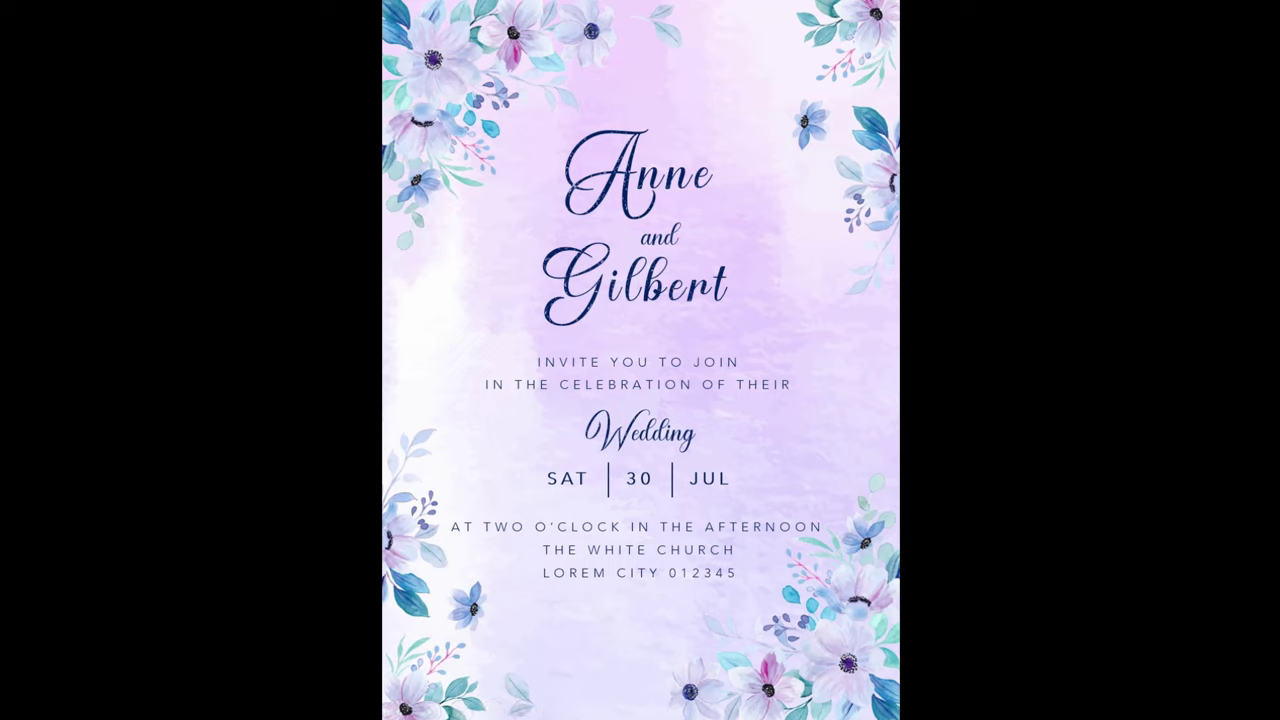